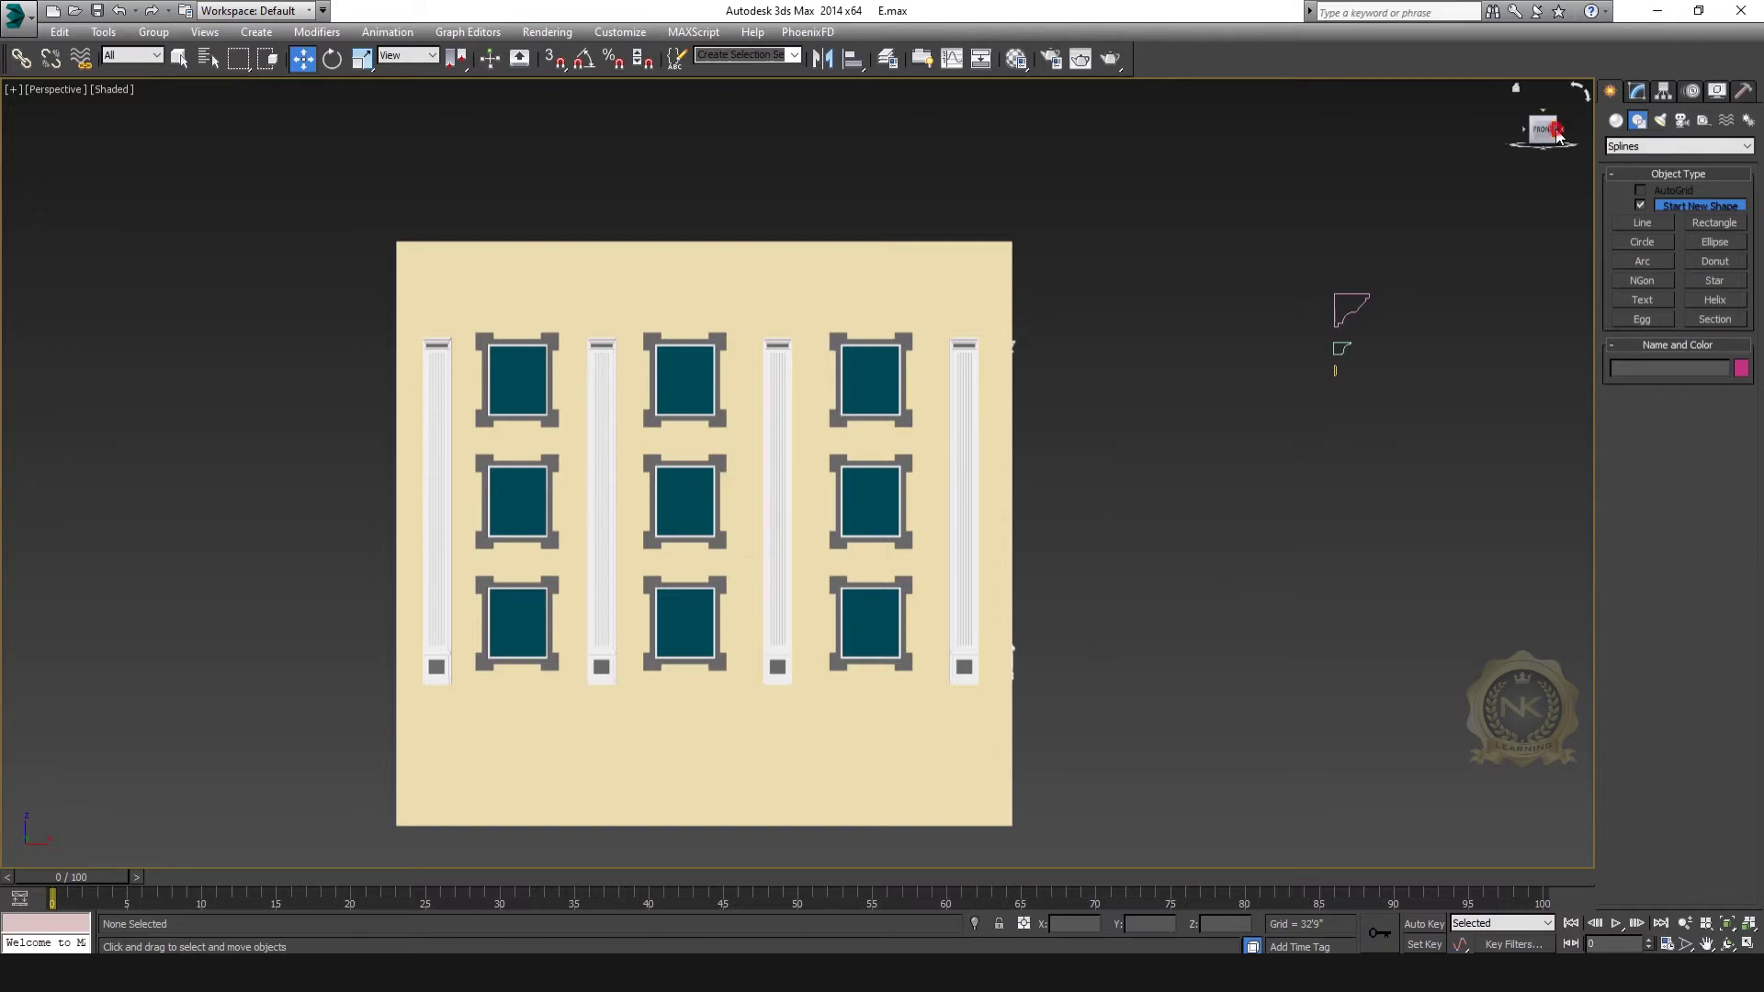
Step: Trace a rectangle around the building's outer walls in plan, about 40'8" long by 50'7" wide
left_click(1557, 135)
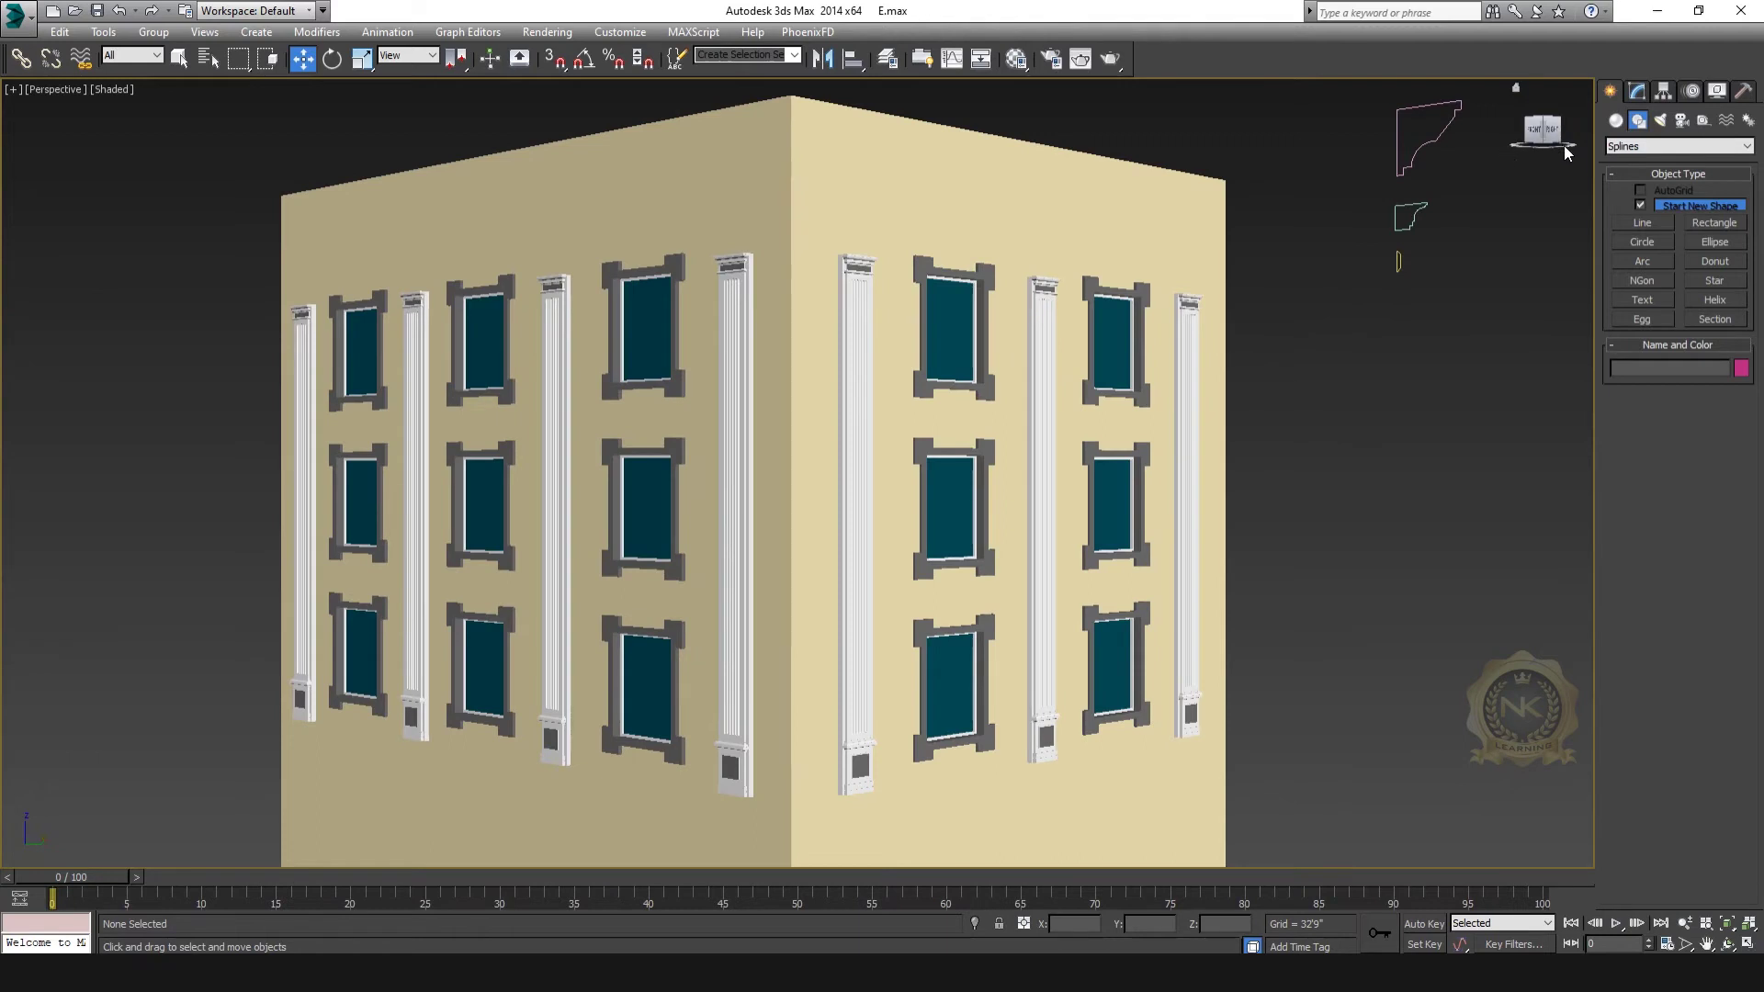
left_click(1565, 149)
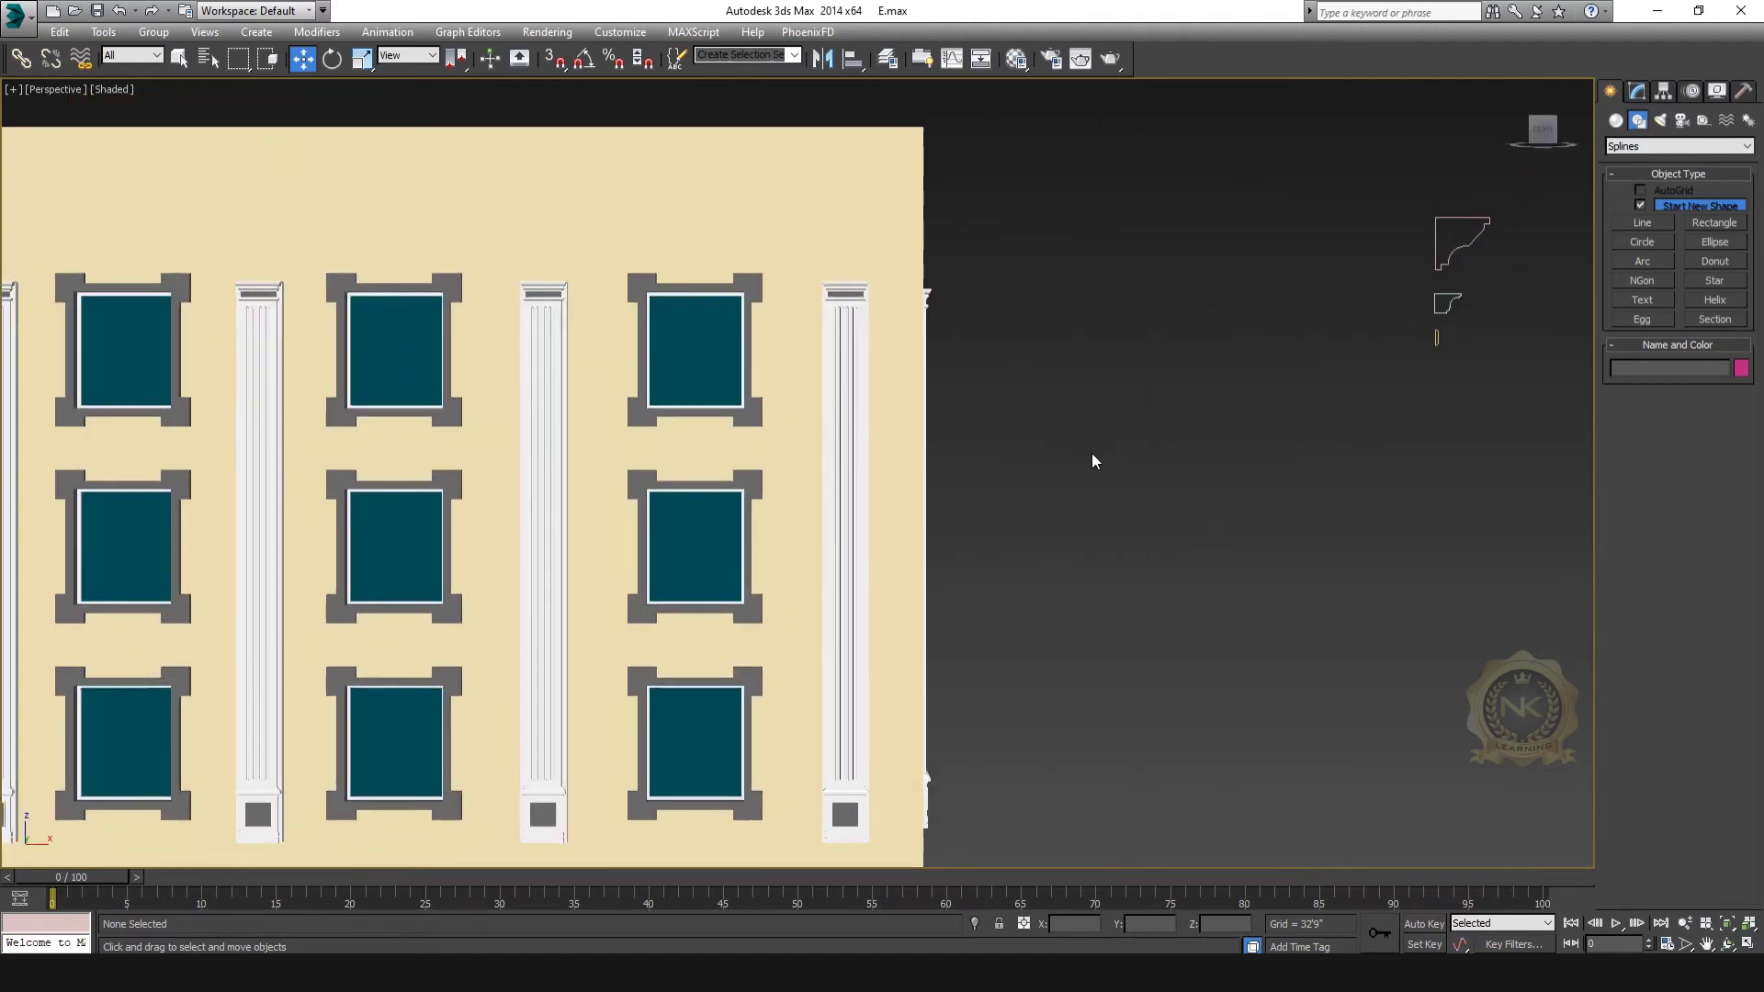
scroll(1139, 427, "down", 3)
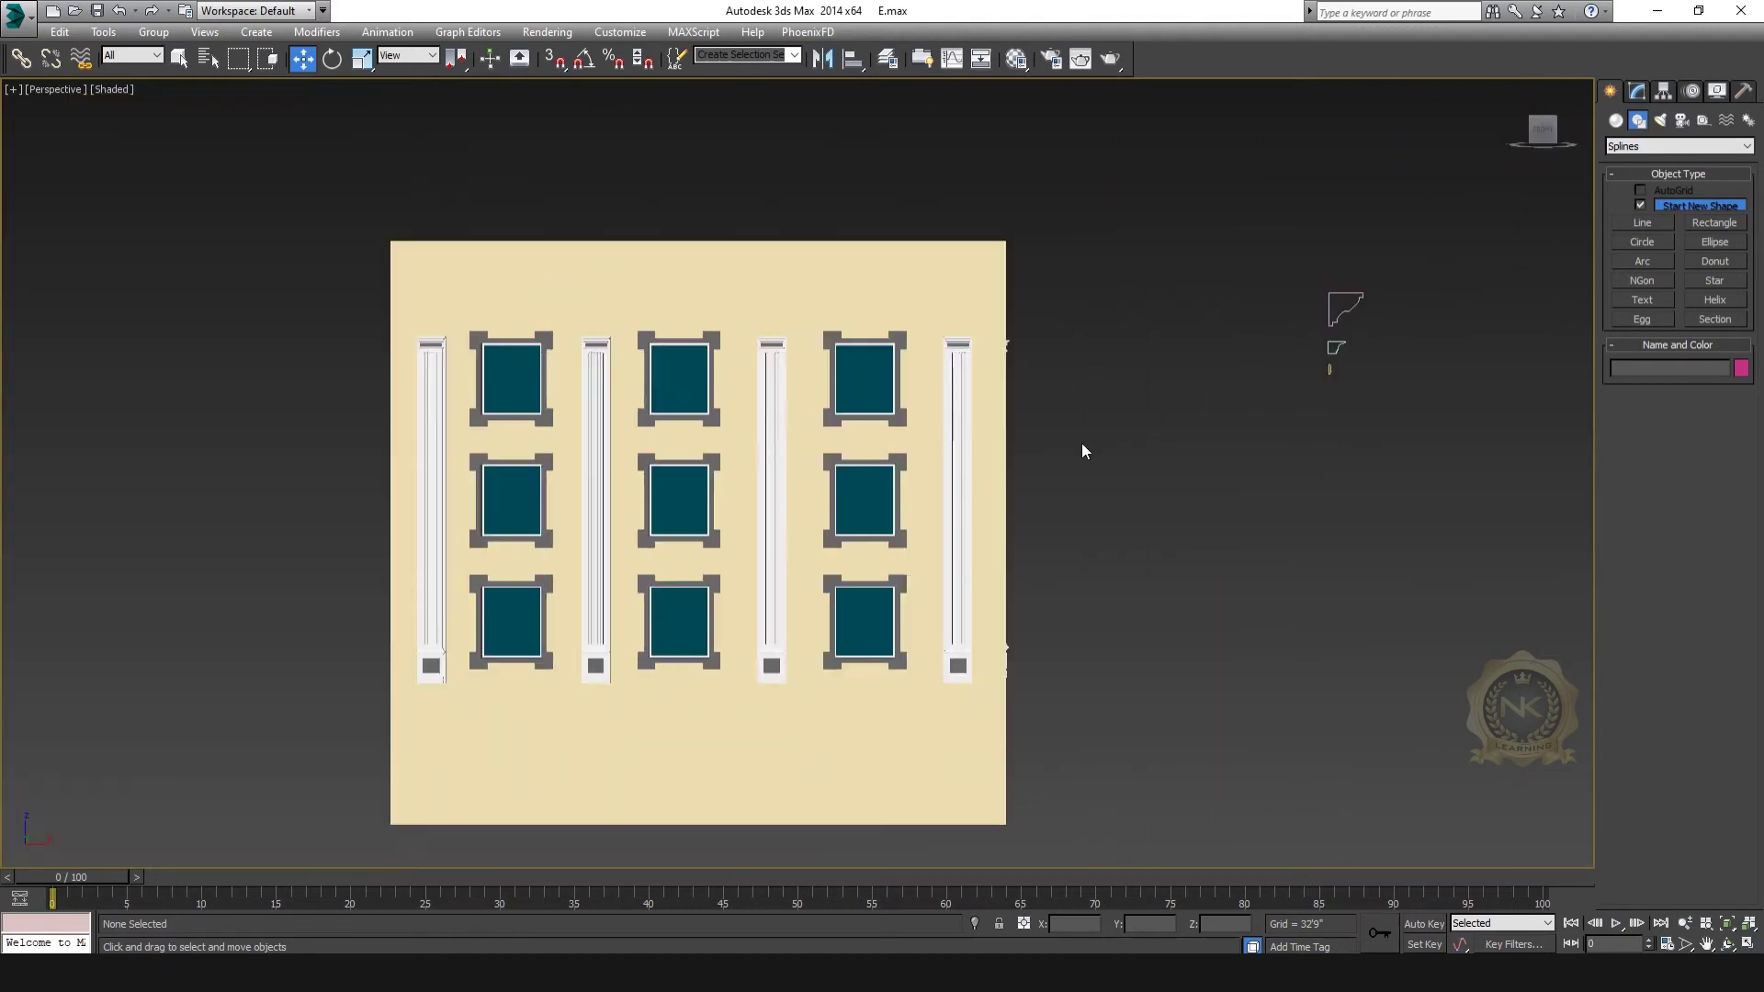
scroll(1051, 449, "up", 2)
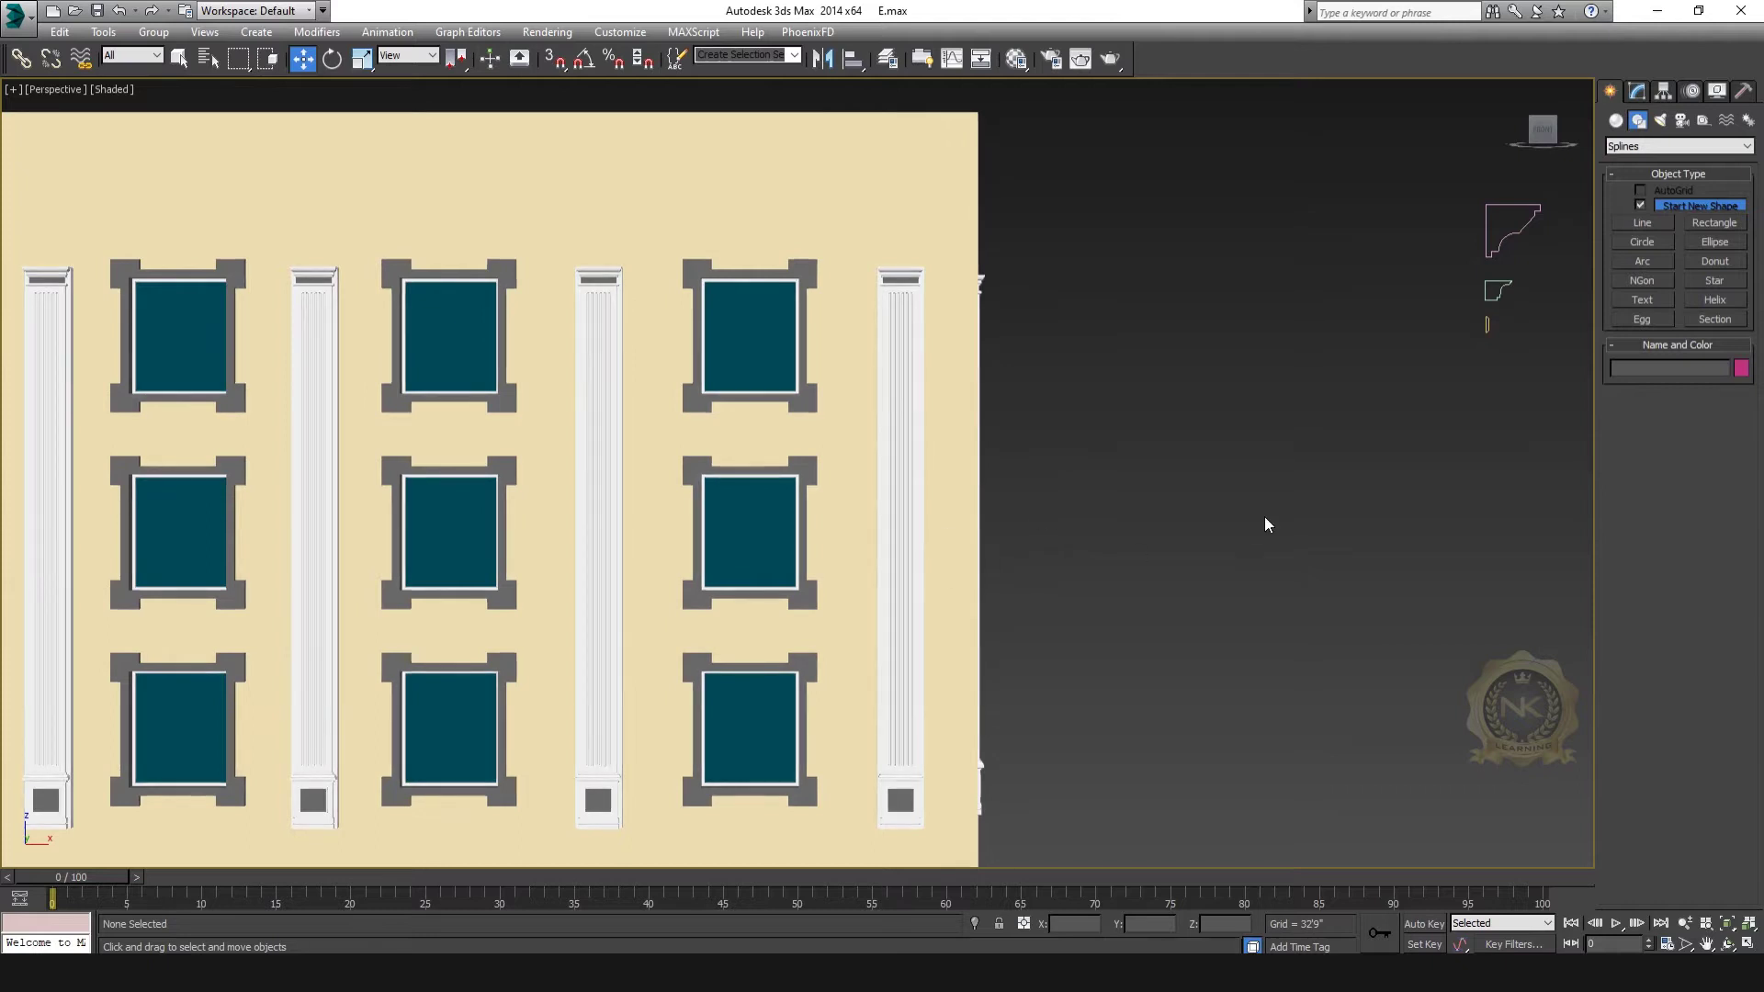
left_click(1710, 225)
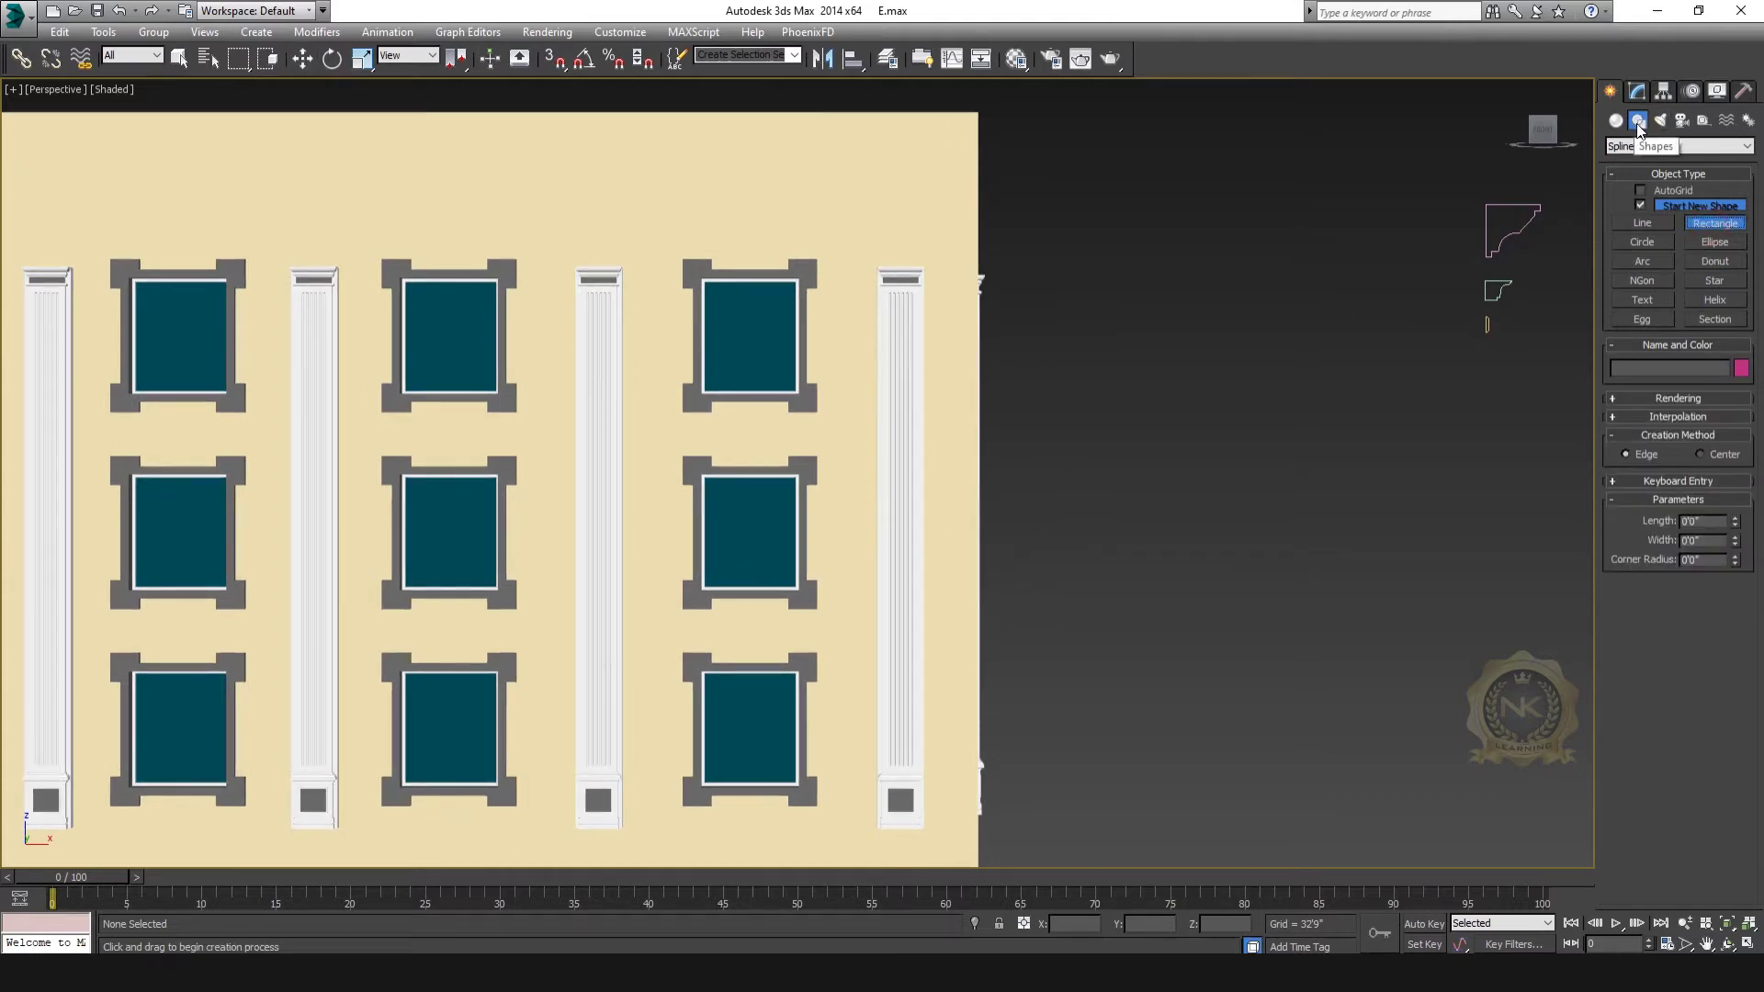
key("alt+w")
right_click(634, 272)
key("alt+w")
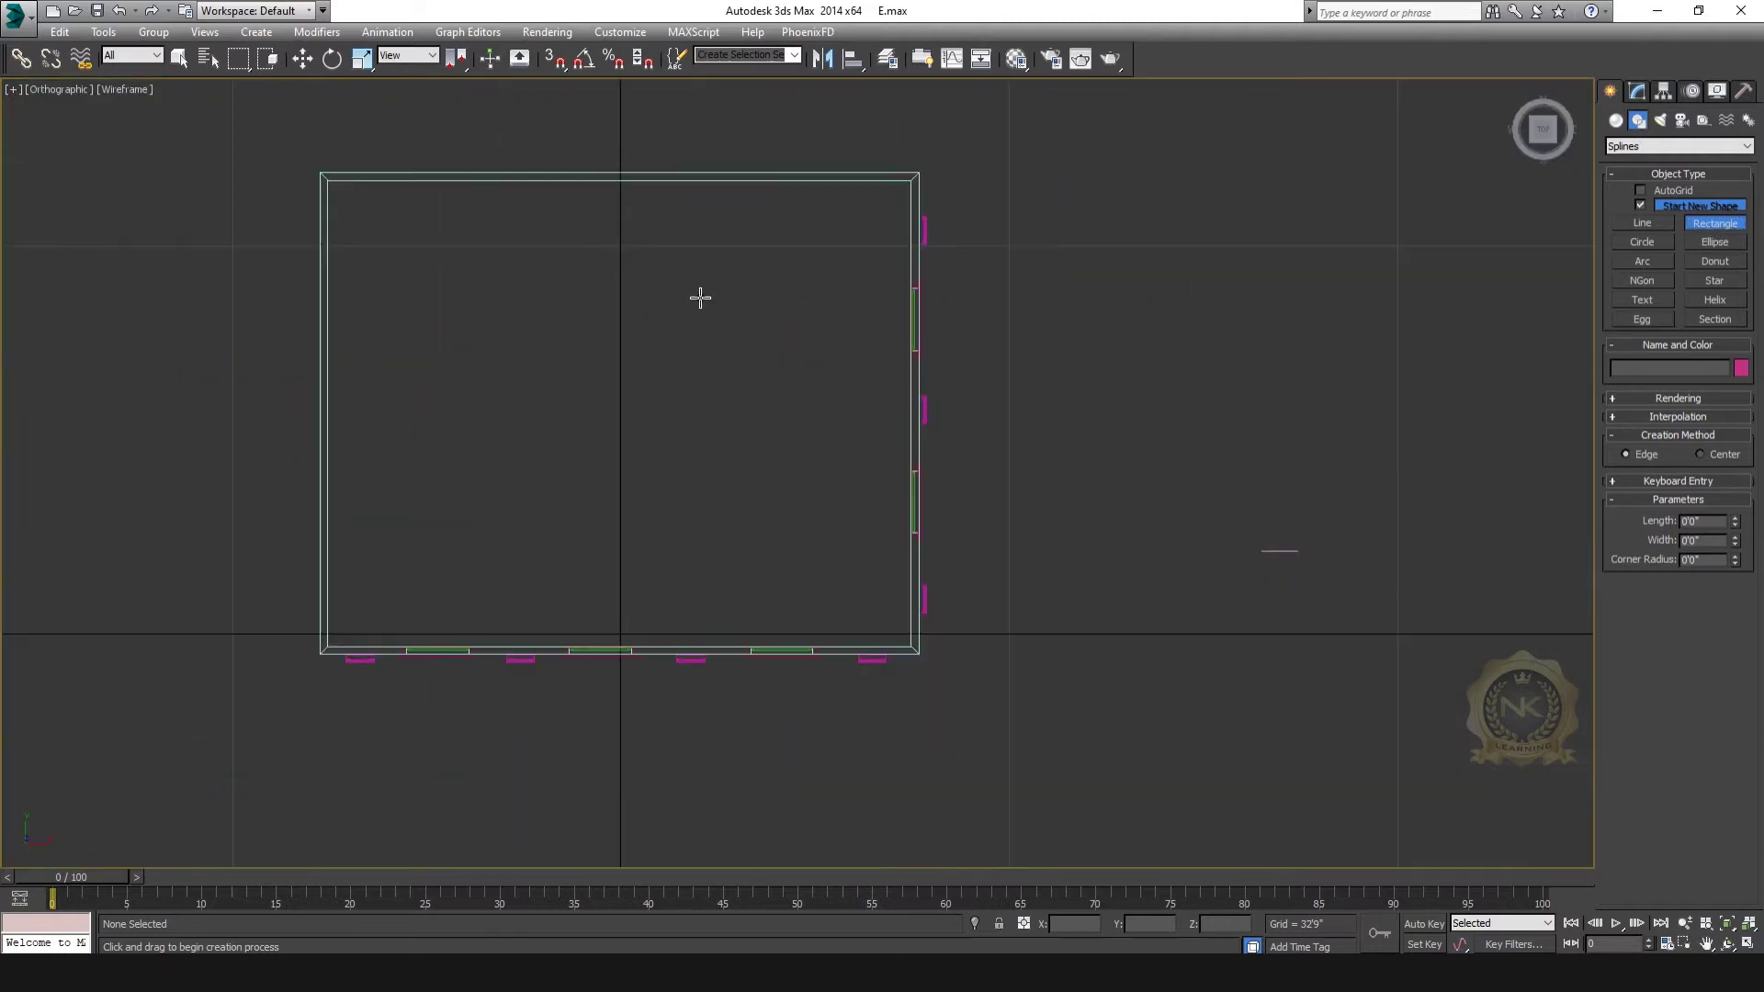
middle_click_drag(701, 298, 735, 321)
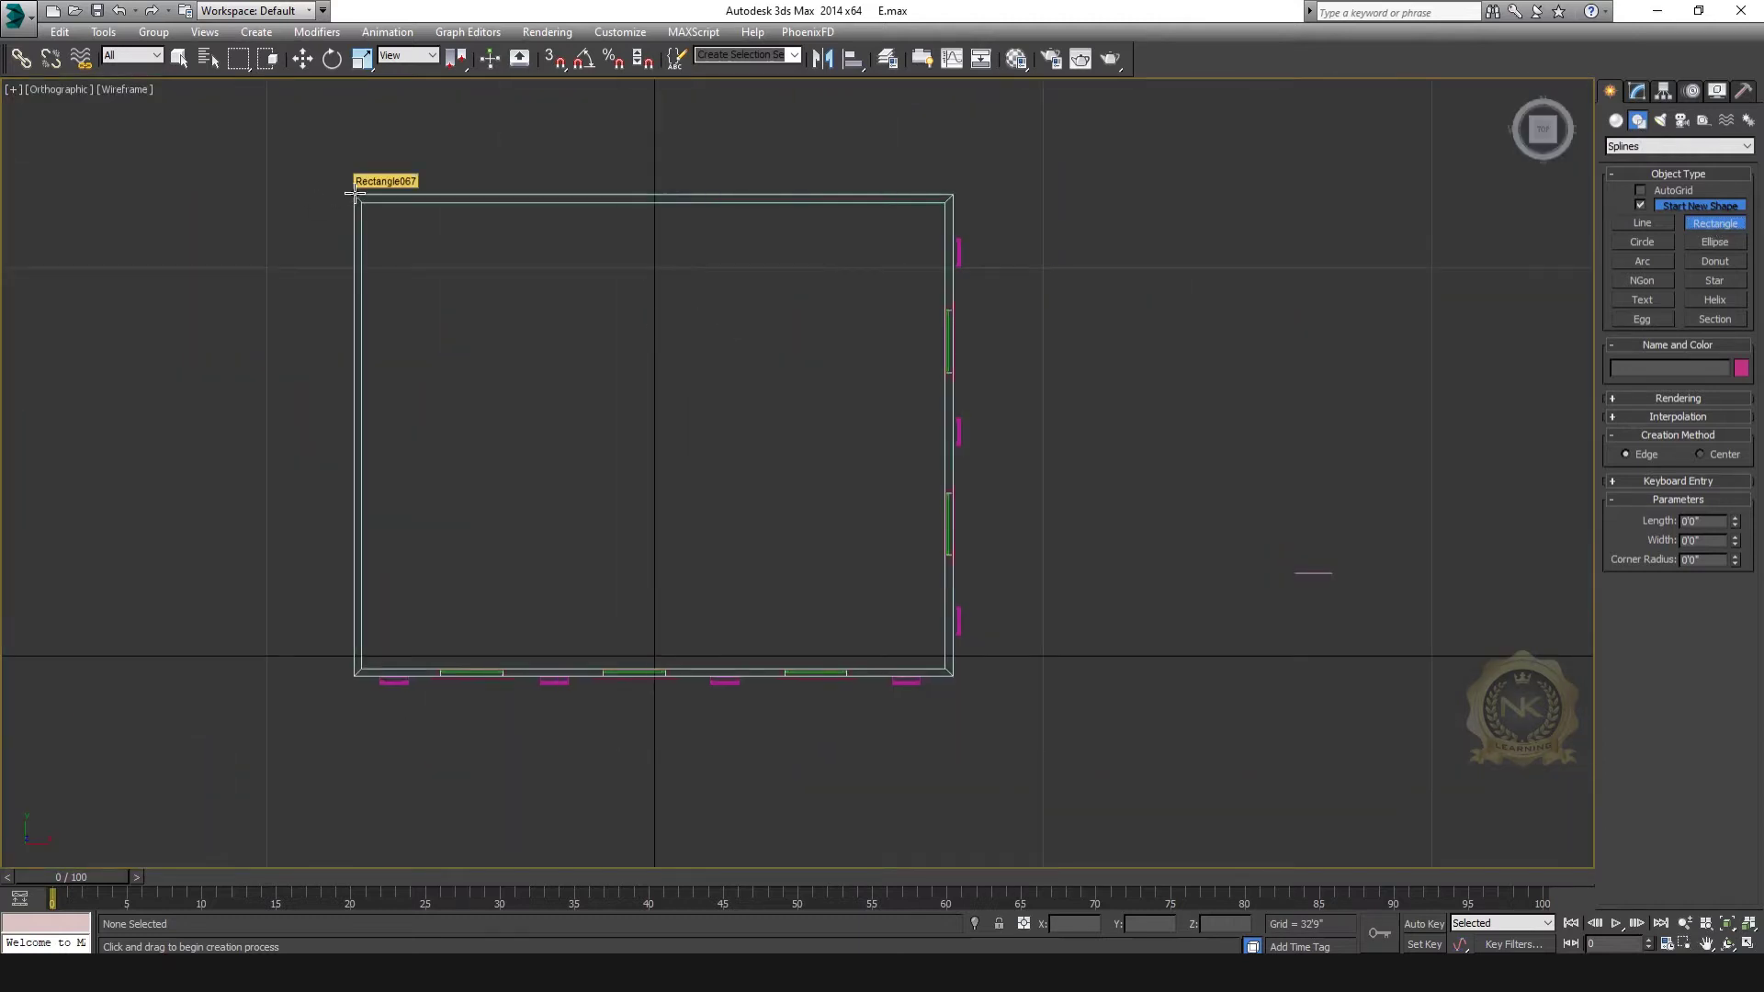
left_click_drag(353, 193, 961, 682)
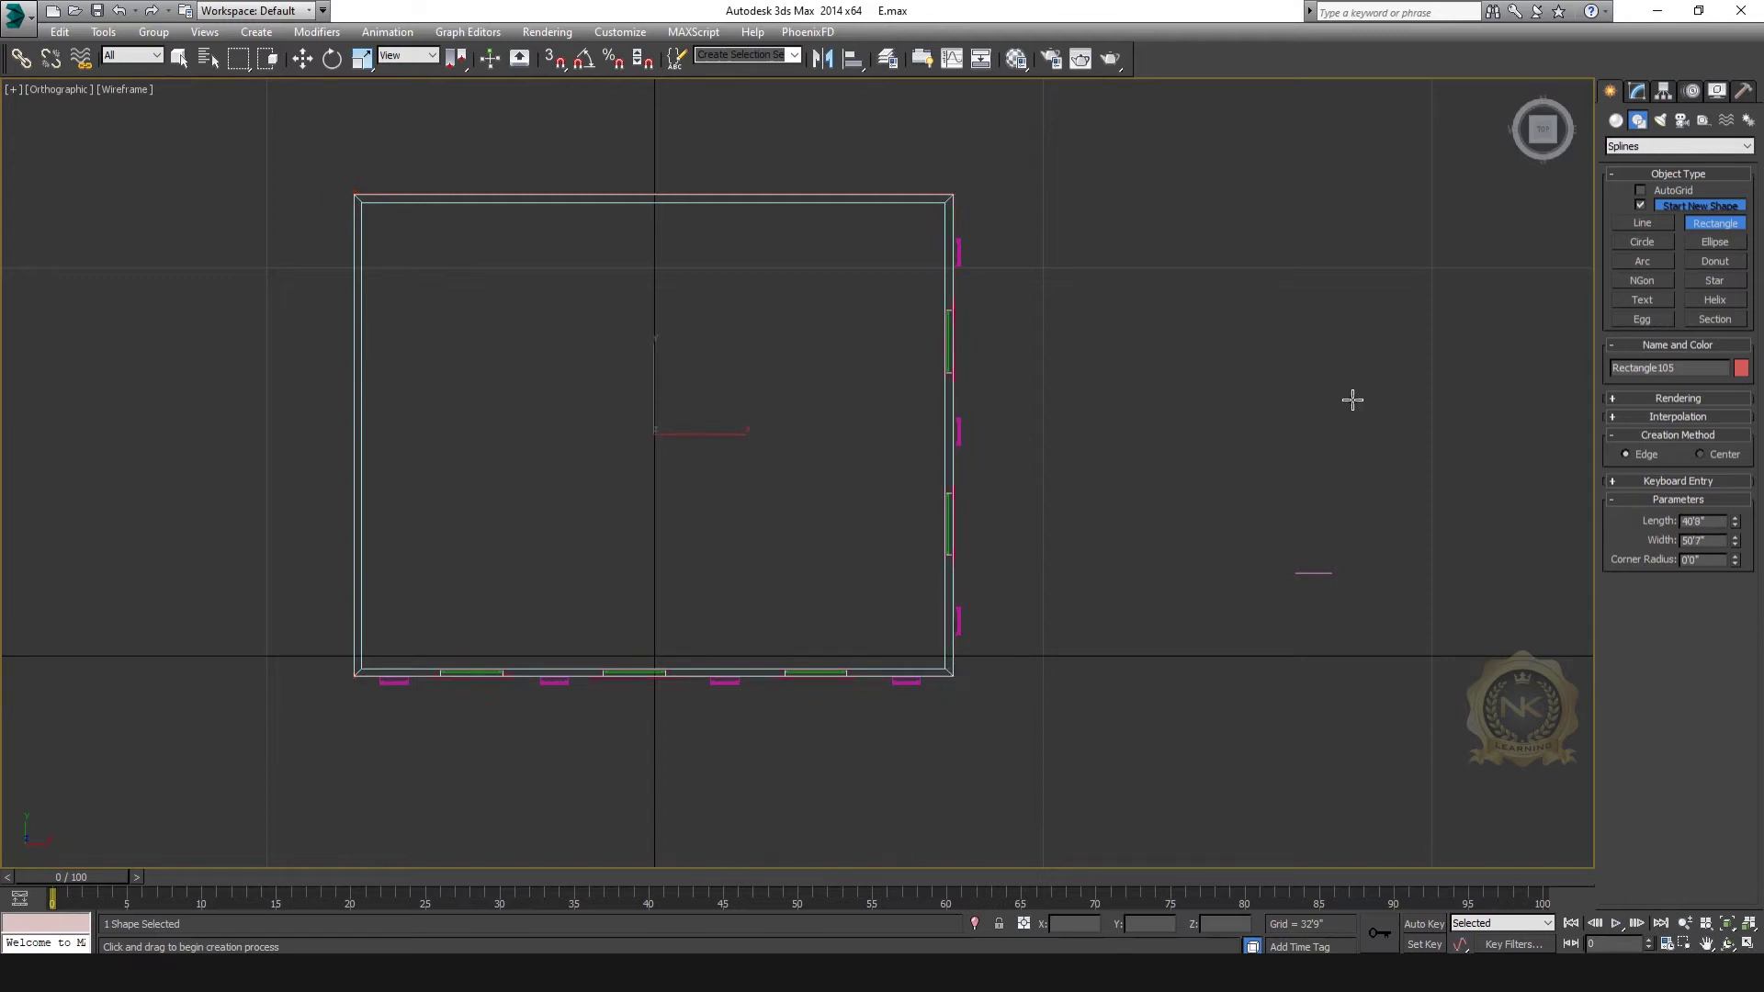
Step: Apply a Sweep modifier to the rectangle around the building
left_click(1637, 93)
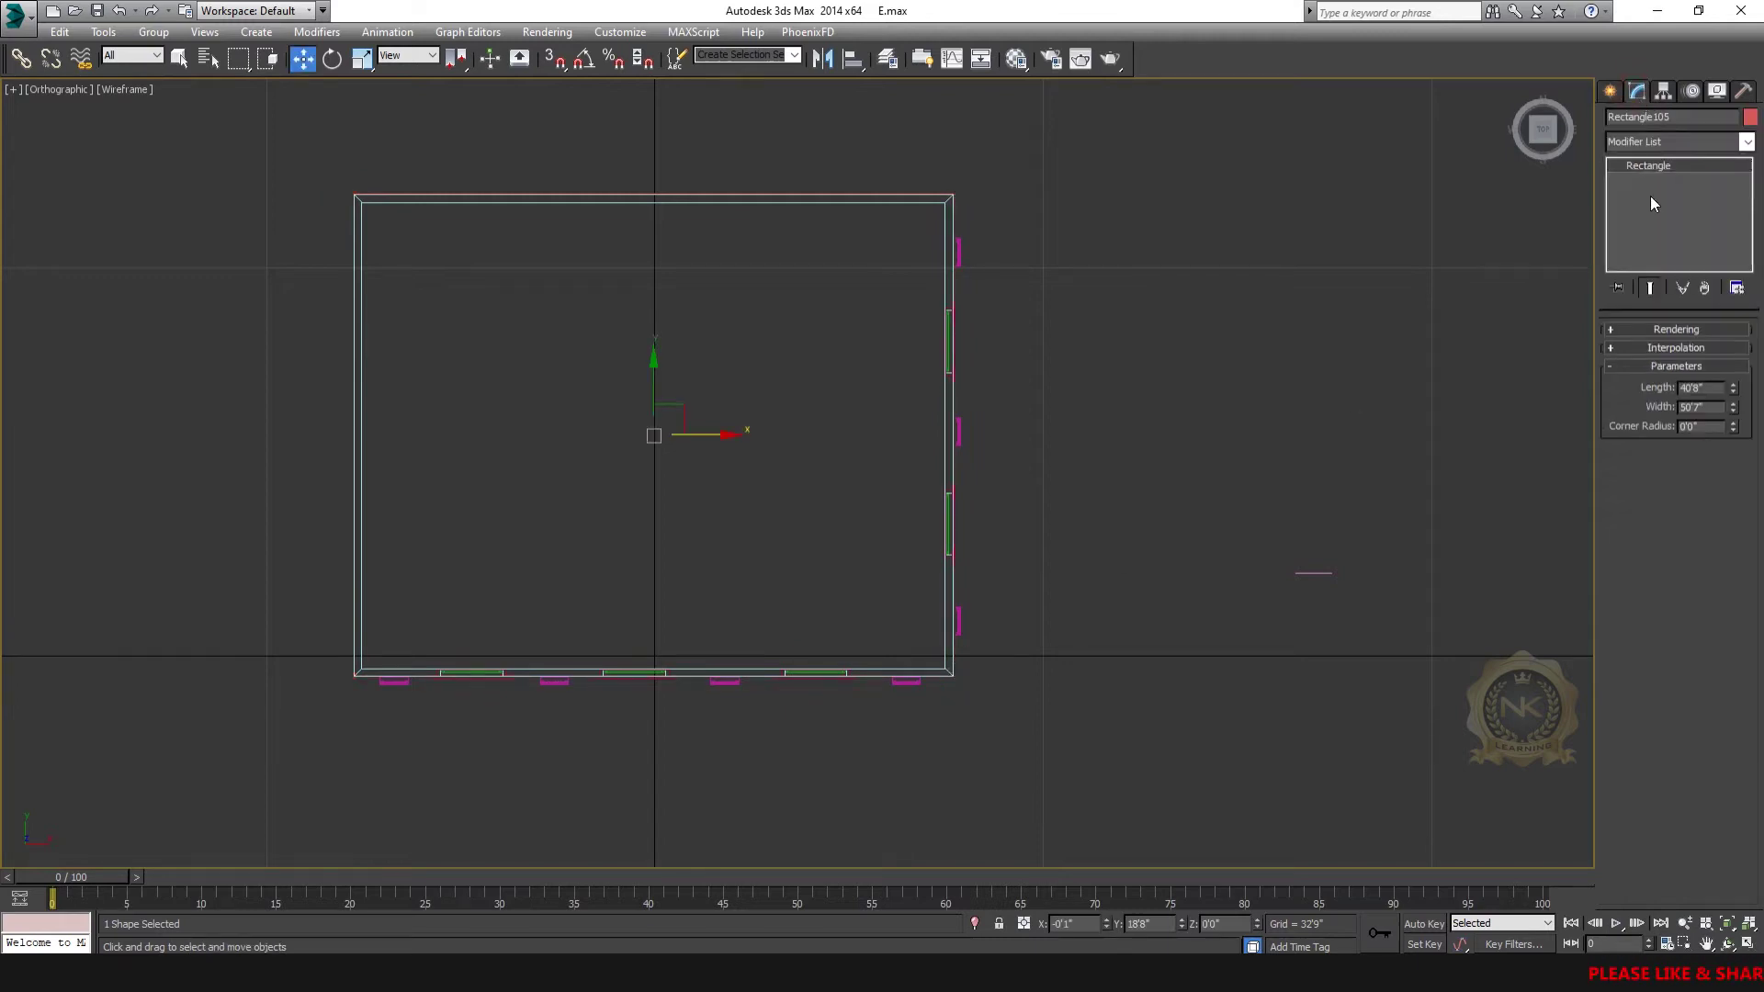
left_click(1748, 142)
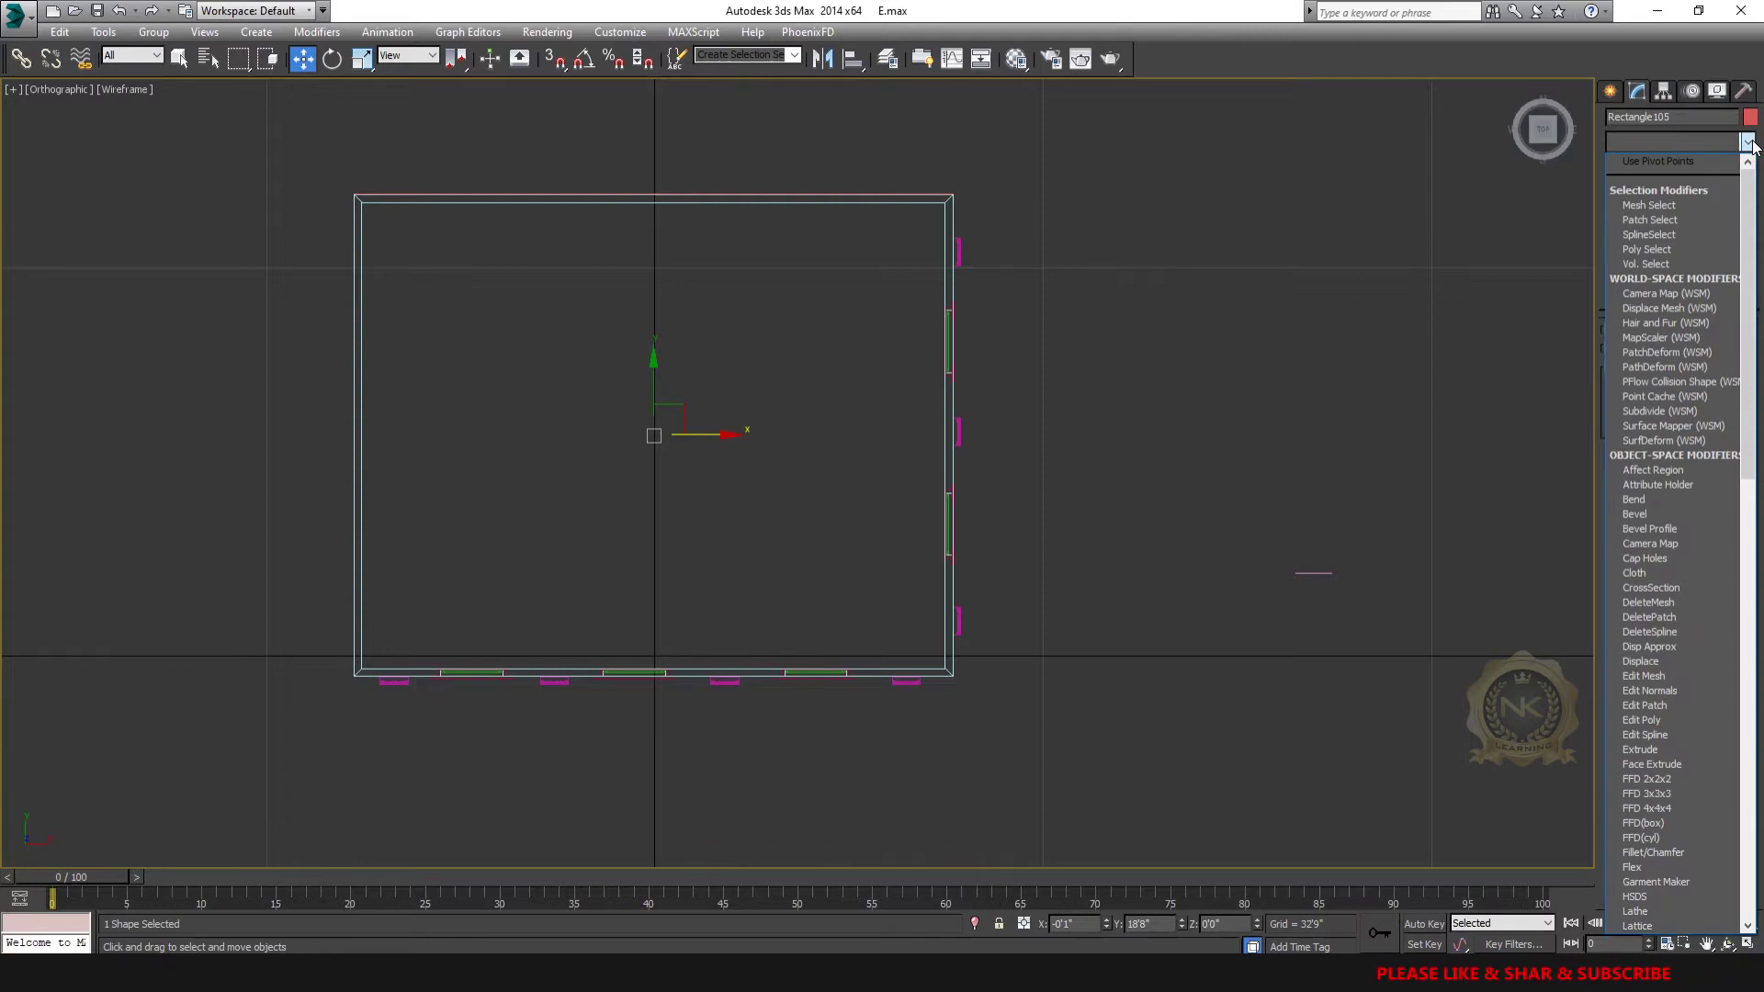
scroll(1672, 551, "down", 20)
left_click(1642, 589)
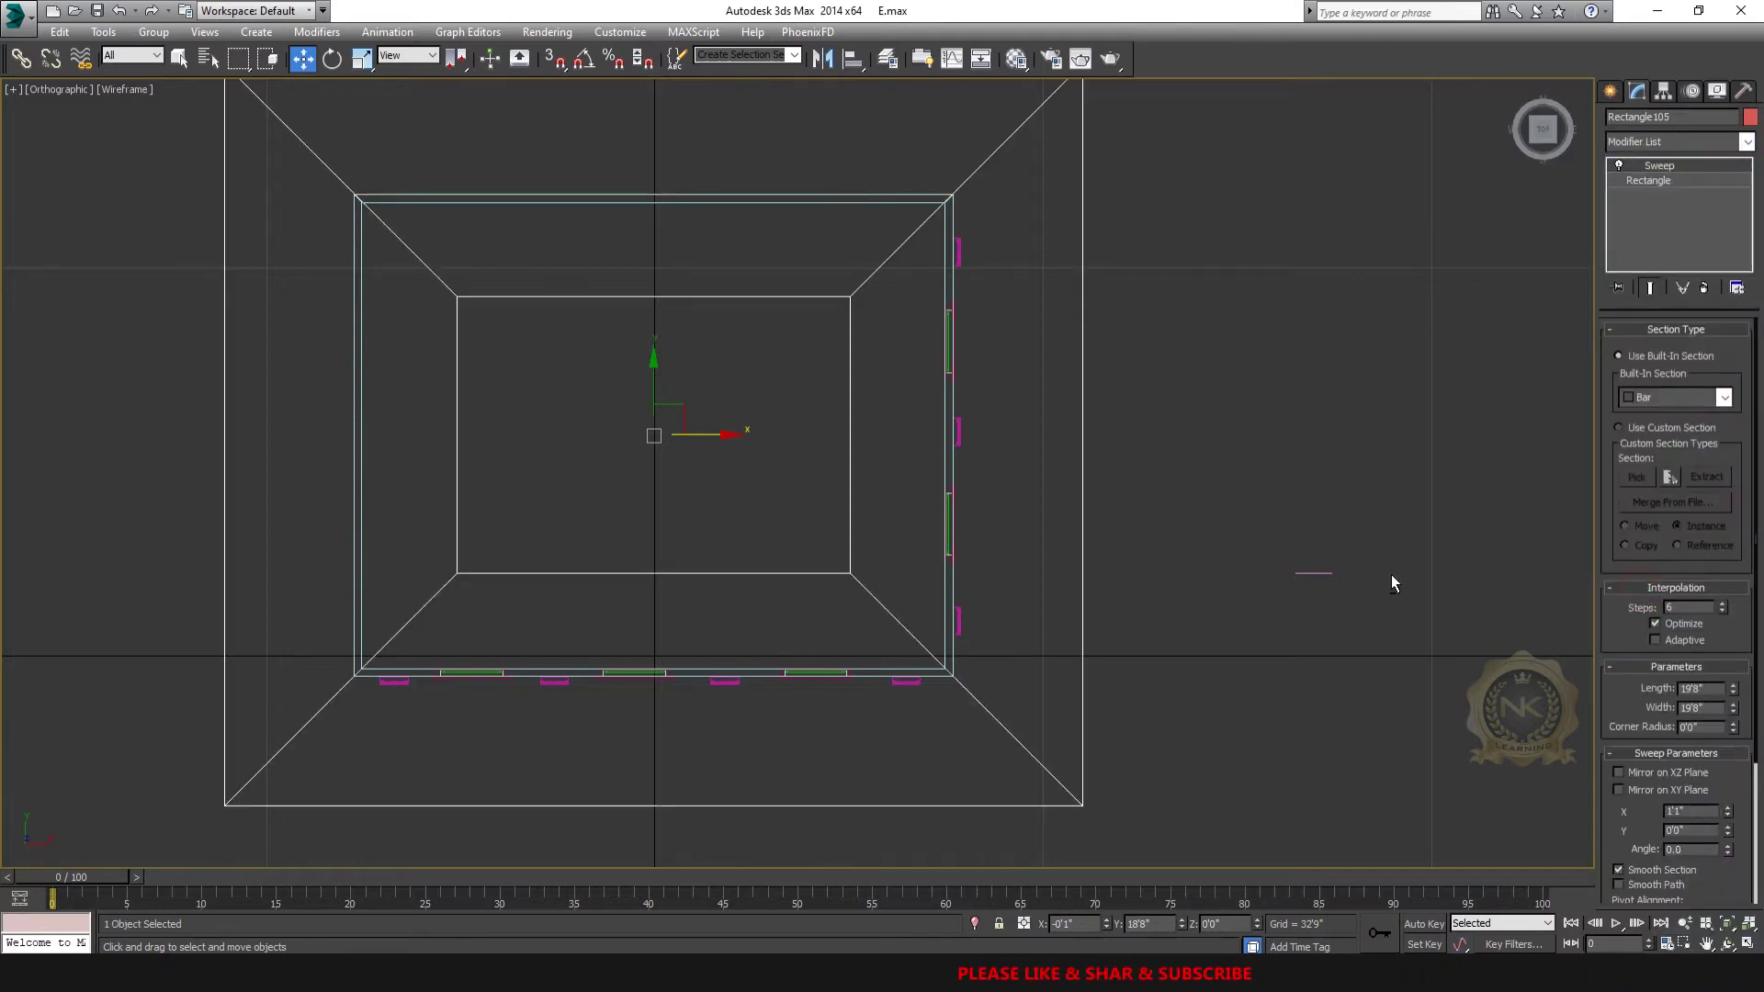
Step: Switch the Sweep to a custom section and pick the largest cornice profile beside the building
key("alt+w")
key("alt+w")
middle_click_drag(828, 703, 840, 605)
key("alt+w")
left_click(1240, 691)
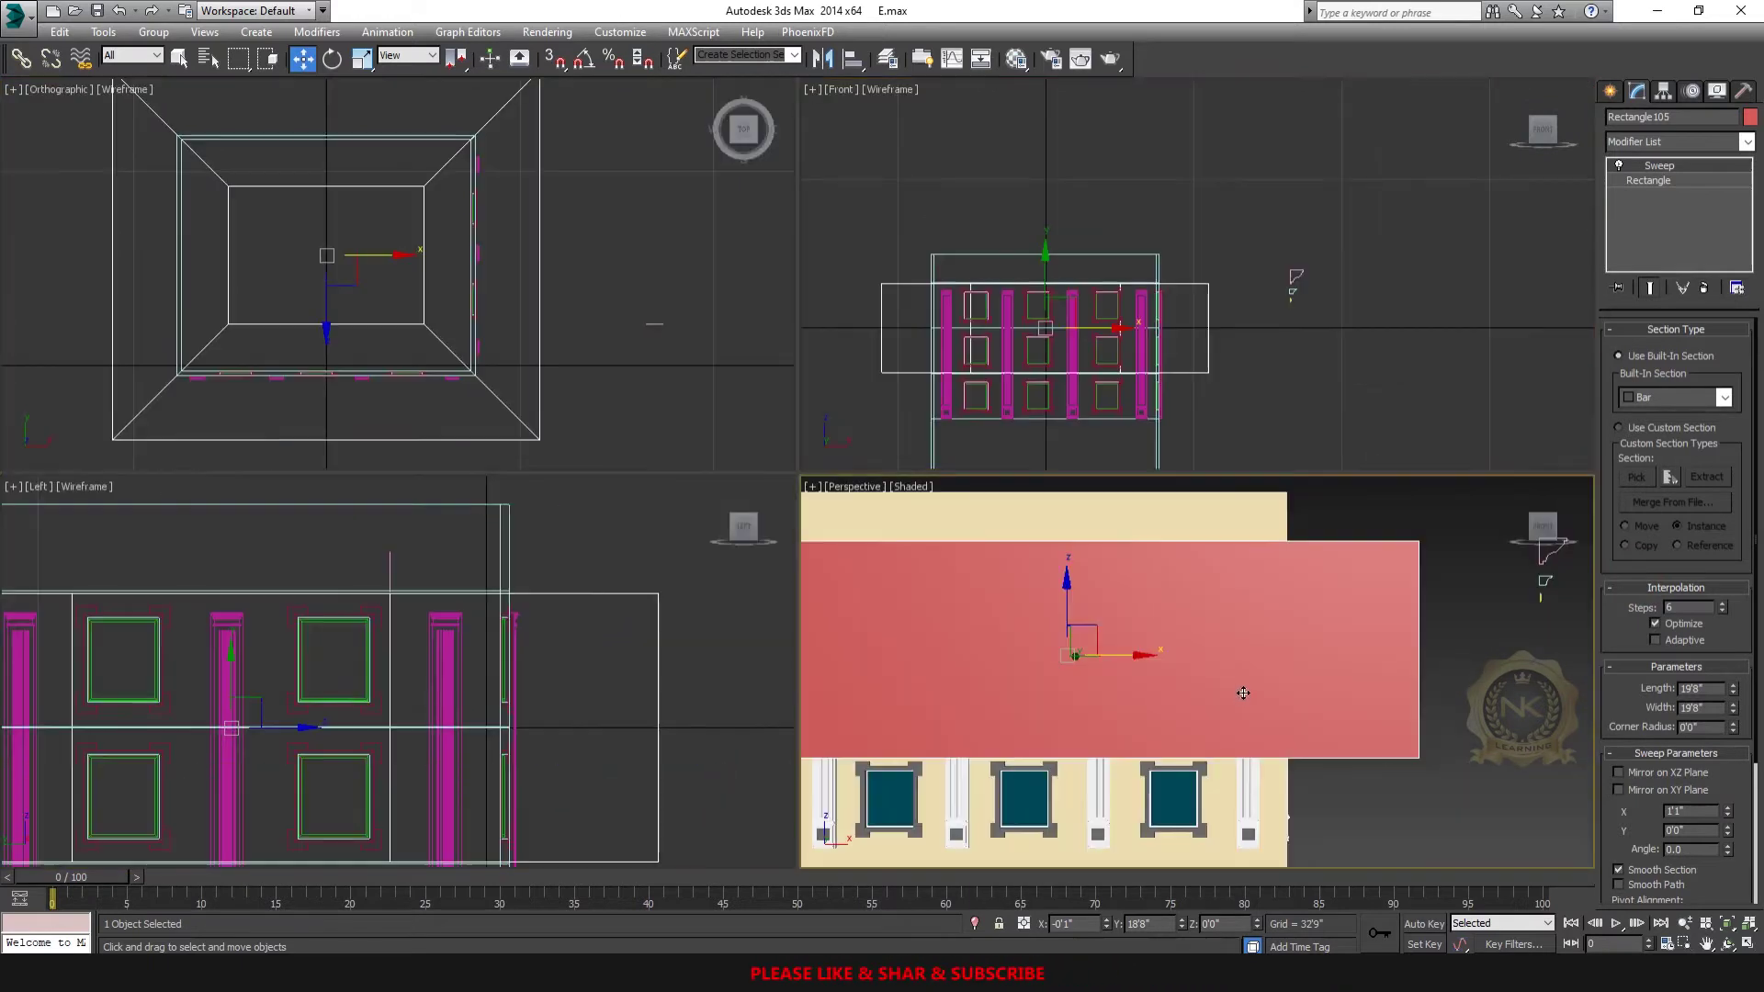
key("alt+w")
key("alt+w")
right_click(1178, 255)
key("alt+w")
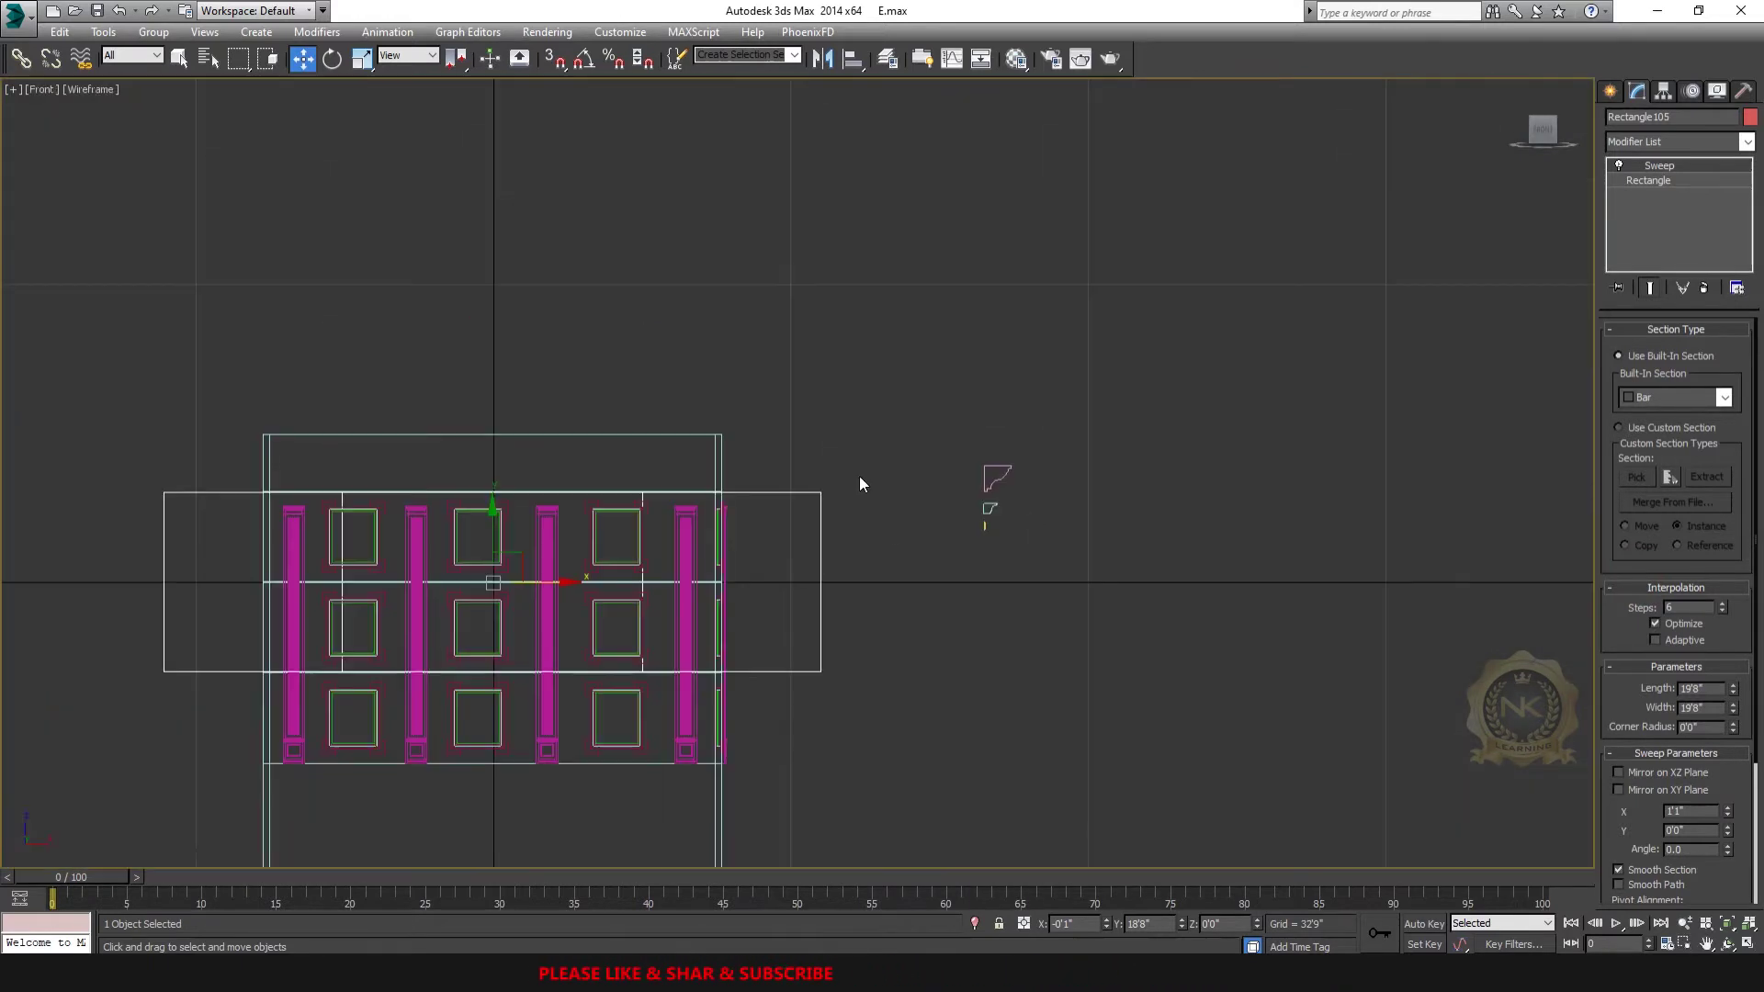
left_click(1620, 428)
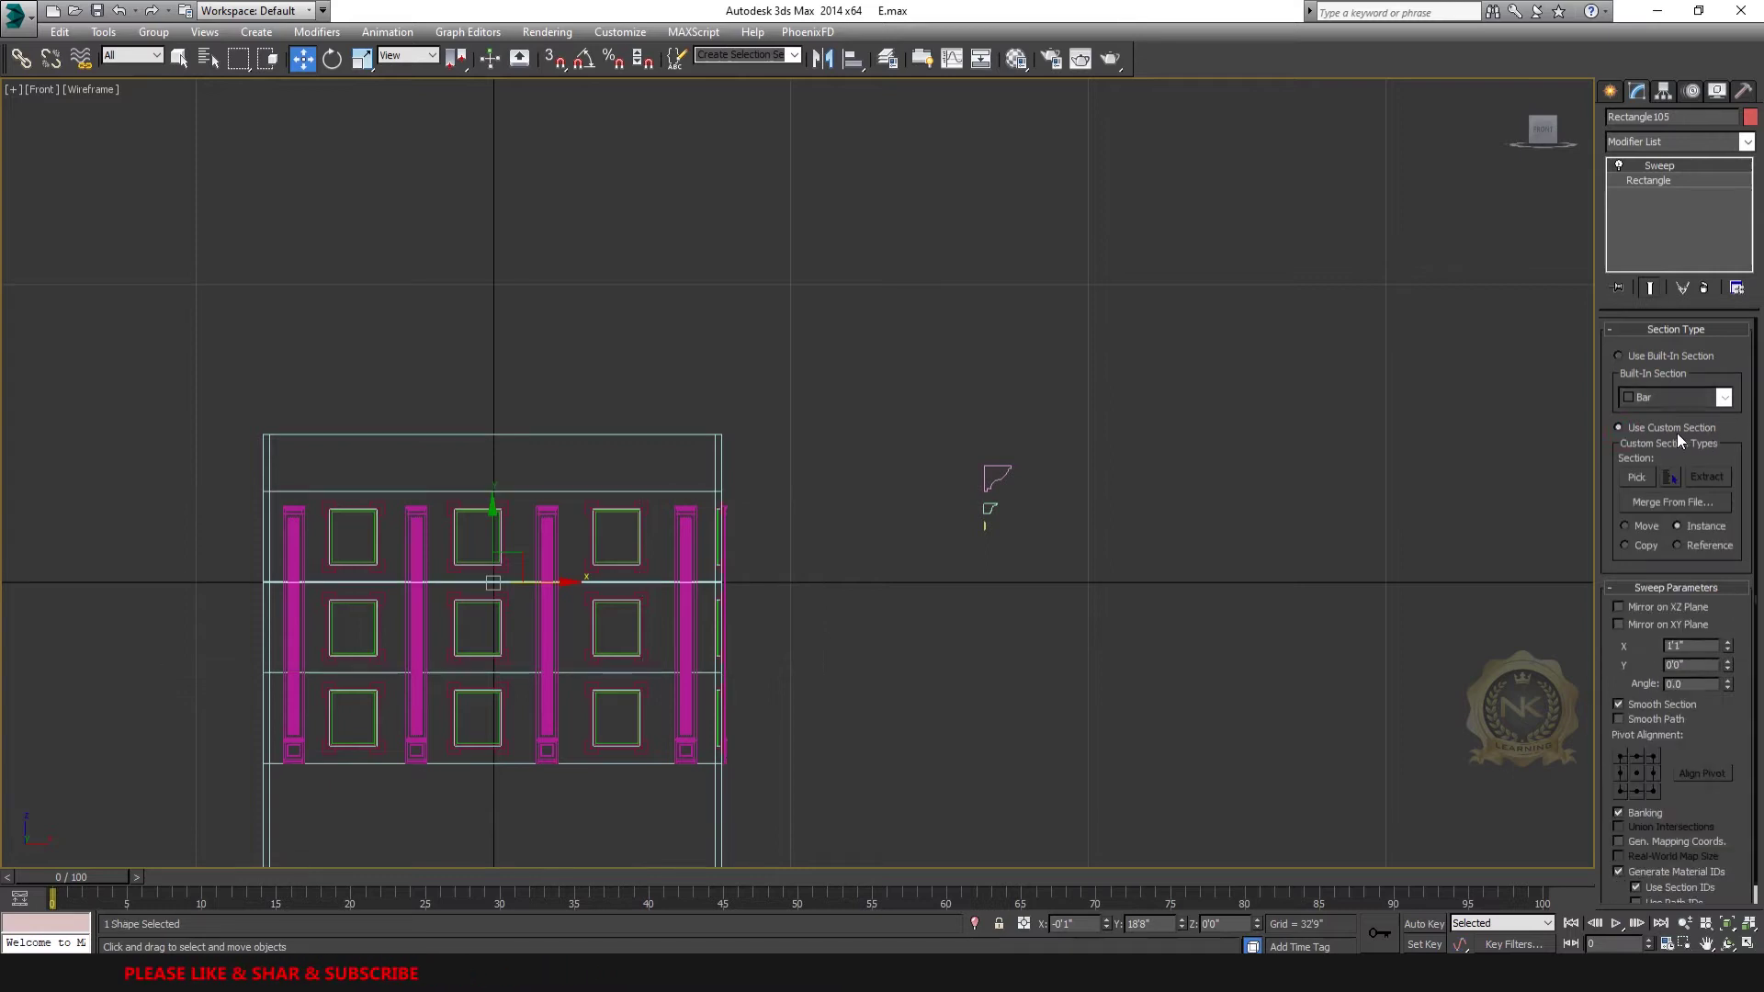
left_click(1639, 472)
scroll(1045, 566, "up", 5)
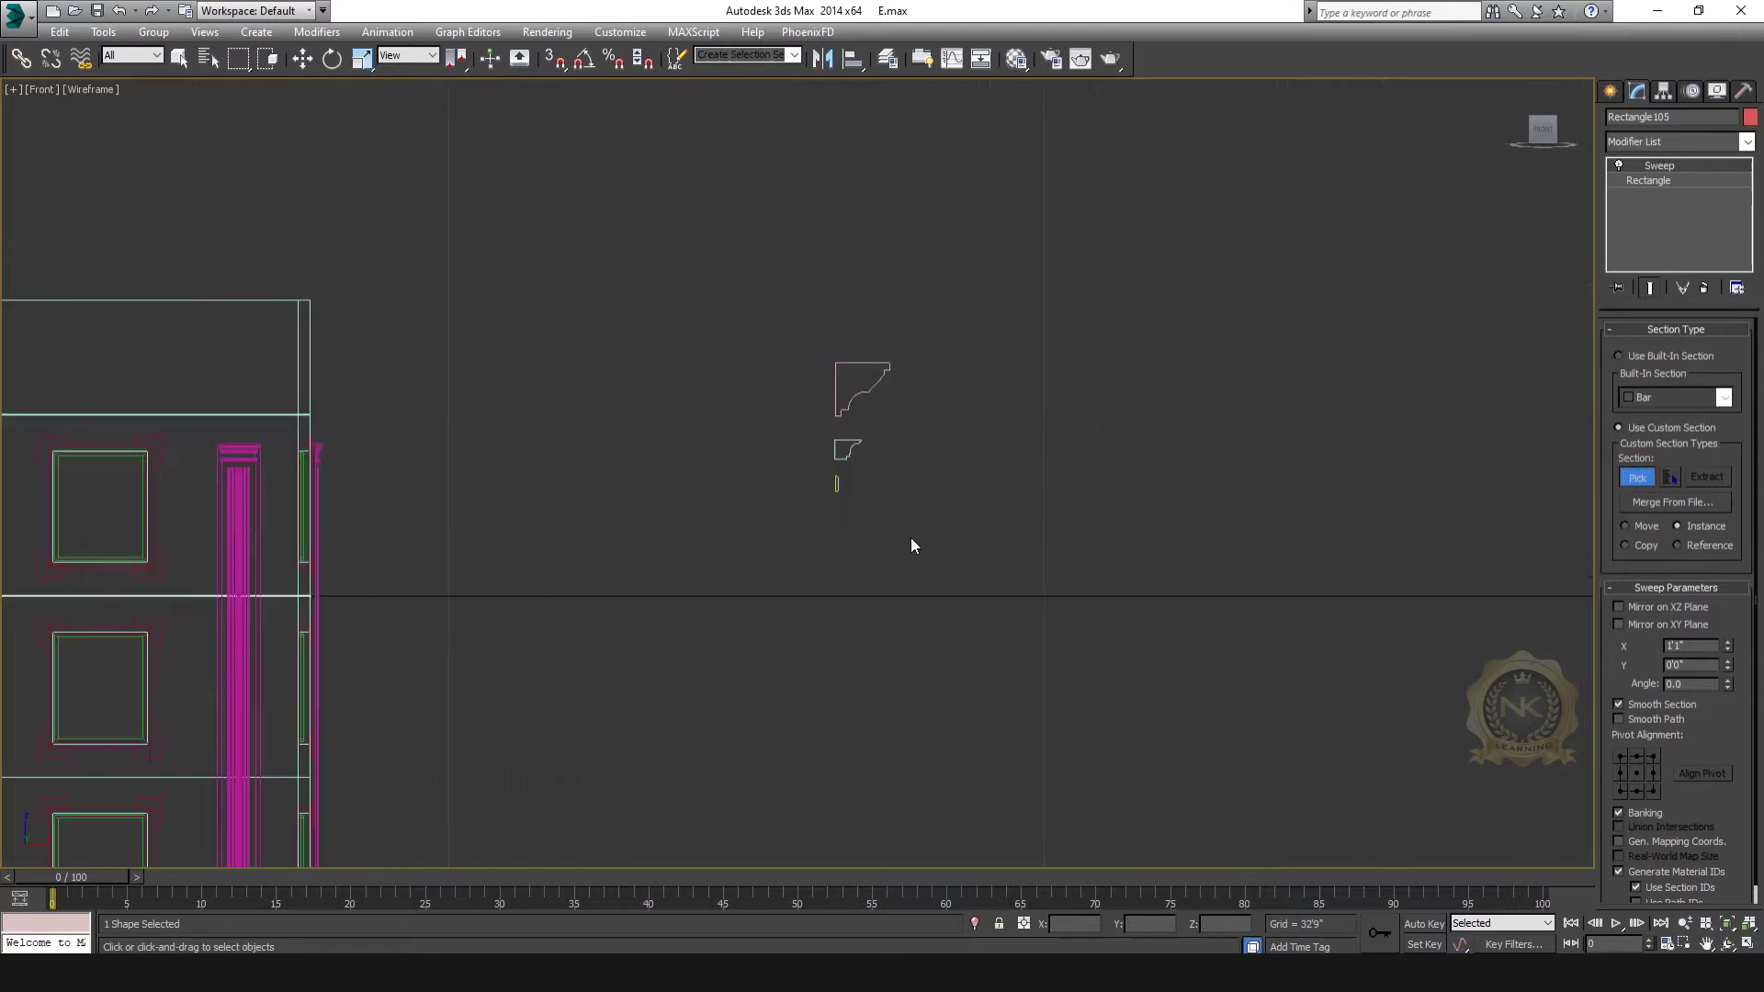
middle_click_drag(854, 343, 867, 436)
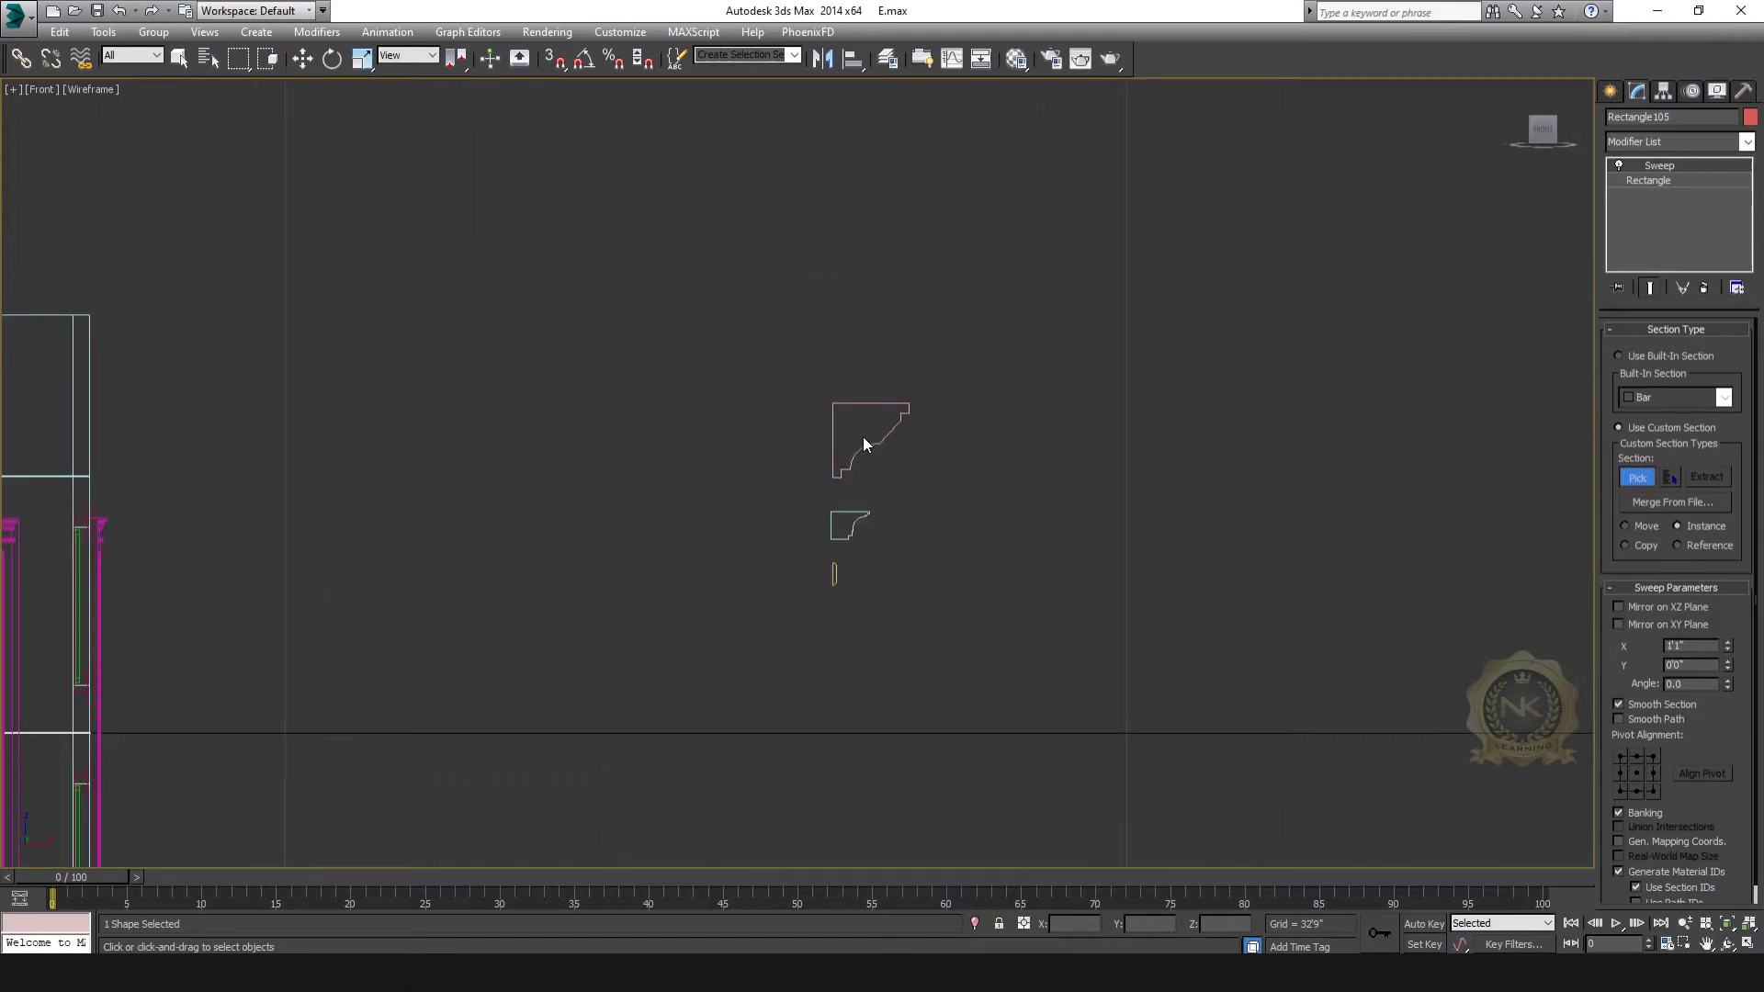
left_click(896, 424)
Step: Raise the swept cornice vertically above the roof to a height of about 24'10"
middle_click_drag(607, 584, 1259, 517)
scroll(762, 632, "down", 2)
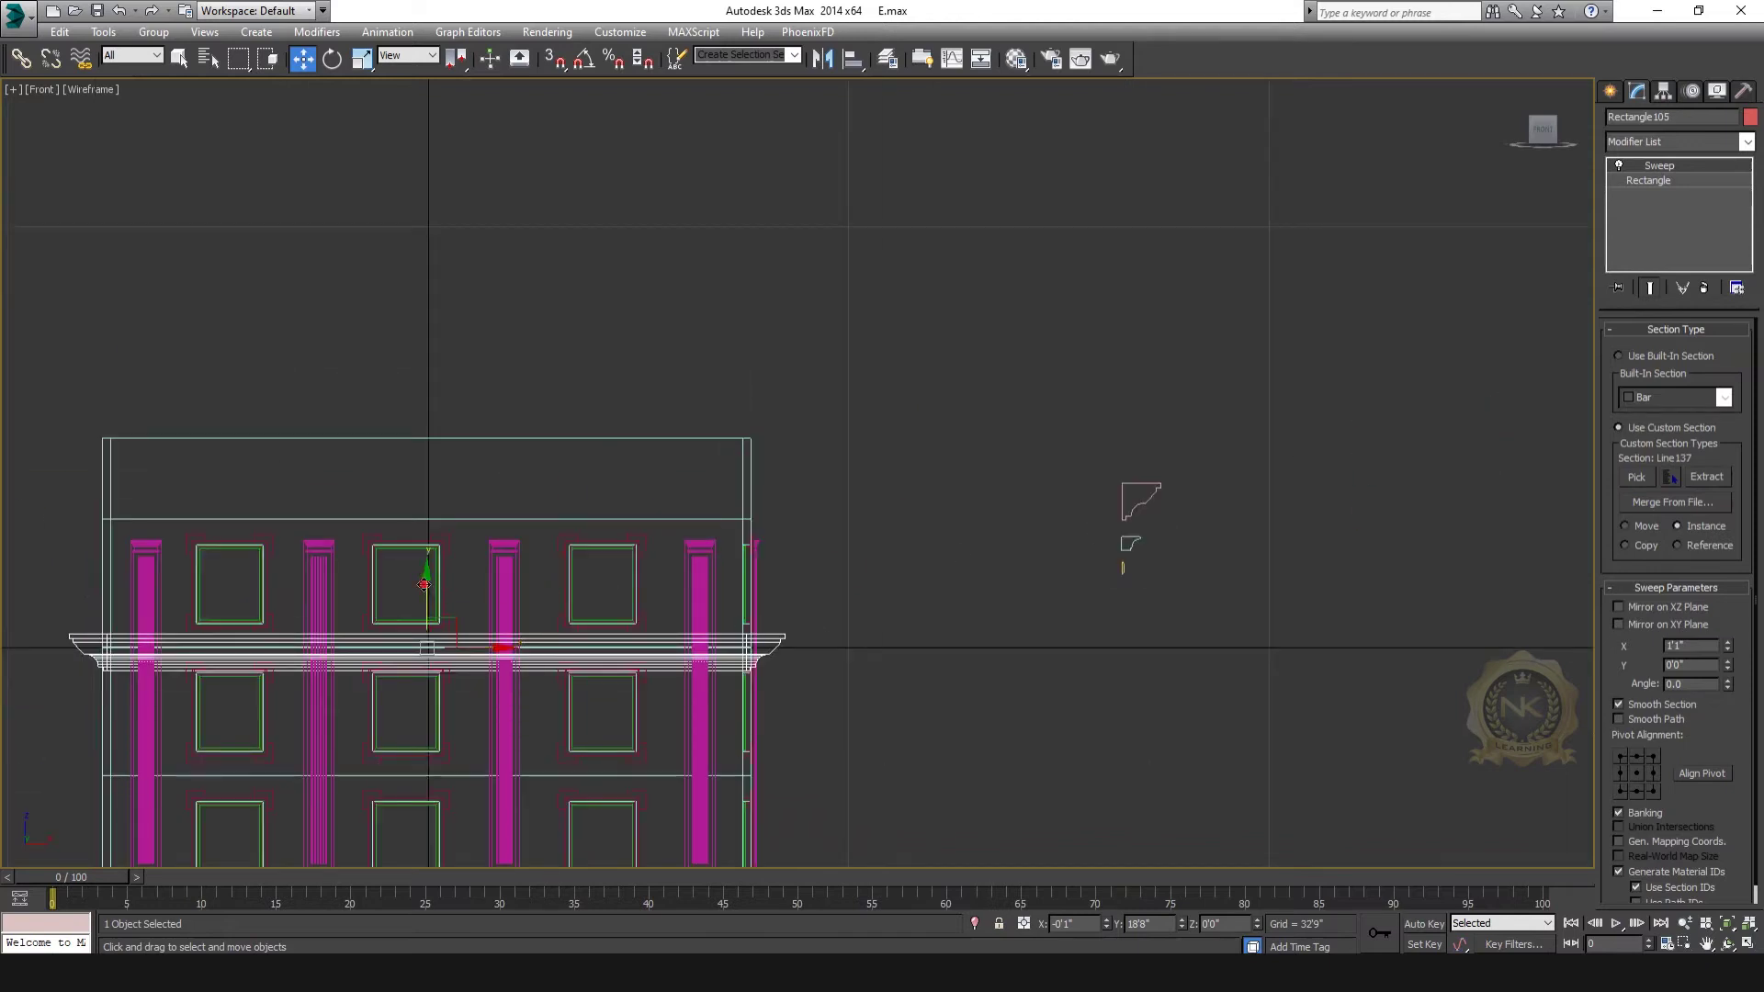
left_click_drag(424, 585, 423, 265)
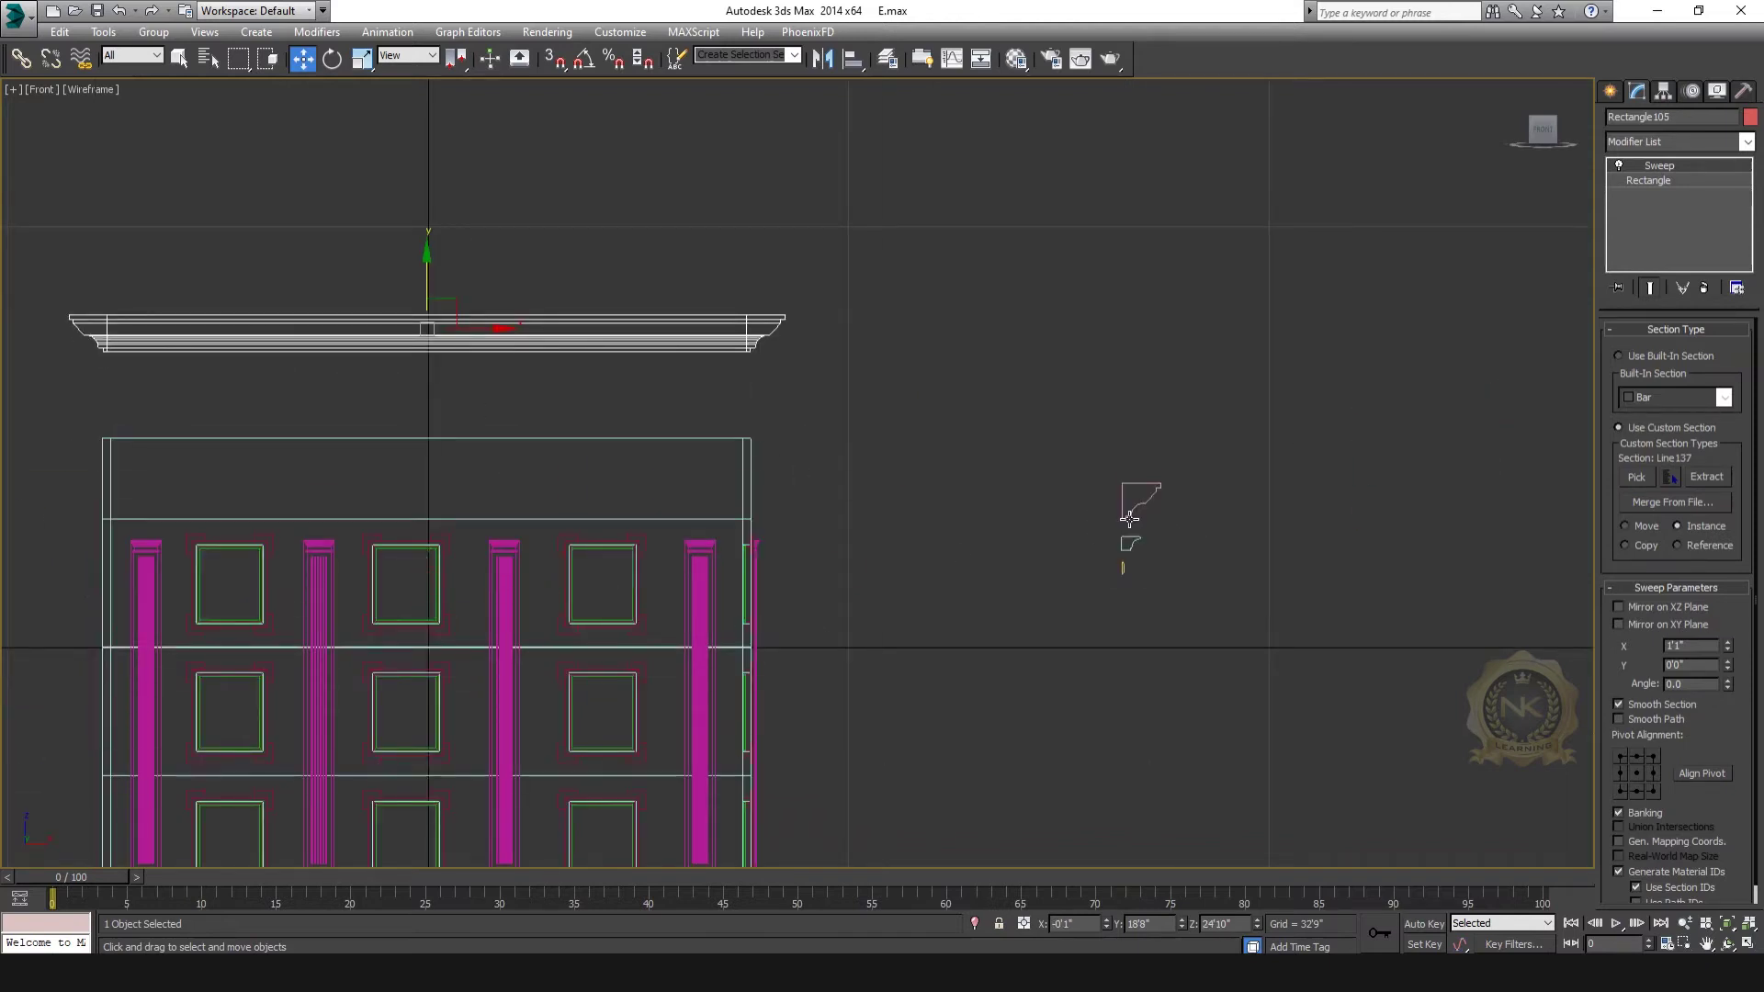
Step: Examine the raised cornice's underside and corner in perspective
key("alt+w")
right_click(1185, 598)
key("alt+w")
middle_click_drag(1134, 472, 993, 850)
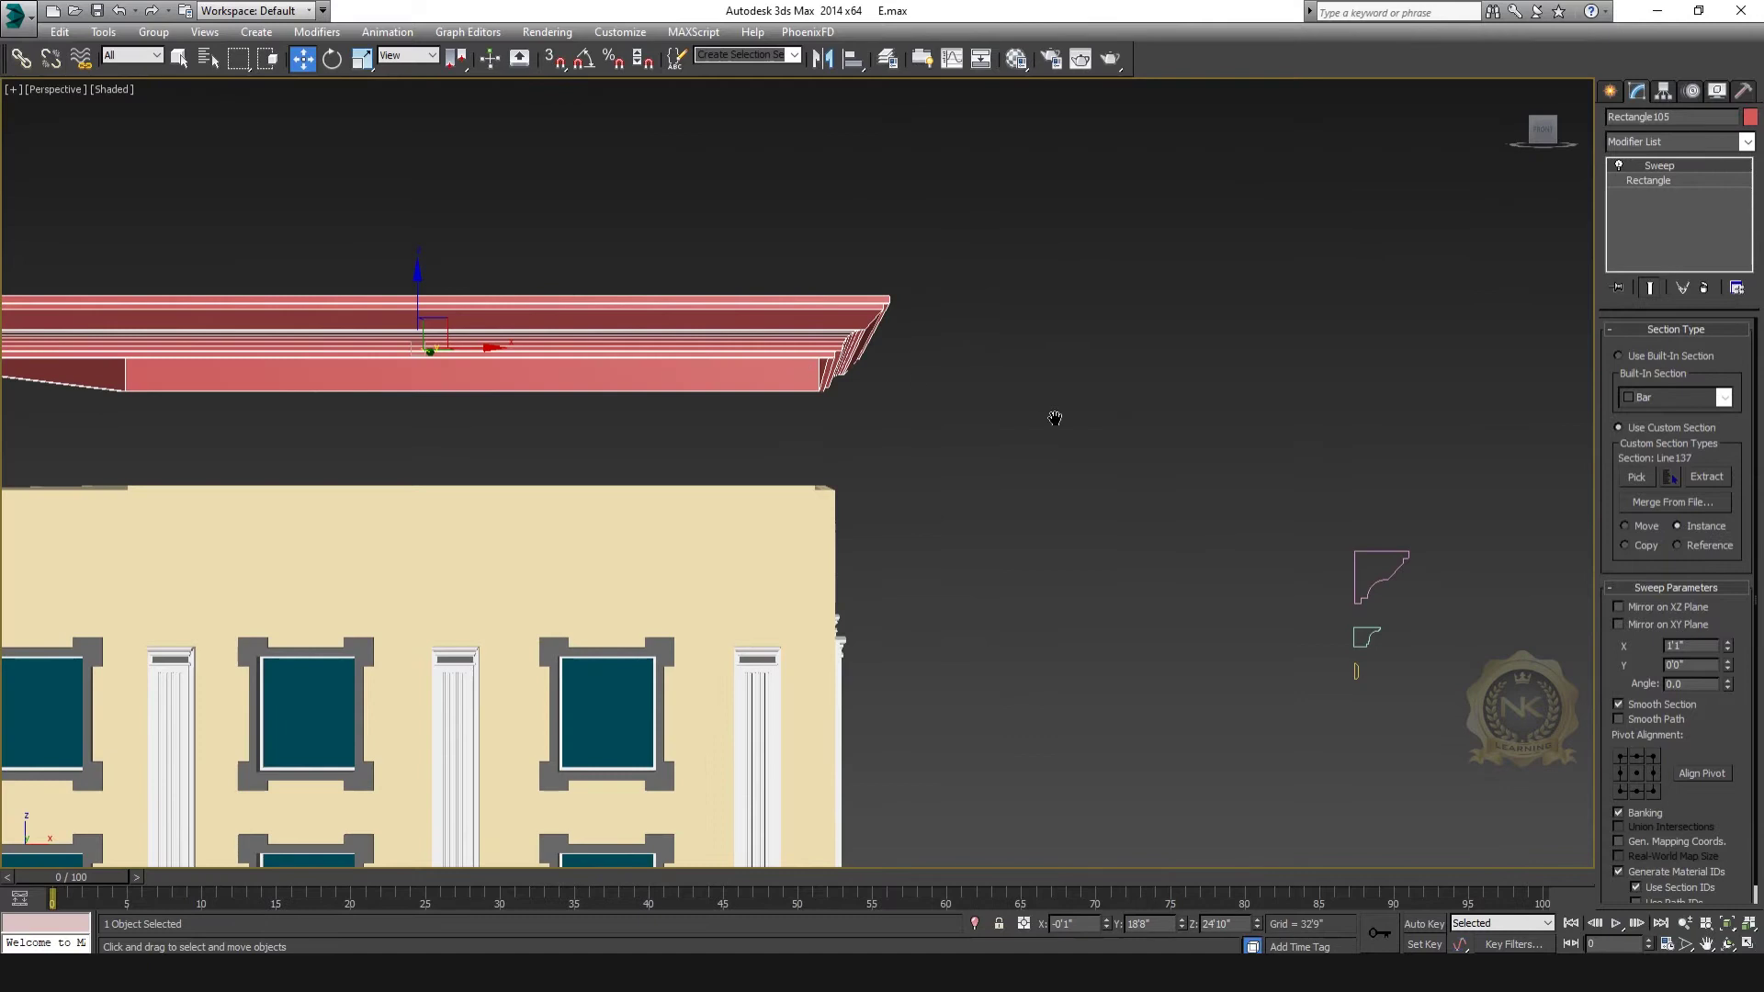
middle_click_drag(1055, 418, 1067, 478)
left_click(1091, 425)
scroll(1194, 299, "up", 2)
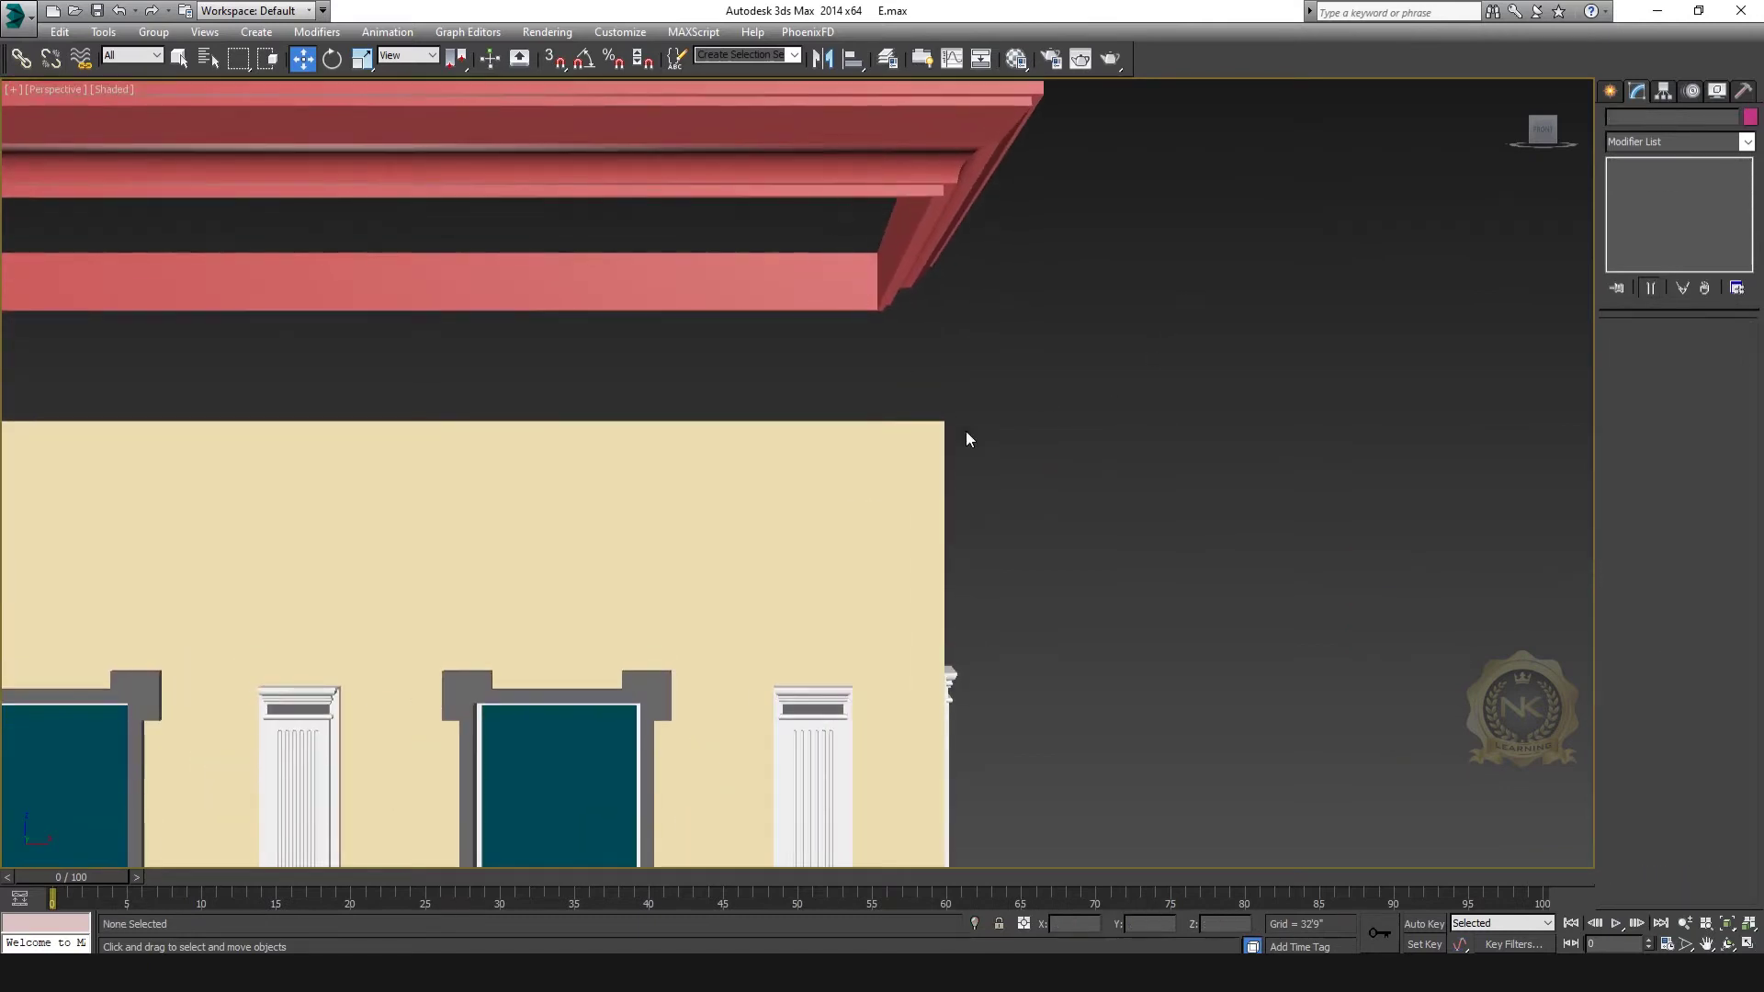
scroll(1284, 559, "down", 3)
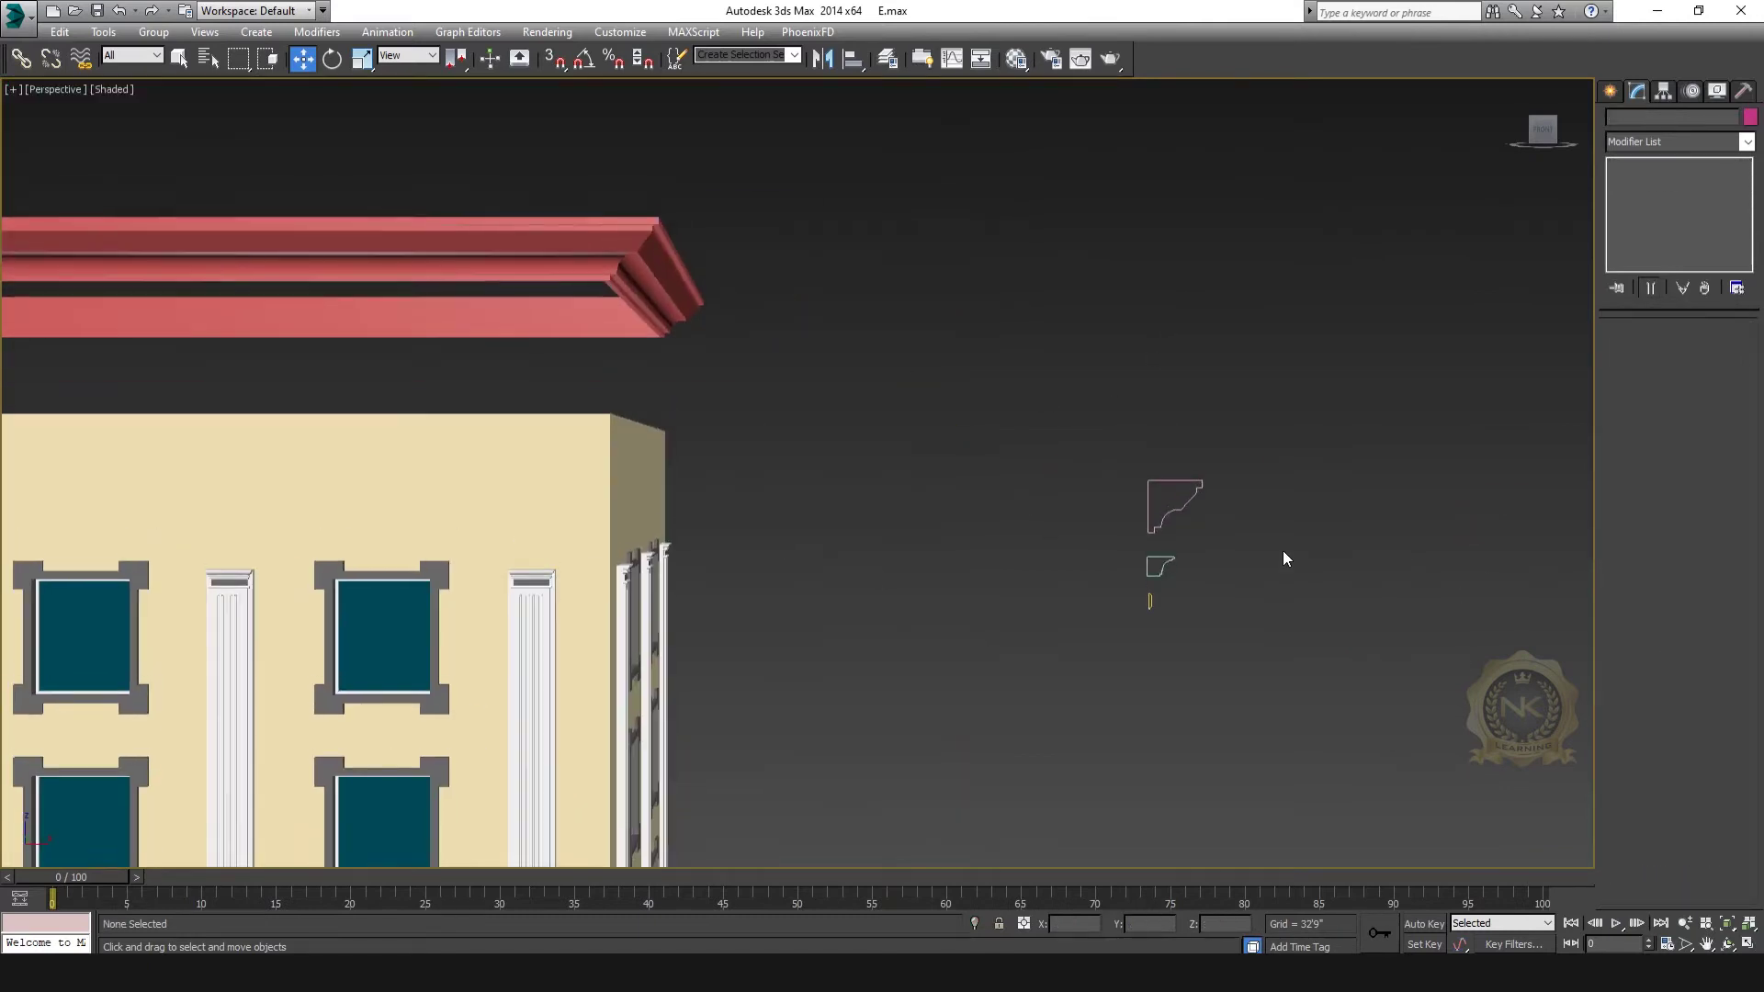
Step: Delete the cornice's Sweep modifier and reapply Sweep with the largest profile picked as the custom section
left_click(656, 286)
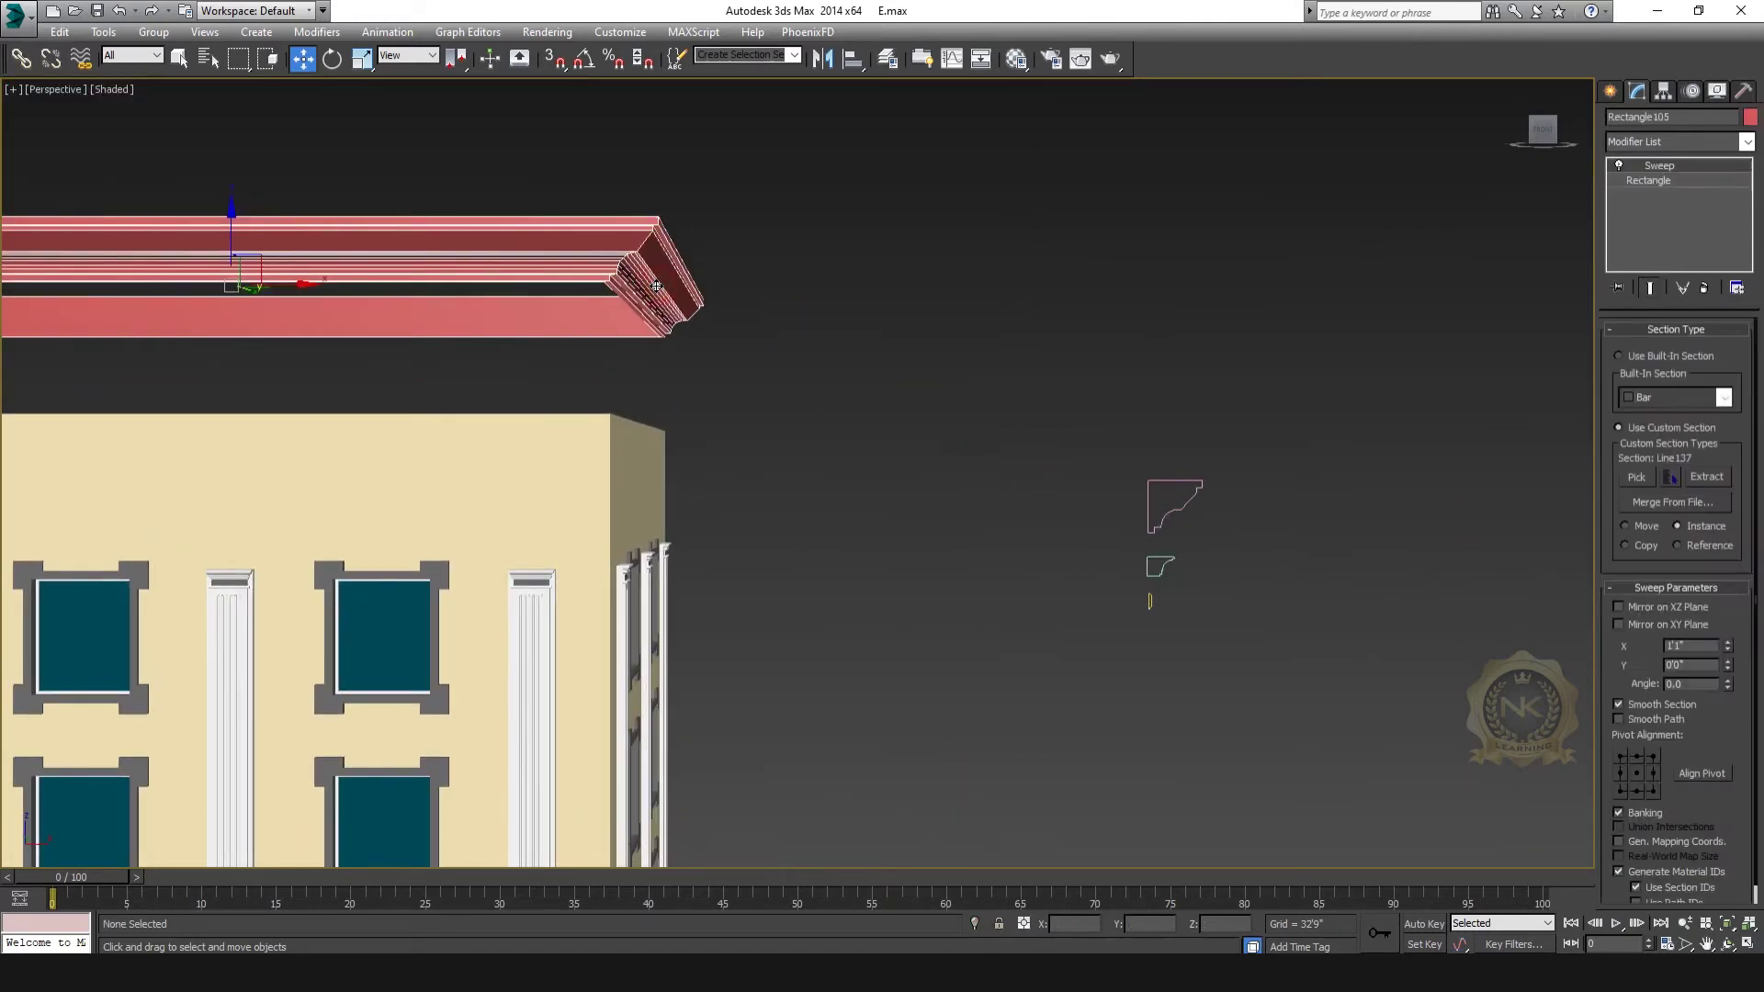
right_click(1671, 165)
left_click(1626, 184)
left_click(1747, 142)
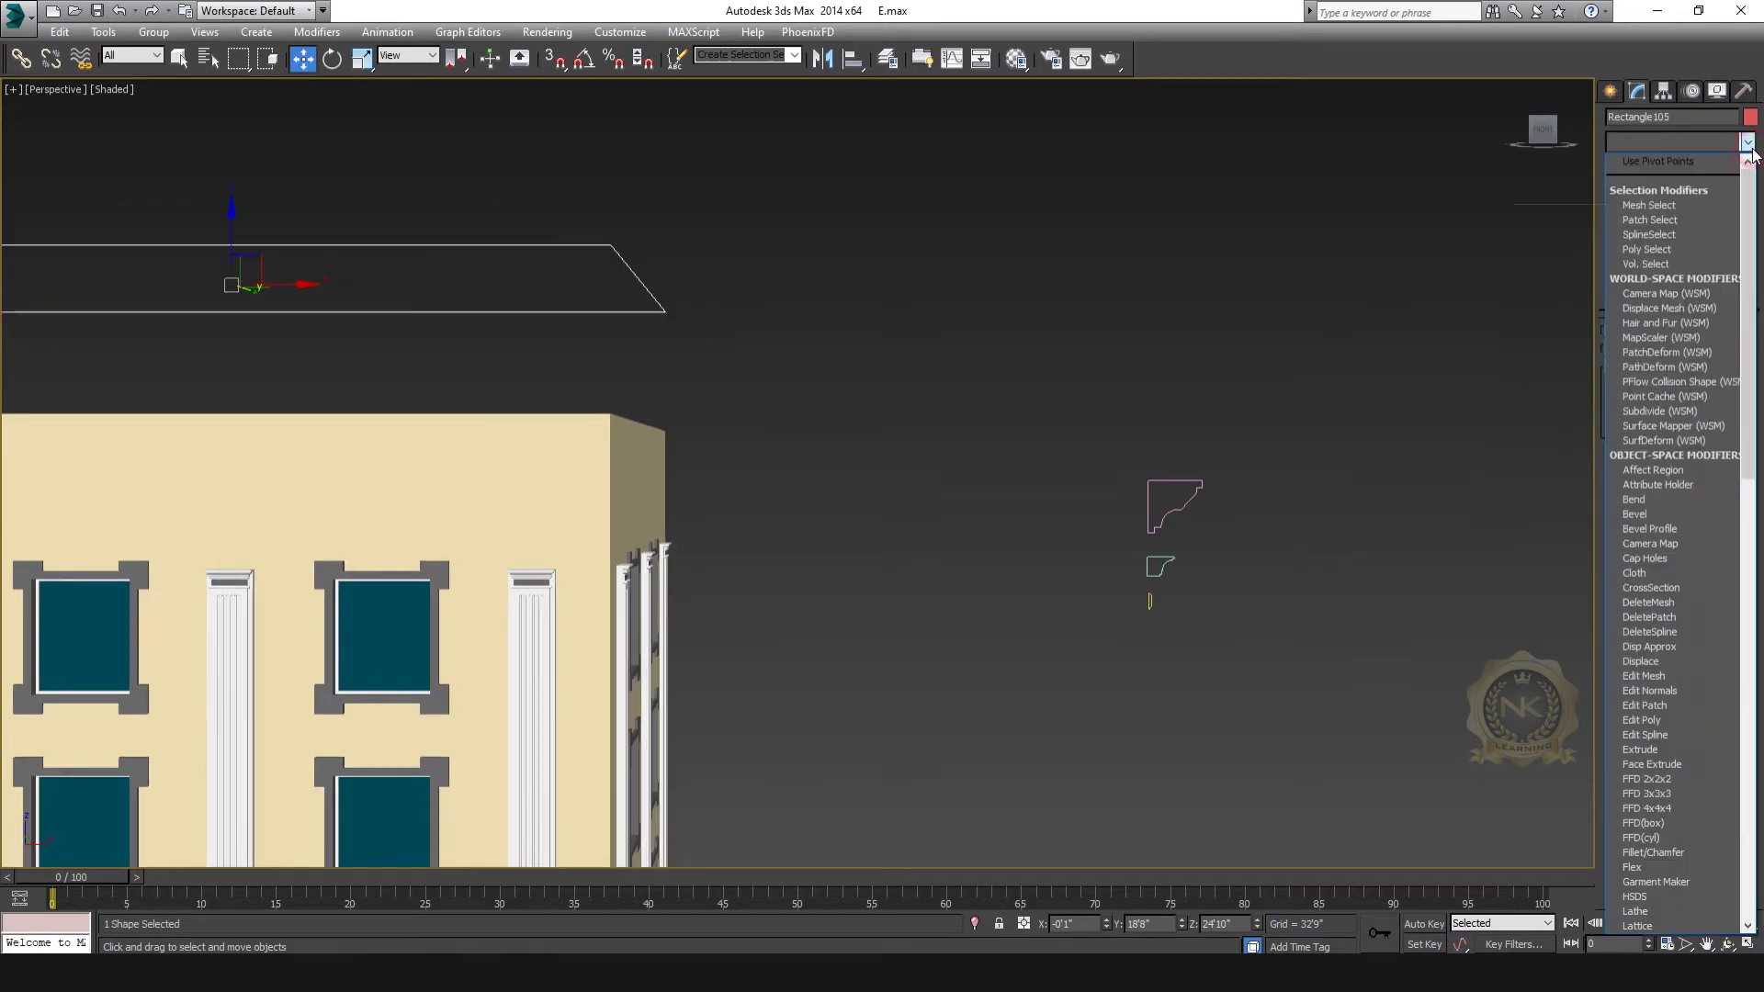
type("sw")
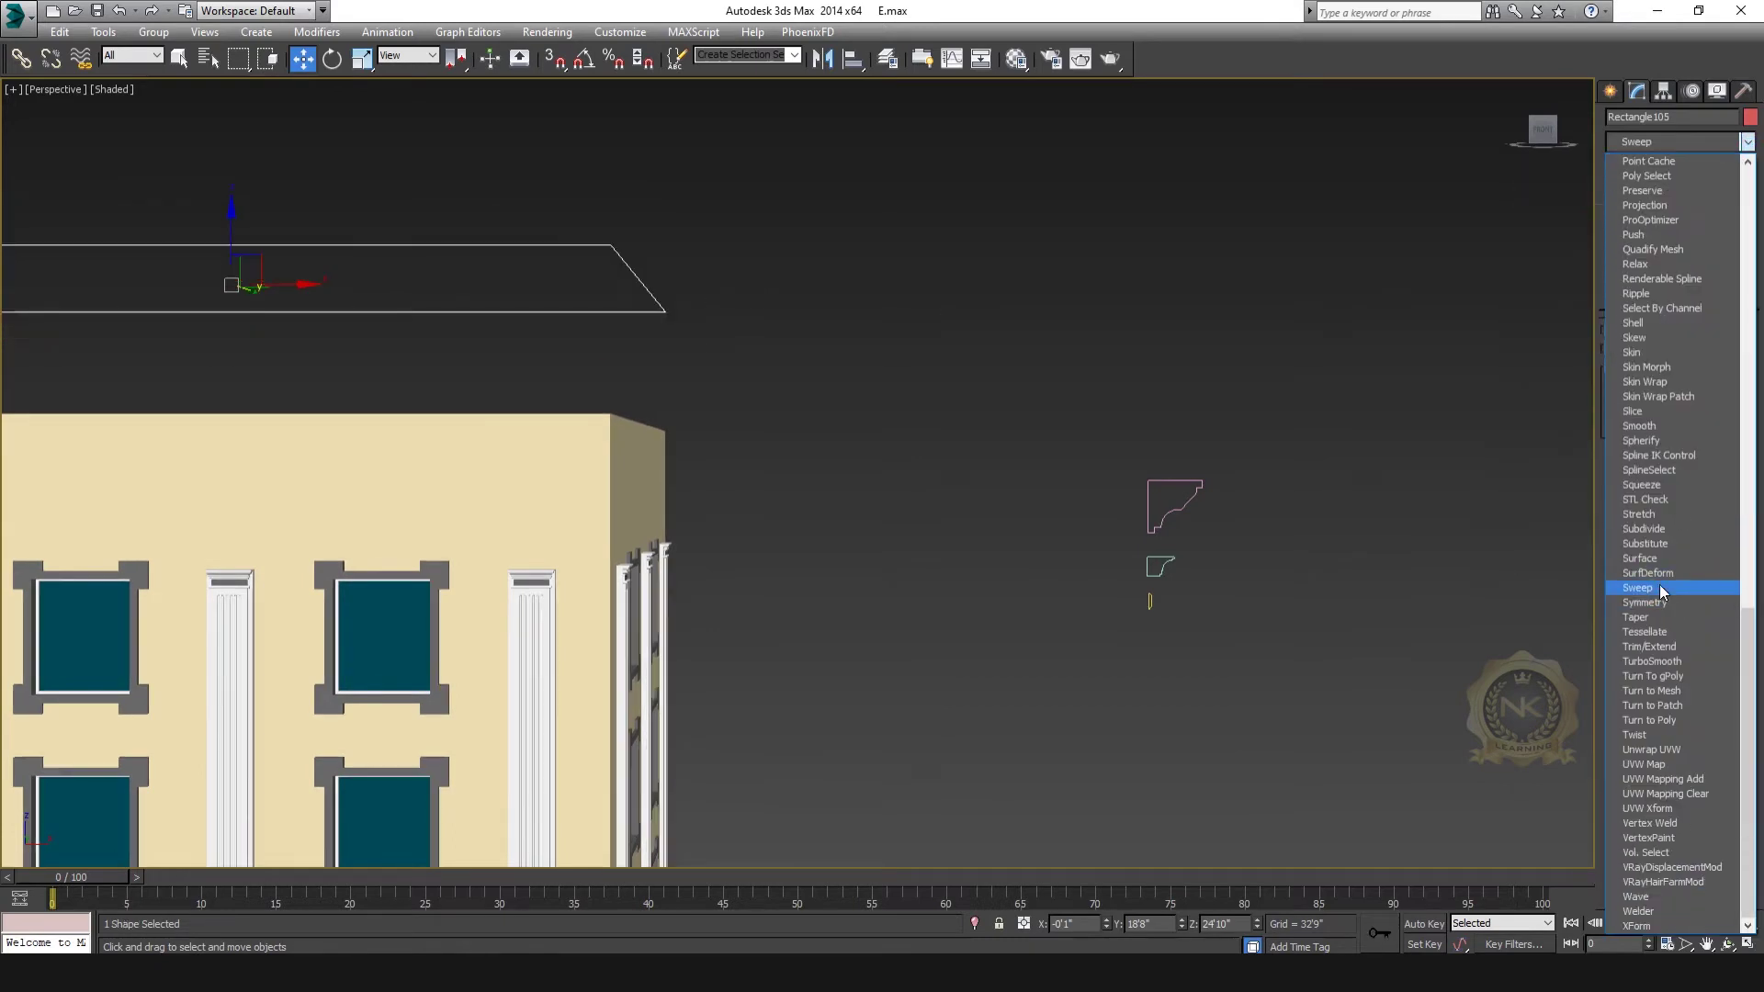
left_click(1637, 588)
middle_click_drag(1215, 390, 1193, 511)
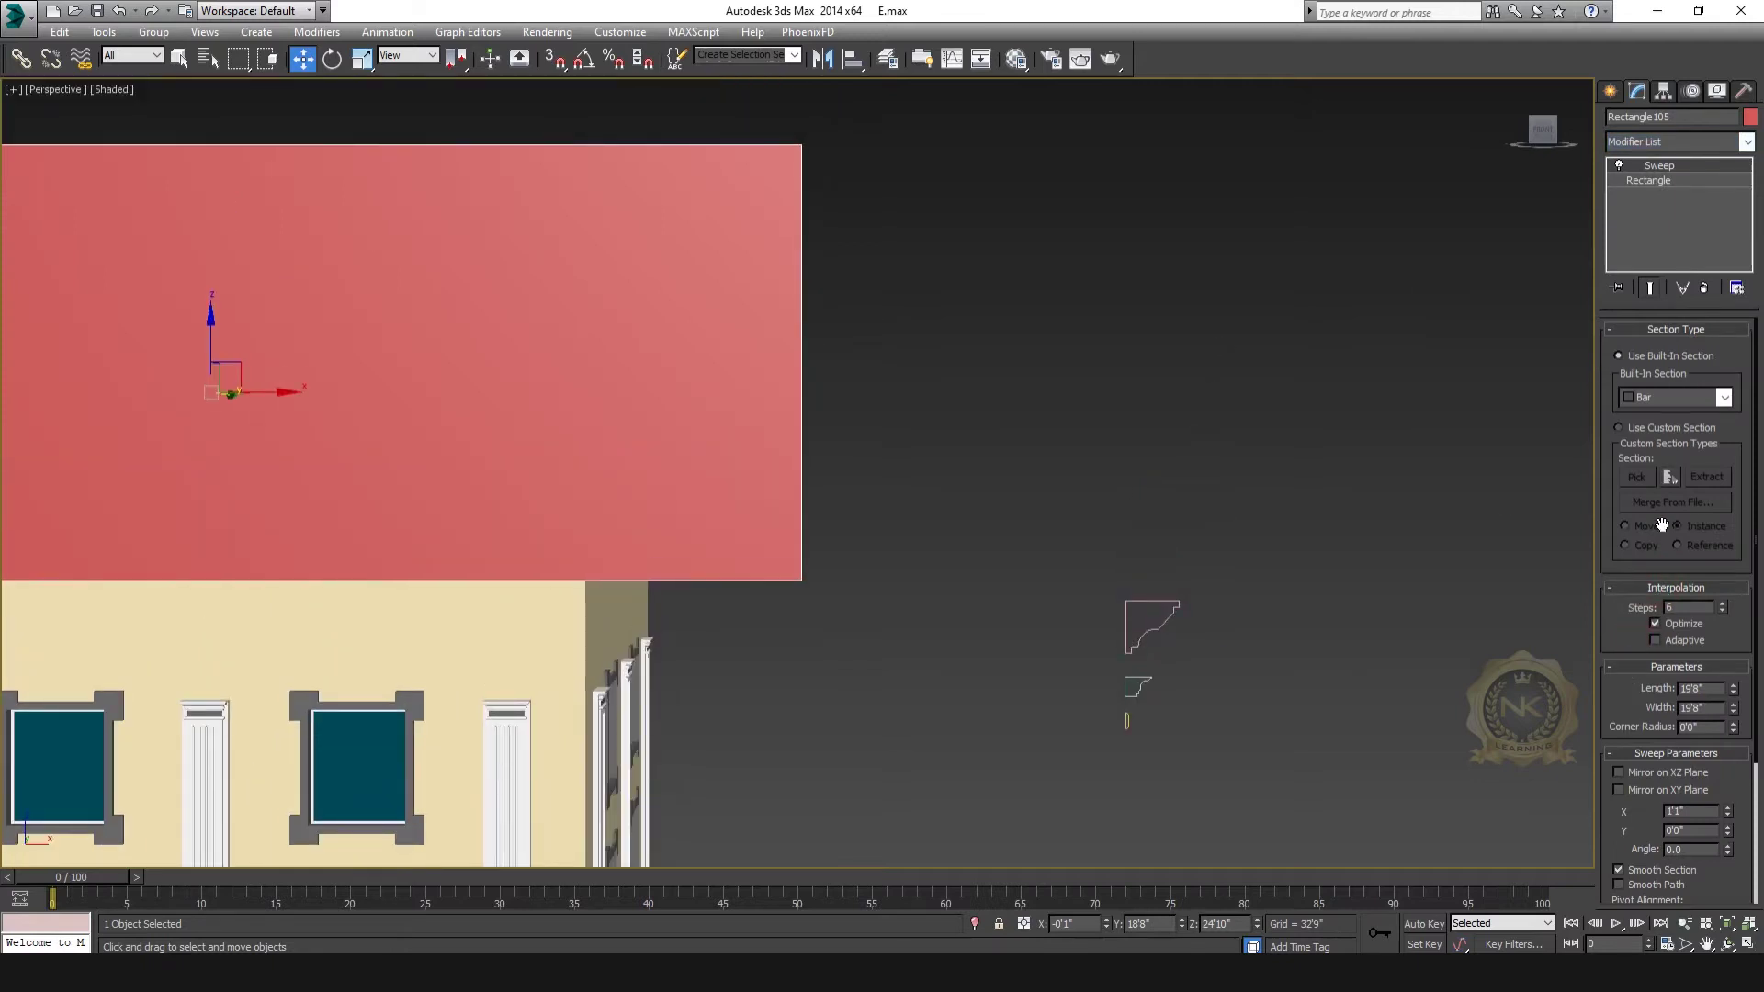
left_click(1620, 427)
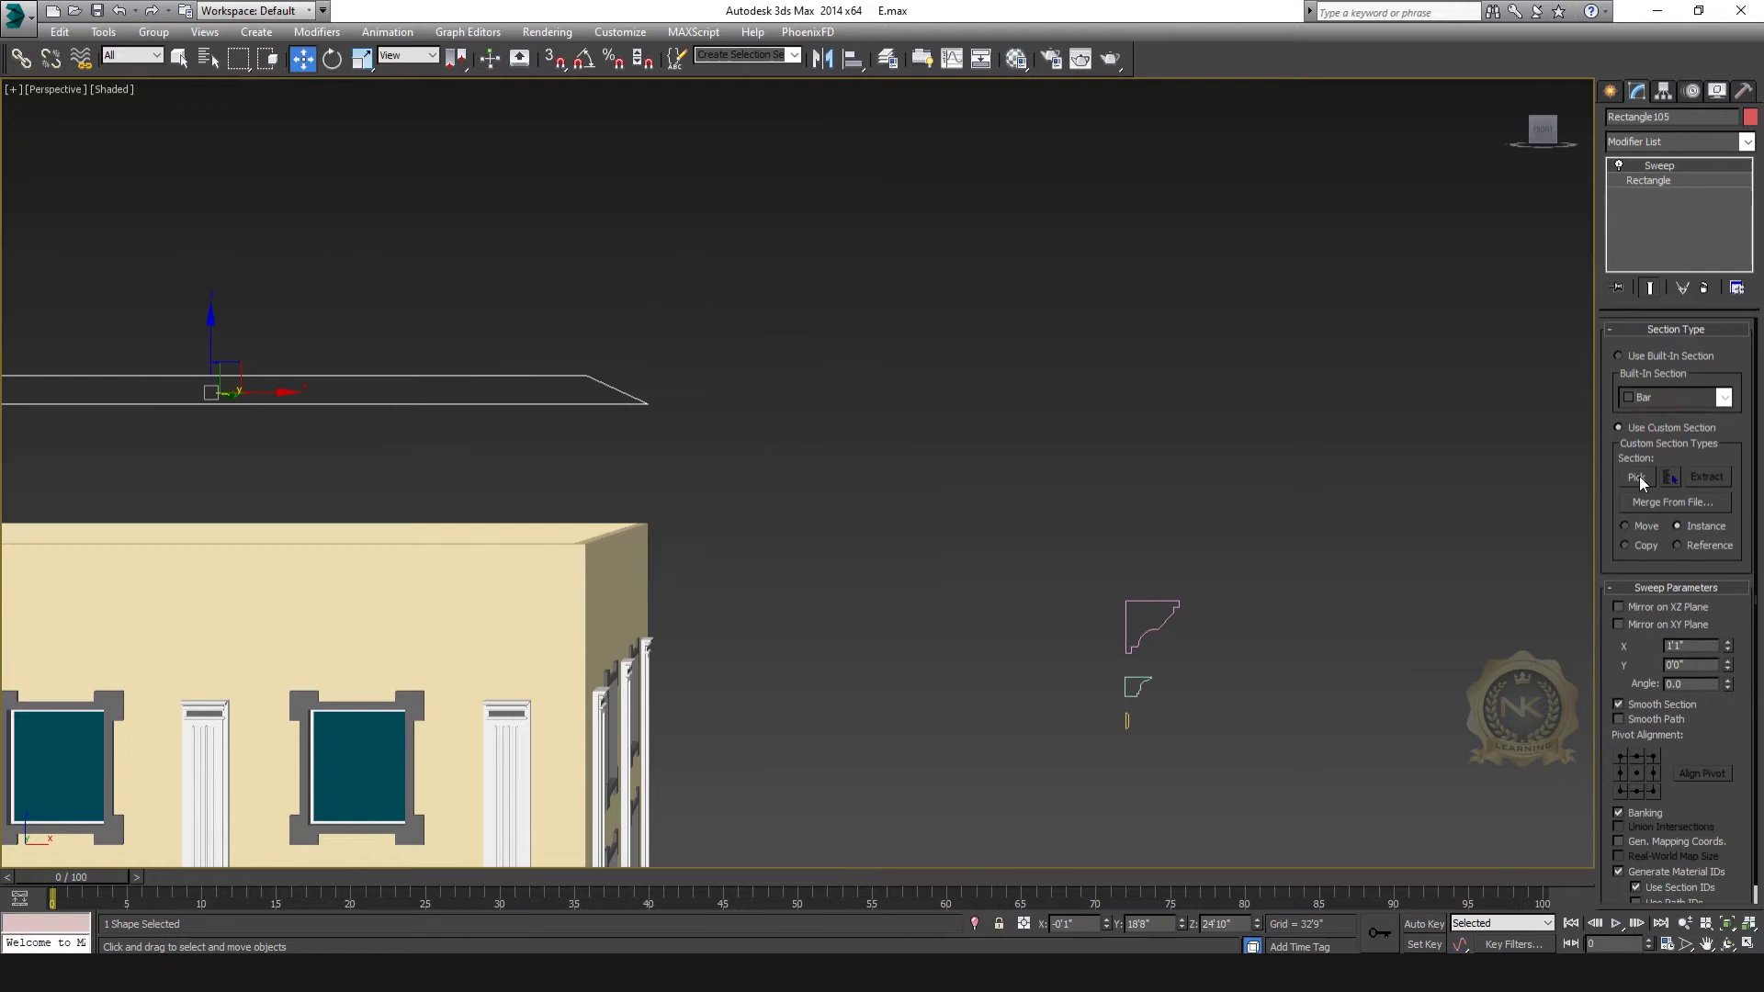
left_click(1638, 477)
left_click(1170, 613)
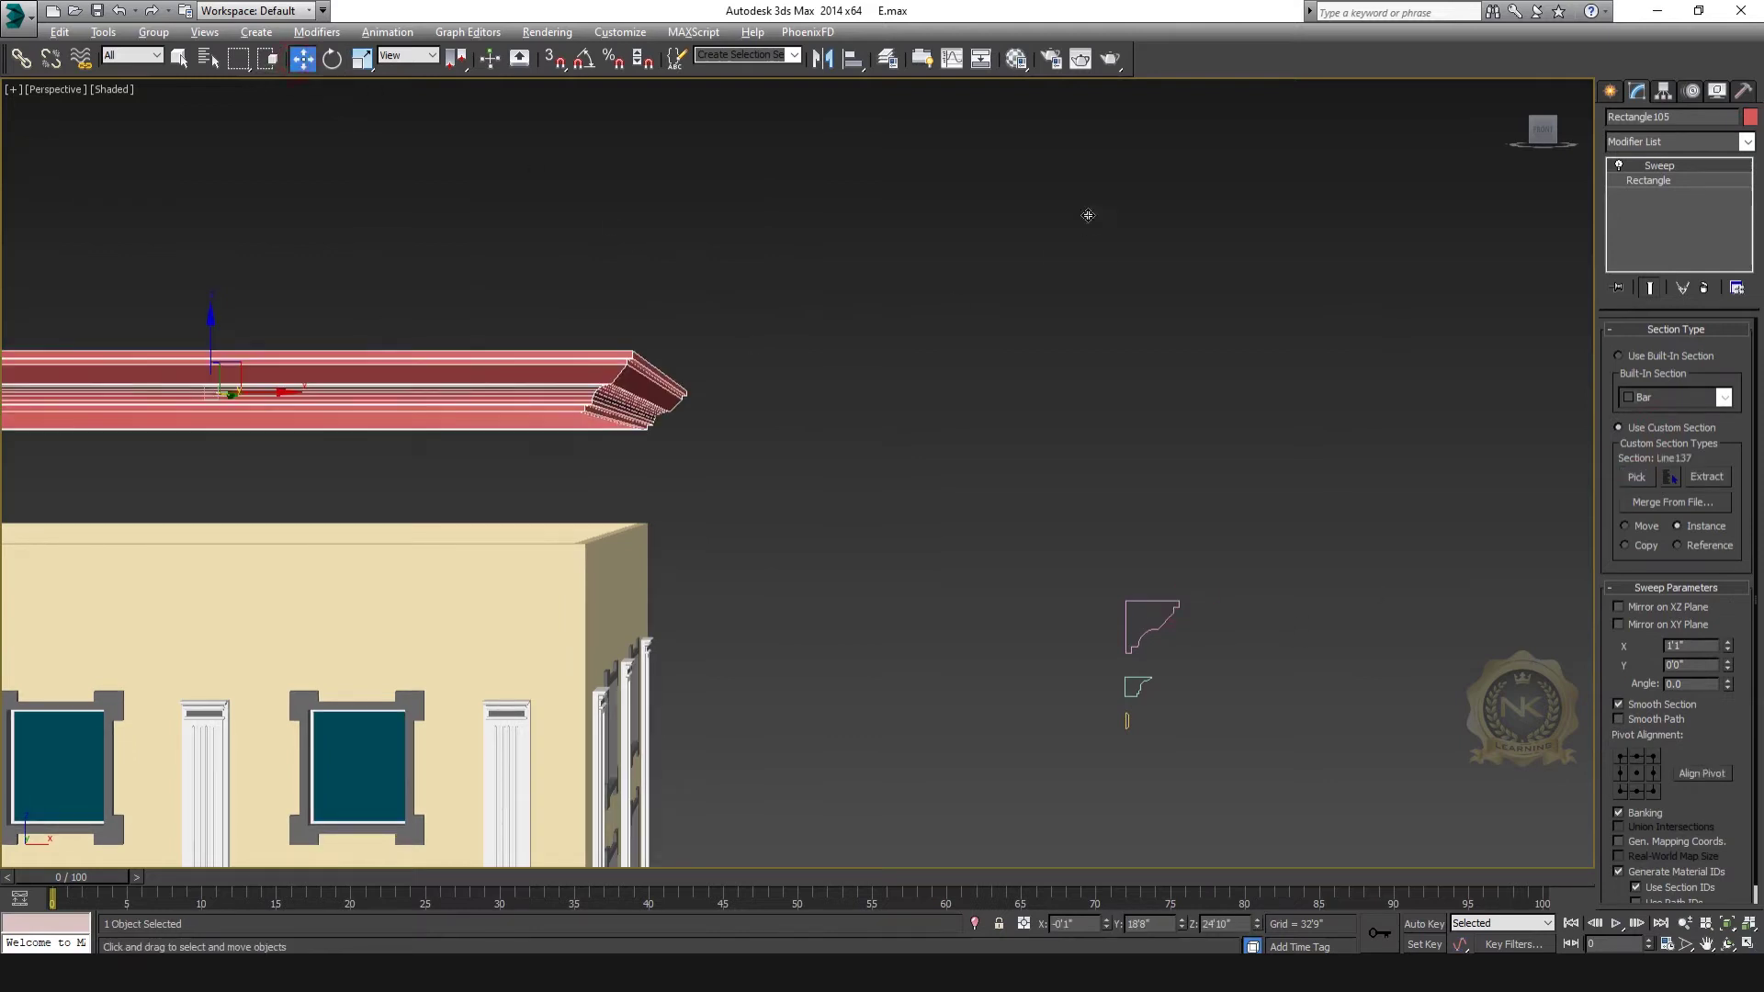
Step: Lower the cornice in the front view to rest on the building's top edge, at a height of about 18'1"
key("f")
left_click_drag(638, 273, 659, 358)
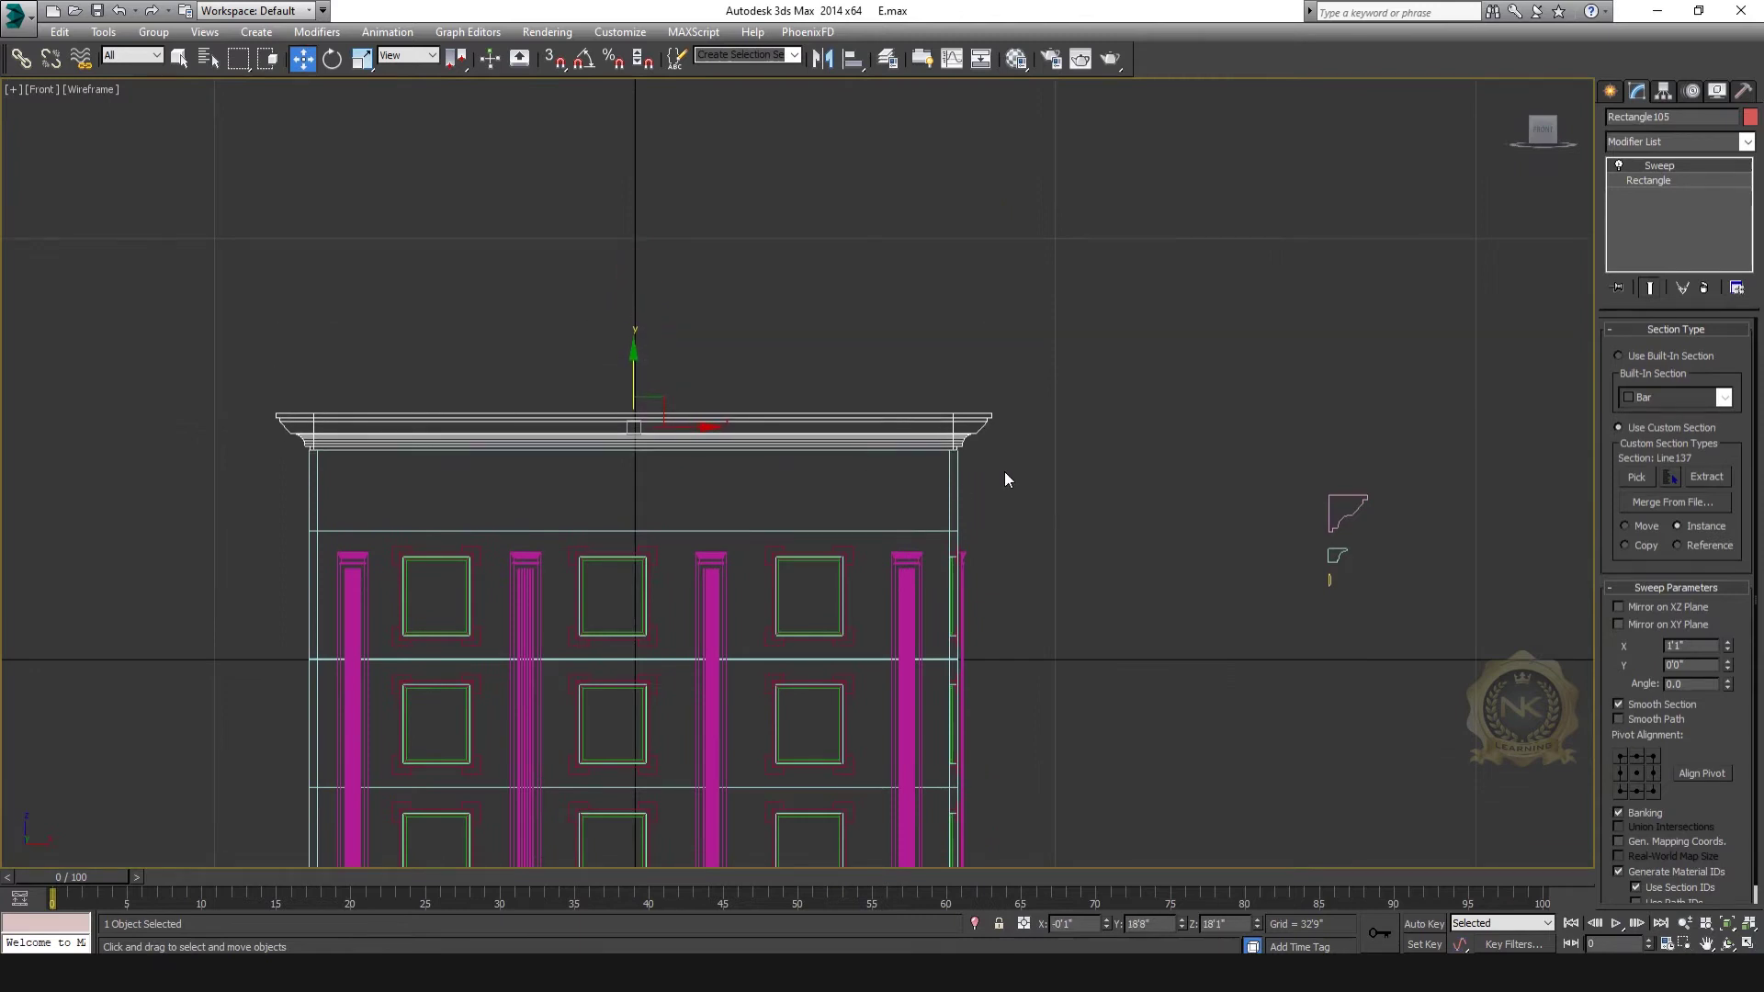
scroll(786, 360, "up", 10)
left_click_drag(776, 406, 782, 406)
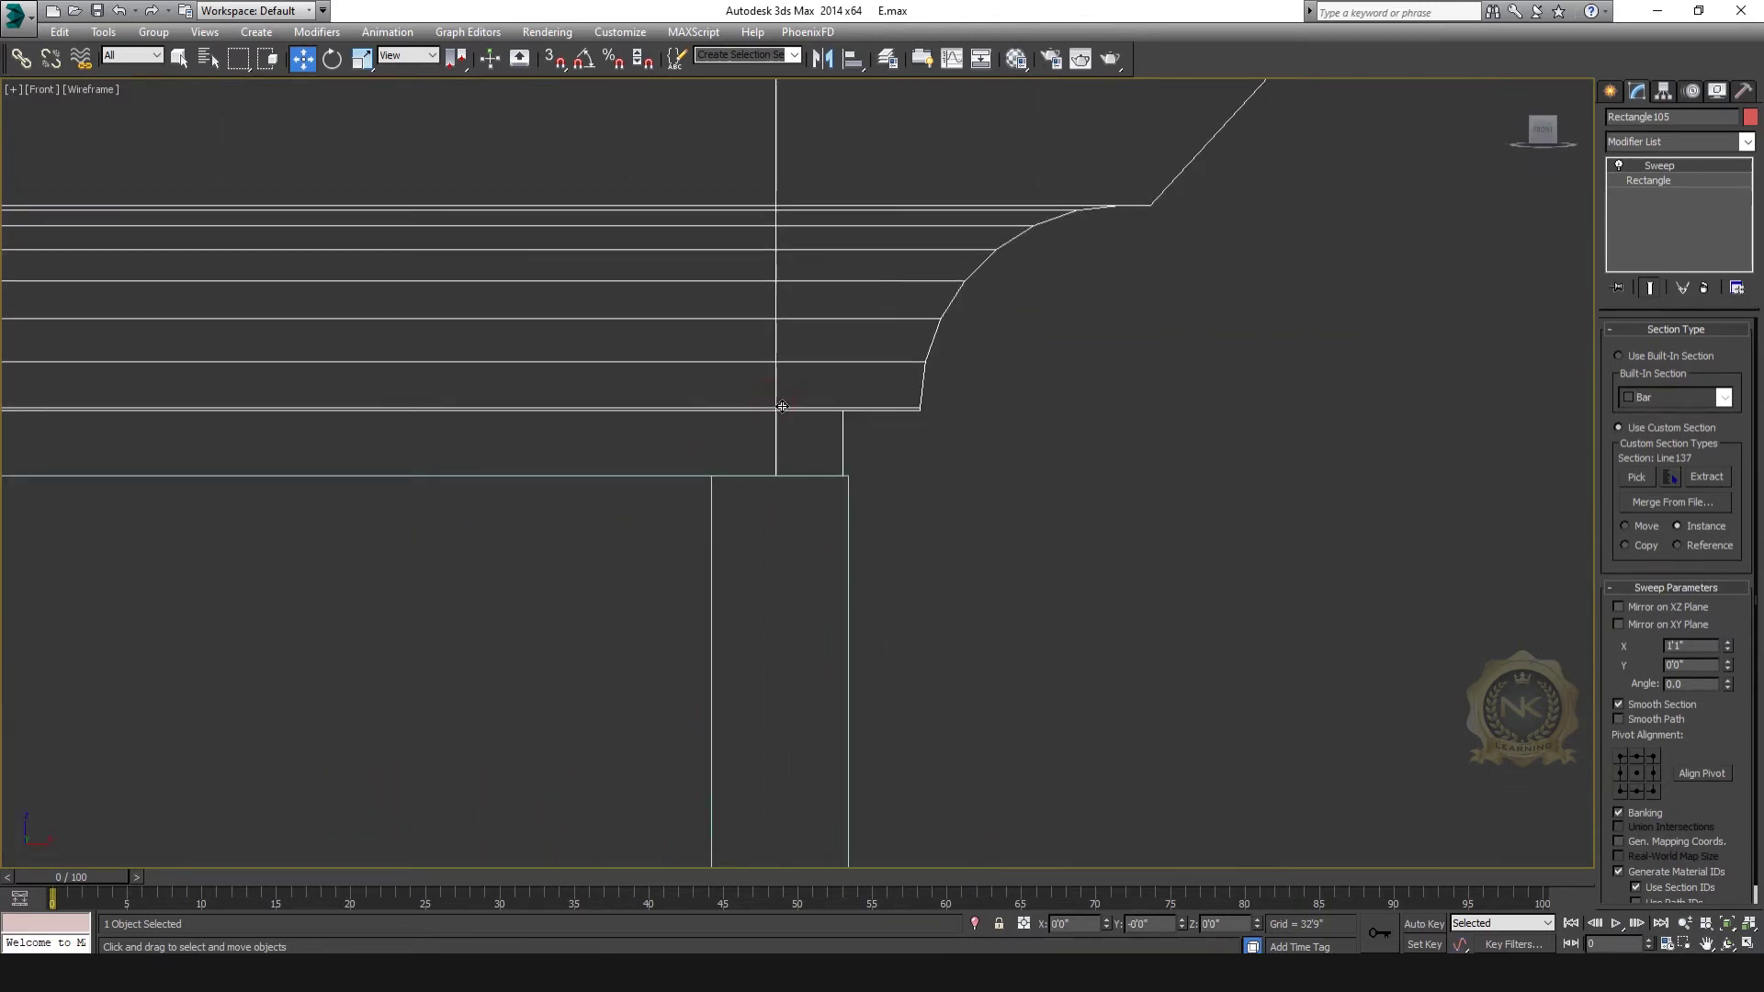
scroll(807, 452, "down", 10)
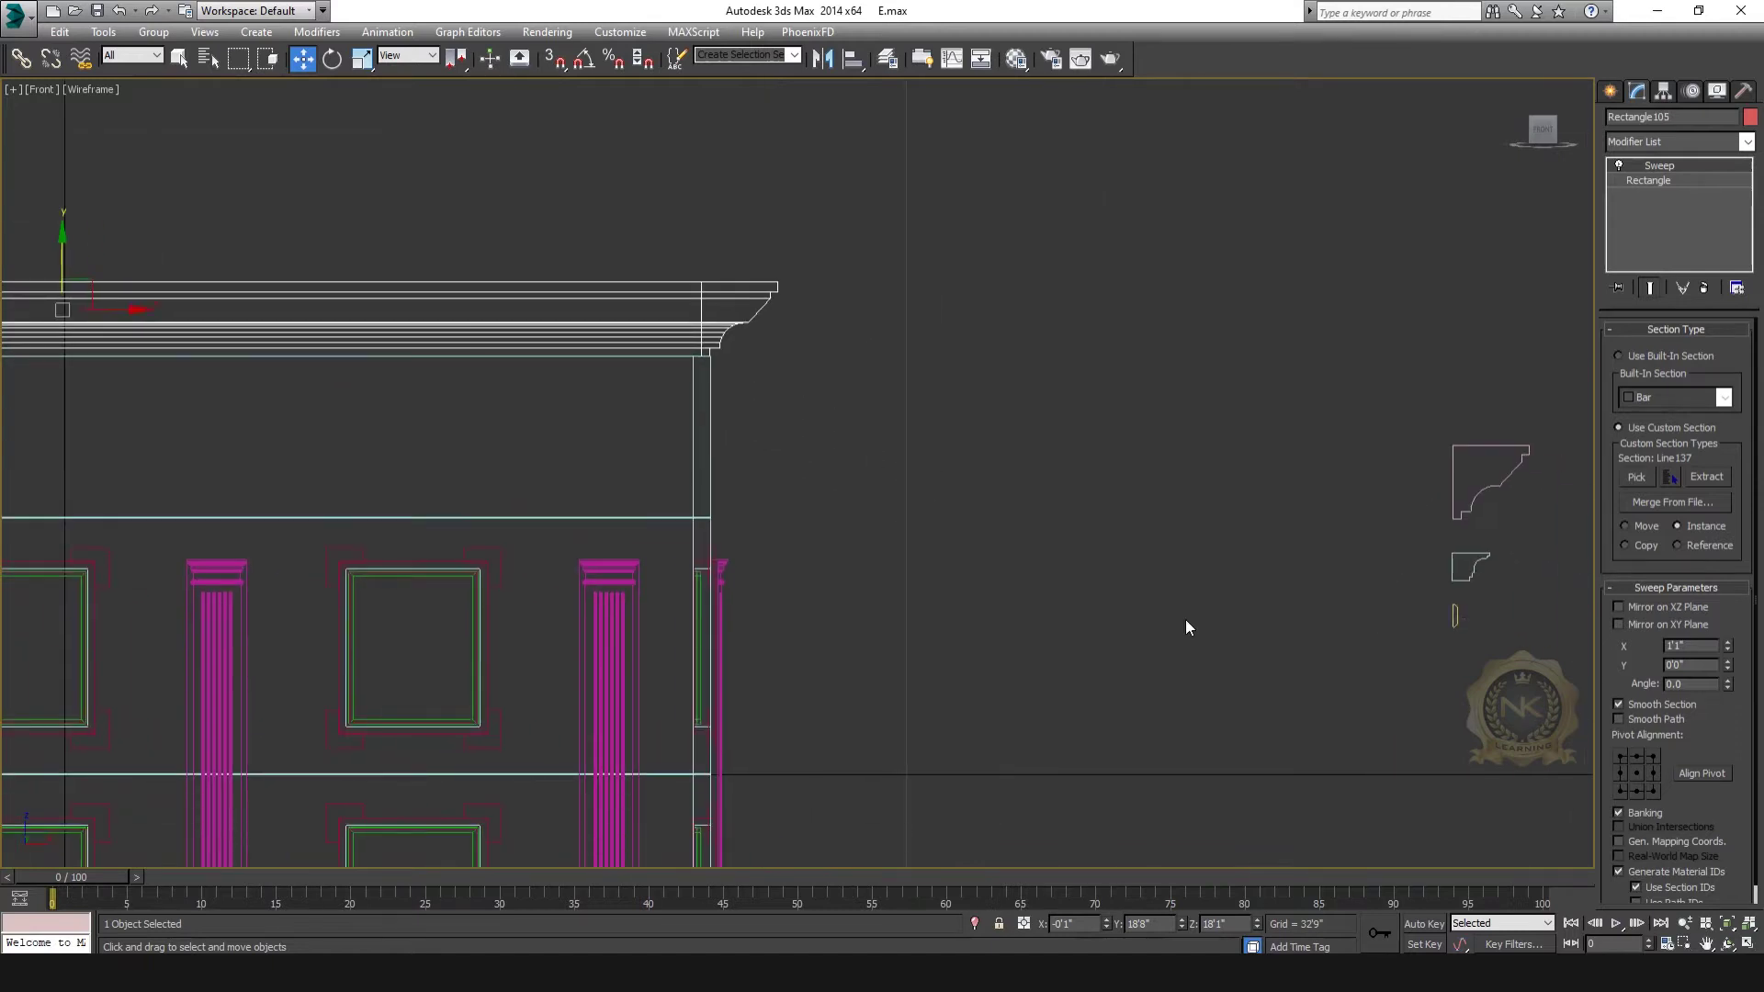
Step: Reduce the cornice's Sweep X offset to 1'0"
mouse_move(1727, 644)
left_mouse_down()
mouse_move(1723, 679)
mouse_move(1708, 647)
left_mouse_up()
key("alt+w")
key("alt+w")
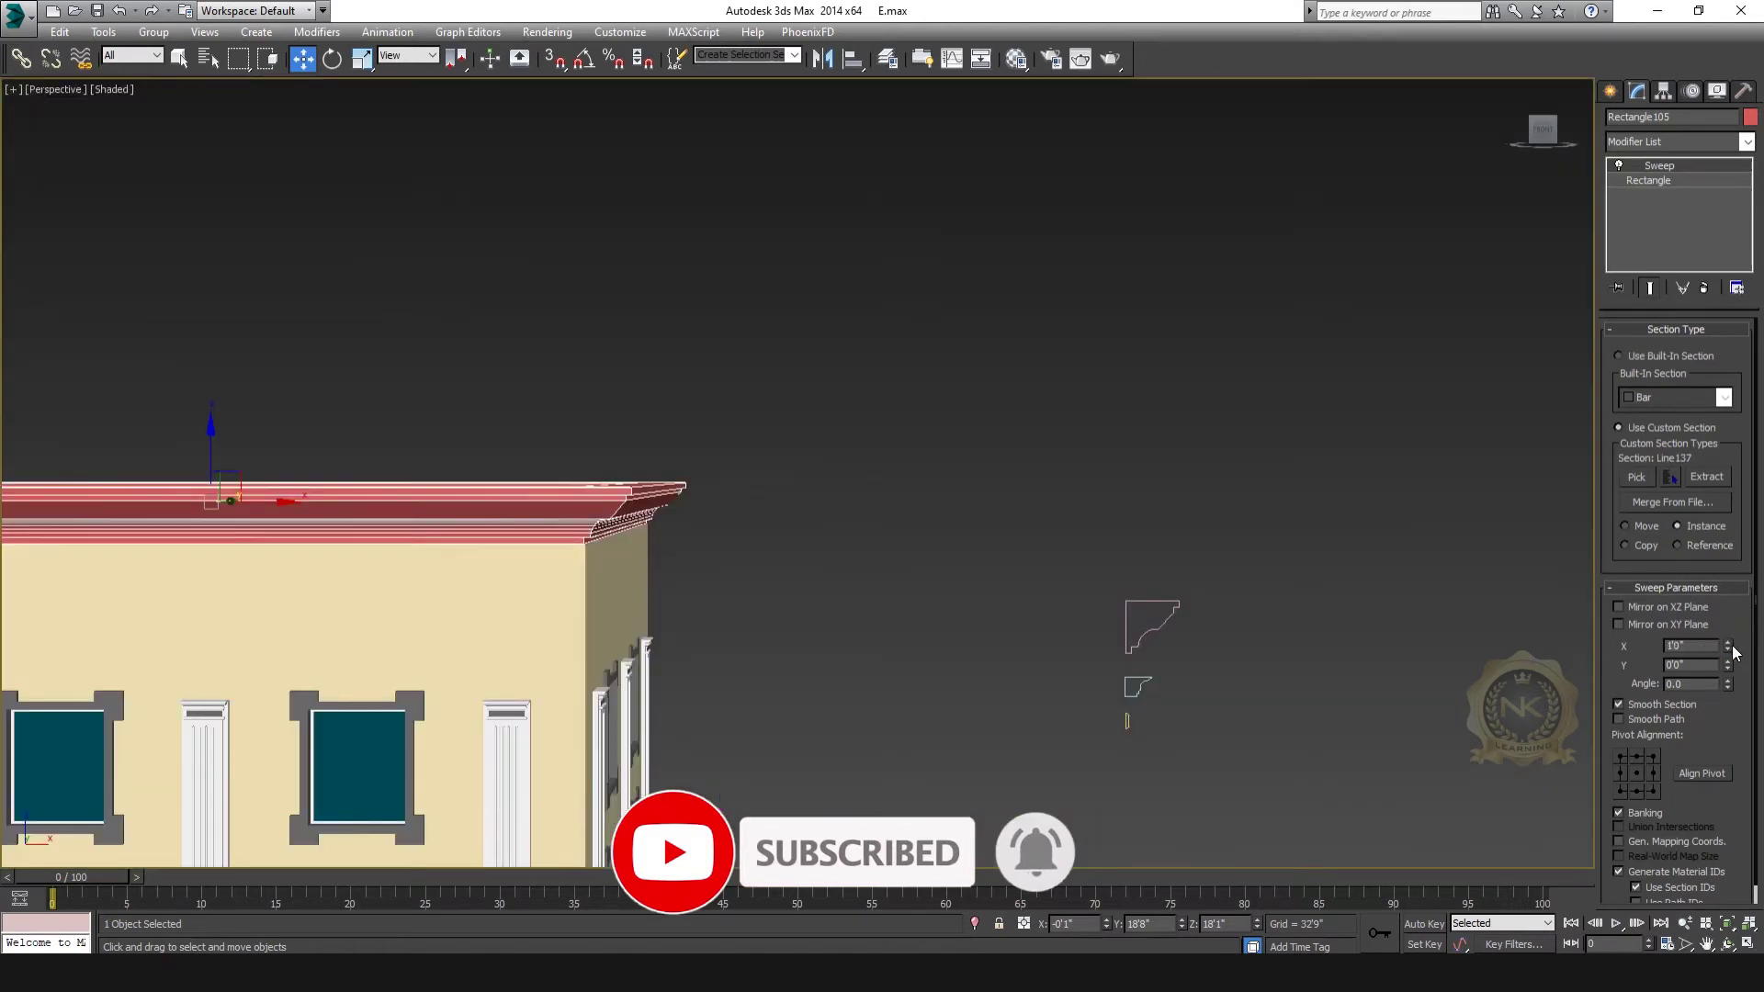
Step: Try a Sweep X offset of 6'2" on the cornice and undo it
left_click_drag(1727, 646, 1727, 629)
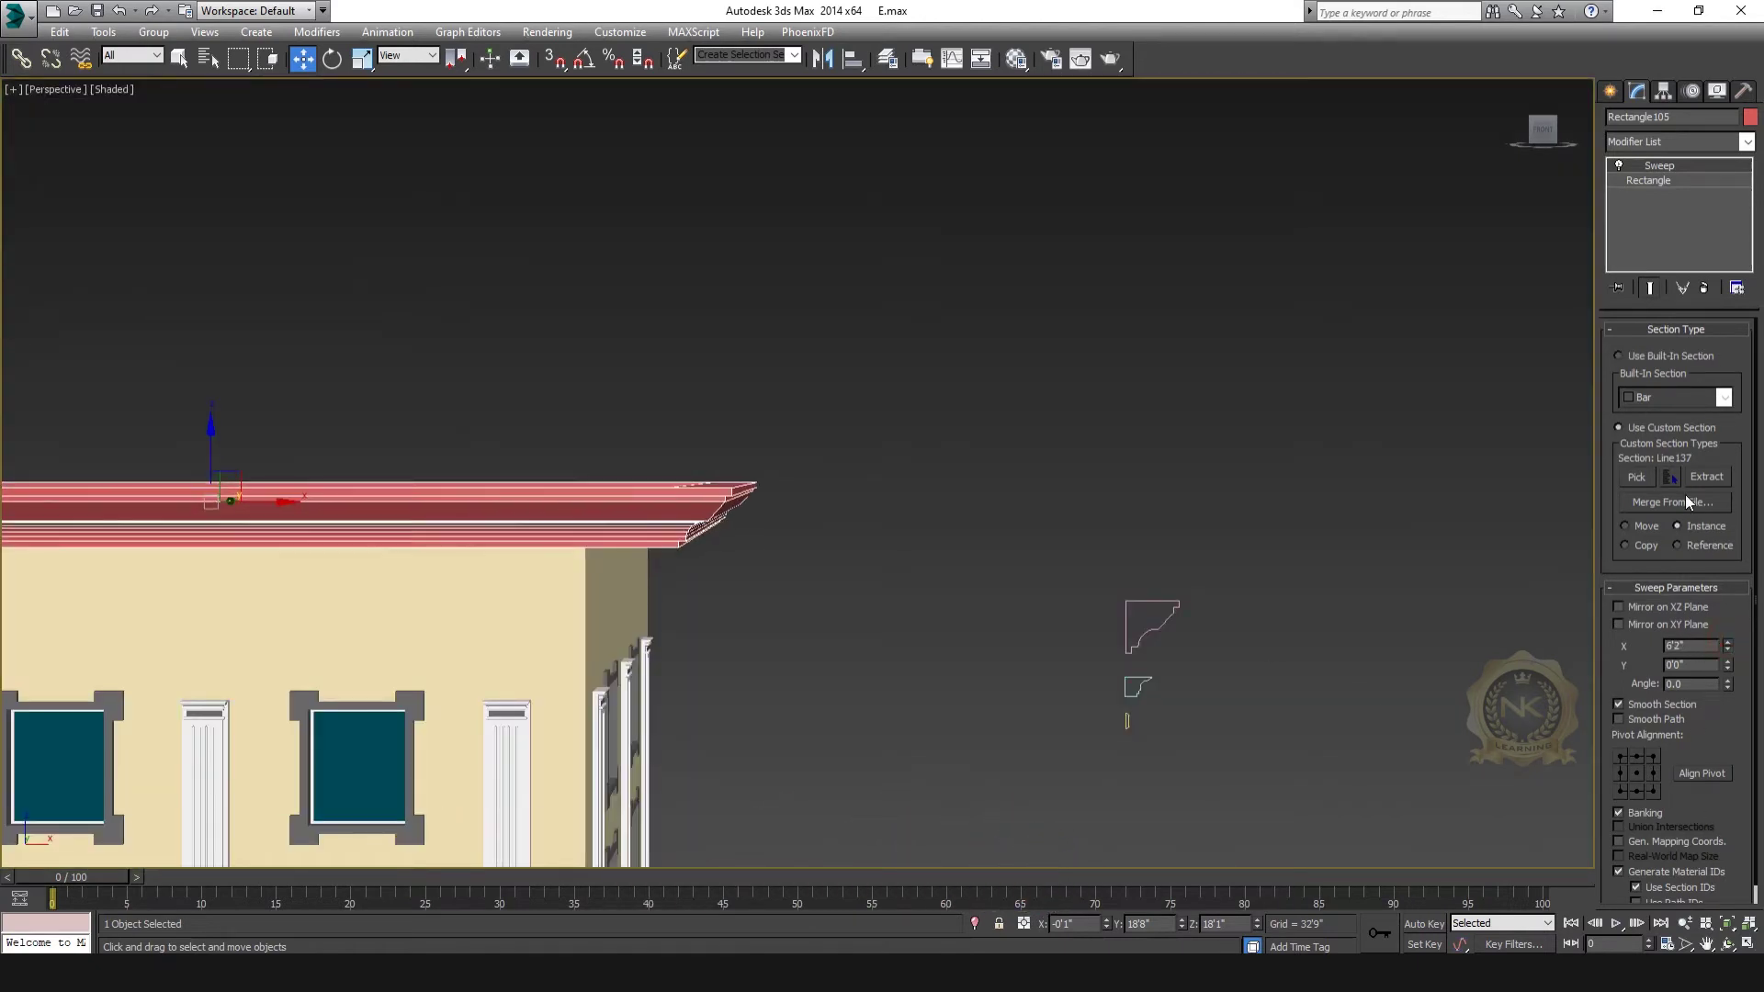
key("alt+w")
right_click(1150, 409)
key("alt+w")
key("ctrl+z")
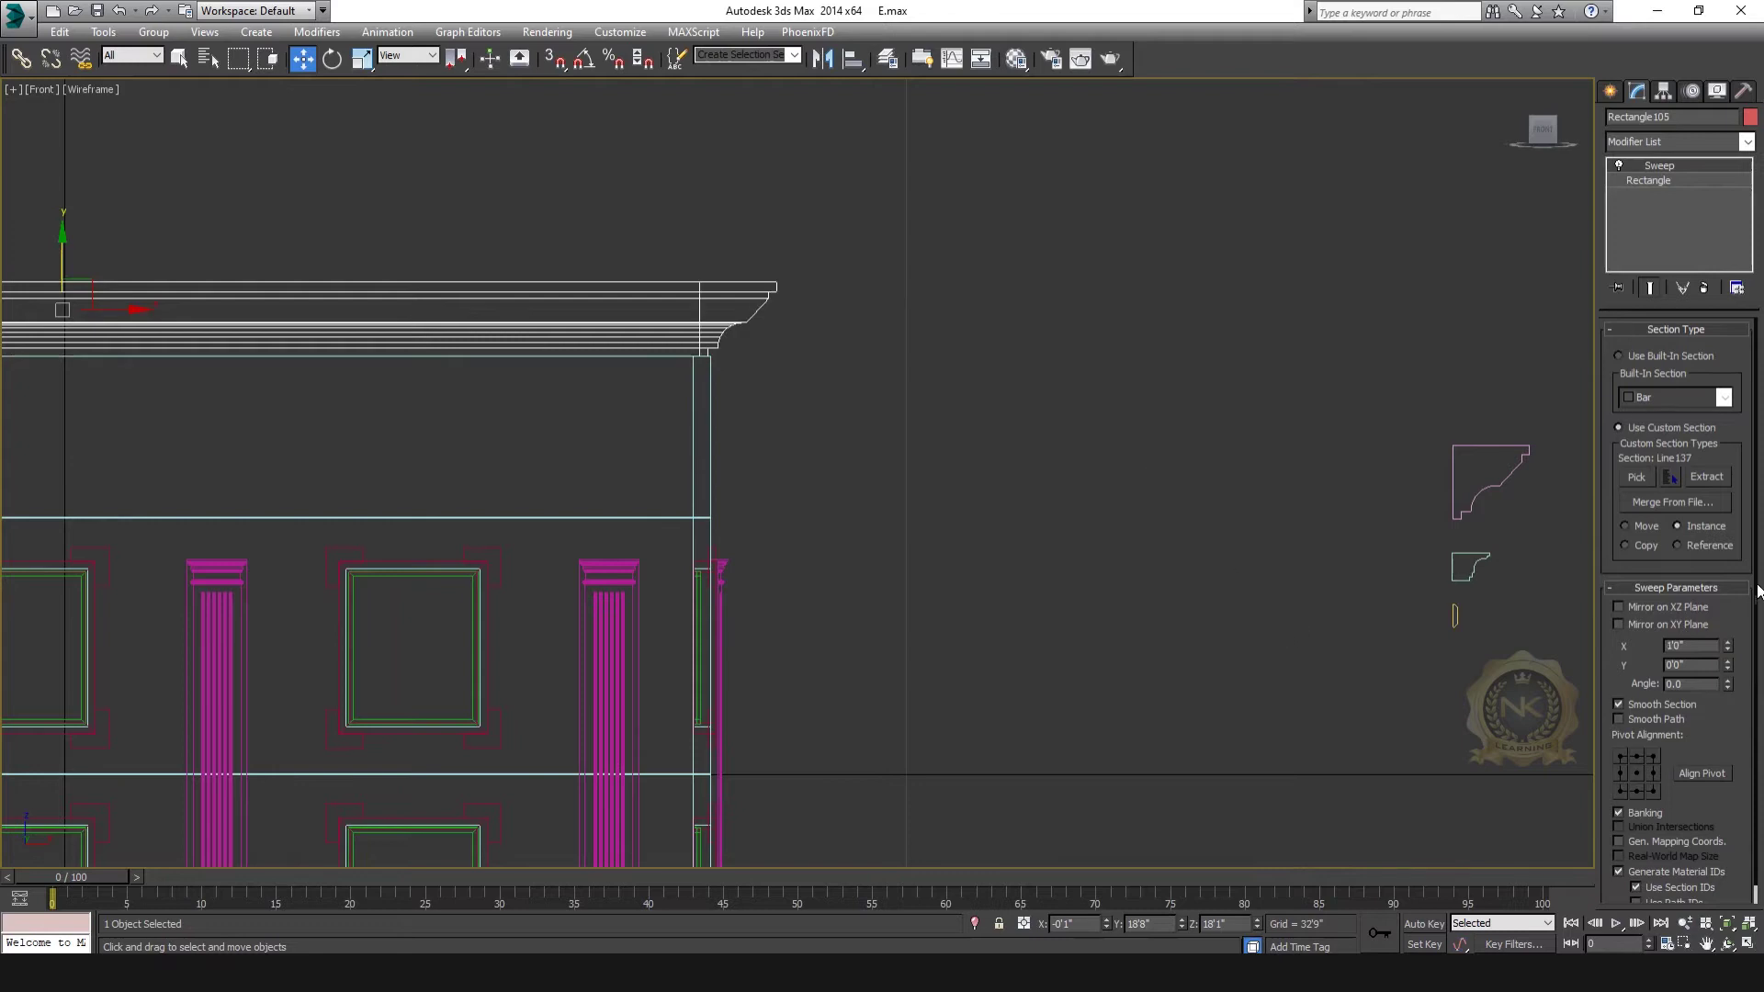
Step: Set the cornice's Sweep X offset to 1'4"
left_click_drag(1730, 647, 1727, 635)
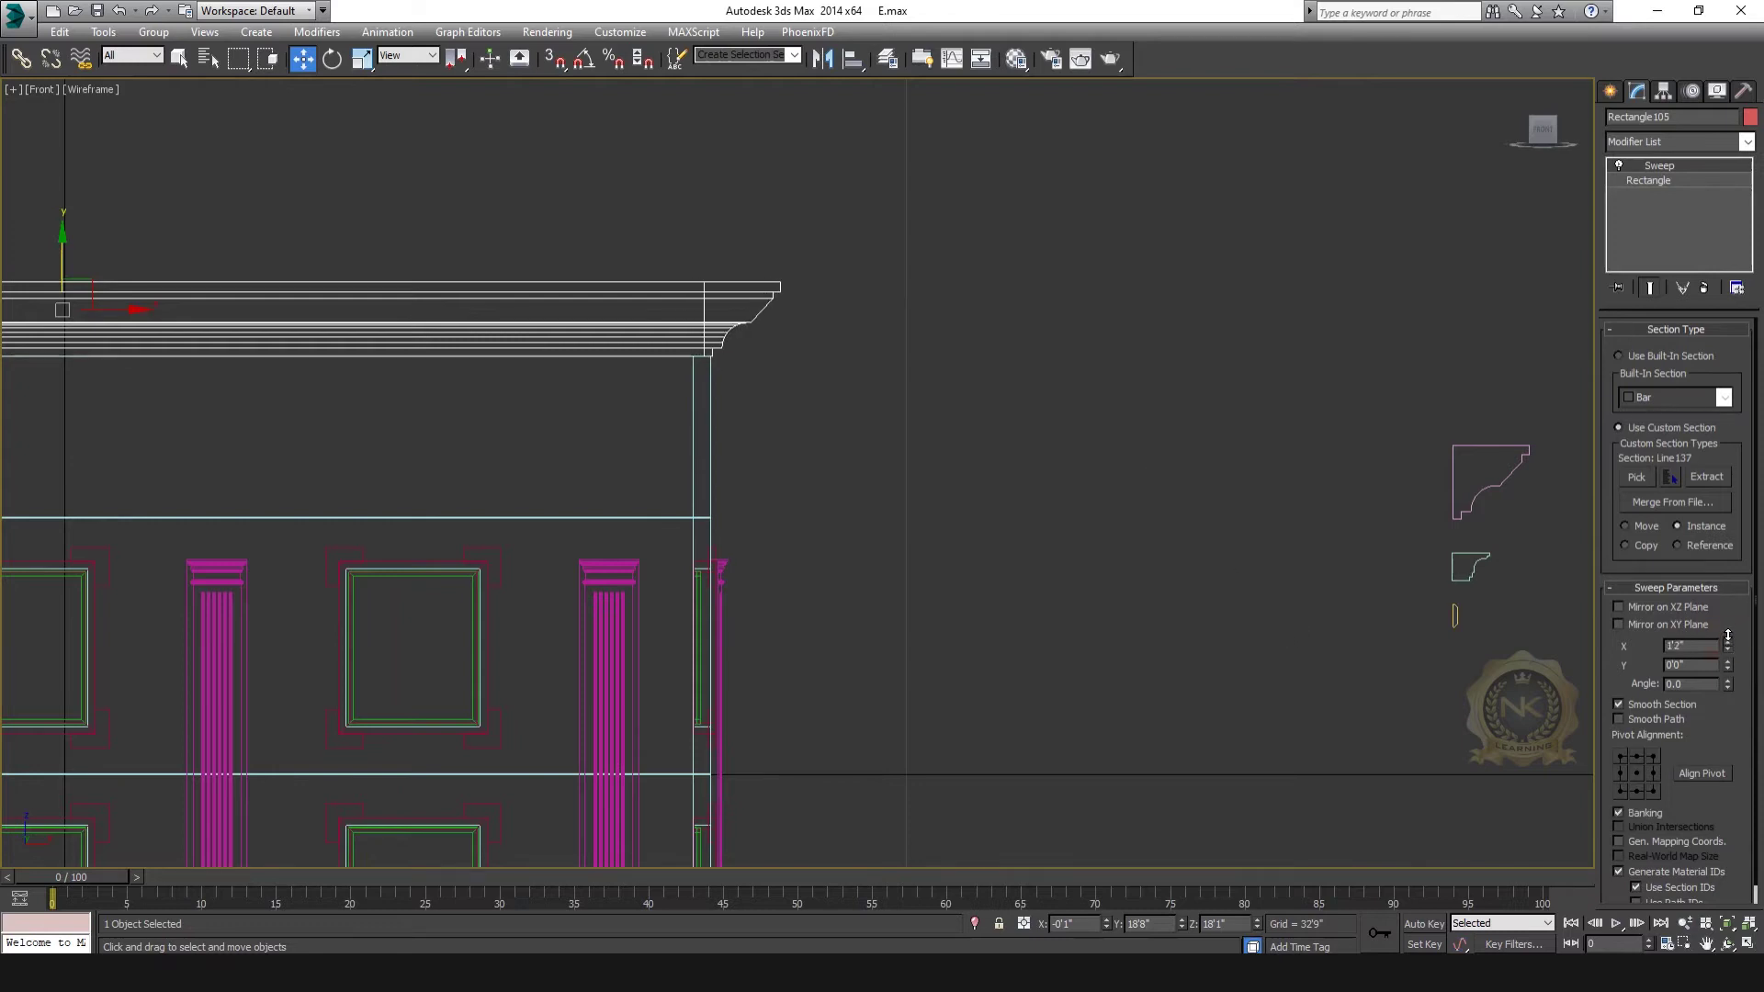
key("alt+w")
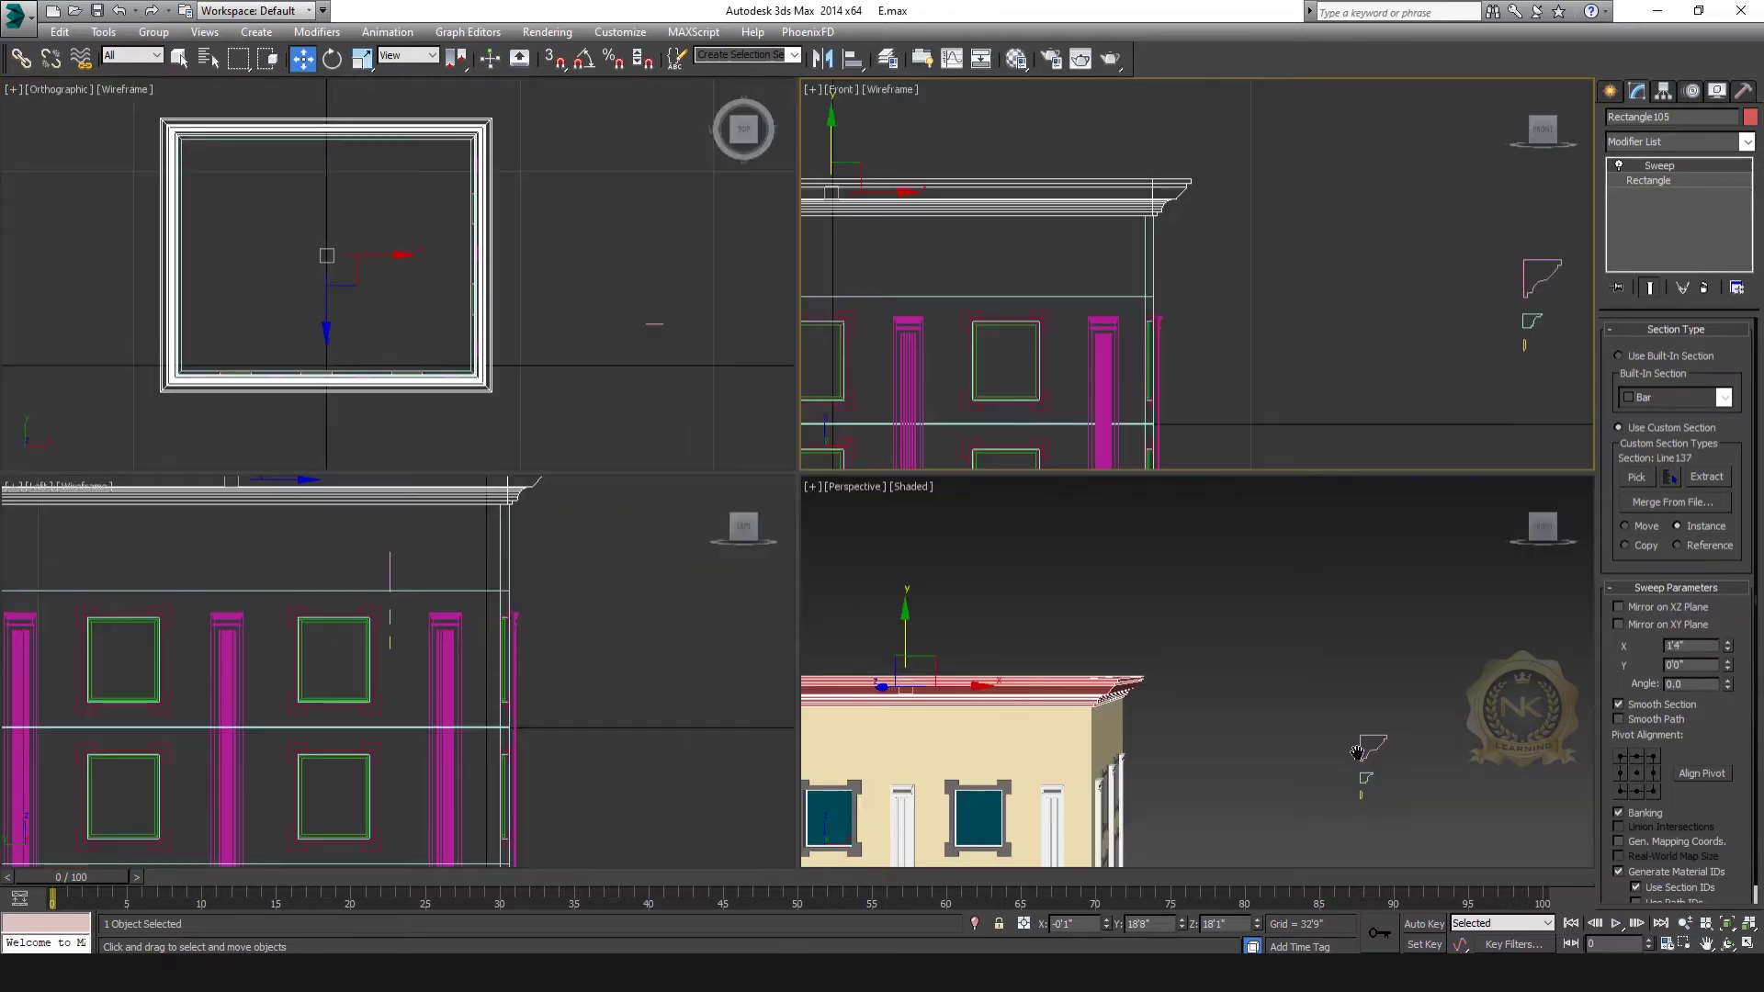
Step: Try a Sweep angle of 58.3 on the cornice and undo it
right_click(1547, 751)
key("alt+w")
left_click_drag(1710, 738, 1712, 558)
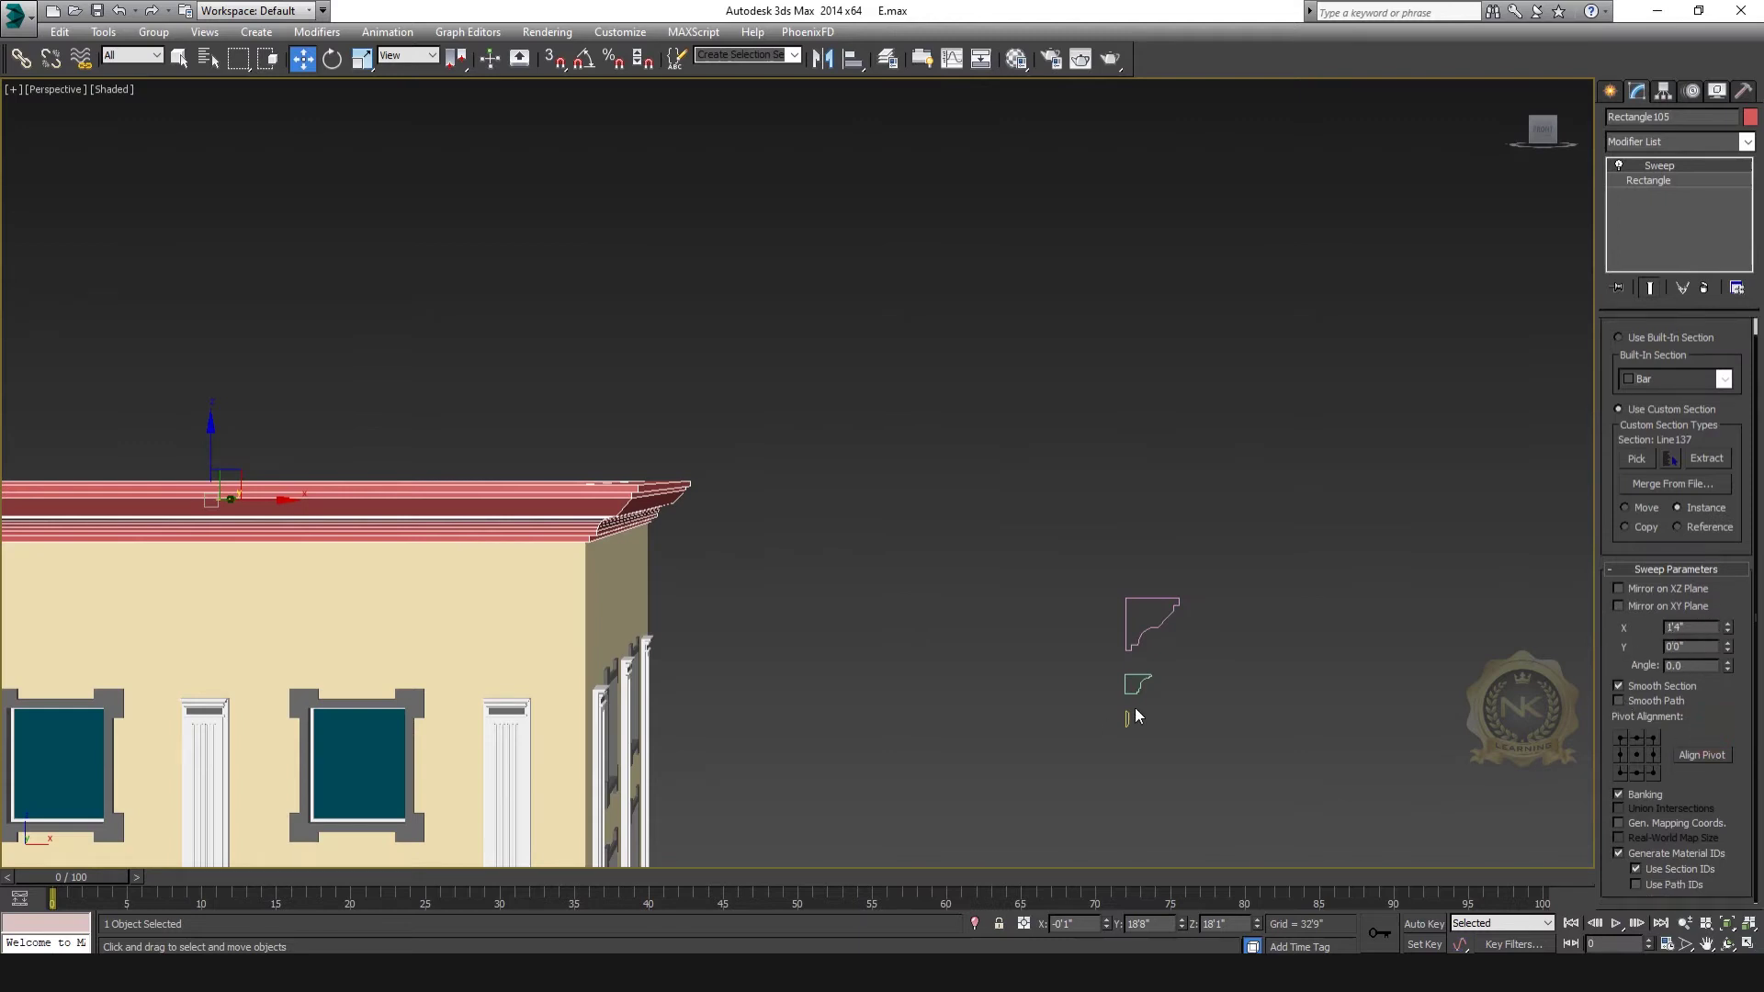
left_click_drag(1729, 643, 1702, 397)
right_click(1727, 647)
left_click_drag(1731, 668, 1594, 126)
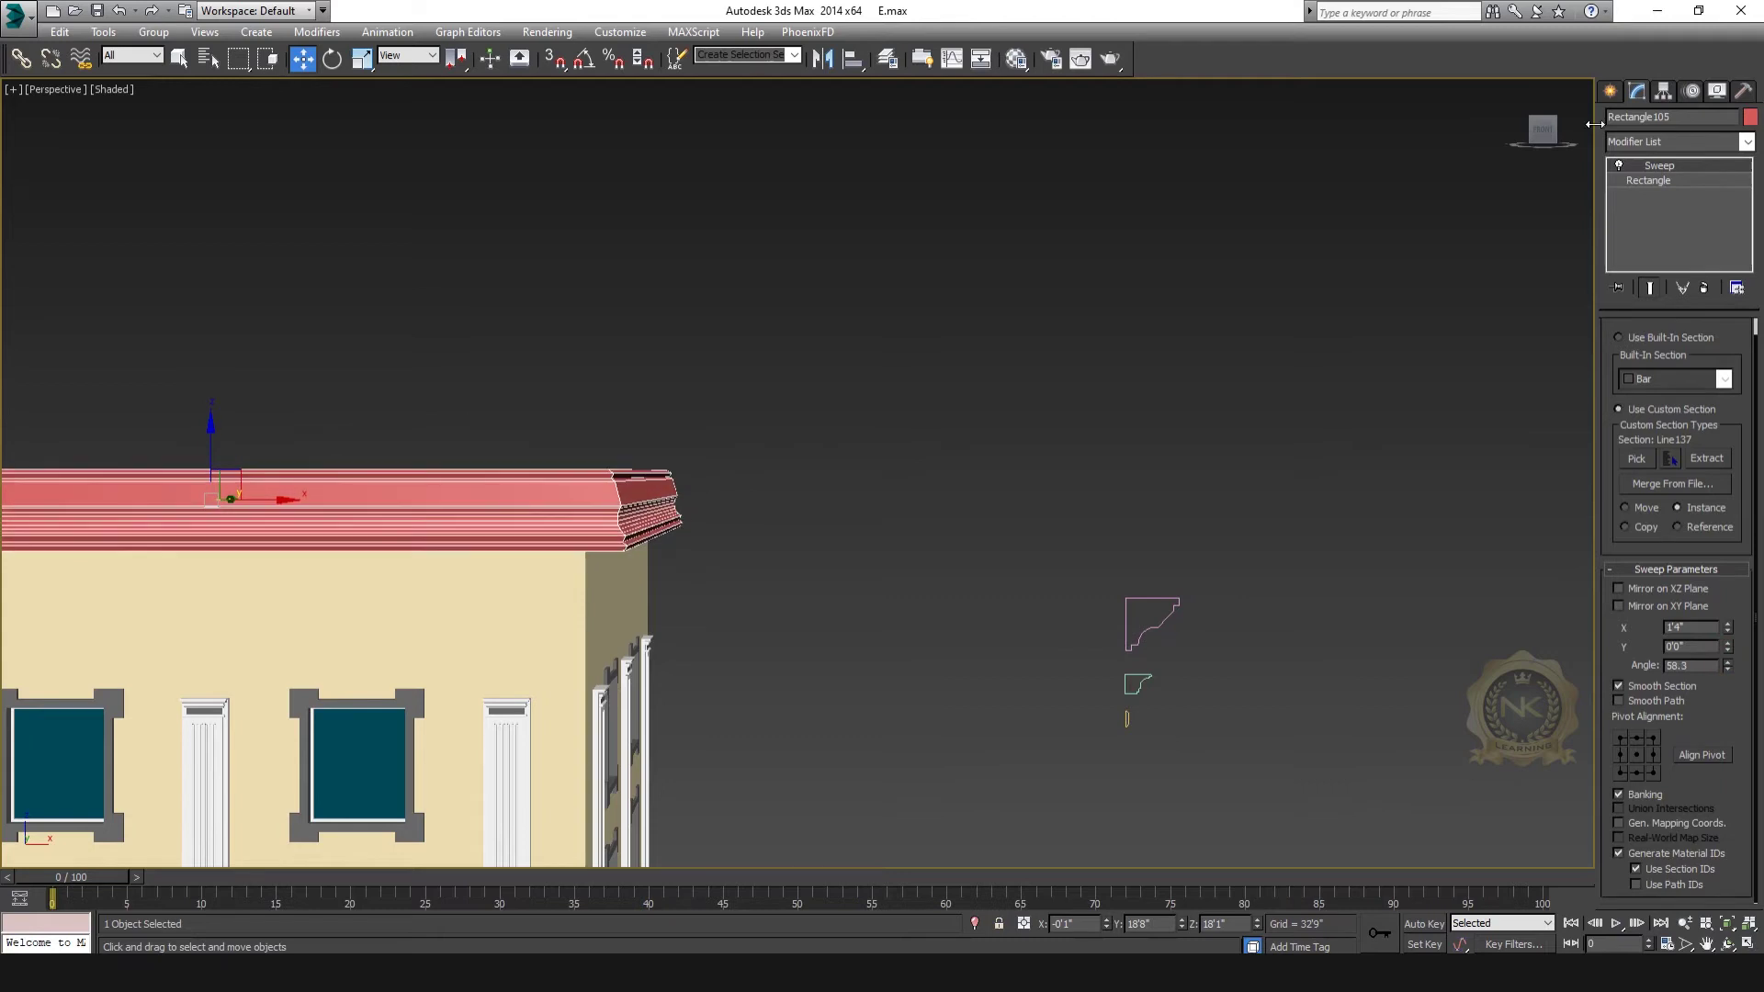
key("ctrl+z")
scroll(1133, 481, "down", 4)
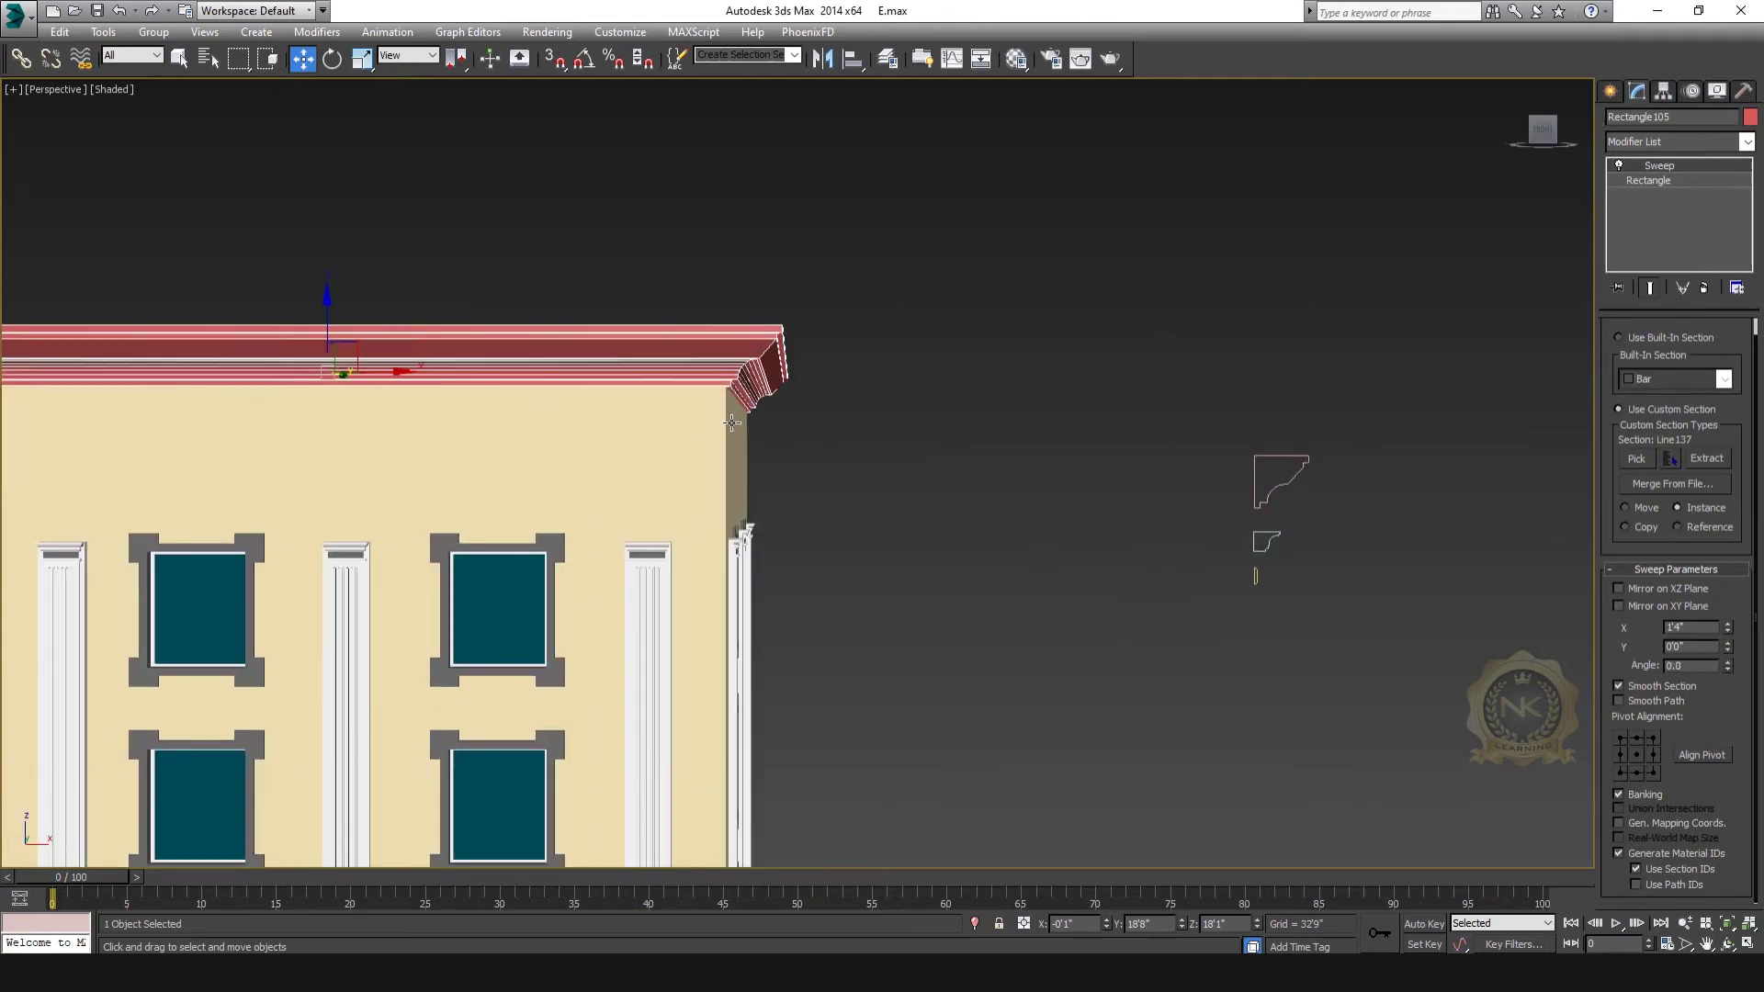
Step: Examine the cornice's corner in the front view and the vertices of its large profile line
key("alt+w")
key("alt+w")
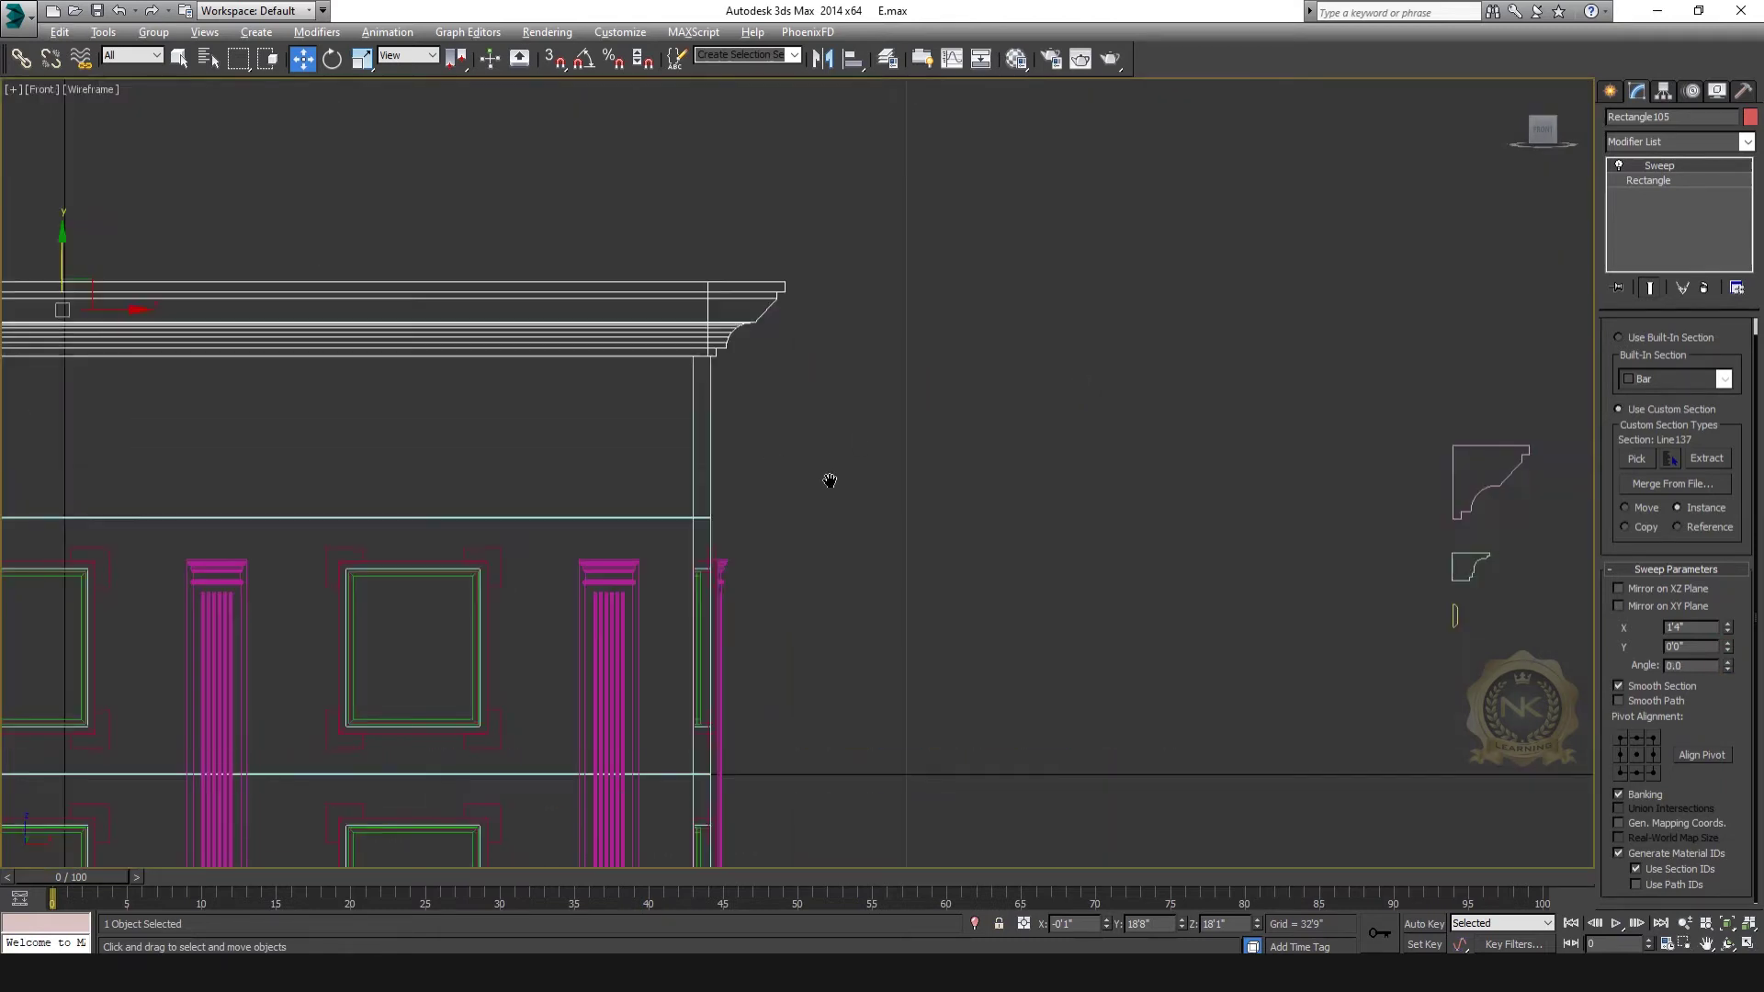
scroll(807, 465, "up", 5)
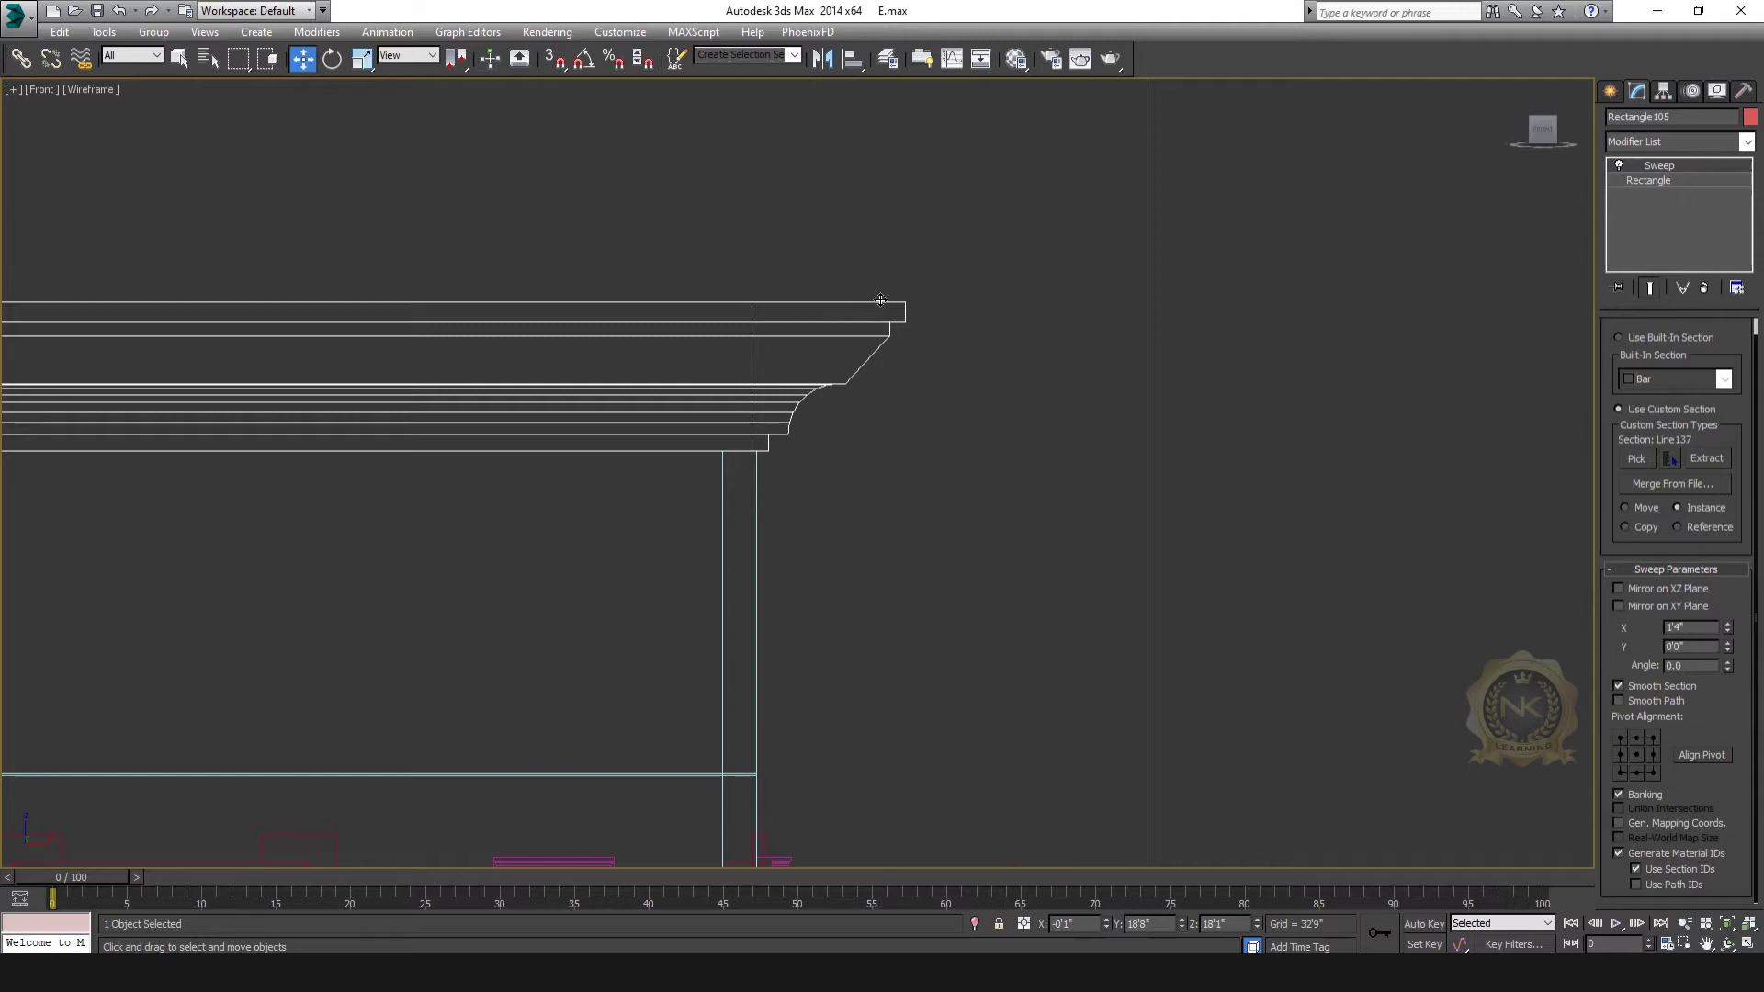
middle_click_drag(1215, 577, 889, 559)
scroll(889, 559, "down", 3)
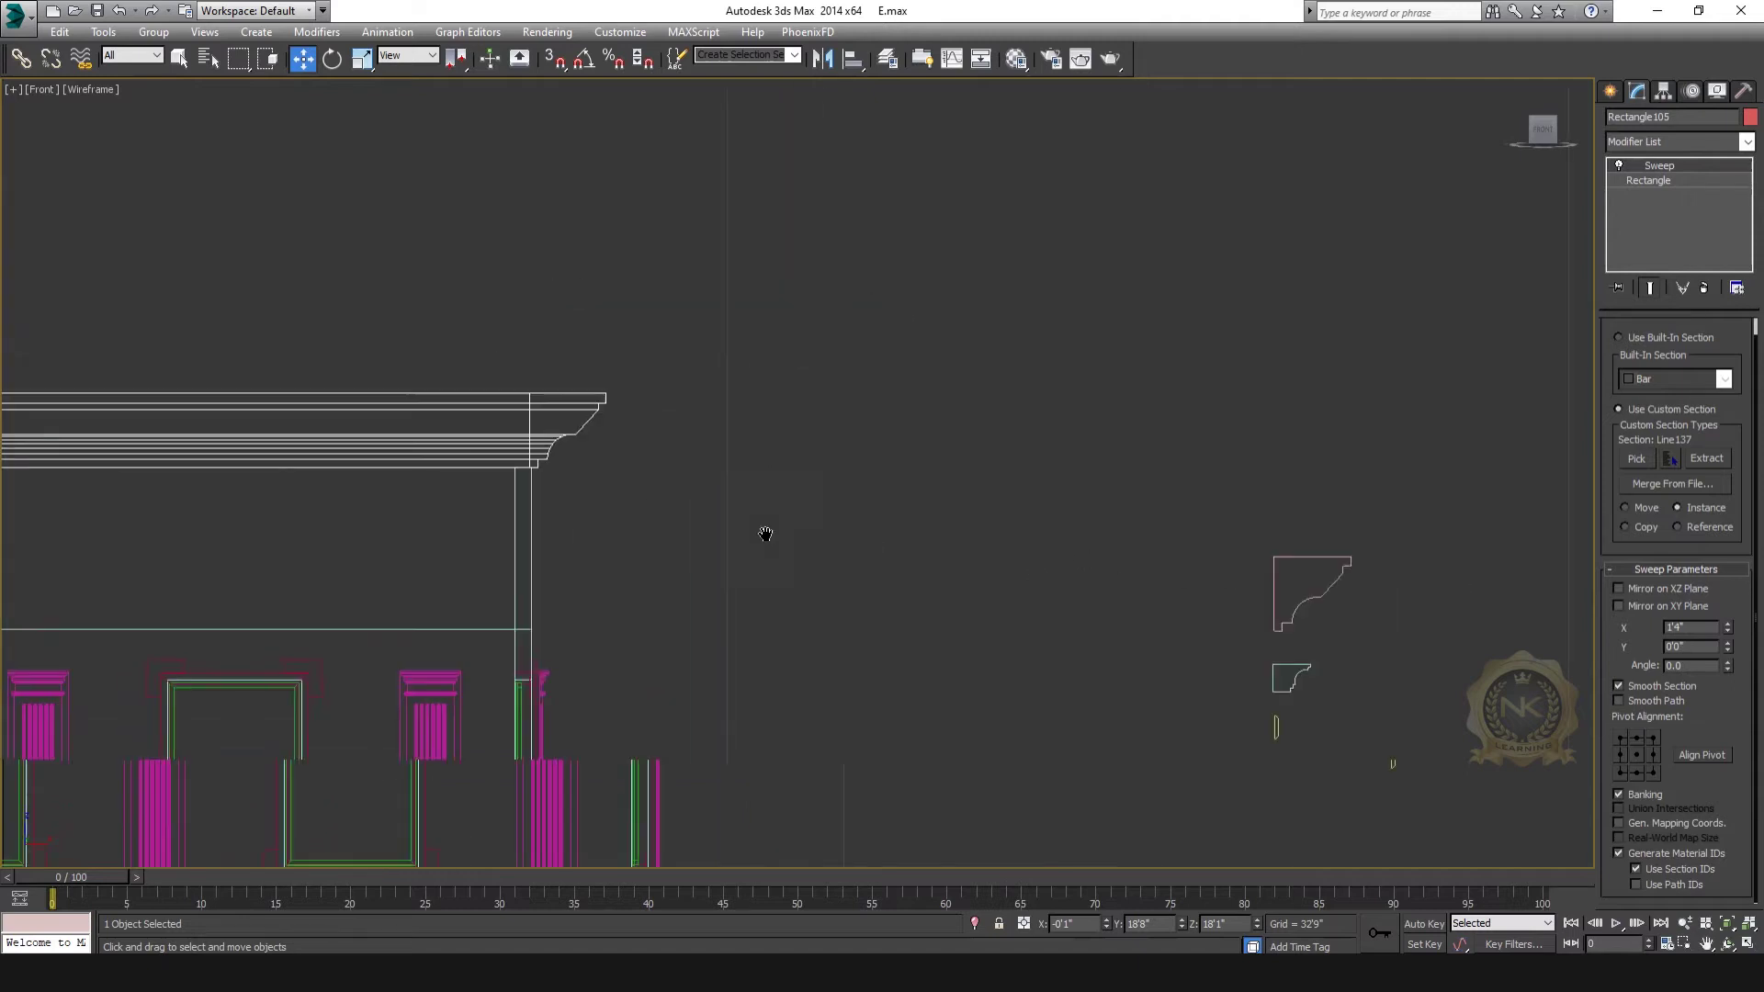
middle_click_drag(775, 532, 425, 469)
left_click(1198, 566)
left_click(1100, 544)
key("z")
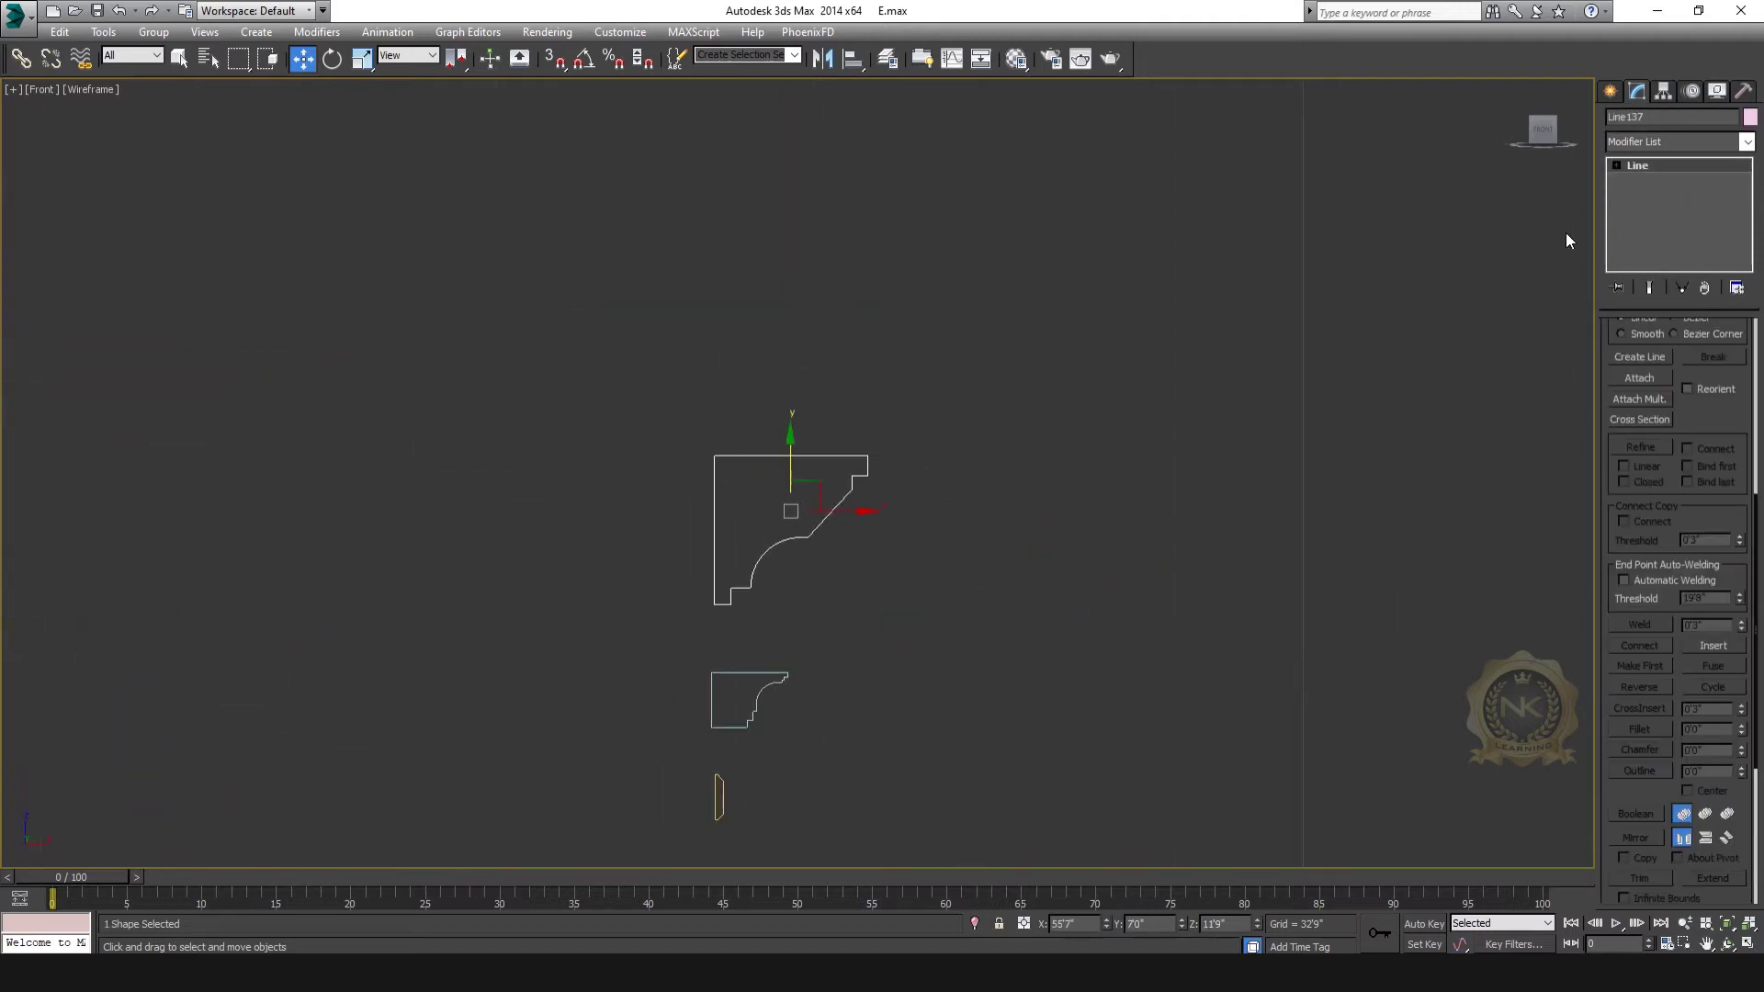
left_click(1687, 163)
middle_click_drag(801, 496, 803, 489)
scroll(775, 547, "up", 3)
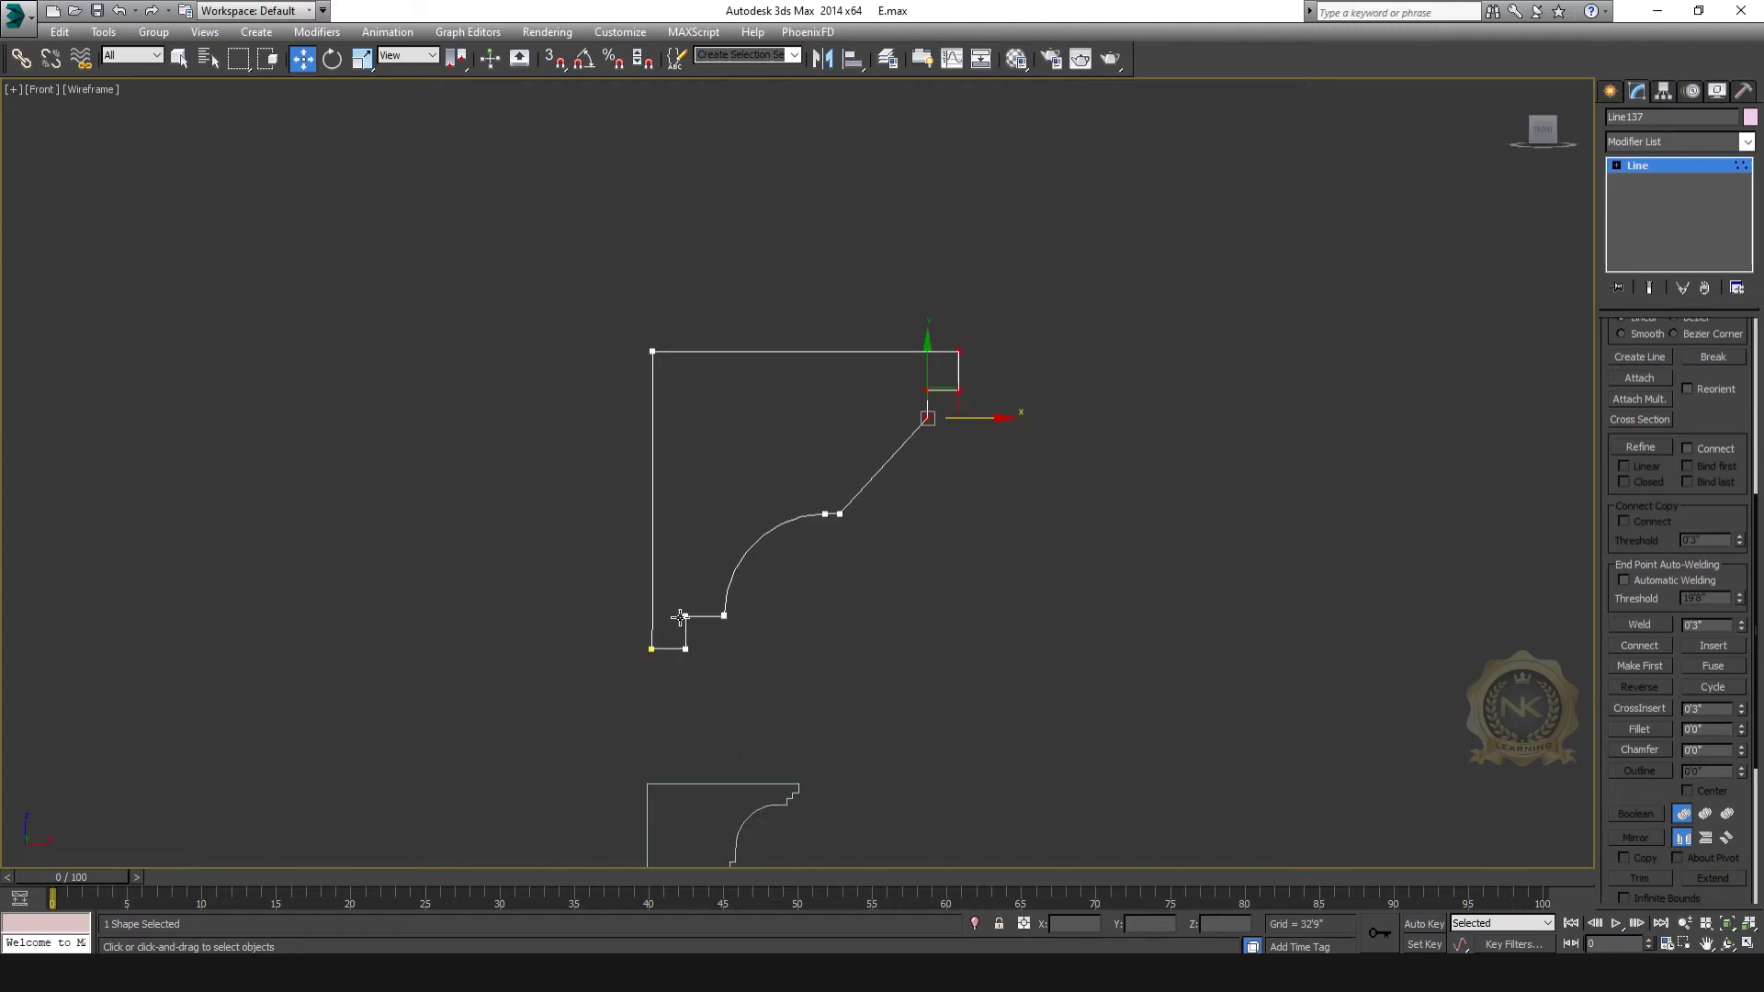
left_click(958, 390)
left_click(1697, 167)
Step: Reselect the cornice and examine its corner from different angles in the shaded perspective view
scroll(834, 542, "down", 4)
middle_click_drag(834, 543, 1405, 424)
scroll(1000, 553, "down", 3)
middle_click_drag(994, 509, 1353, 500)
left_click(1026, 339)
key("p")
key("F3")
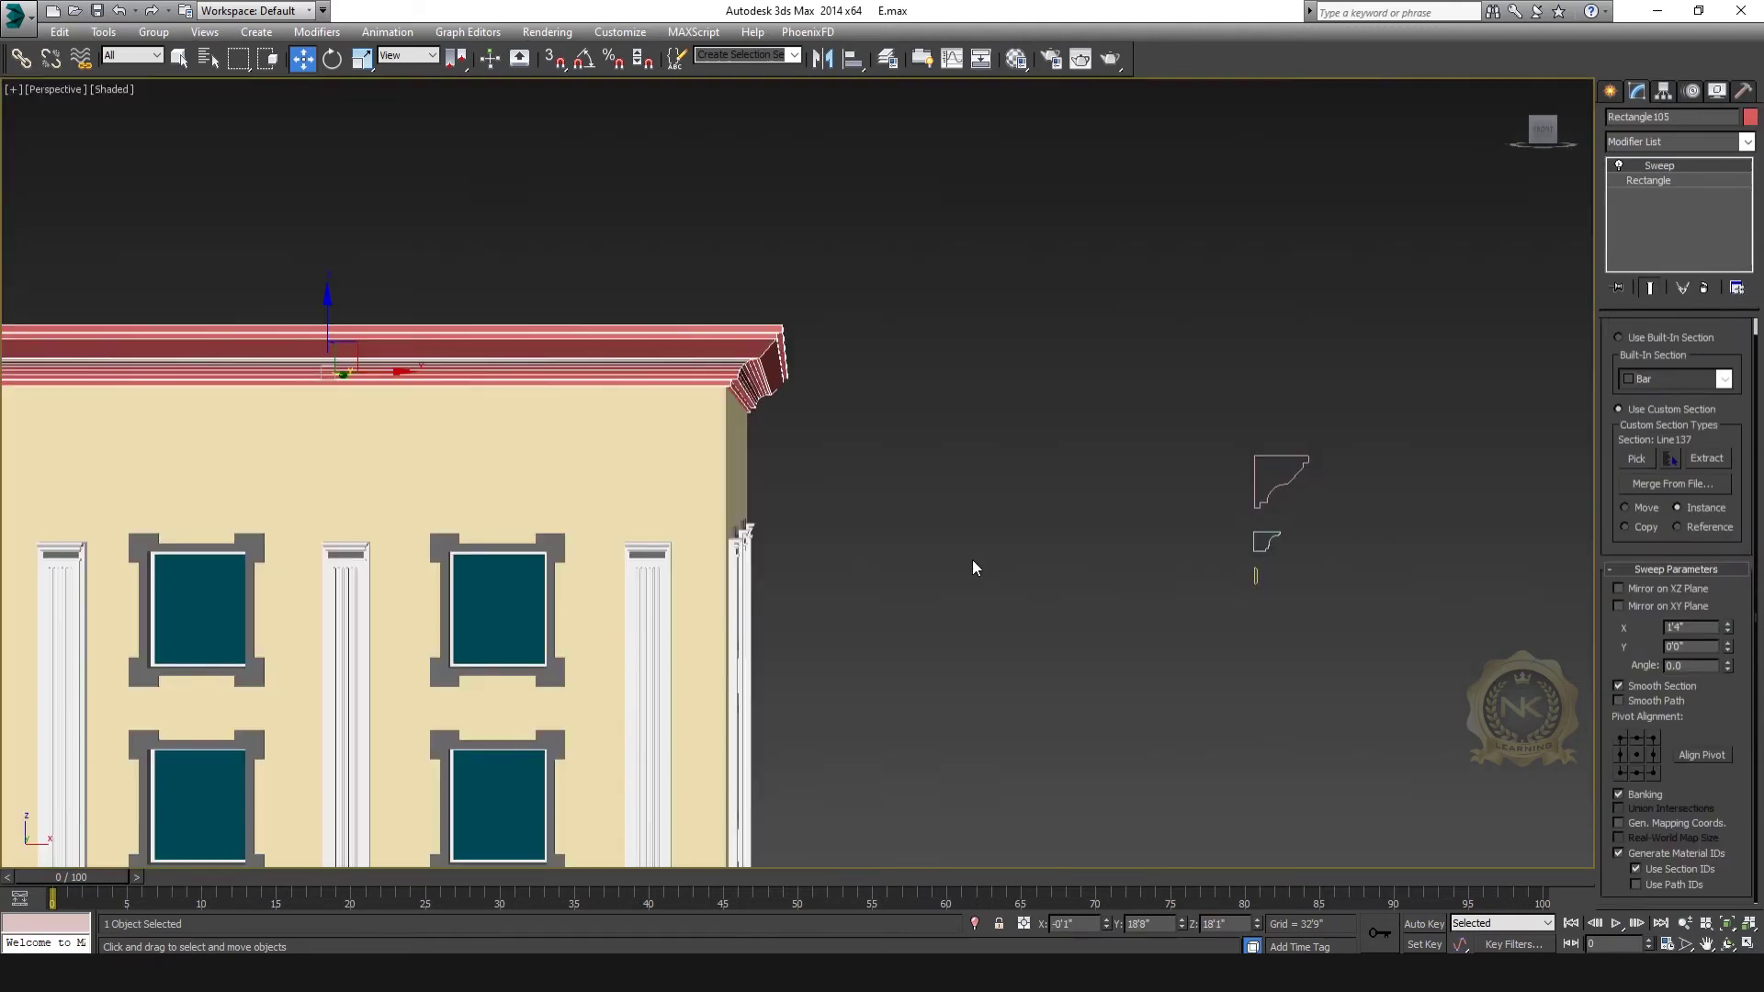
left_click(985, 502)
middle_click_drag(984, 501, 1104, 381)
left_click(890, 210)
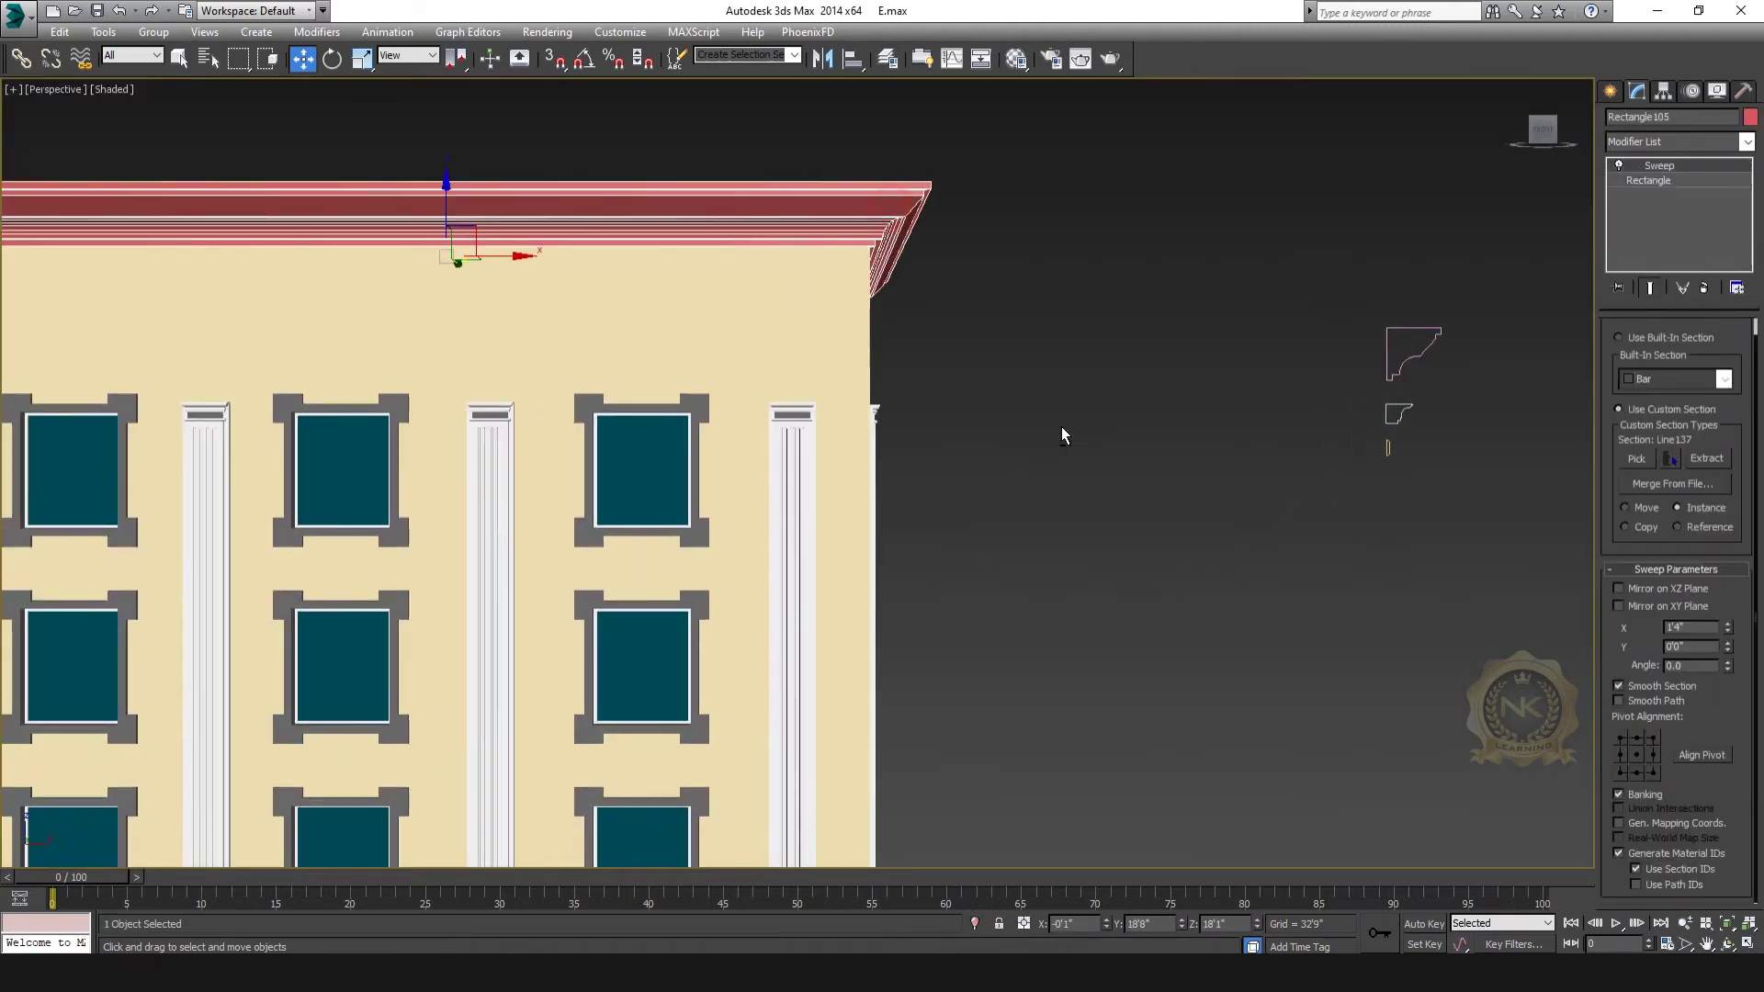
Step: Copy the cornice downward in the front view to just above the pilaster capitals, at a height of about 10'2"
key("alt+w")
right_click(1221, 309)
key("alt+w")
left_click_drag(553, 290, 585, 433, "shift")
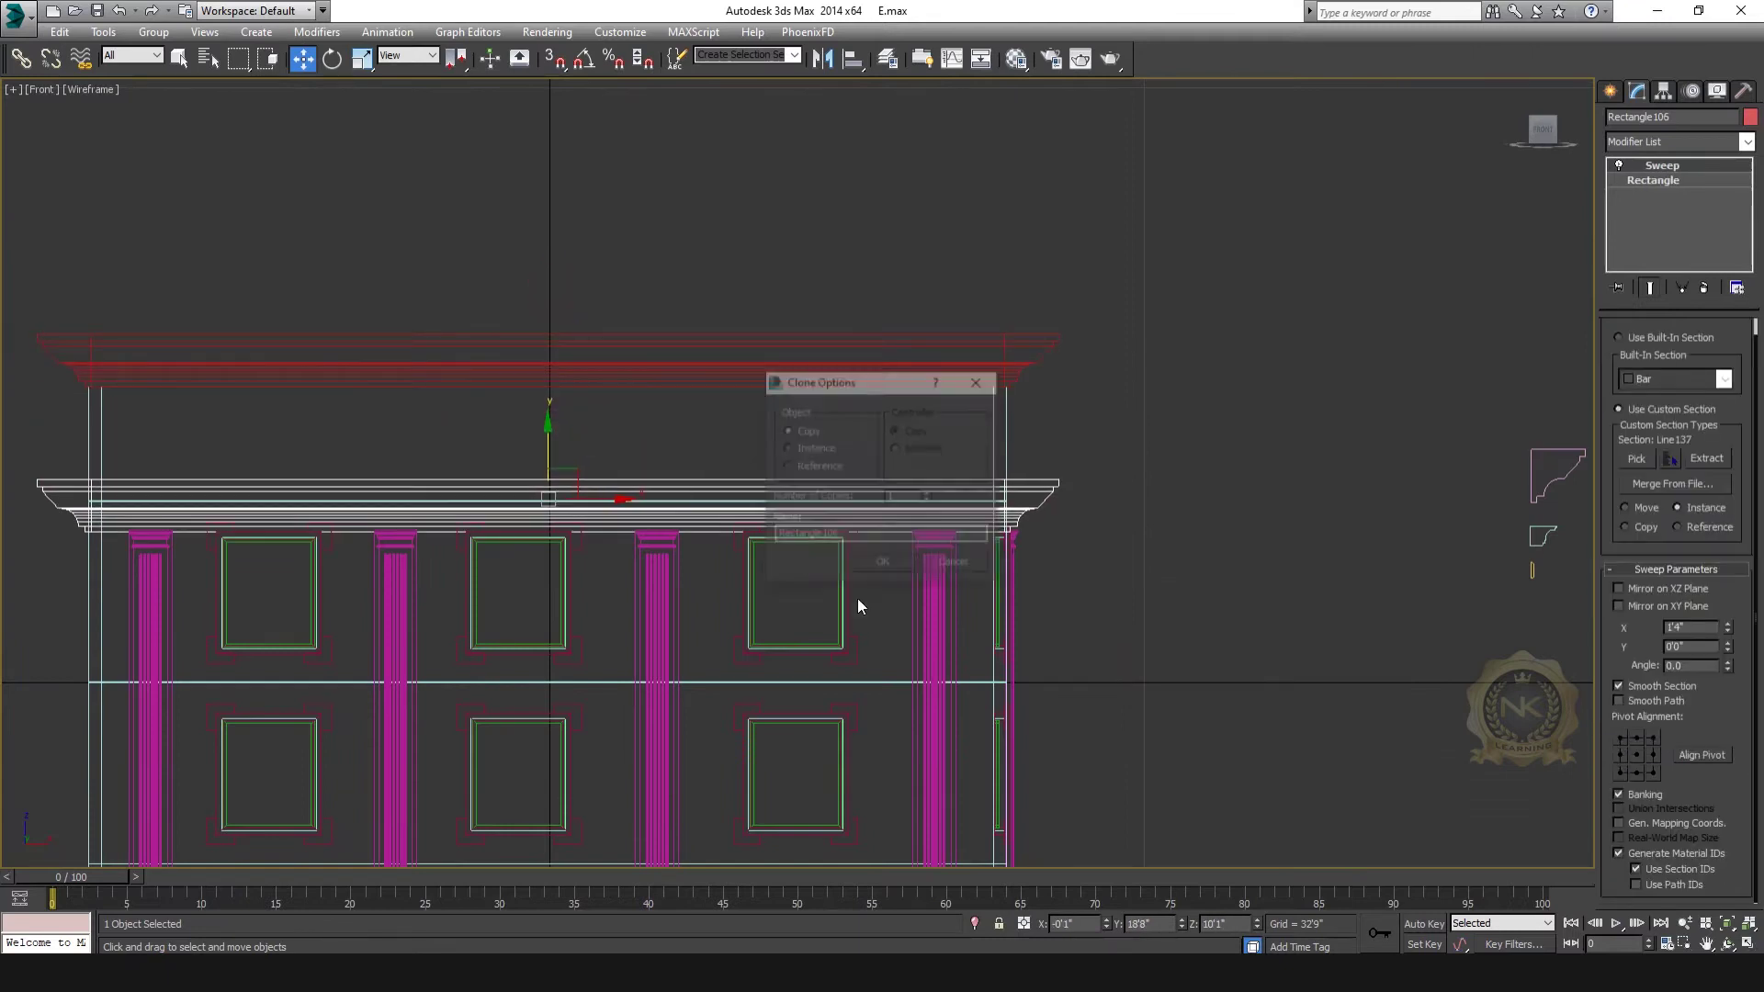
left_click(880, 570)
mouse_move(989, 492)
middle_mouse_down()
mouse_move(959, 447)
mouse_move(1481, 533)
mouse_move(655, 459)
mouse_move(960, 493)
middle_mouse_up()
scroll(1003, 484, "up", 4)
scroll(632, 471, "up", 2)
scroll(632, 471, "up", 1)
mouse_move(801, 437)
left_mouse_down()
mouse_move(819, 398)
mouse_move(824, 415)
left_mouse_up()
scroll(903, 496, "down", 5)
scroll(1121, 578, "down", 3)
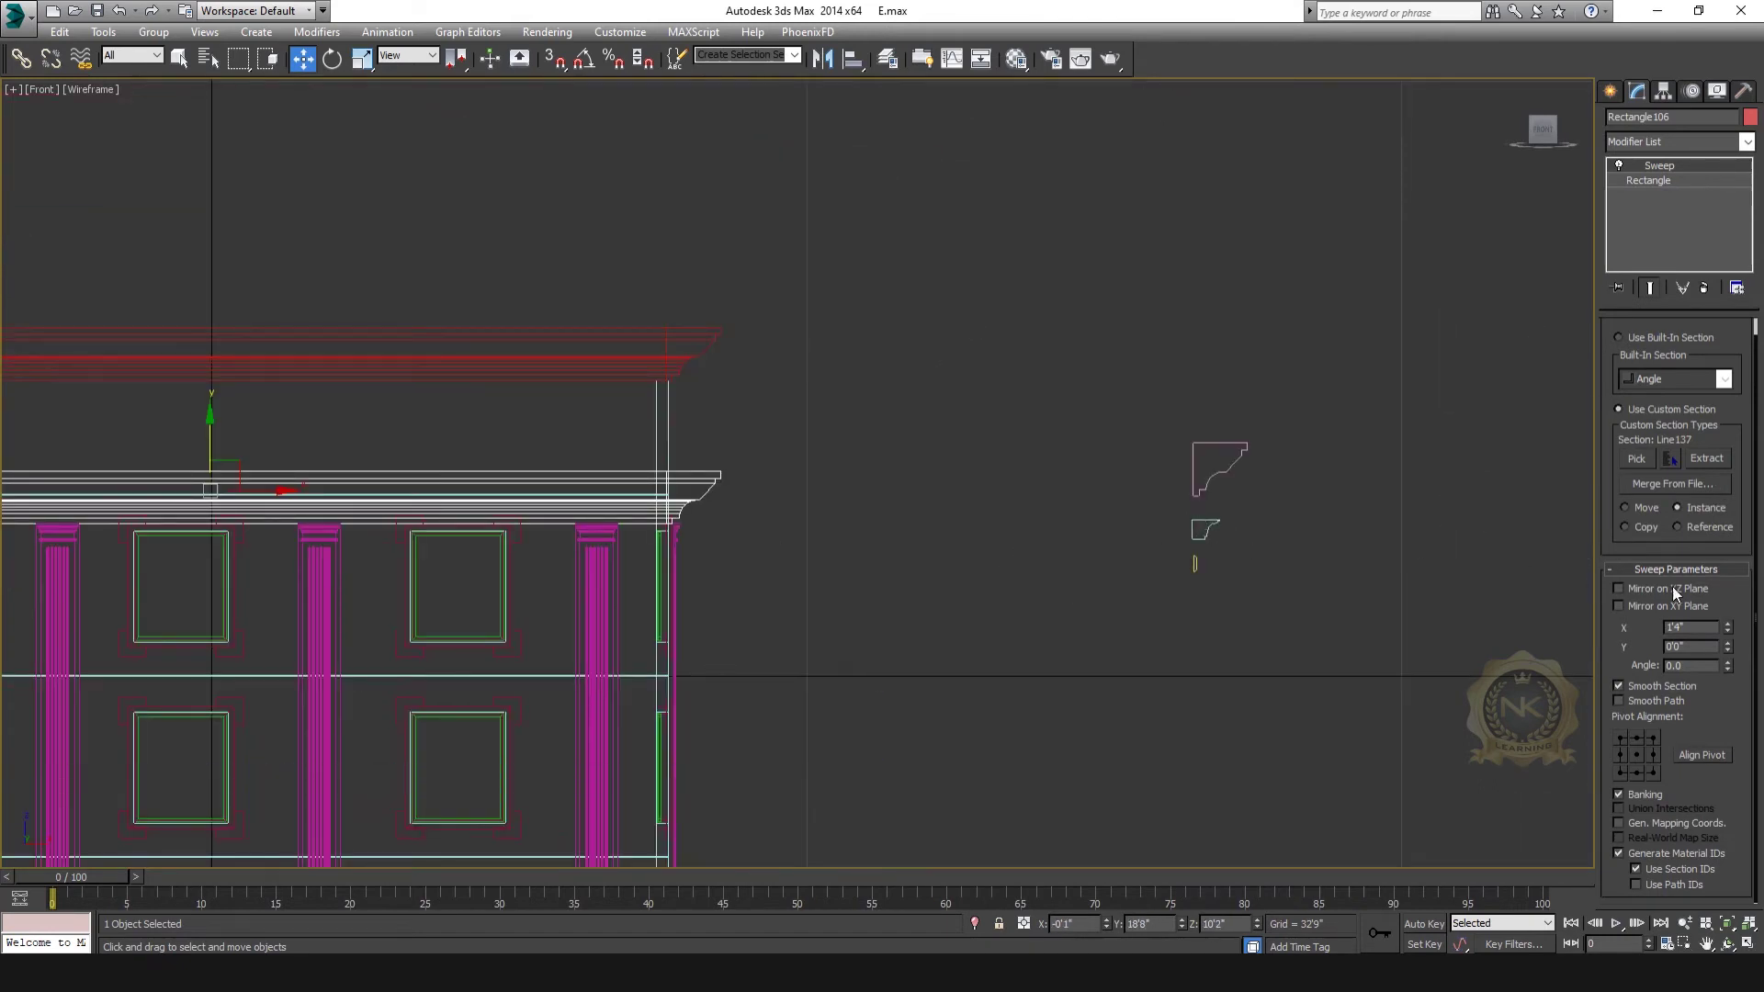
Step: Make the smaller stepped profile the copied cornice's custom section and lower it onto the pilaster capitals, to about 9'0"
left_click(1639, 459)
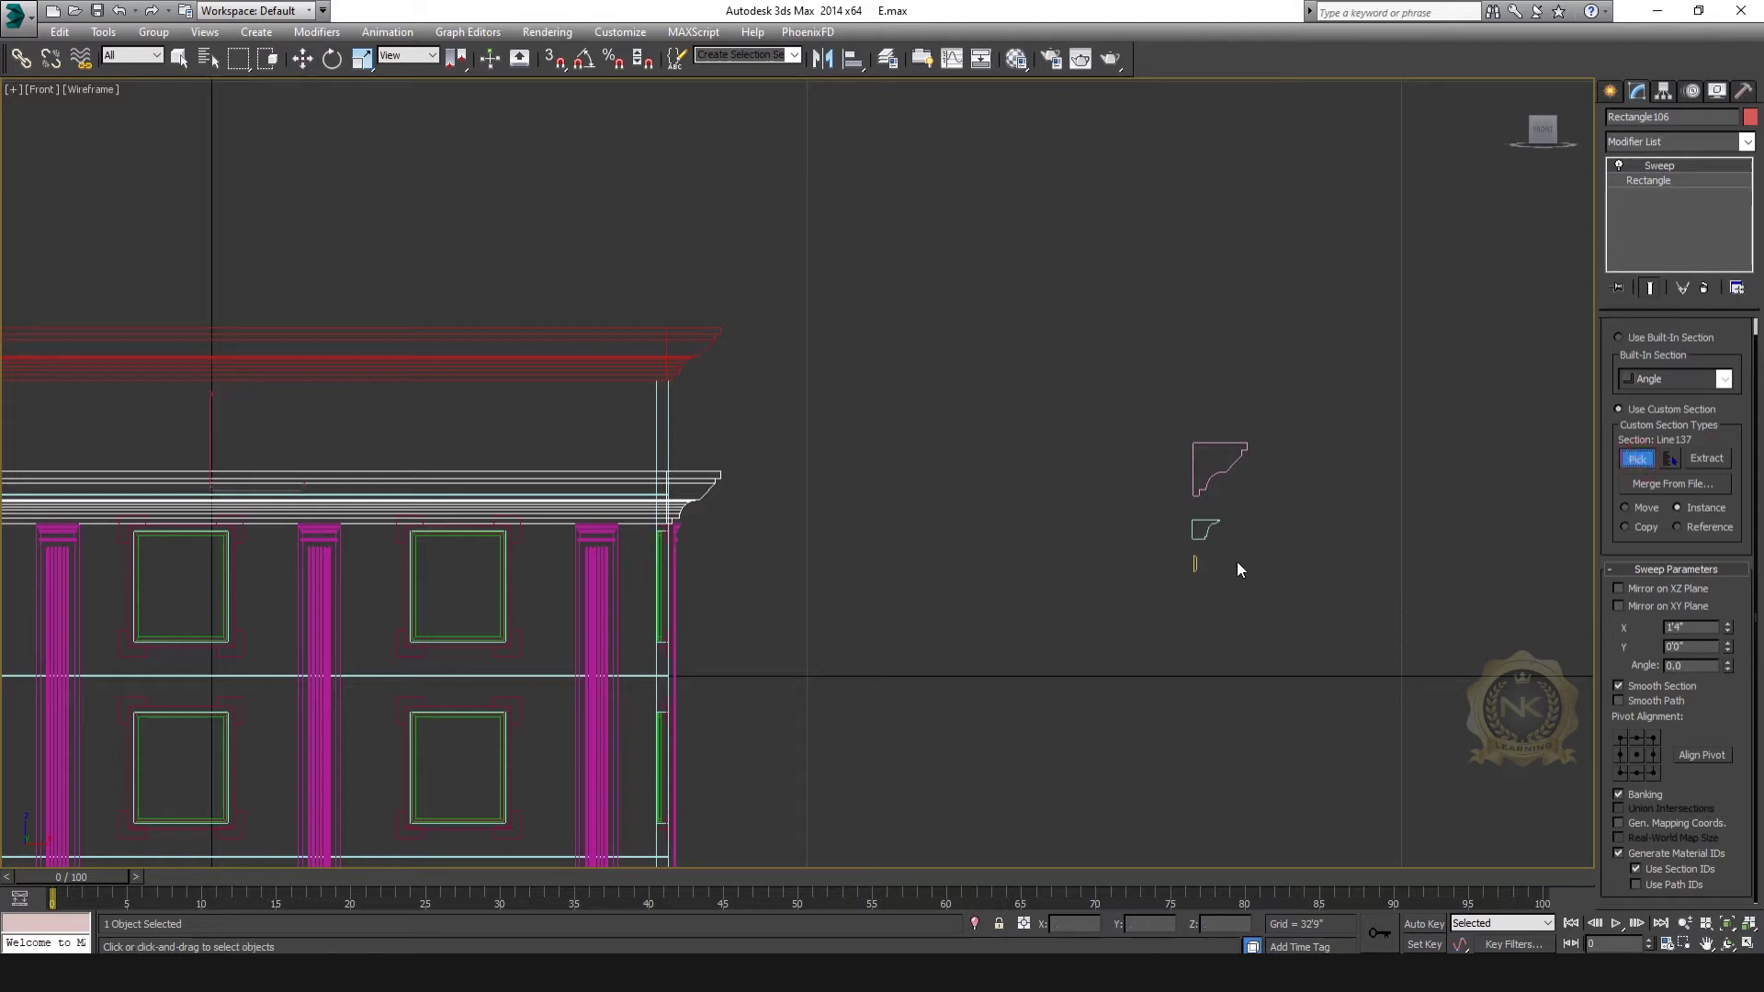
left_click(1209, 525)
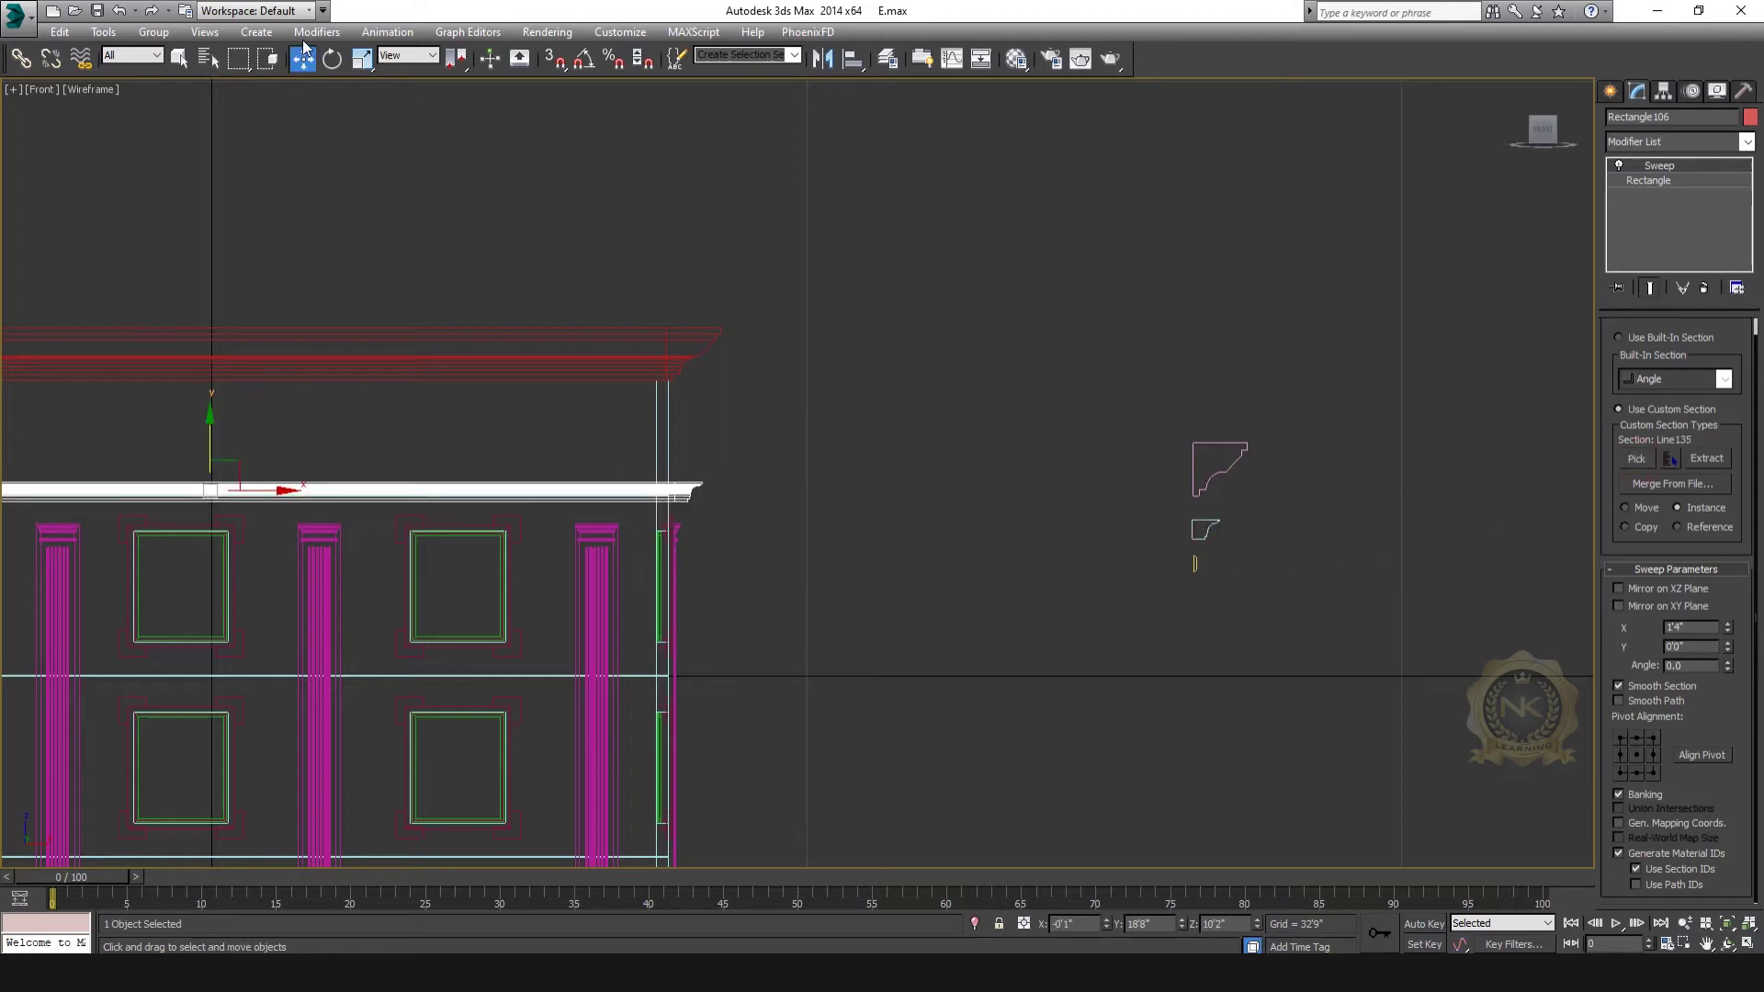
scroll(446, 460, "up", 3)
left_click_drag(381, 410, 380, 438)
scroll(964, 480, "up", 5)
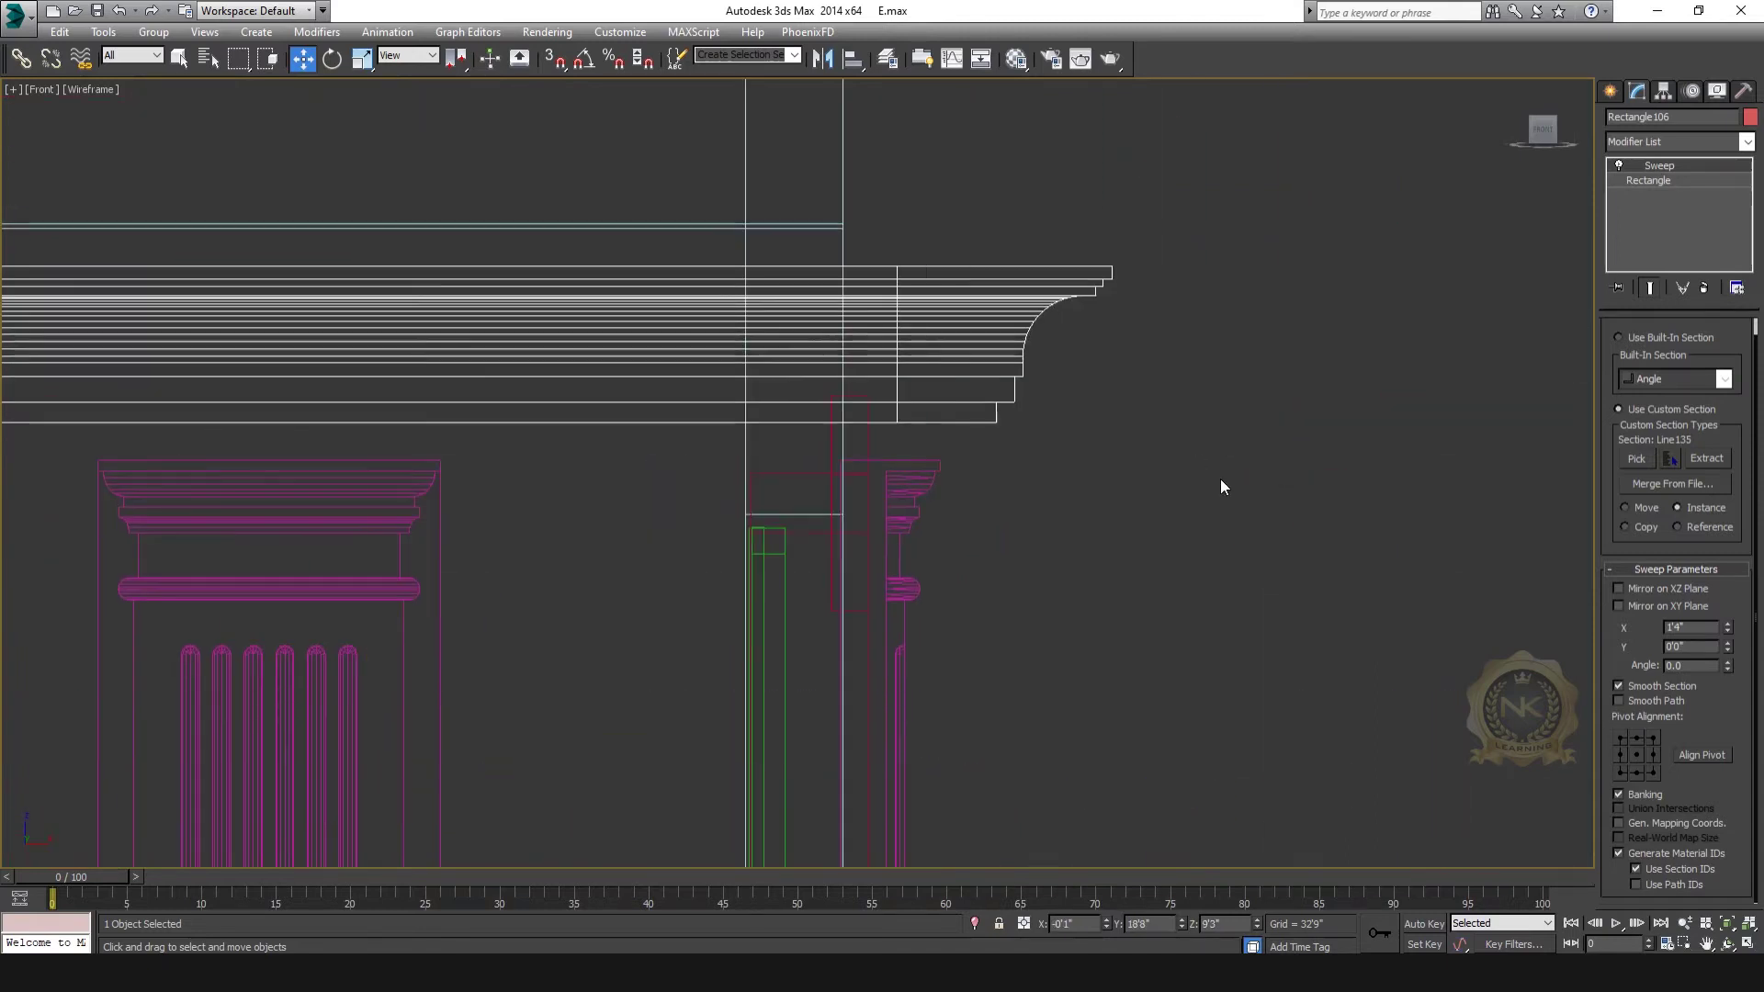
scroll(1122, 512, "up", 3)
left_click_drag(661, 391, 671, 462)
Step: Reduce the lower cornice's Sweep X offset to 1'0"
key("alt+w")
right_click(1327, 717)
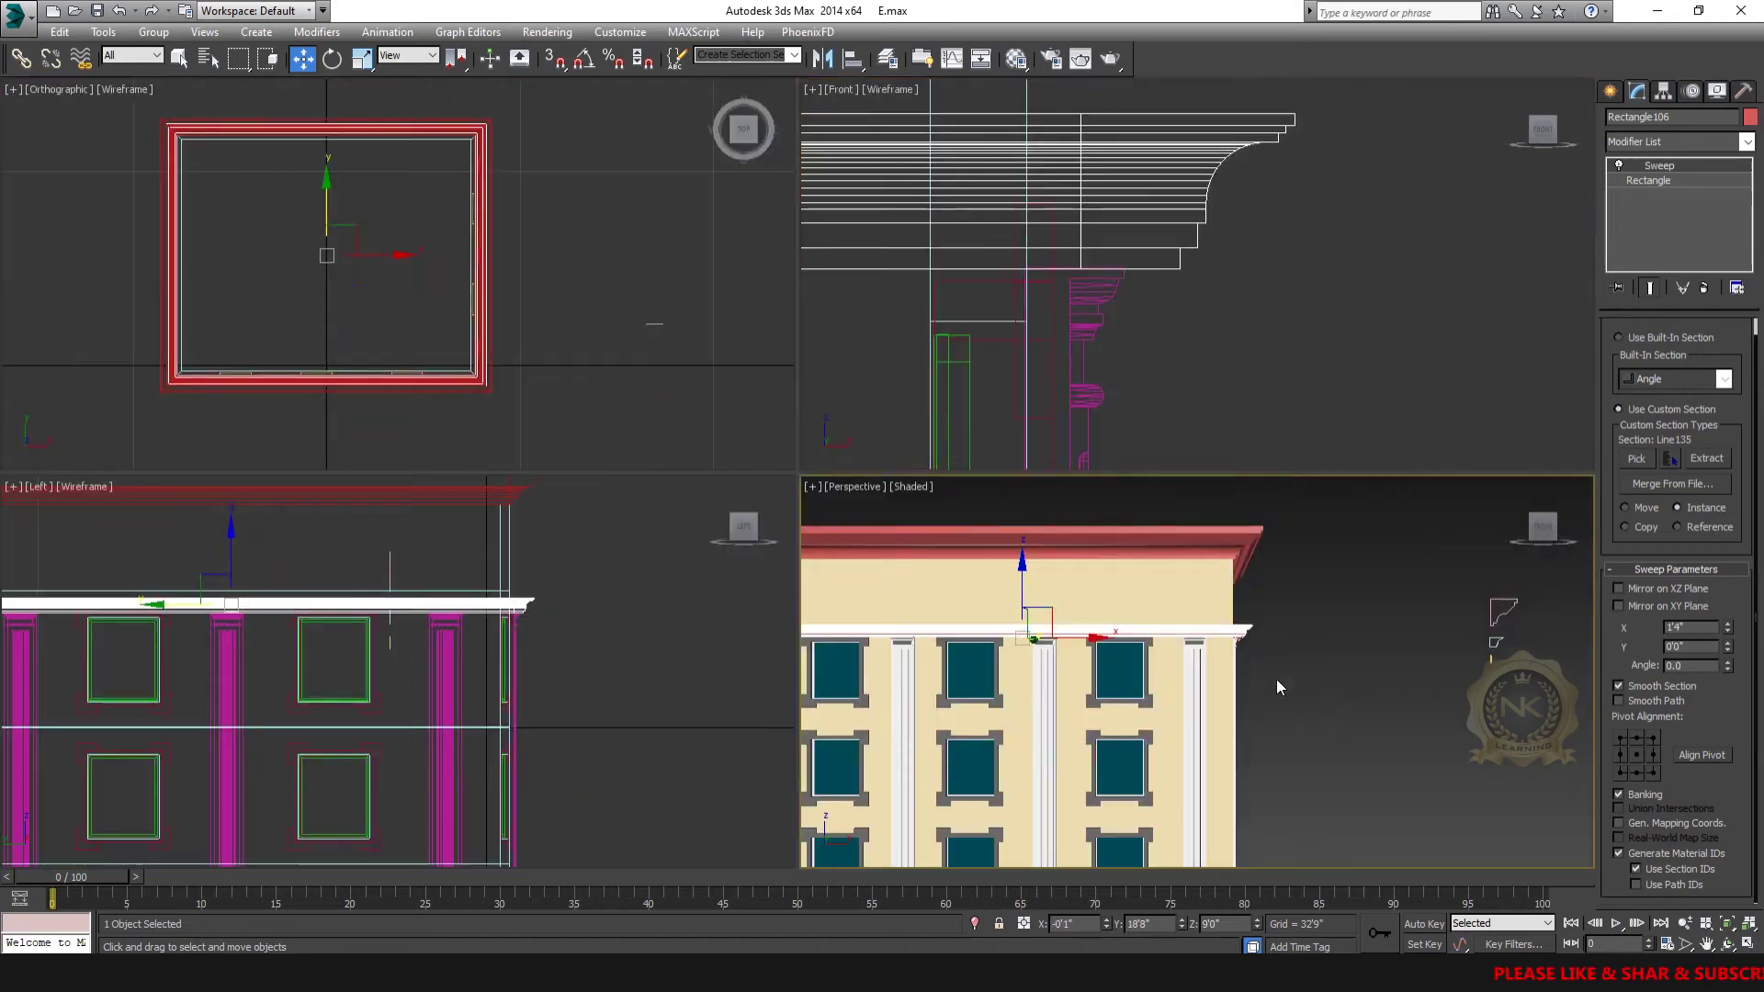
key("alt+w")
scroll(958, 537, "up", 6)
scroll(686, 387, "up", 3)
mouse_move(685, 387)
middle_mouse_down("alt")
mouse_move(721, 406)
mouse_move(706, 393)
middle_mouse_up("alt")
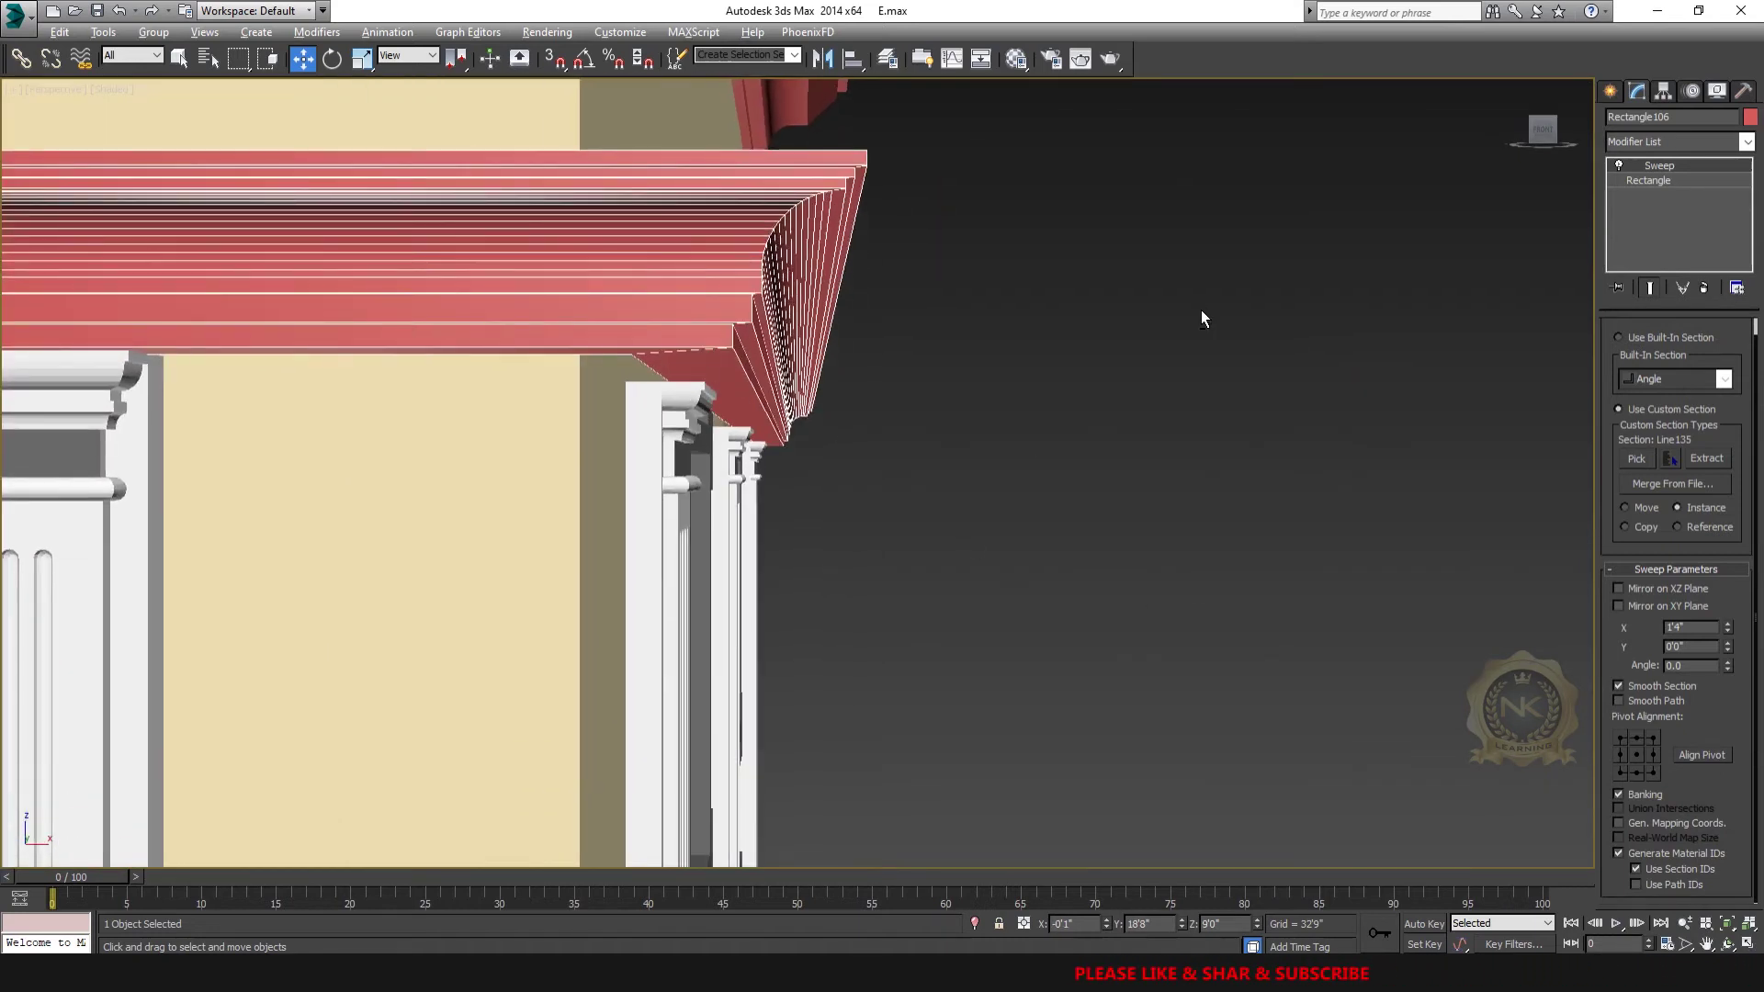
key("f")
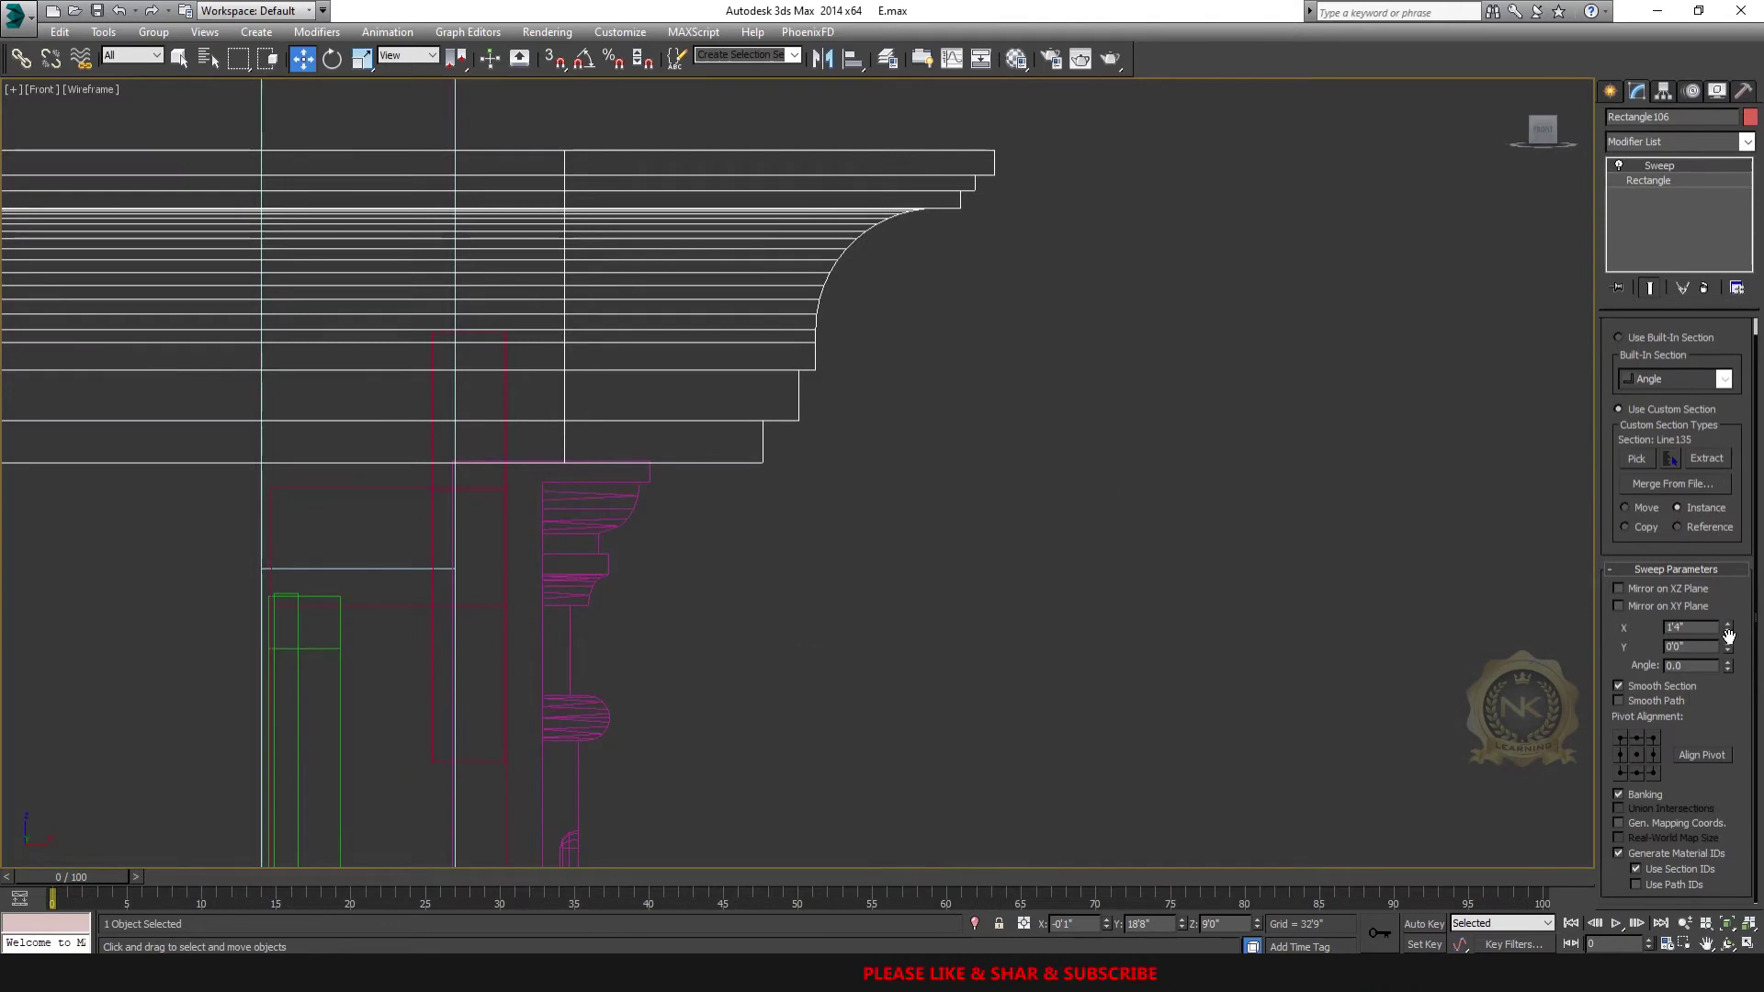
mouse_move(1726, 627)
left_mouse_down()
mouse_move(1730, 648)
mouse_move(1732, 632)
left_mouse_up()
Step: Examine how the lower cornice's corner sits over the pilaster capital in the perspective and front views
key("alt+w")
key("alt+w")
middle_click_drag(1093, 537, 1139, 517)
scroll(934, 481, "up", 5)
middle_click_drag(937, 476, 990, 534)
key("alt+w")
right_click(1192, 410)
key("alt+w")
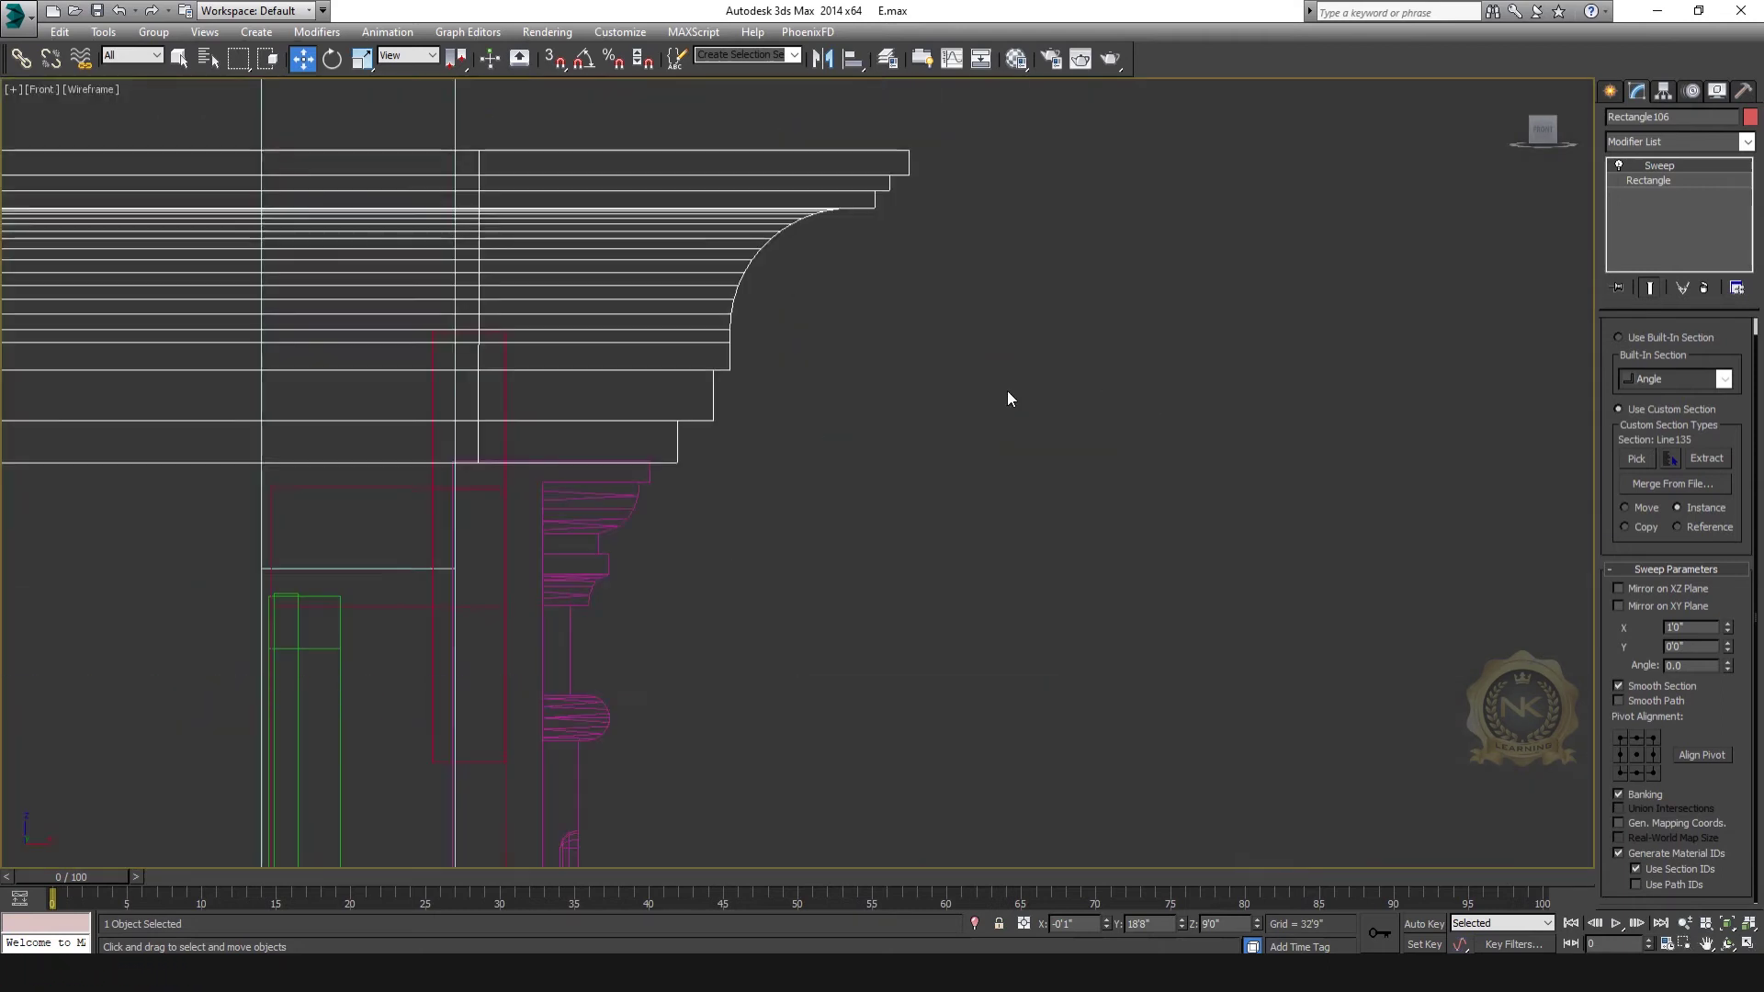
scroll(684, 456, "up", 3)
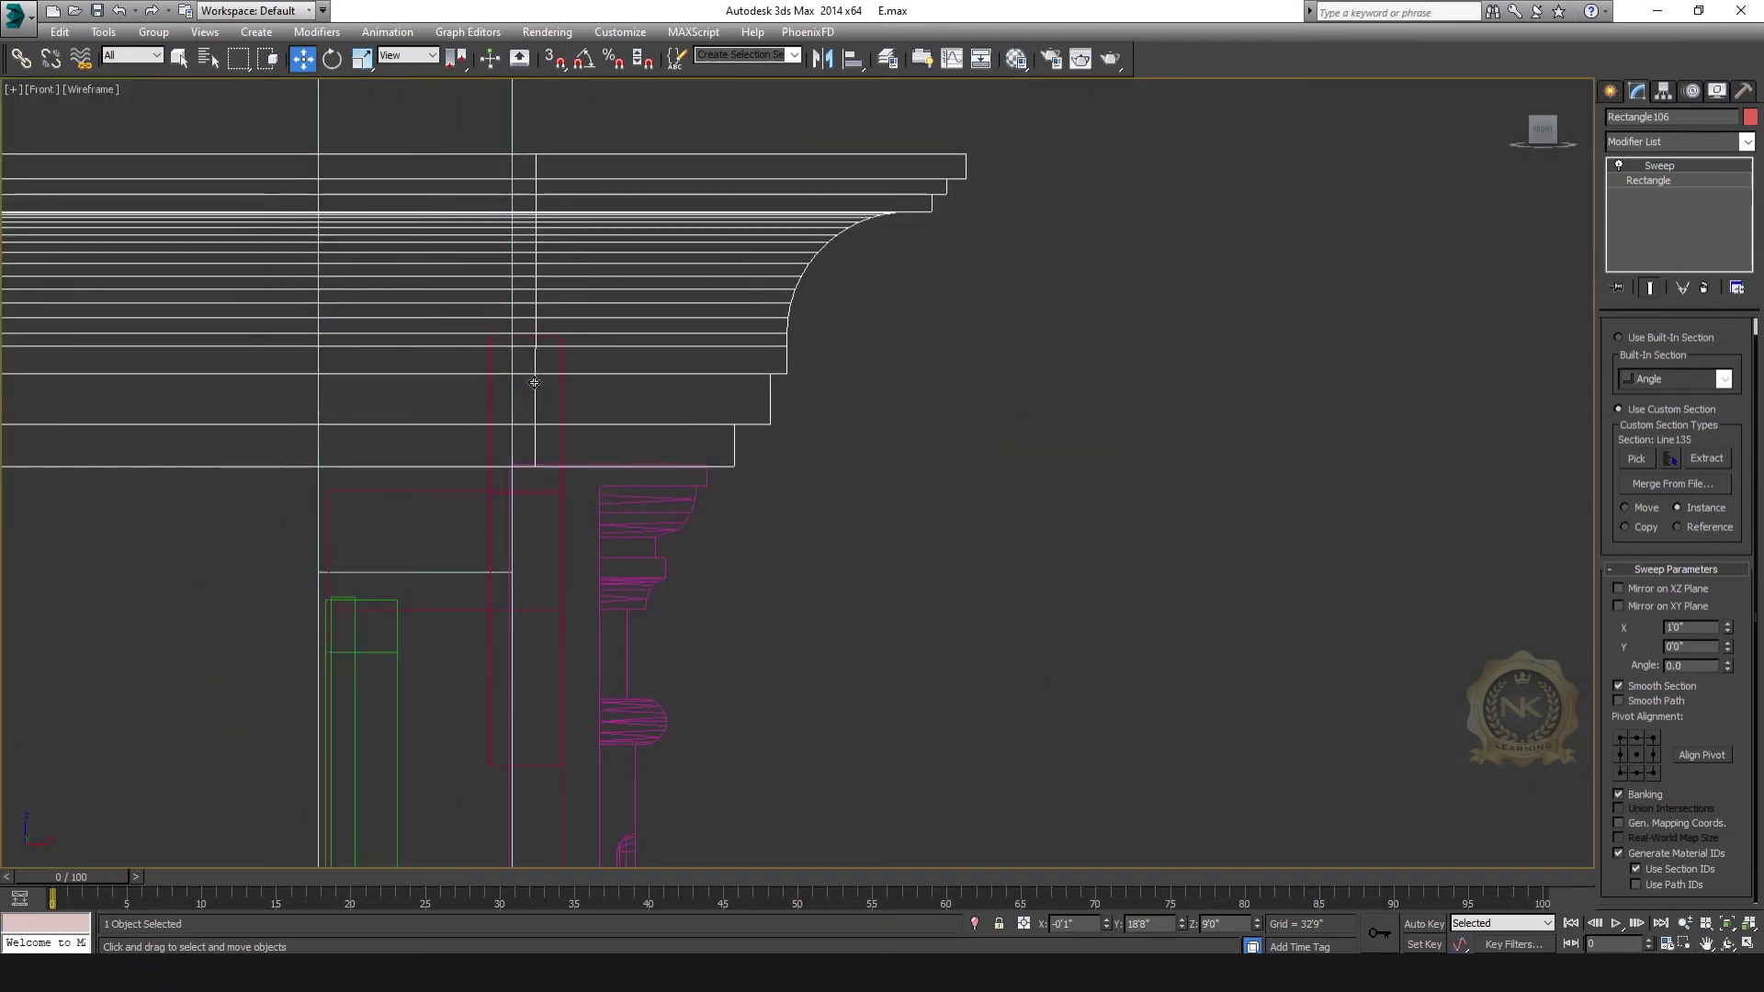
Step: Move the three profile shapes together toward the building's corner in the front view
scroll(768, 457, "down", 8)
middle_click_drag(1093, 505, 635, 489)
left_click_drag(1084, 289, 1294, 627)
left_click_drag(1222, 455, 559, 455)
middle_click_drag(305, 405, 724, 404)
scroll(650, 315, "up", 5)
Step: Widen the smaller stepped profile by moving its two left-hand vertices outward, away from the stepped side
left_click(649, 303)
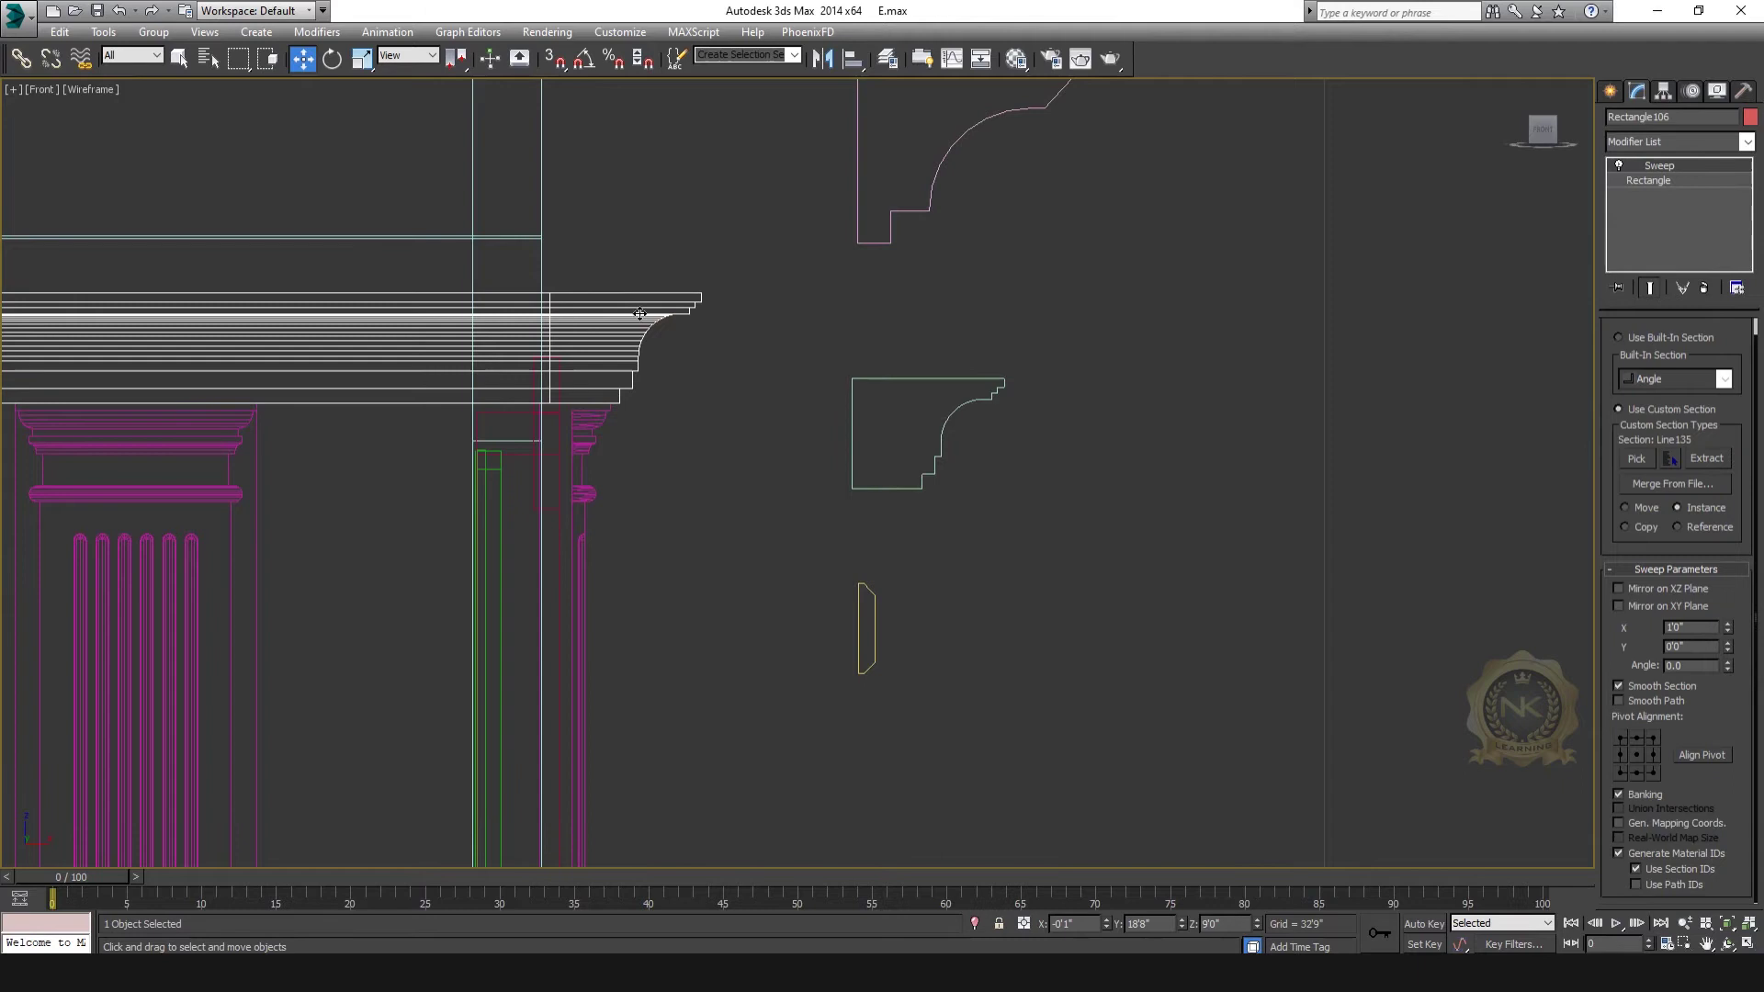
scroll(817, 424, "up", 2)
left_click(1037, 432)
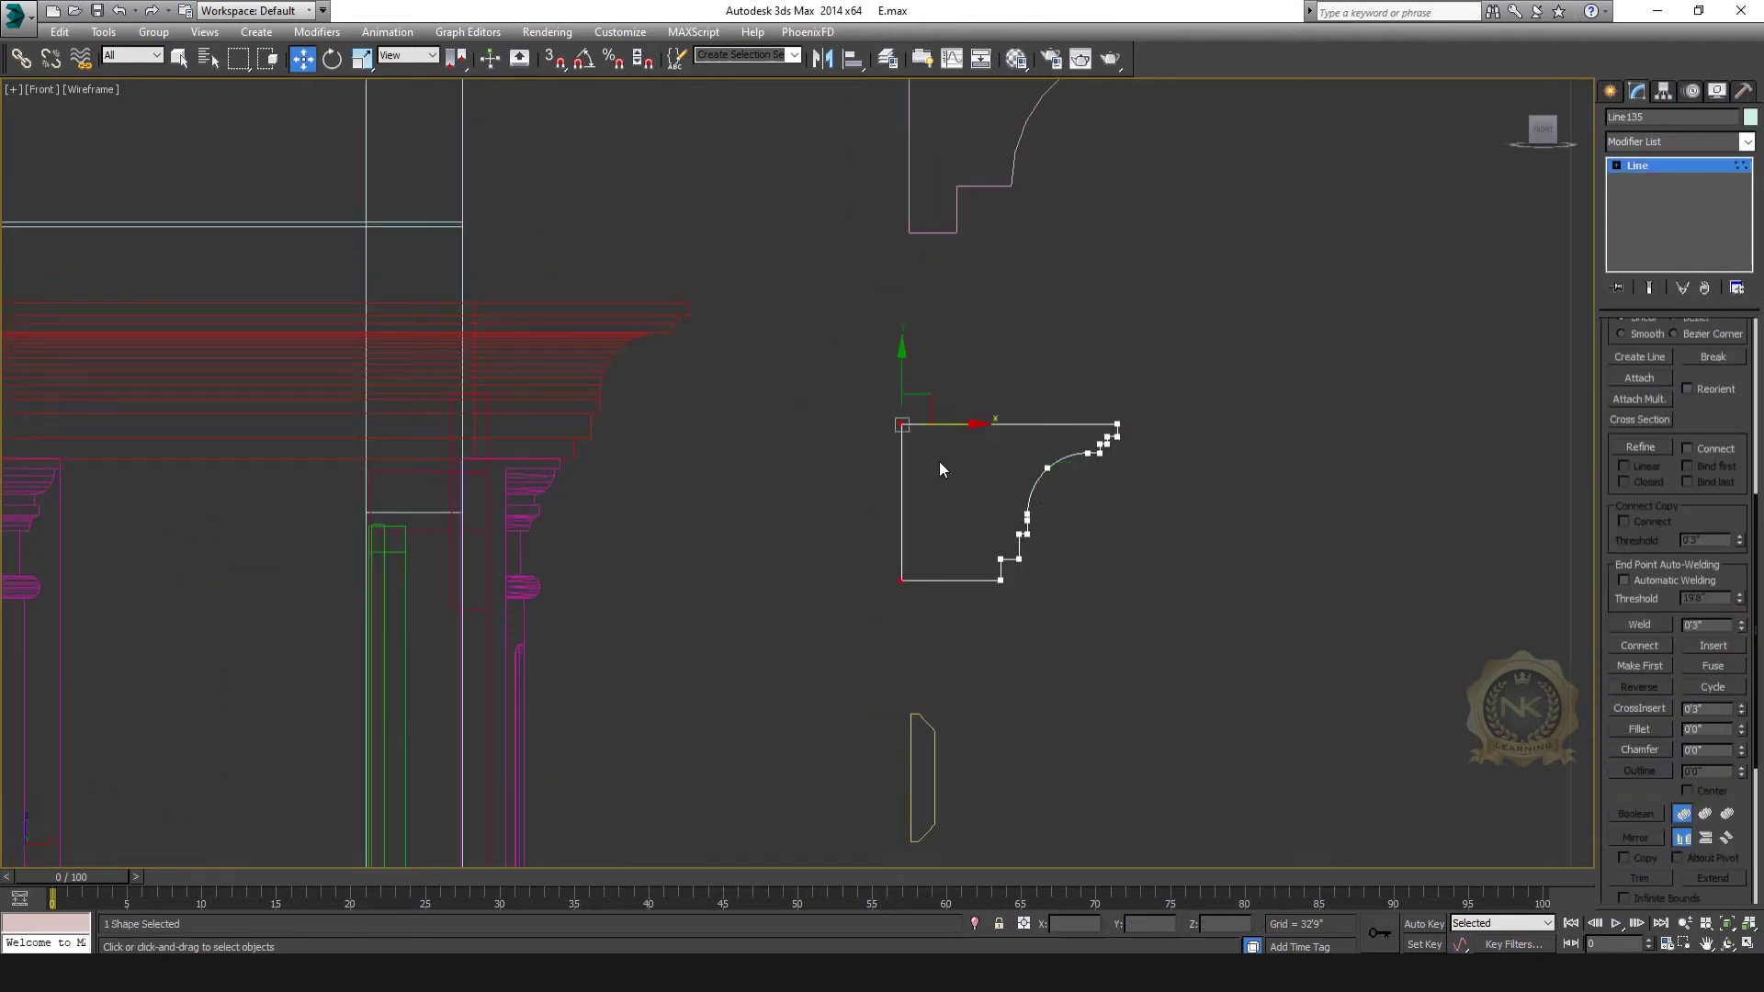
scroll(640, 429, "up", 3)
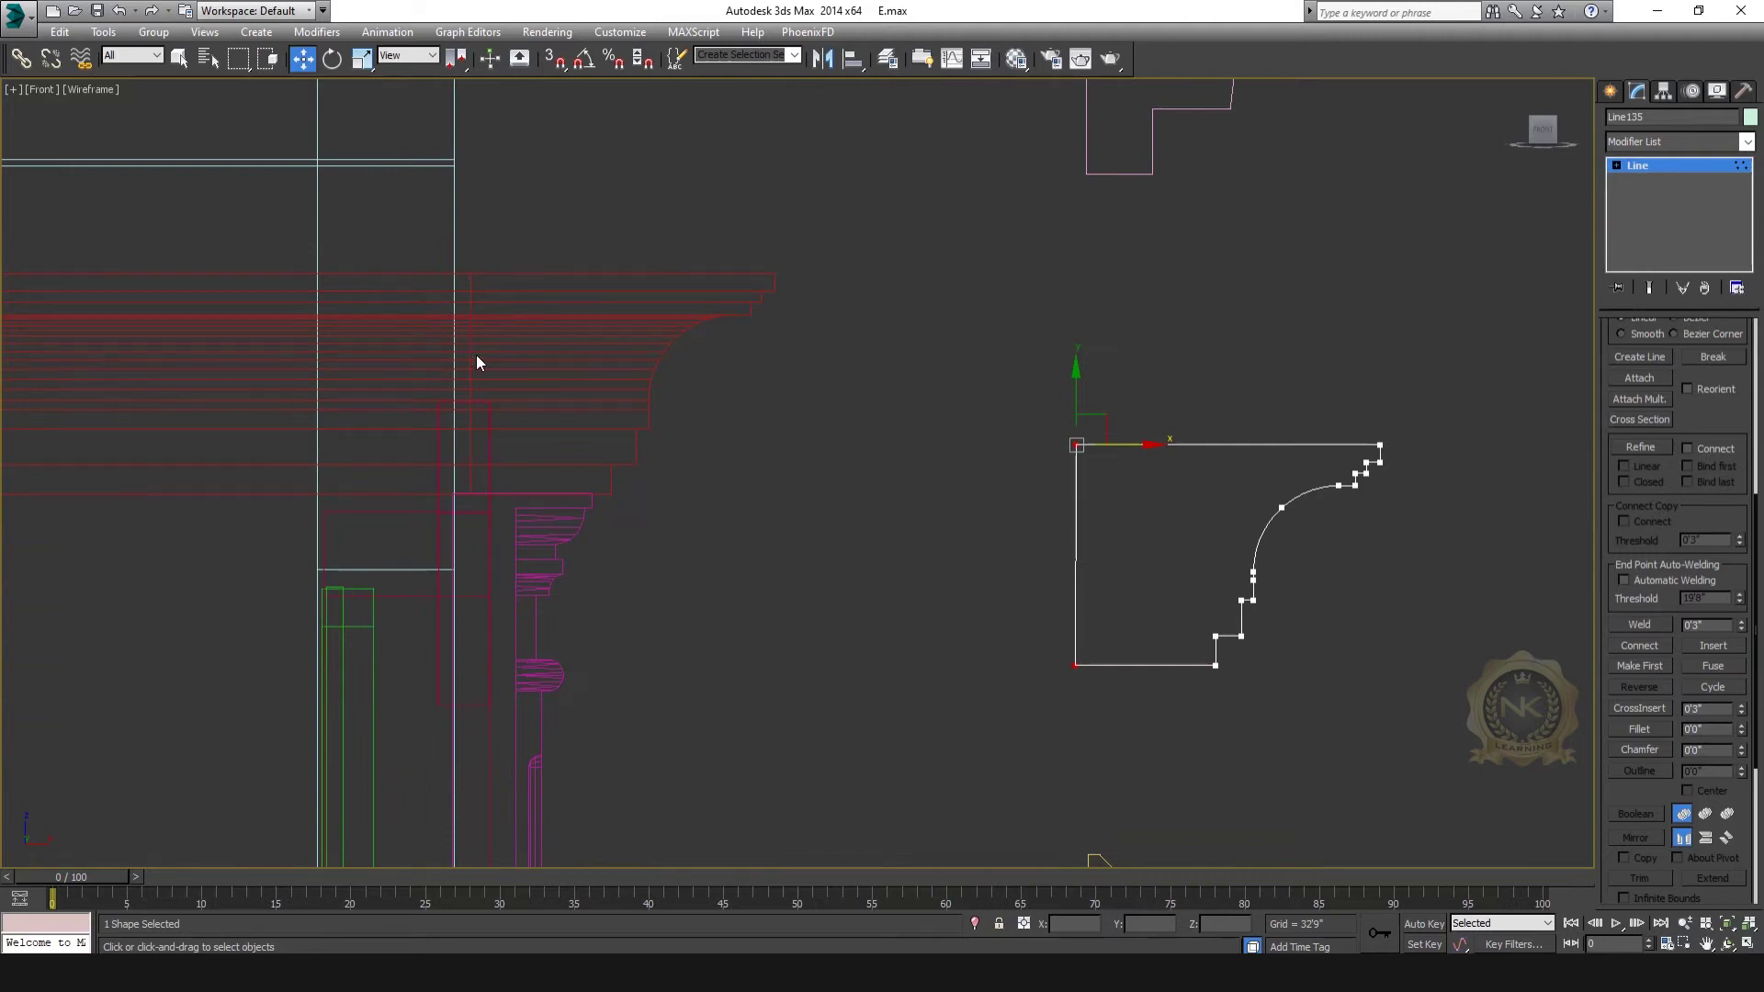
left_click_drag(1142, 445, 1117, 444)
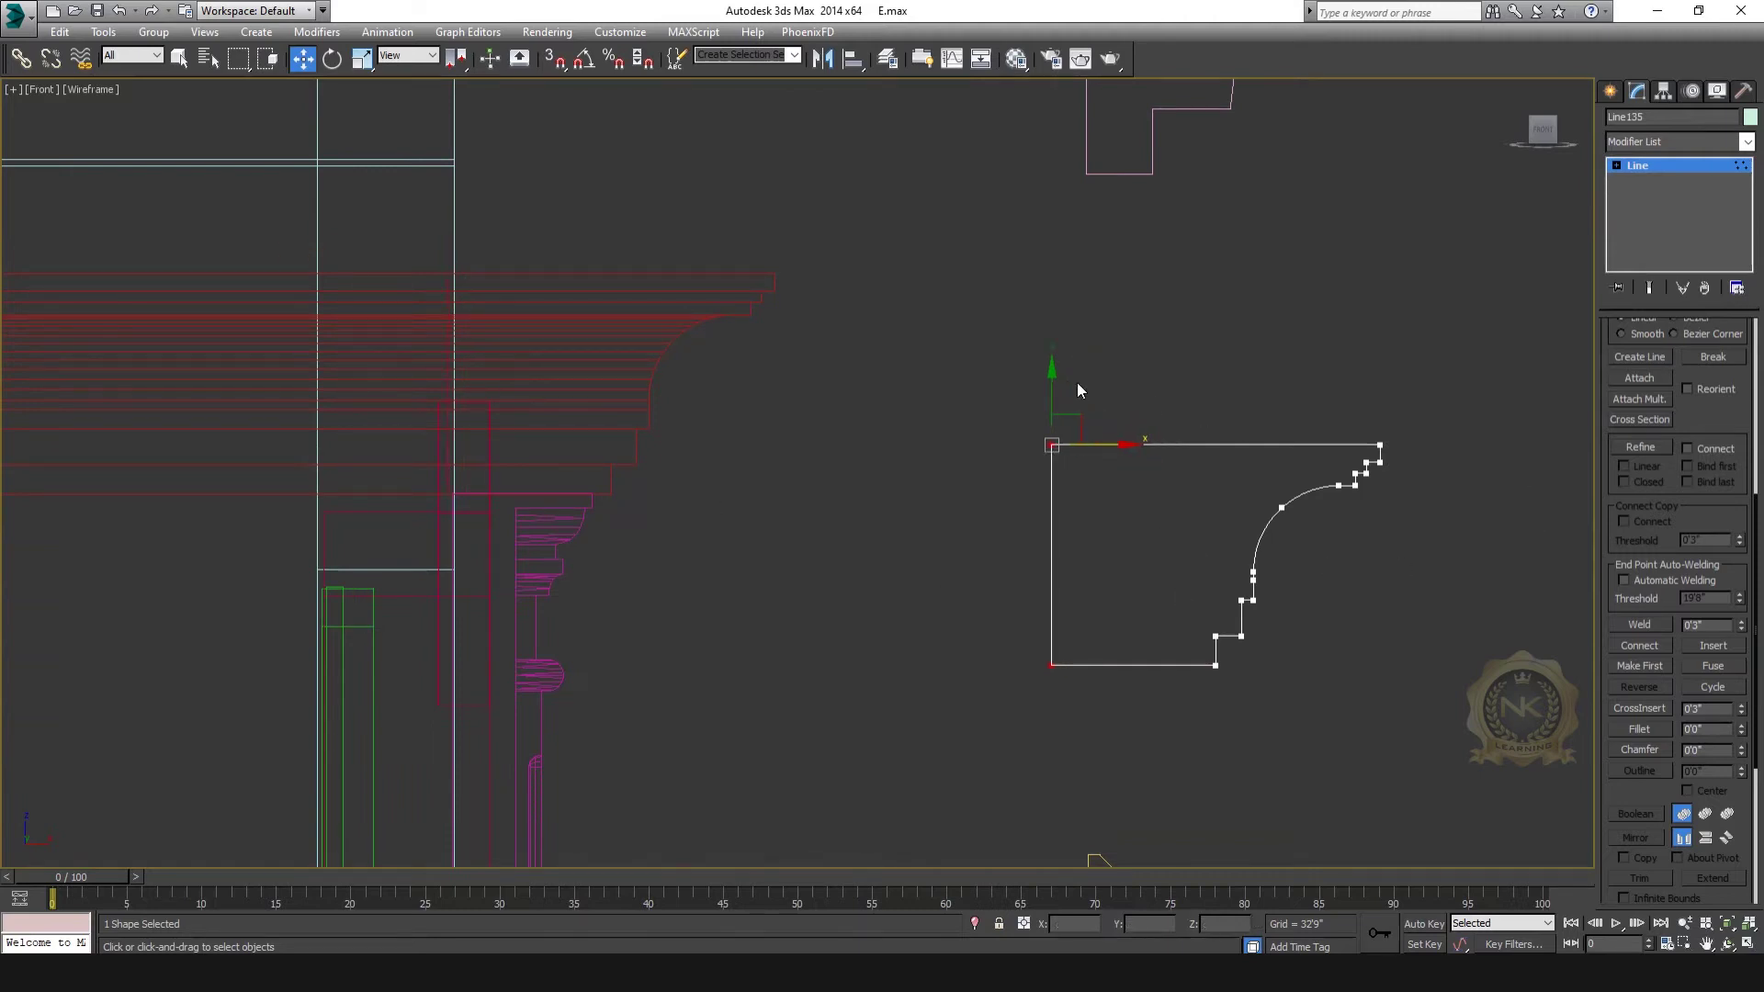
Step: Raise the two uppermost vertices of the smaller stepped profile to thicken the cornice's top band
left_click_drag(1524, 454, 1524, 454)
middle_click_drag(1277, 441, 1062, 456)
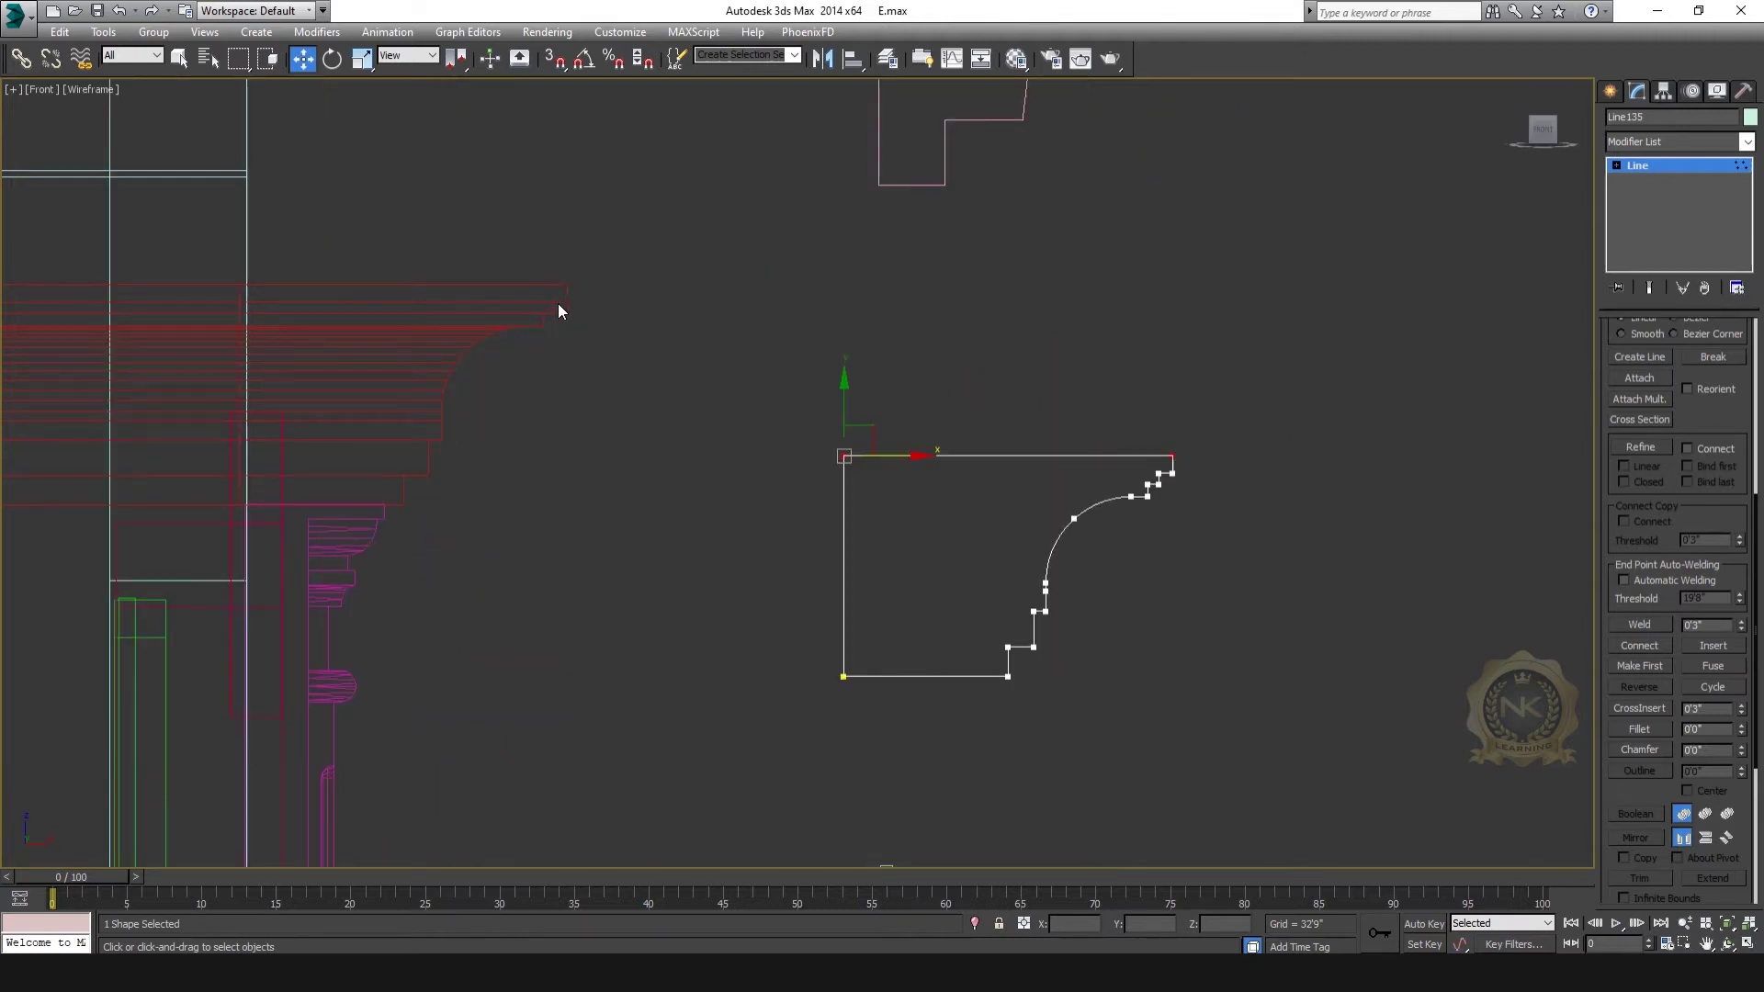
left_click_drag(840, 386, 873, 361)
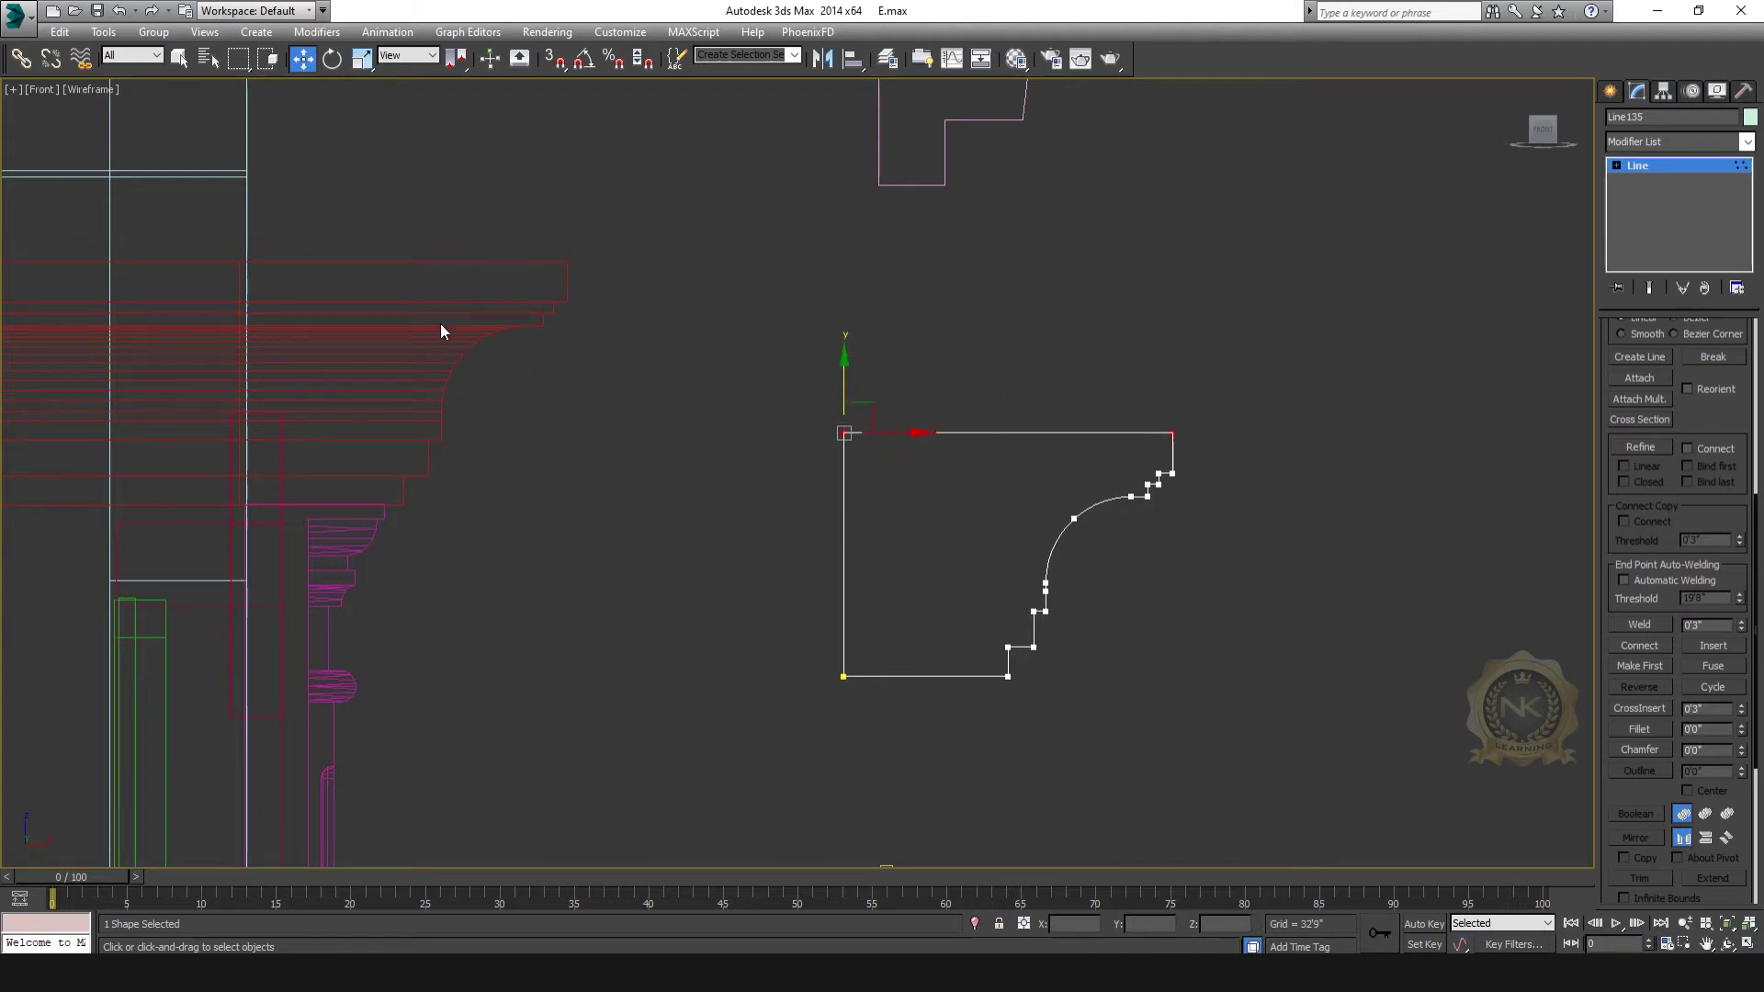
left_click_drag(843, 368, 842, 363)
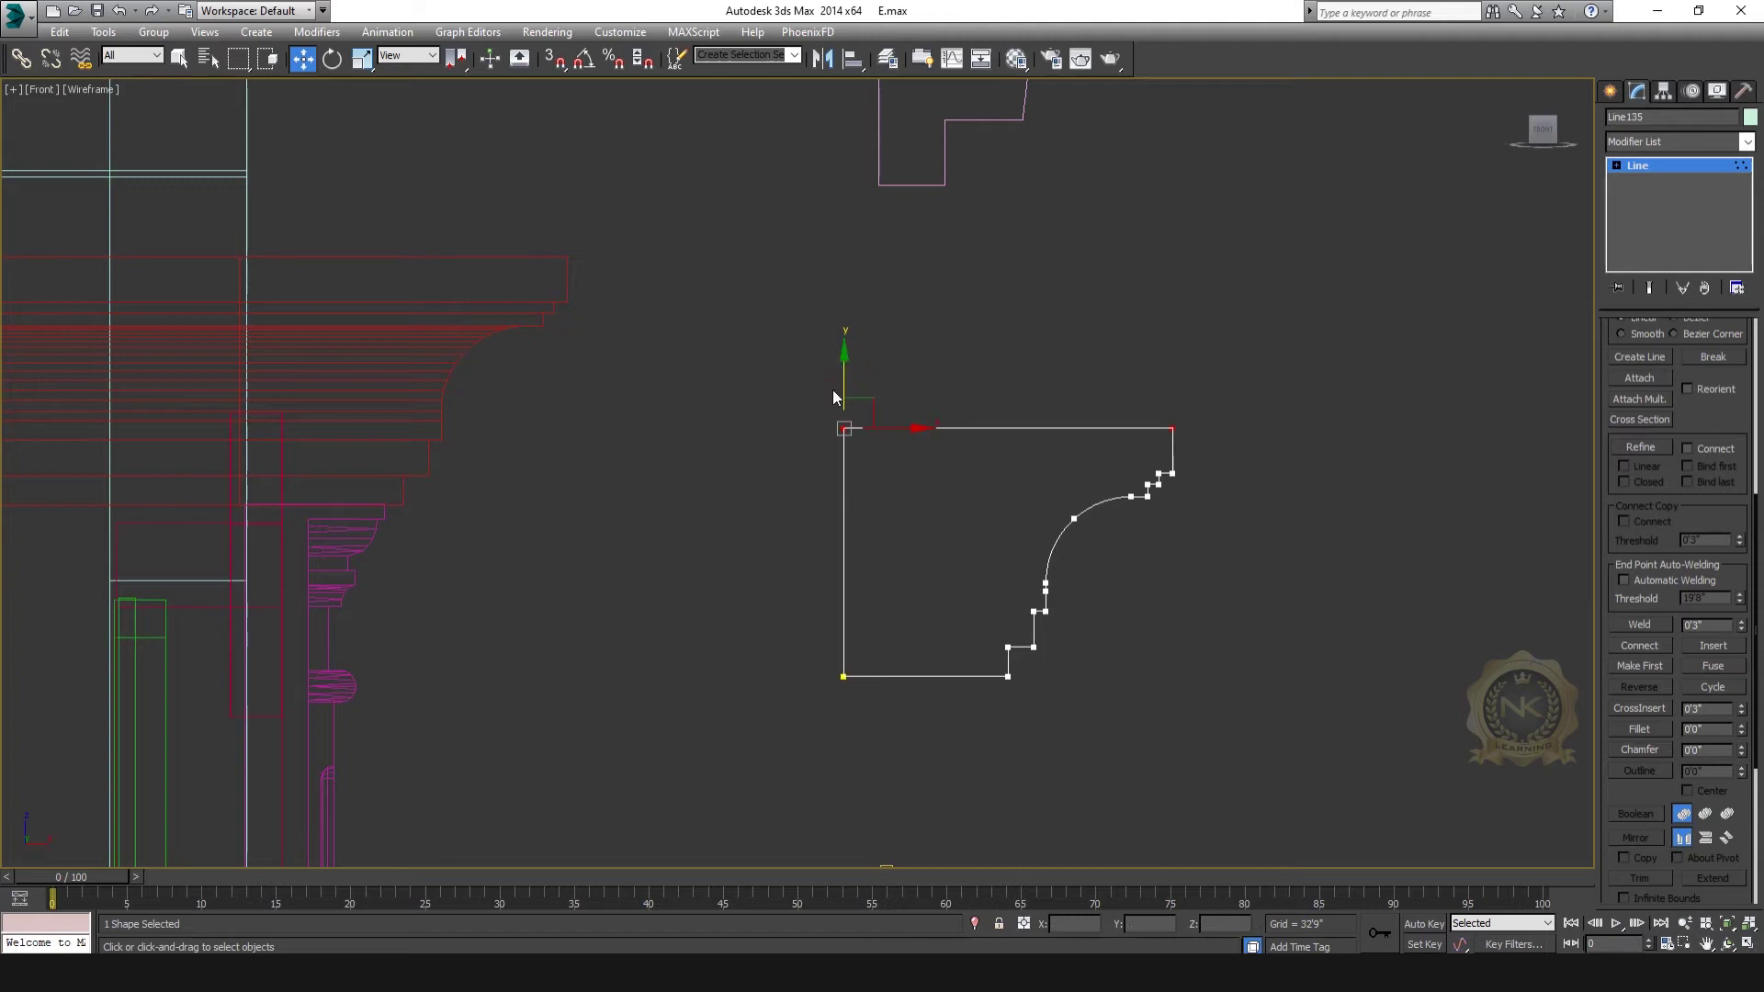
Step: Examine the reshaped lower cornice in the shaded perspective view and leave vertex editing
key("alt+w")
right_click(1280, 608)
key("alt+w")
scroll(1281, 608, "down", 3)
middle_click_drag(1281, 608, 1014, 588)
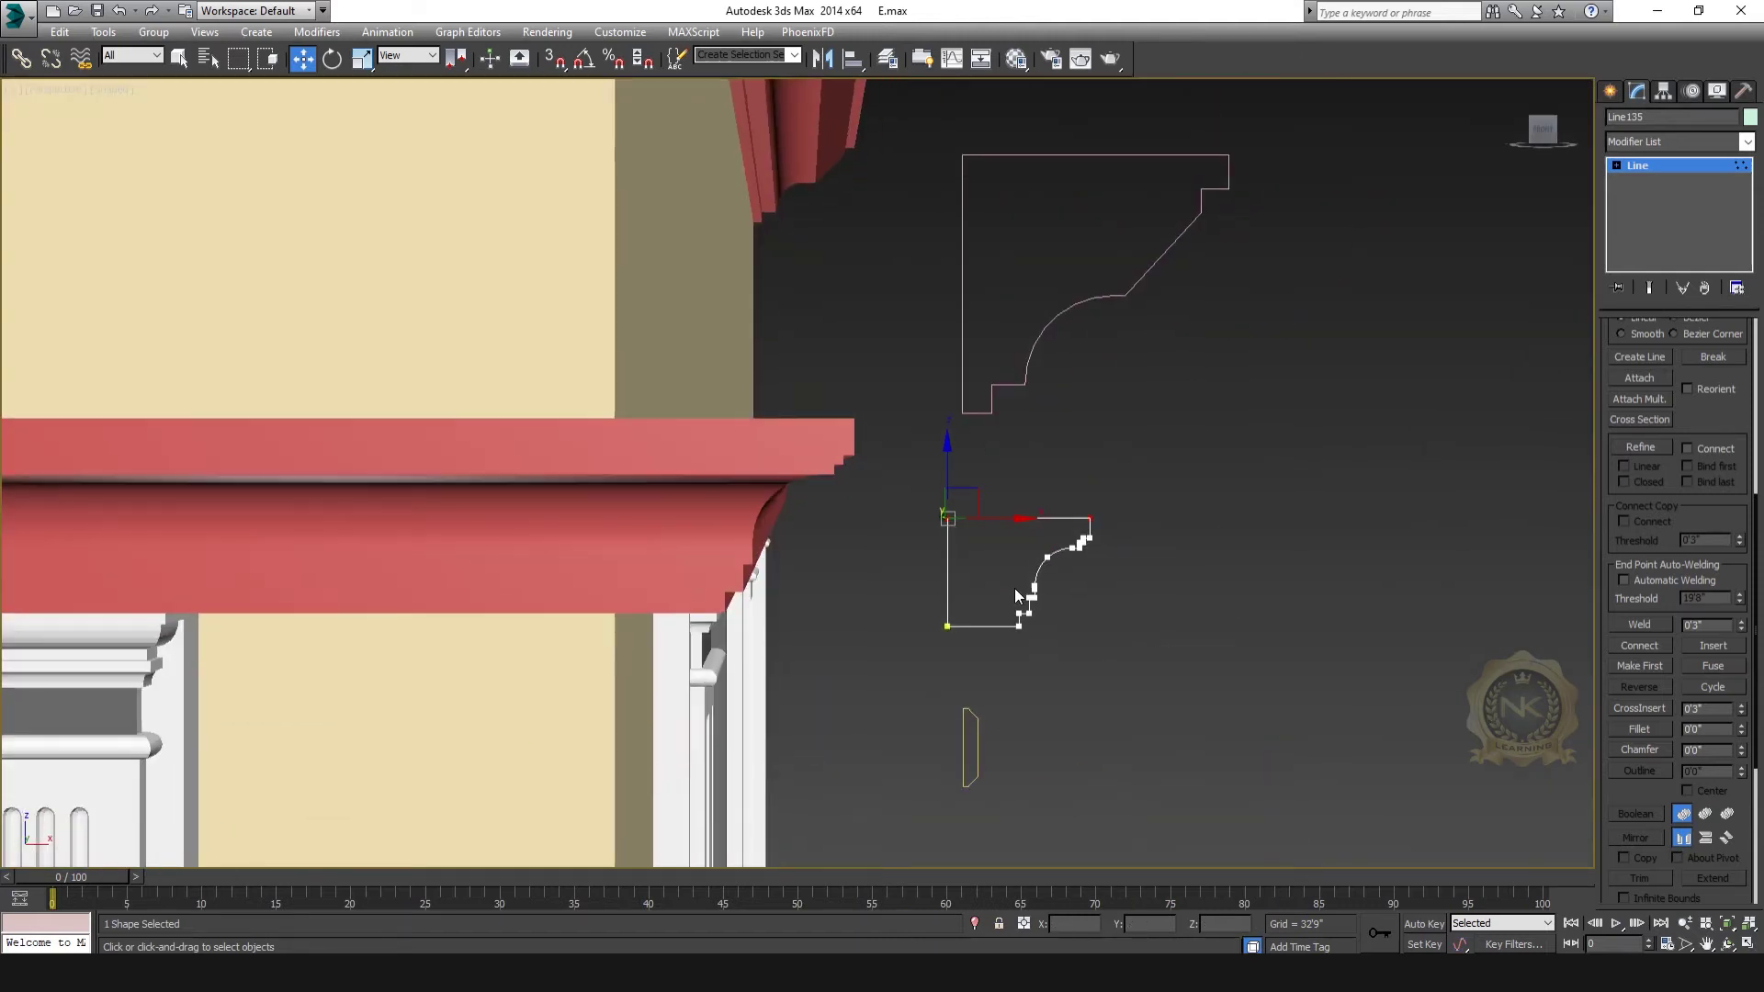
middle_click_drag(956, 470, 877, 460)
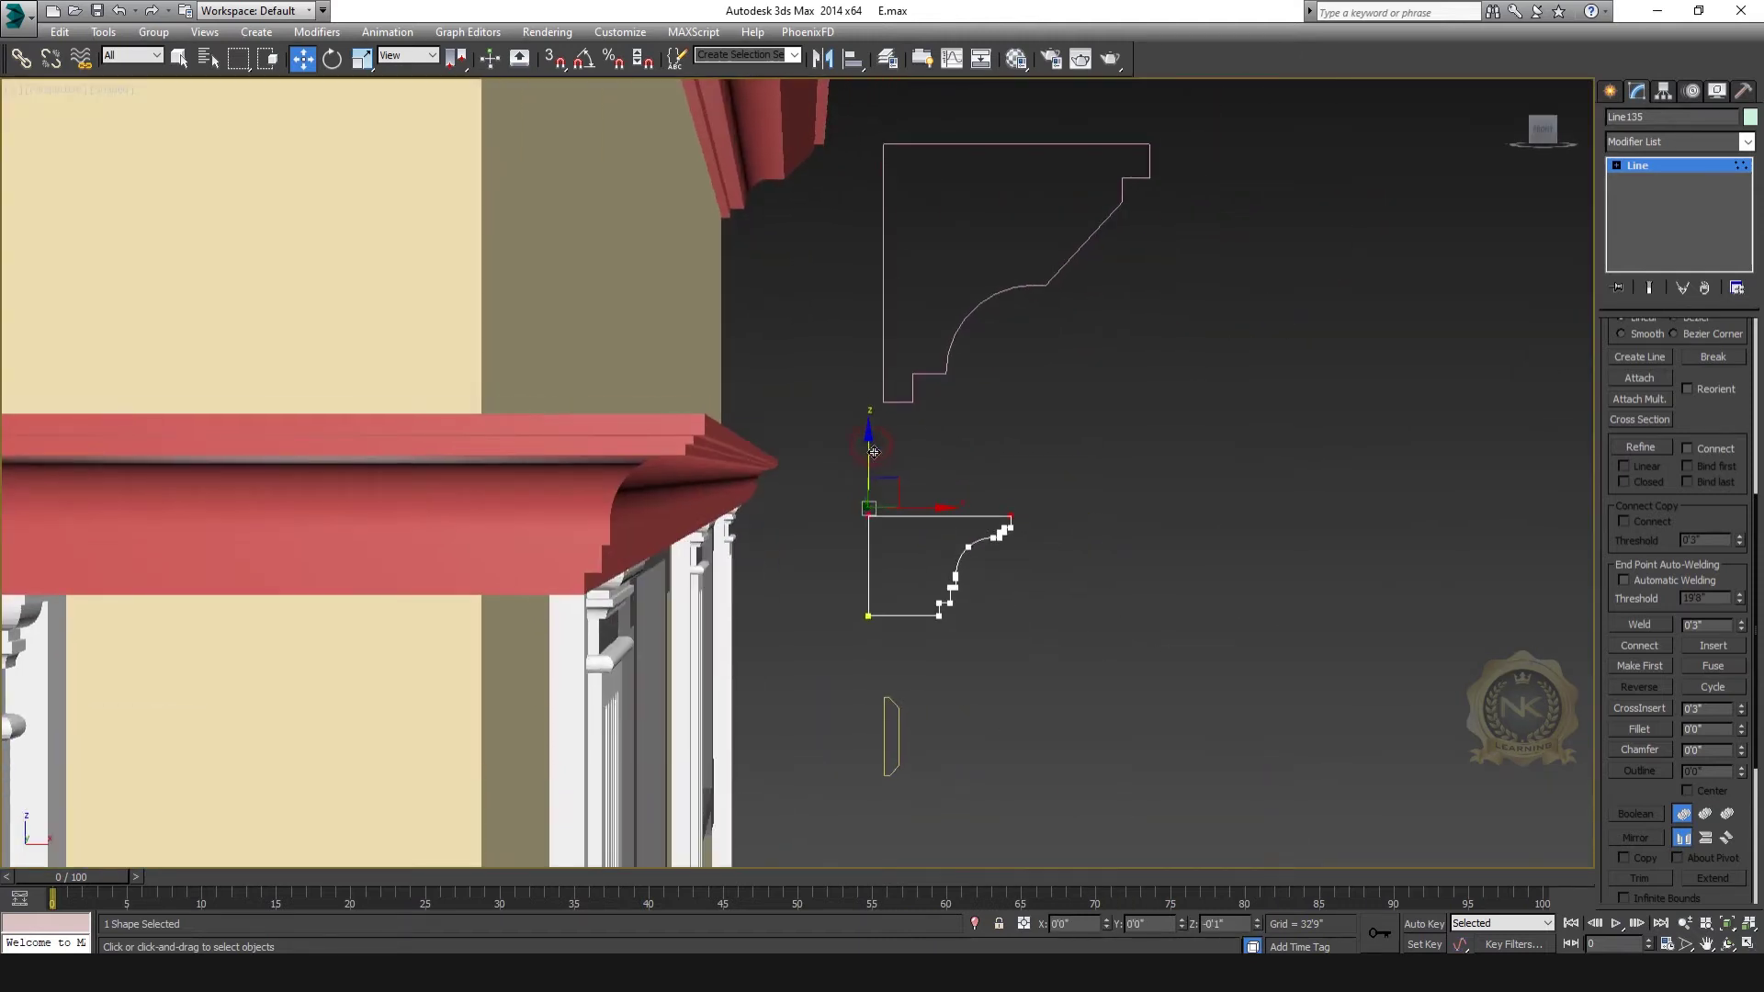
middle_click_drag(1049, 632, 1067, 442)
scroll(1038, 542, "down", 4)
middle_click_drag(1016, 564, 964, 468)
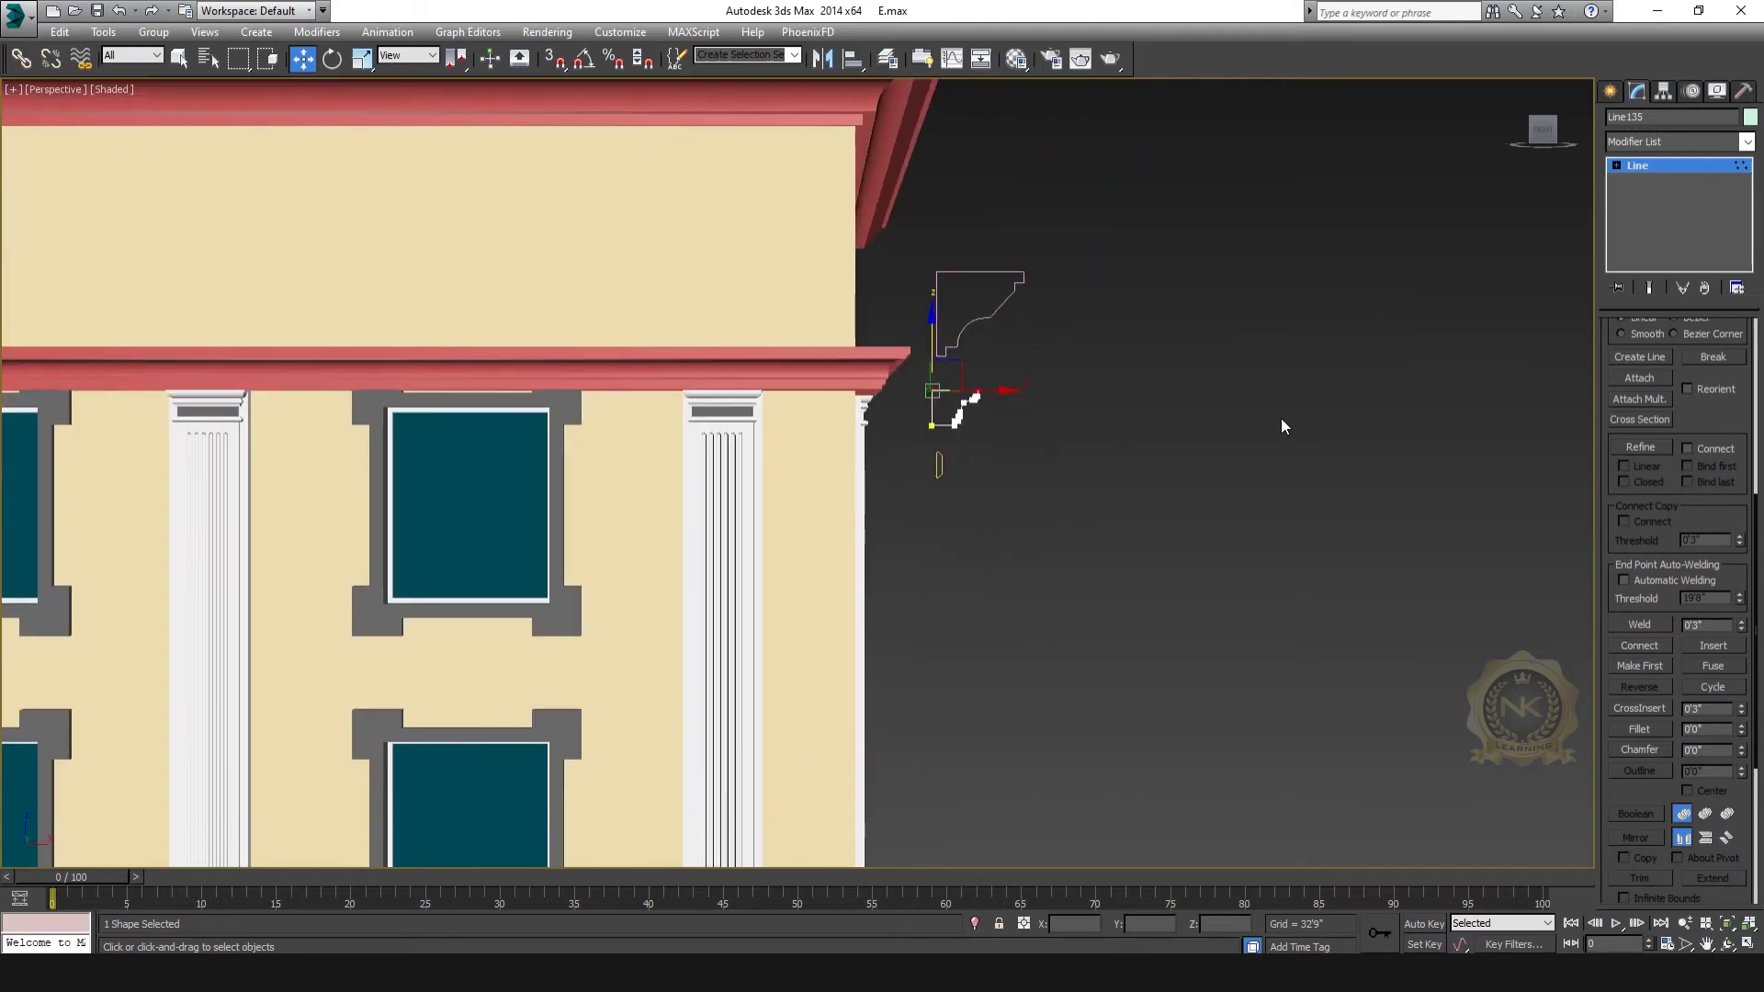
left_click(1677, 167)
Step: Compare the lower cornice's position against the pilasters and top cornice in the front and perspective views
key("alt+w")
right_click(1353, 318)
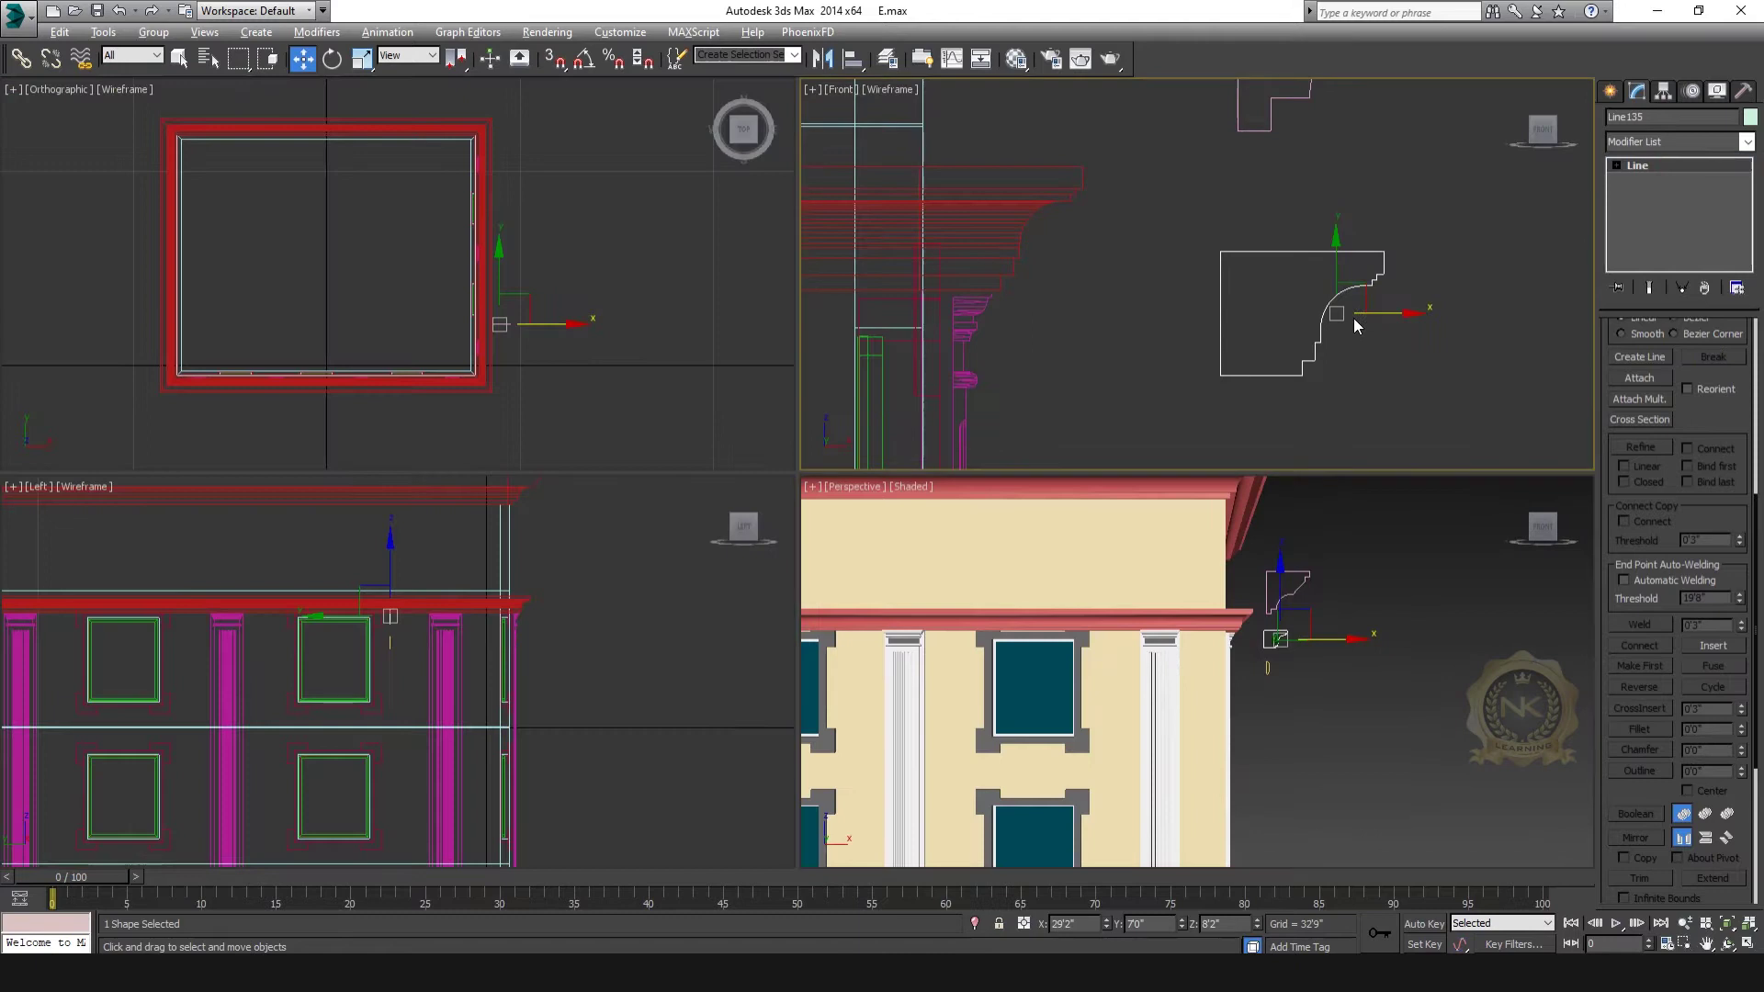
key("alt+w")
scroll(1090, 391, "down", 4)
middle_click_drag(813, 391, 1043, 401)
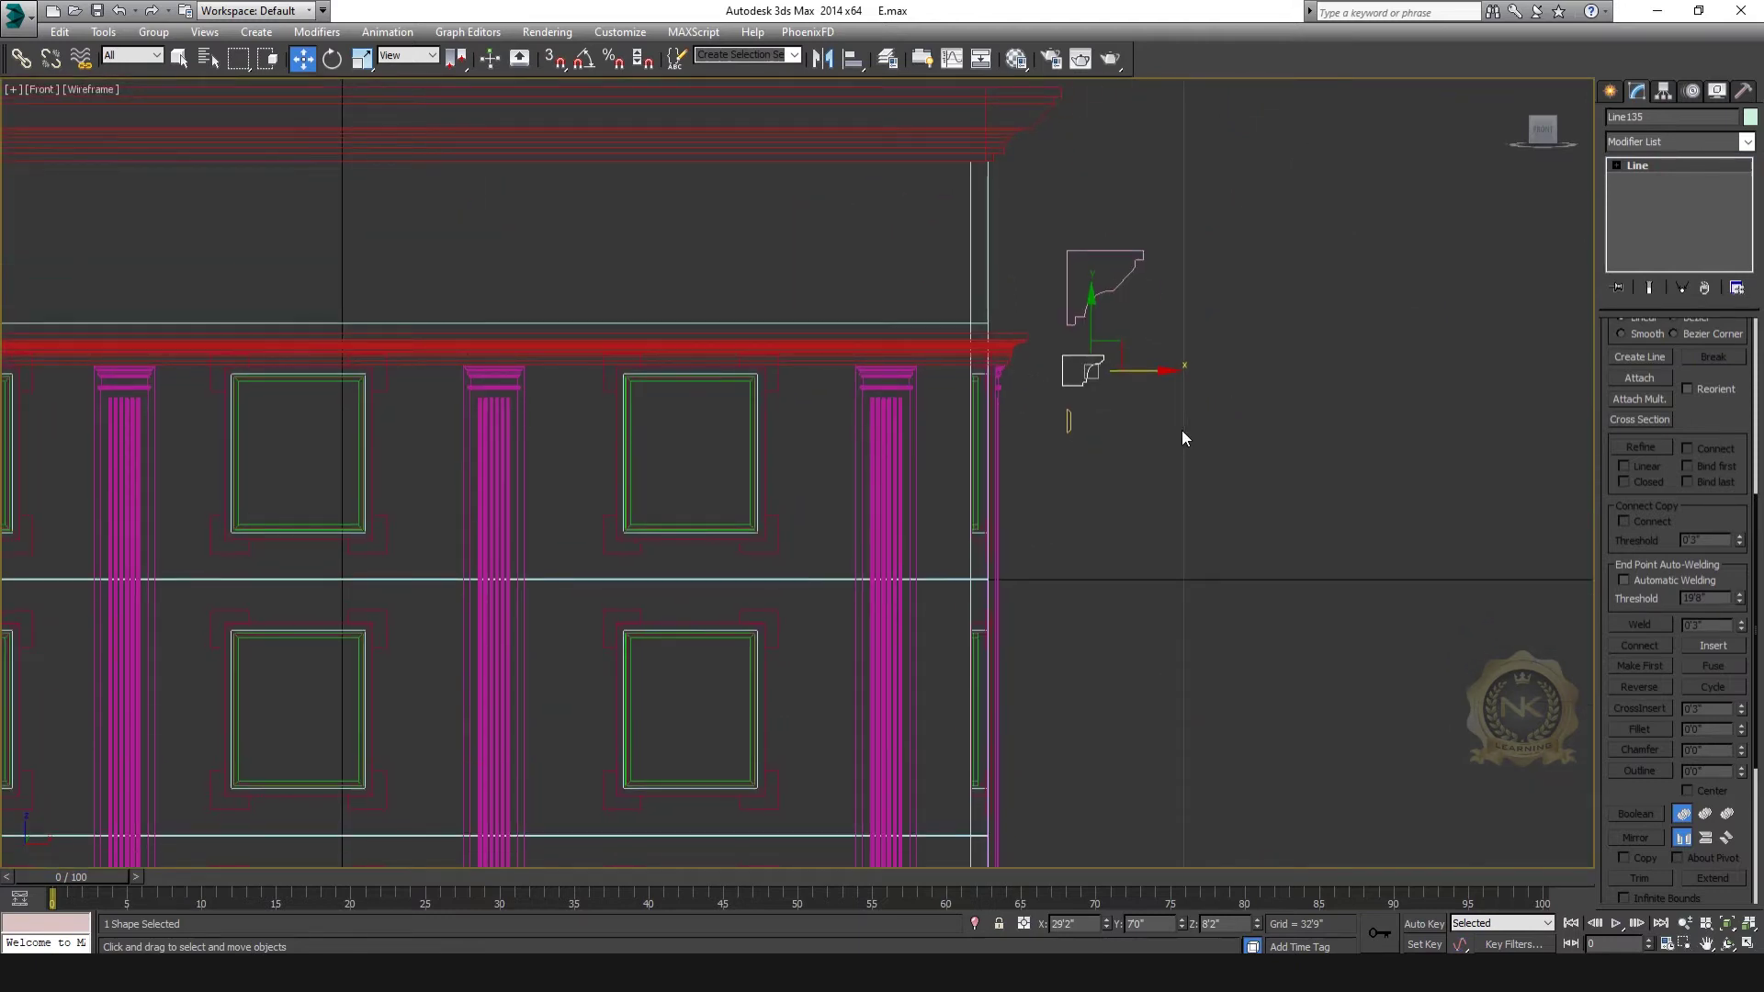
key("alt+w")
right_click(1426, 713)
key("alt+w")
mouse_move(1099, 647)
middle_mouse_down()
mouse_move(994, 592)
mouse_move(929, 519)
mouse_move(904, 426)
mouse_move(958, 541)
middle_mouse_up()
scroll(994, 593, "down", 5)
scroll(813, 469, "up", 5)
middle_click_drag(809, 481, 1032, 436)
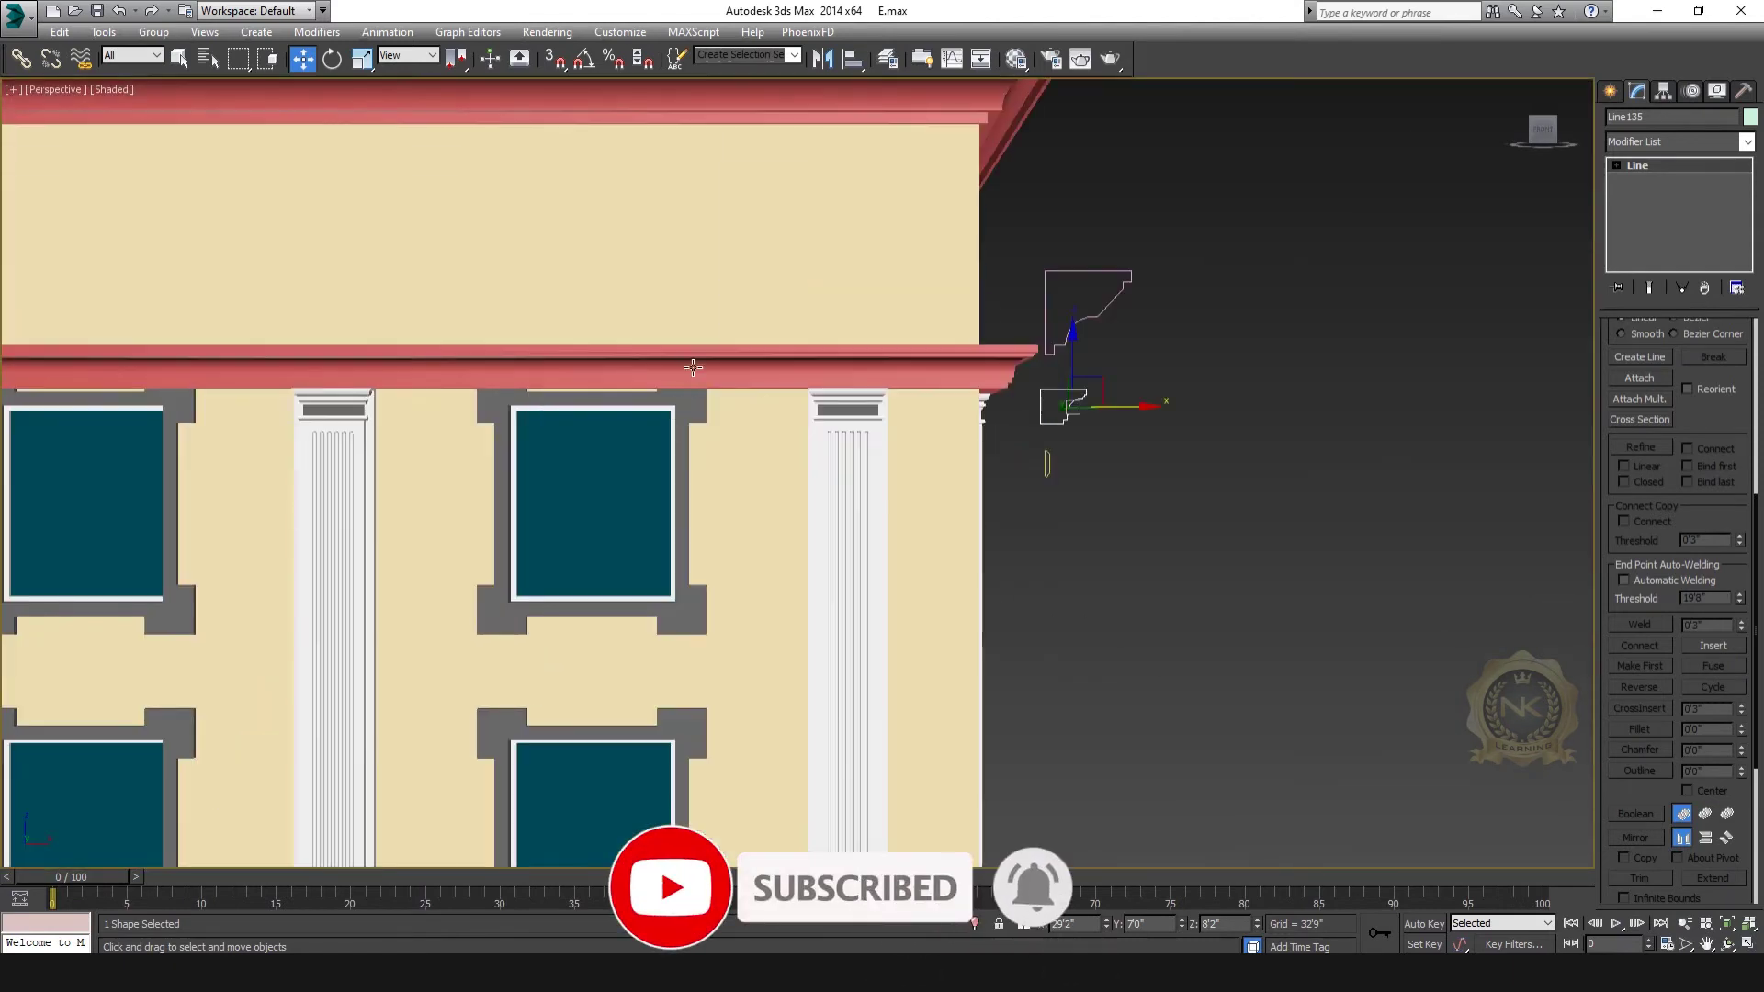
Step: Raise the lower cornice above the pilaster capitals in the front view, to a height of about 9'8"
key("alt+w")
right_click(1276, 224)
key("alt+w")
left_click(929, 346)
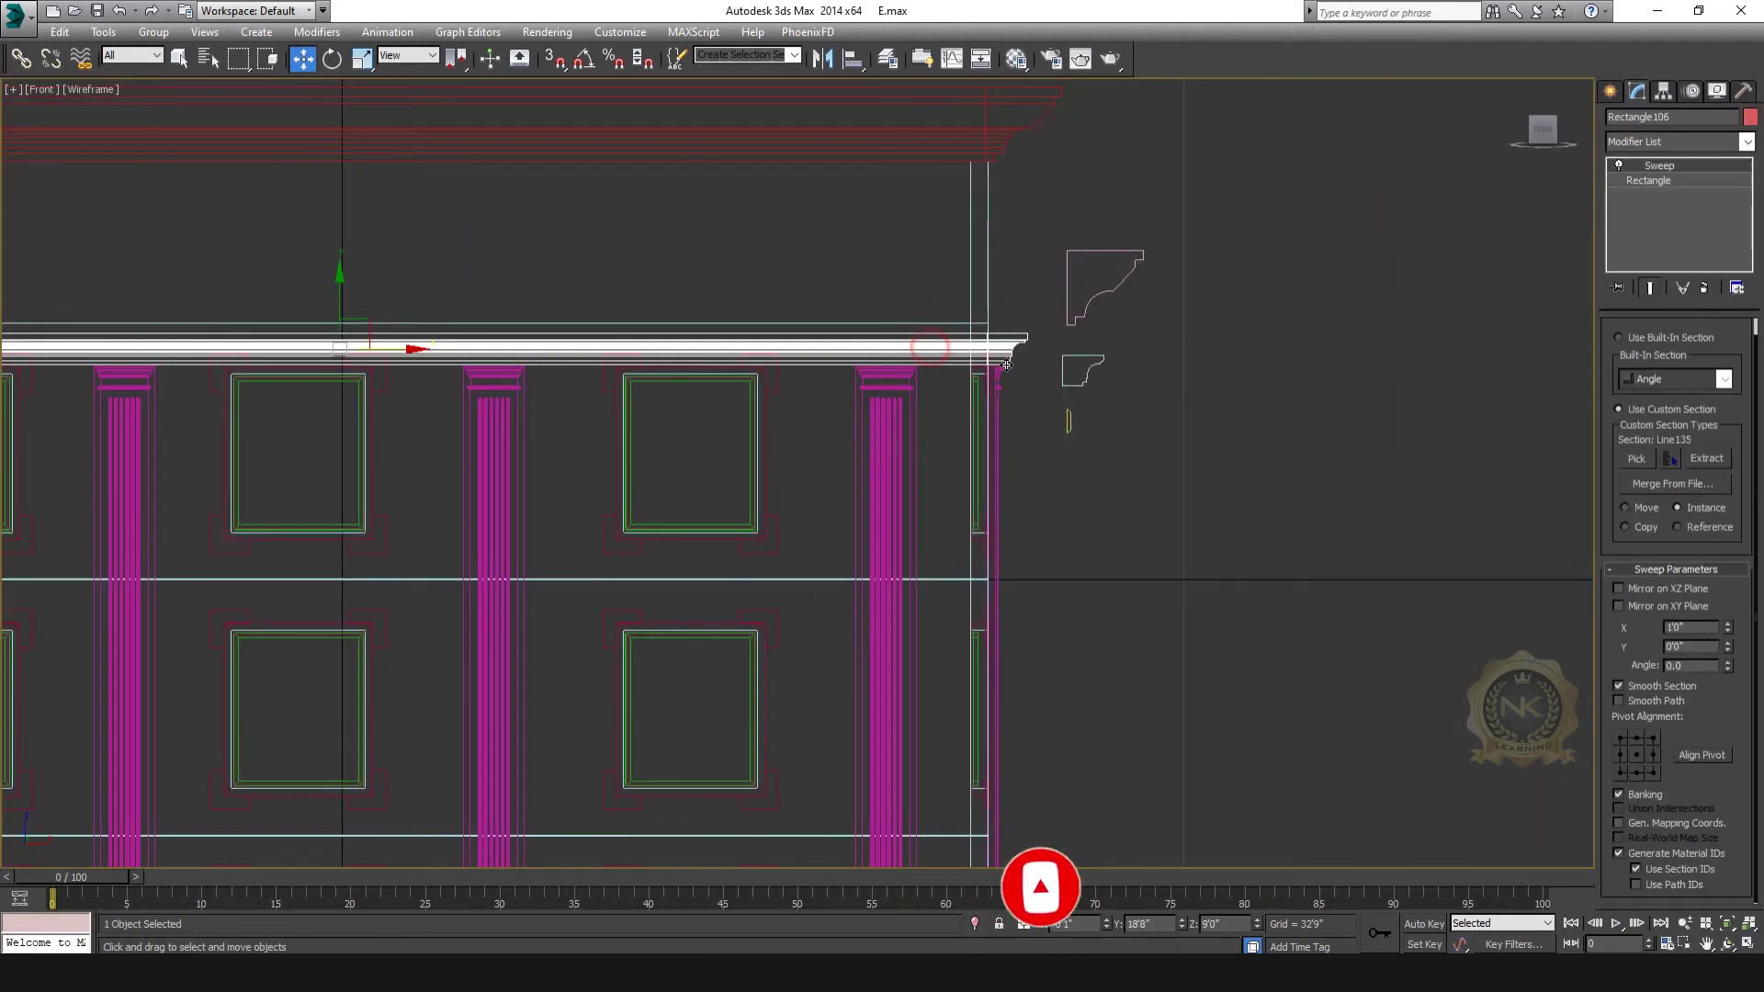
middle_click_drag(682, 412, 811, 453)
scroll(597, 407, "up", 2)
left_click_drag(417, 319, 434, 291)
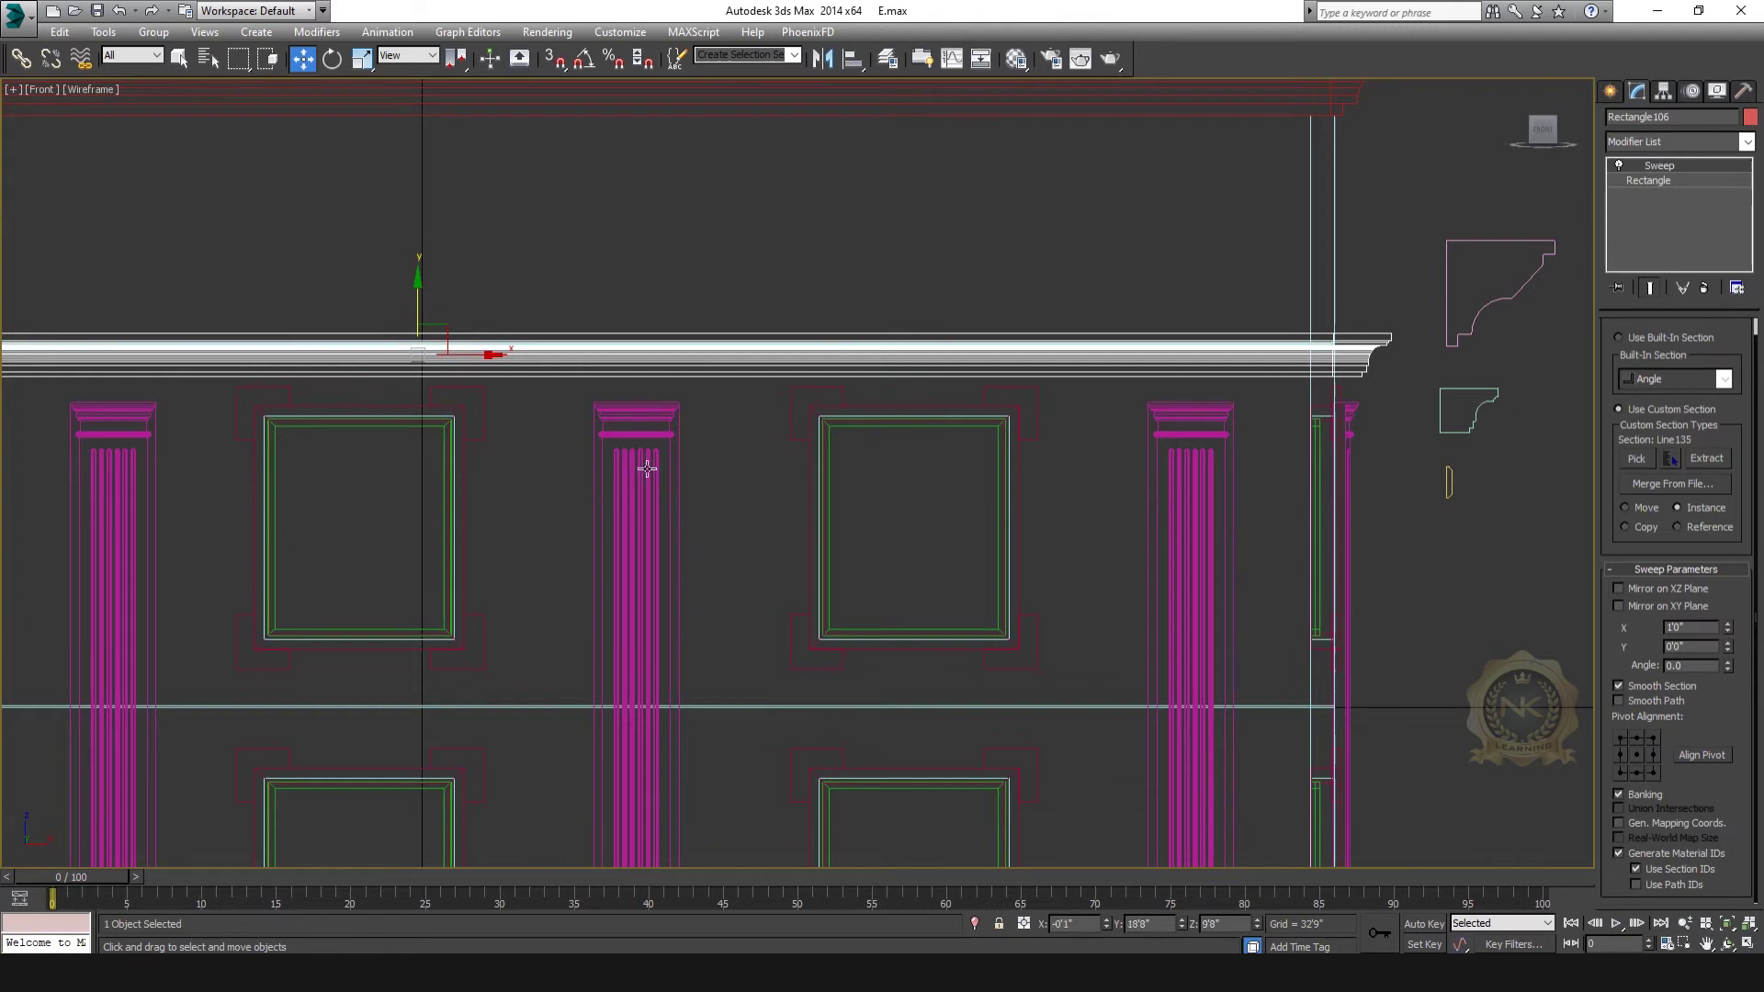
Step: Attach the other three front pilasters to the leftmost front pilaster's mesh
scroll(633, 469, "down", 5)
left_click(395, 393)
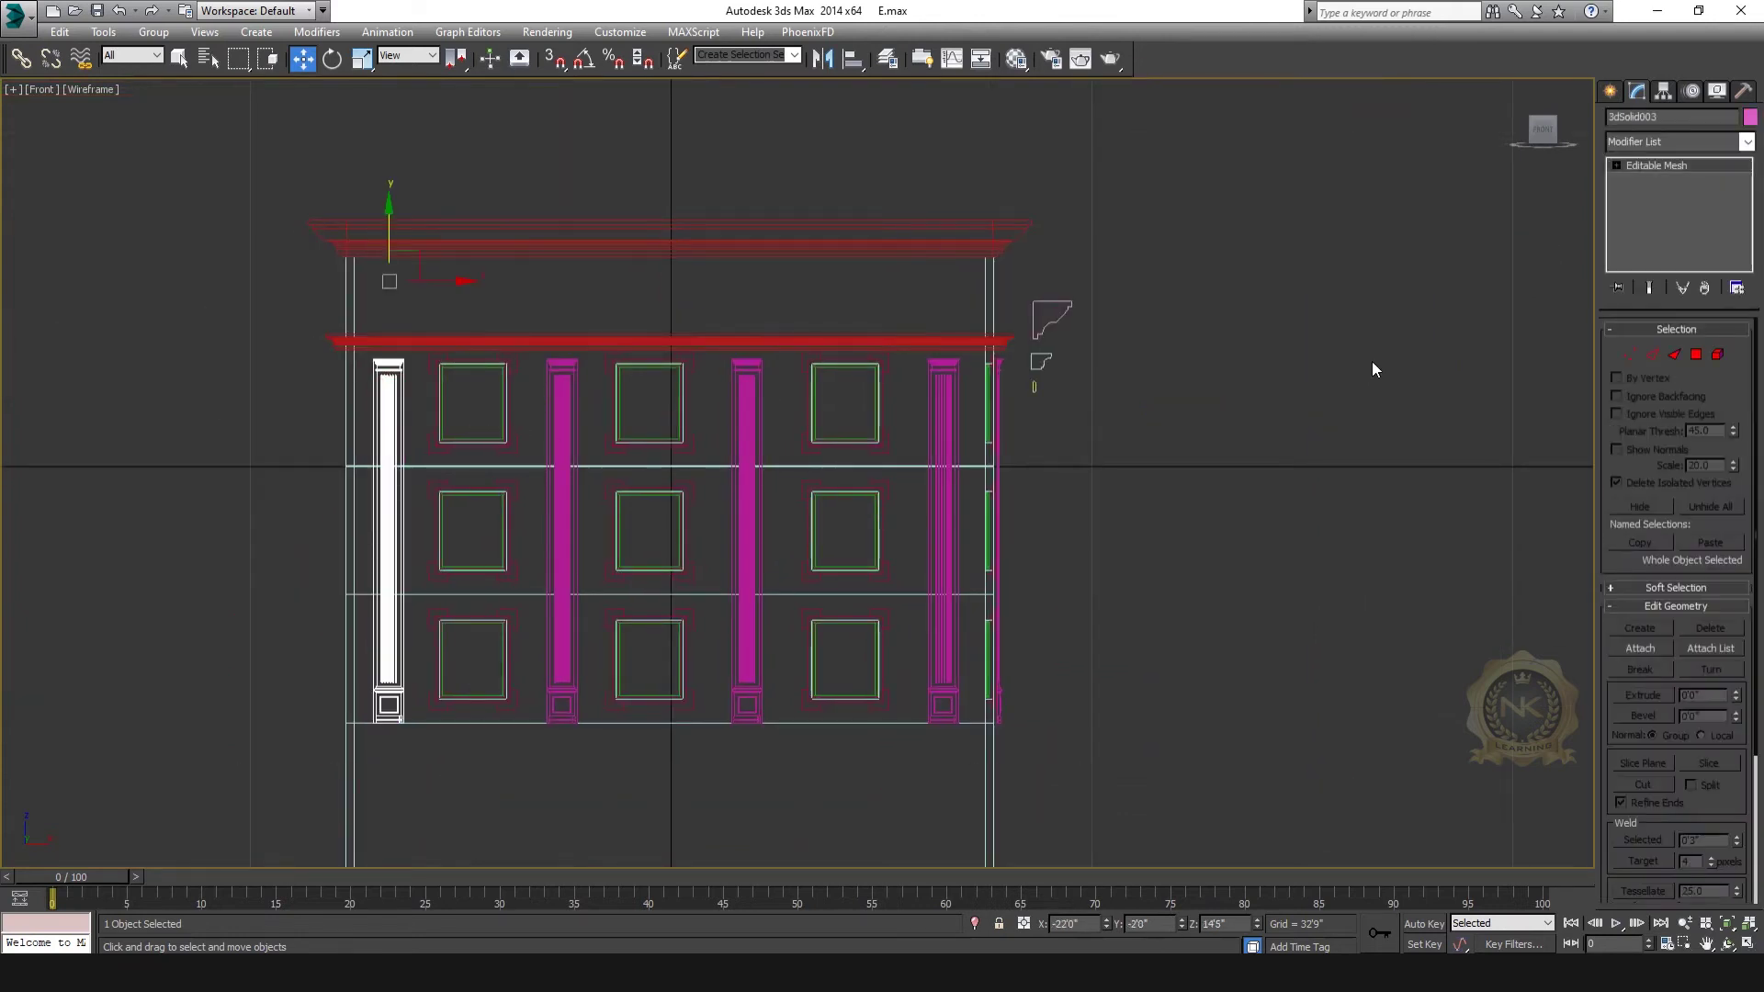
left_click(1641, 648)
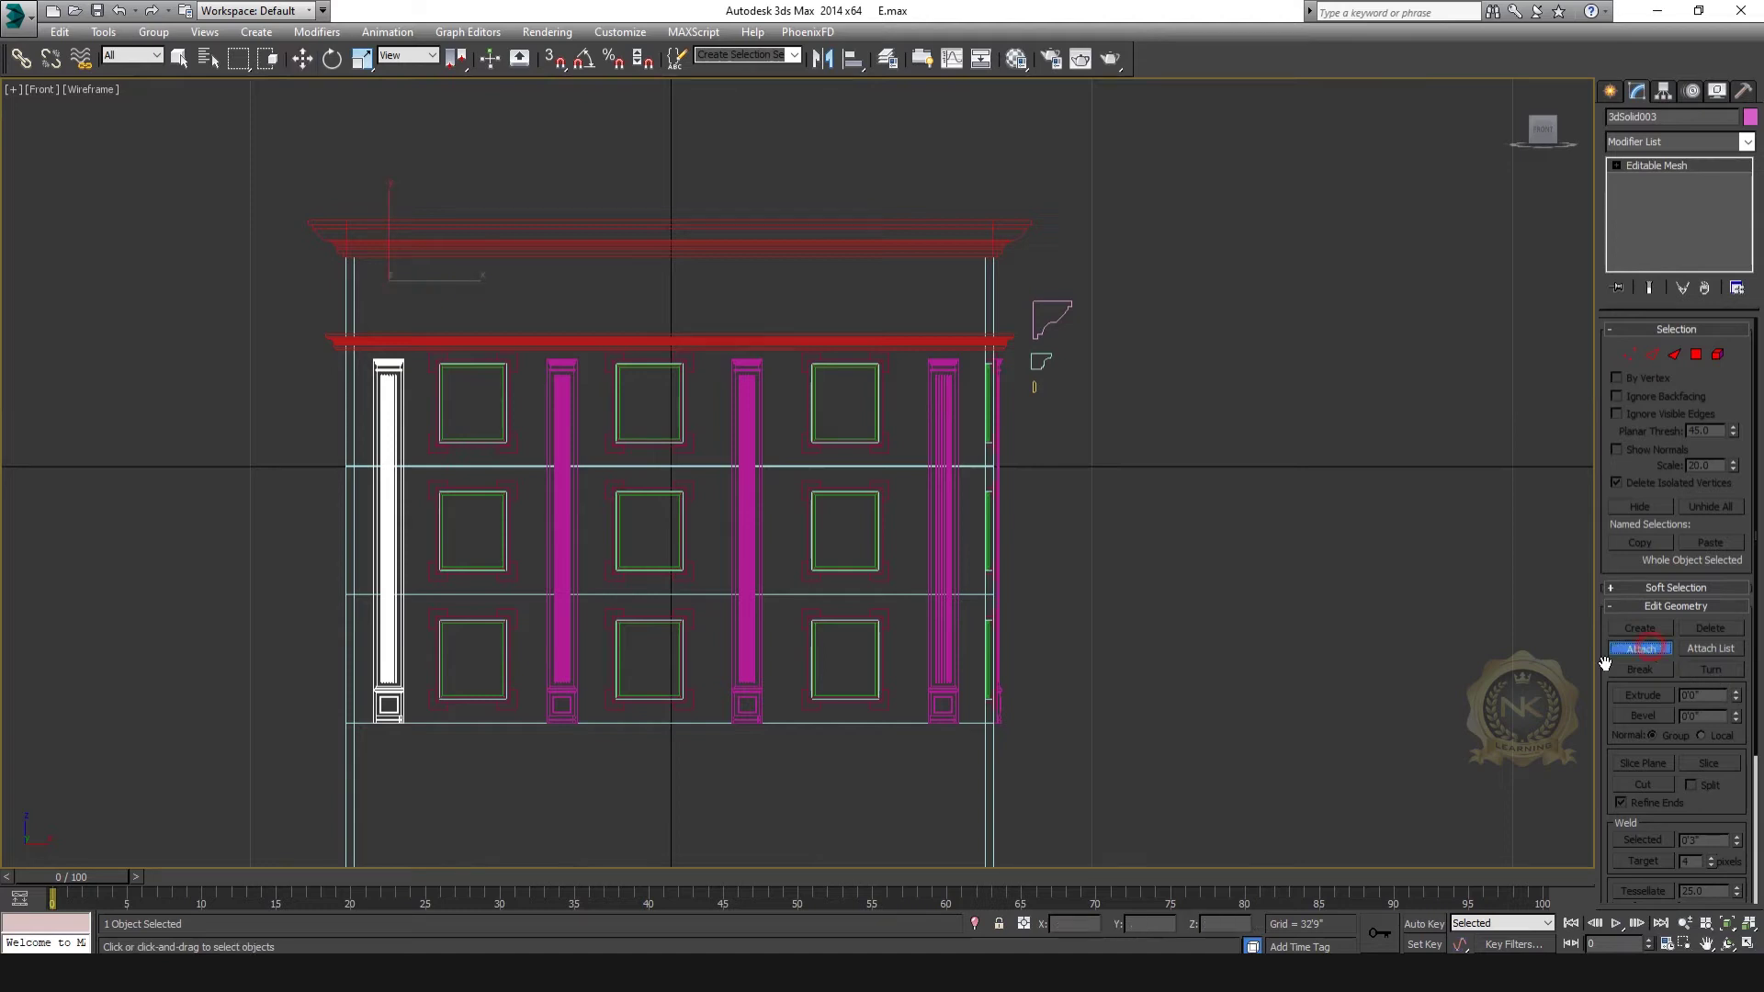
left_click(566, 383)
left_click(749, 409)
left_click(940, 400)
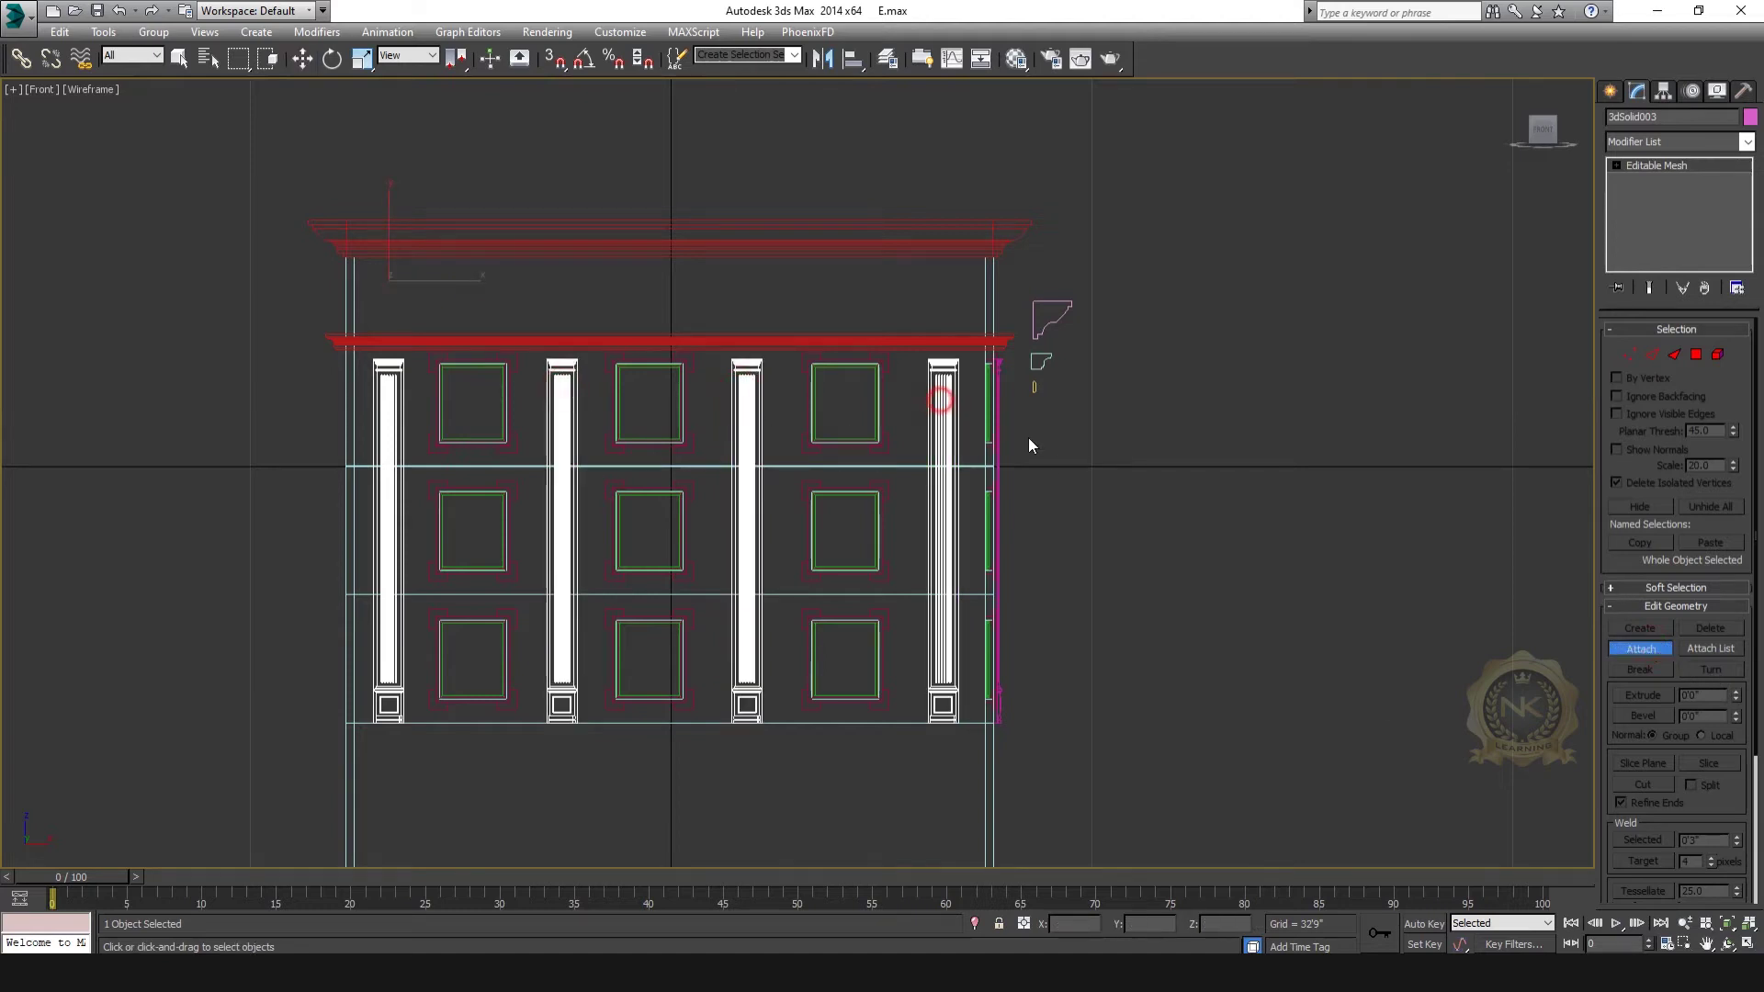
Step: Attach the side-wall pilasters to the same mesh in the perspective view
key("alt+w")
left_click(1271, 650)
key("alt+w")
middle_click_drag(1167, 600, 879, 560)
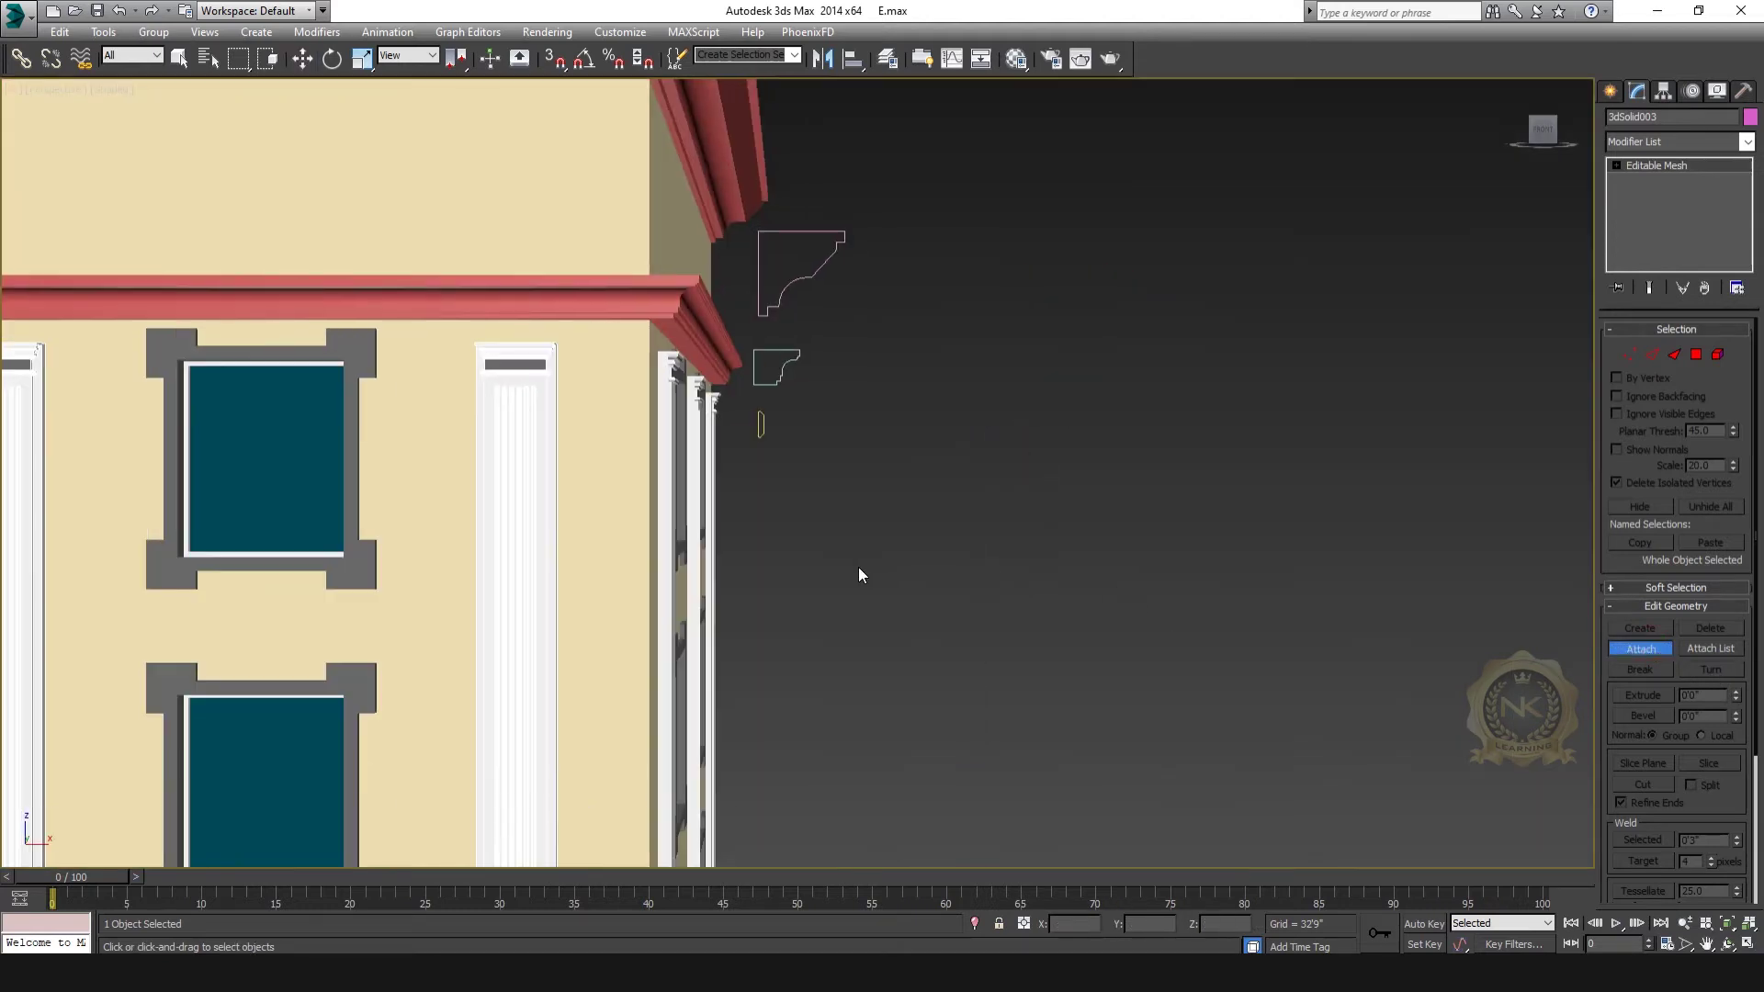
left_click(711, 428)
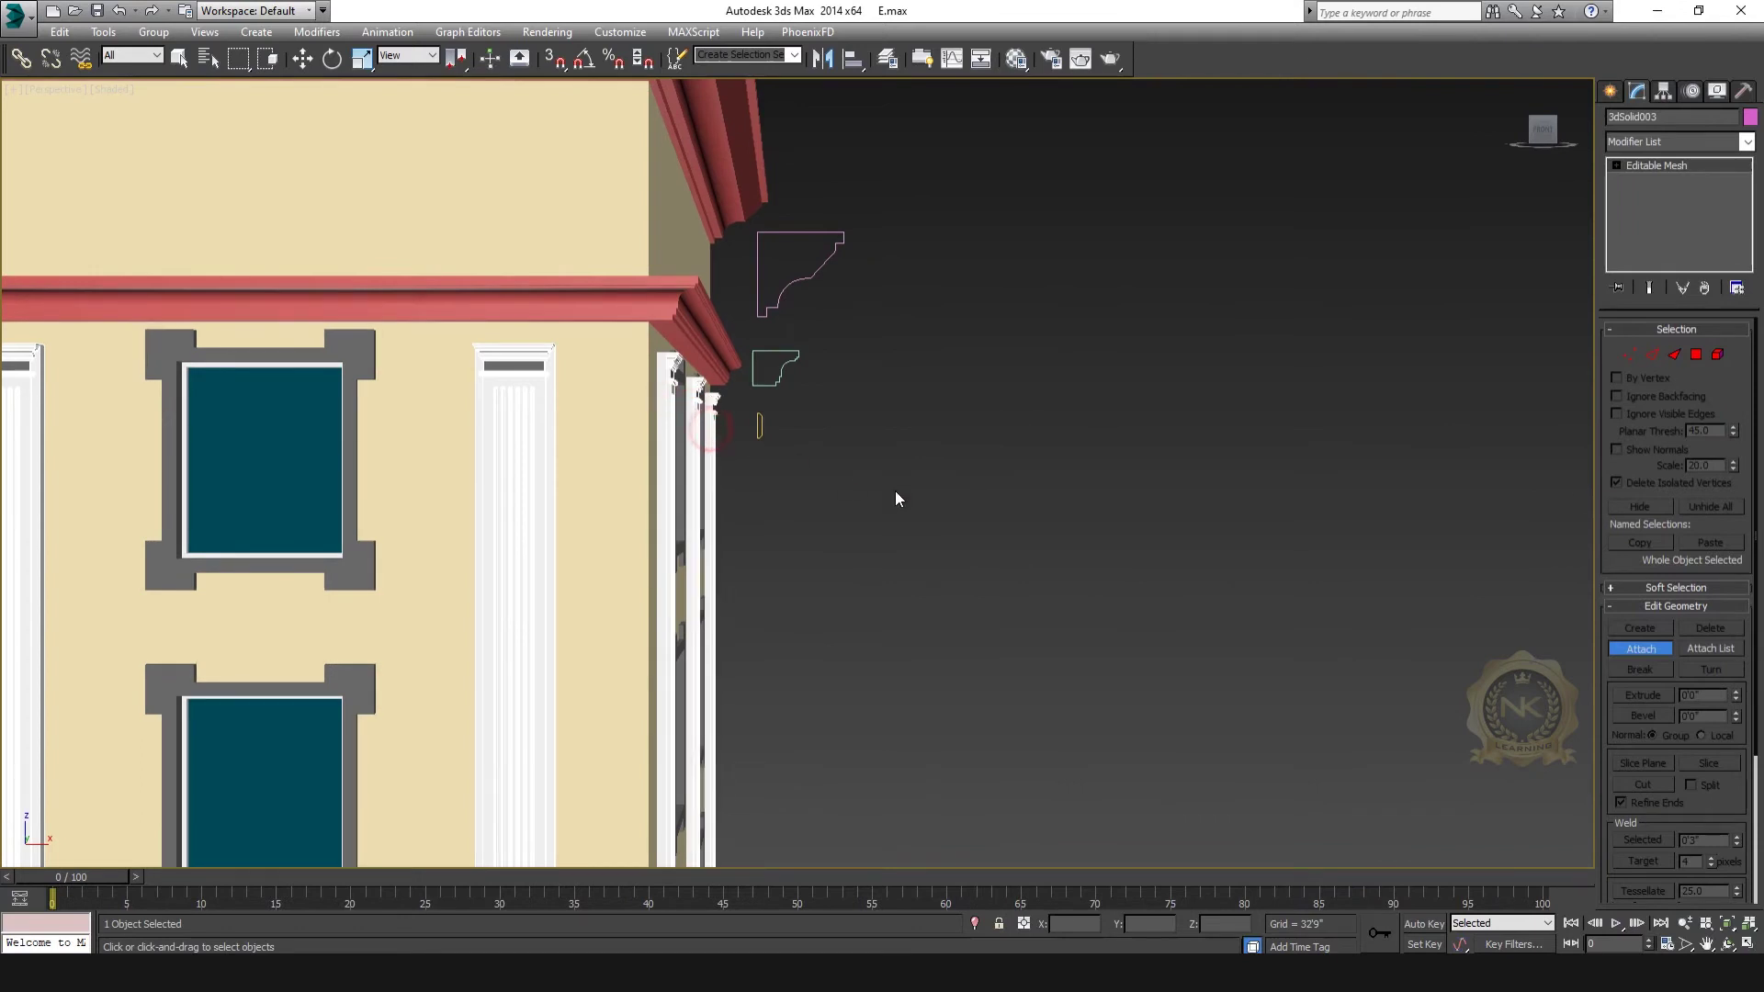
Step: Raise the upper vertices of the combined pilasters by about 0'8" so the capitals meet the lower cornice's underside
left_click(1628, 357)
key("alt+w")
right_click(1239, 274)
key("alt+w")
scroll(1005, 468, "down", 2)
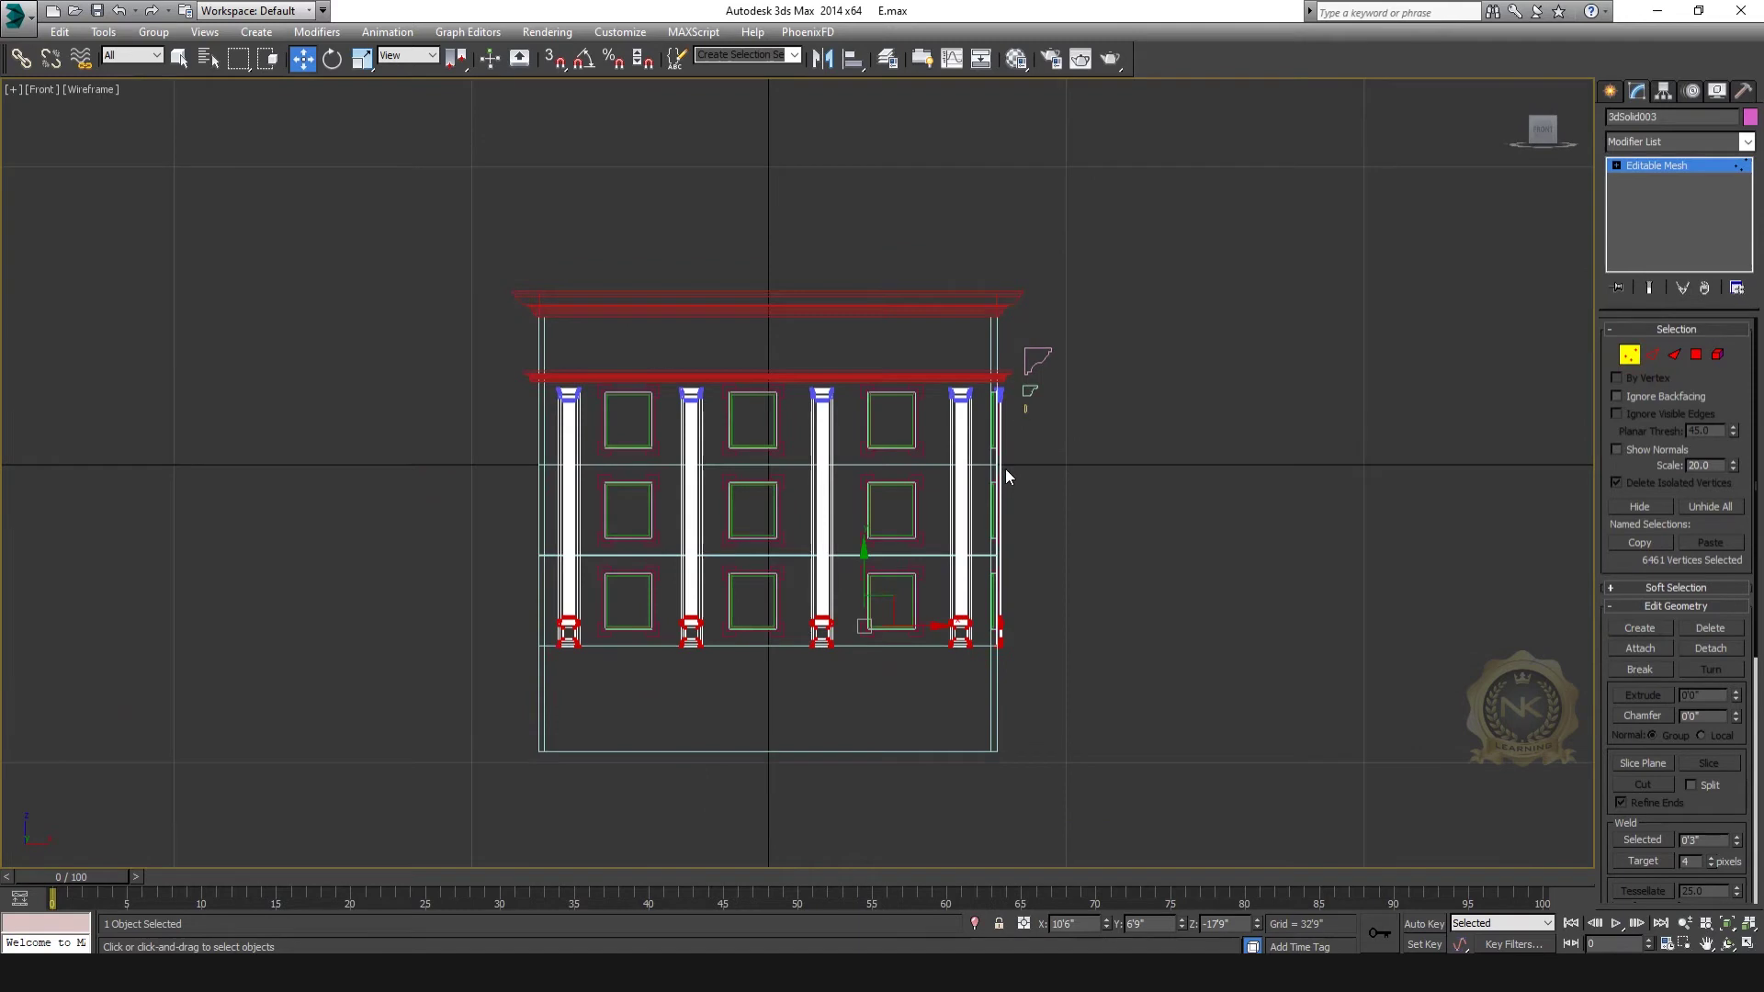
scroll(994, 493, "up", 4)
left_click_drag(1207, 494, 1209, 493)
scroll(866, 448, "up", 6)
middle_click_drag(864, 450, 1277, 643)
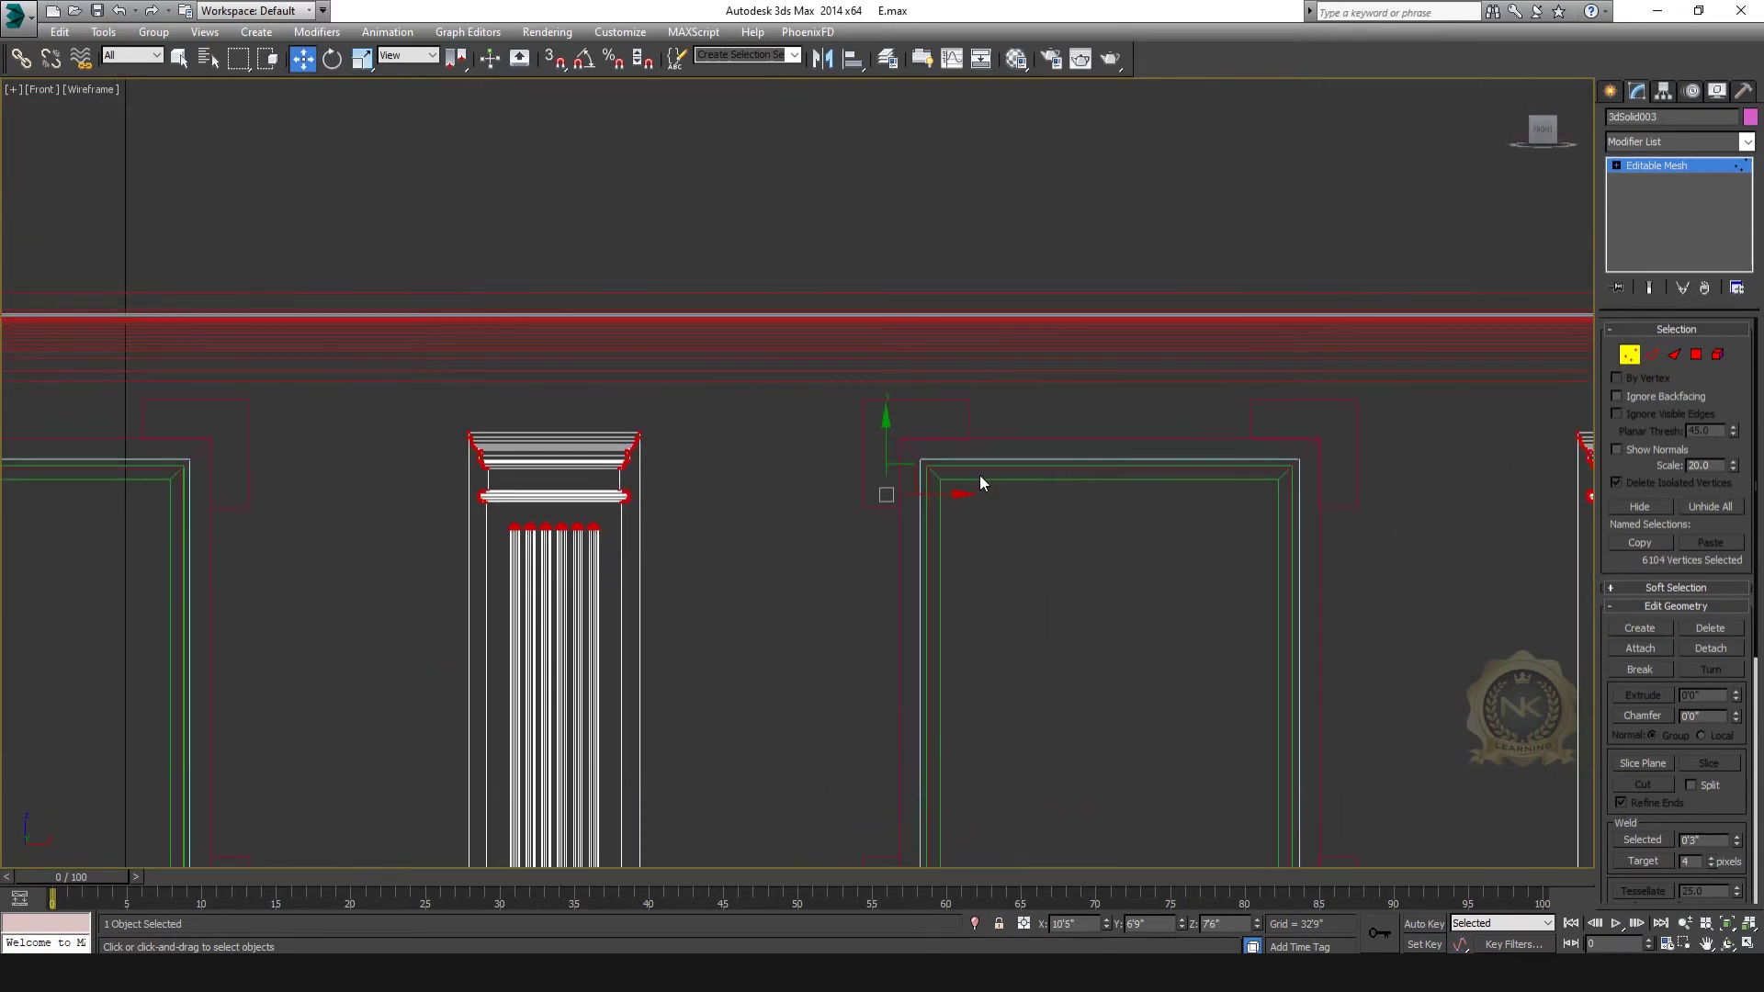
scroll(988, 426, "down", 4)
scroll(913, 417, "up", 4)
left_click_drag(909, 425, 937, 381)
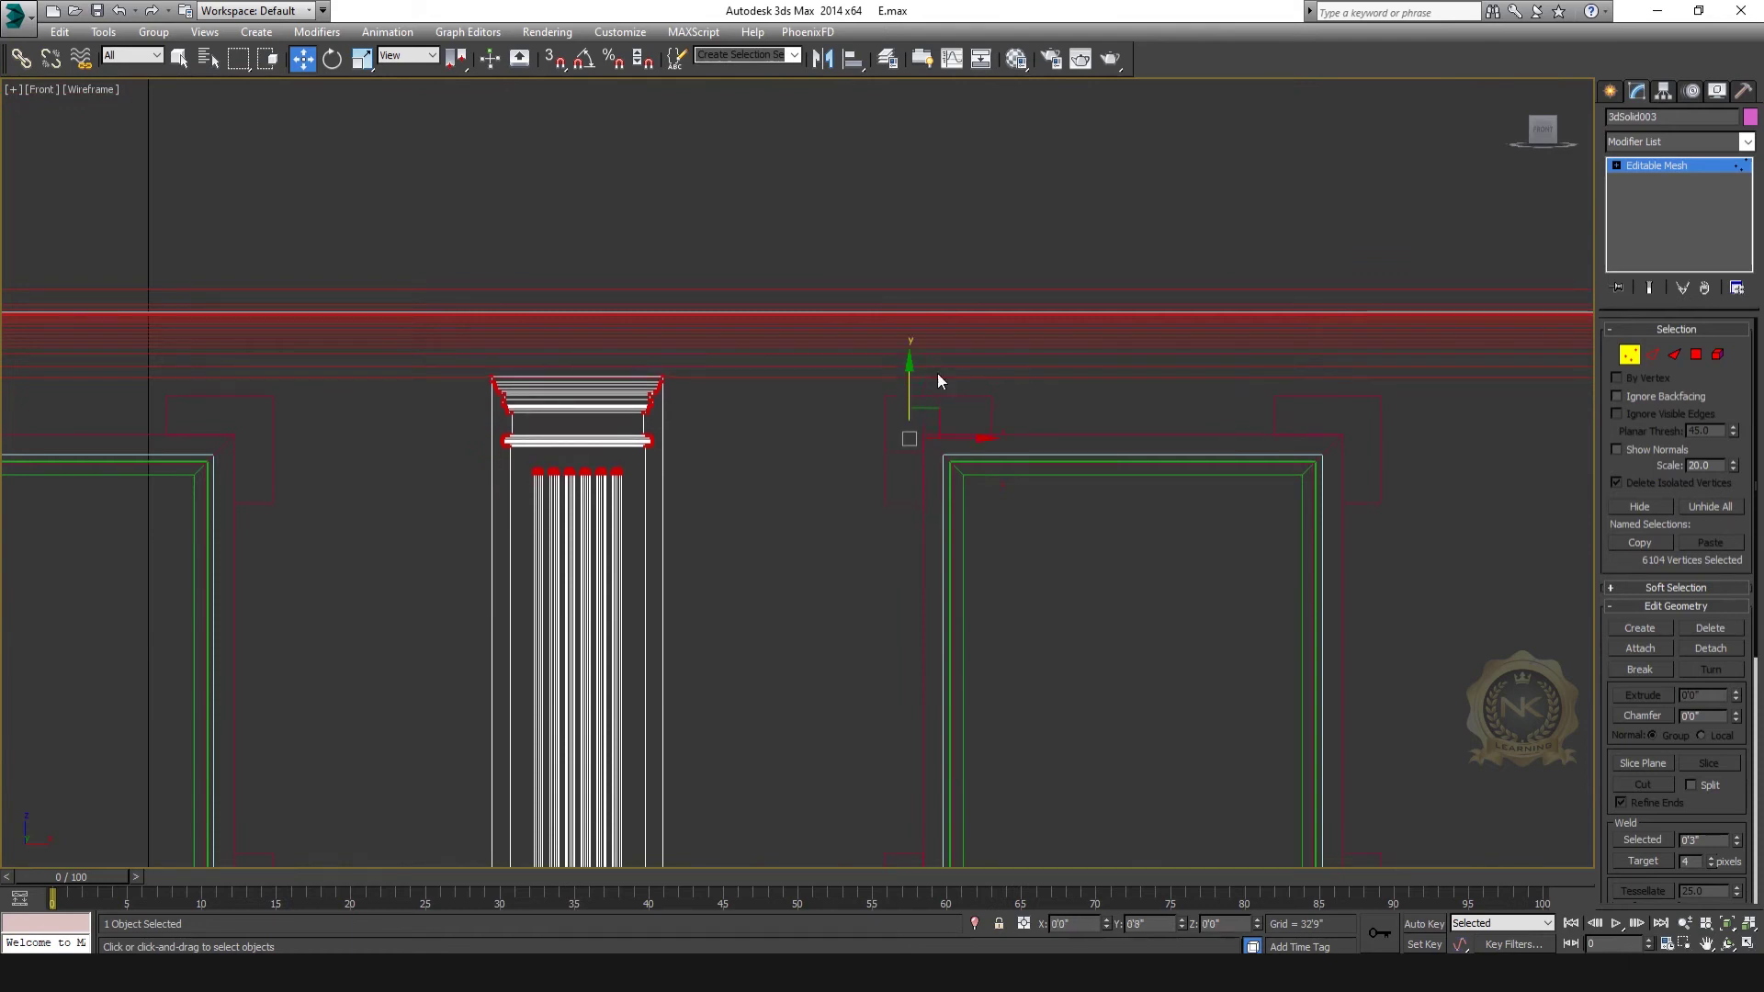
Step: Leave vertex editing and examine how the raised pilasters meet the lower cornice in the shaded perspective view
key("alt+w")
right_click(1308, 613)
key("alt+w")
left_click(1657, 167)
middle_click_drag(1063, 457, 1159, 366)
middle_click_drag(880, 521, 855, 663)
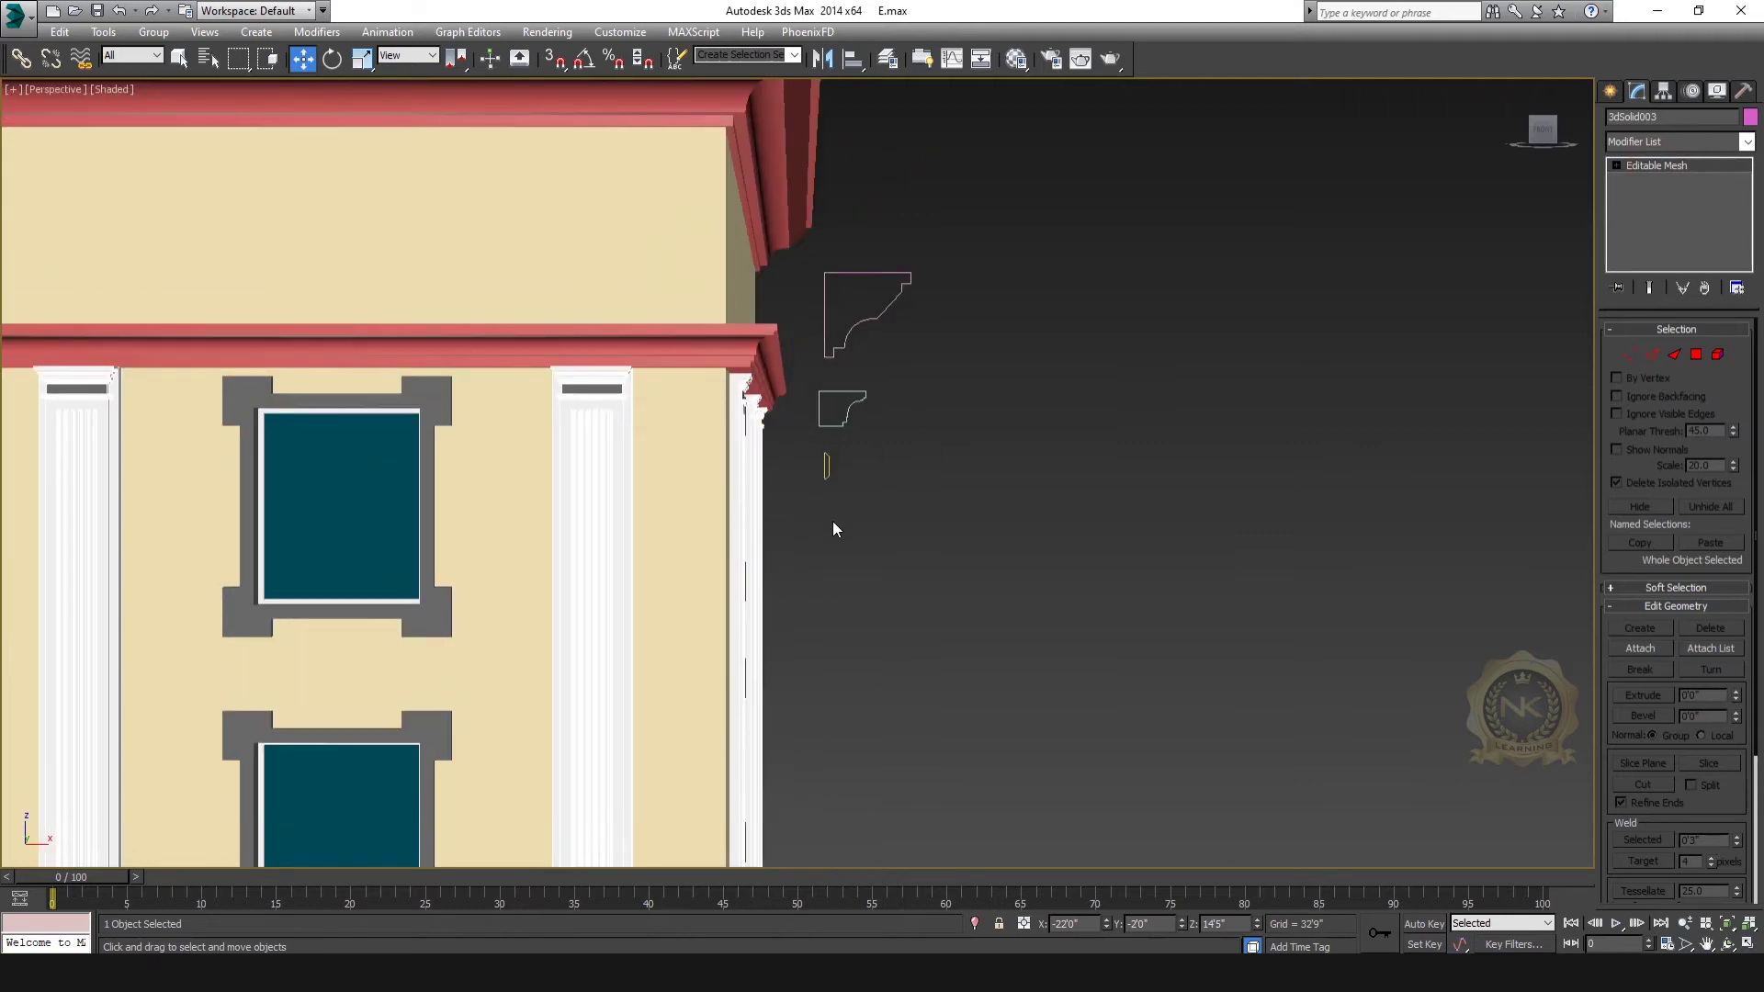
scroll(834, 524, "down", 3)
middle_click_drag(956, 418, 1135, 380)
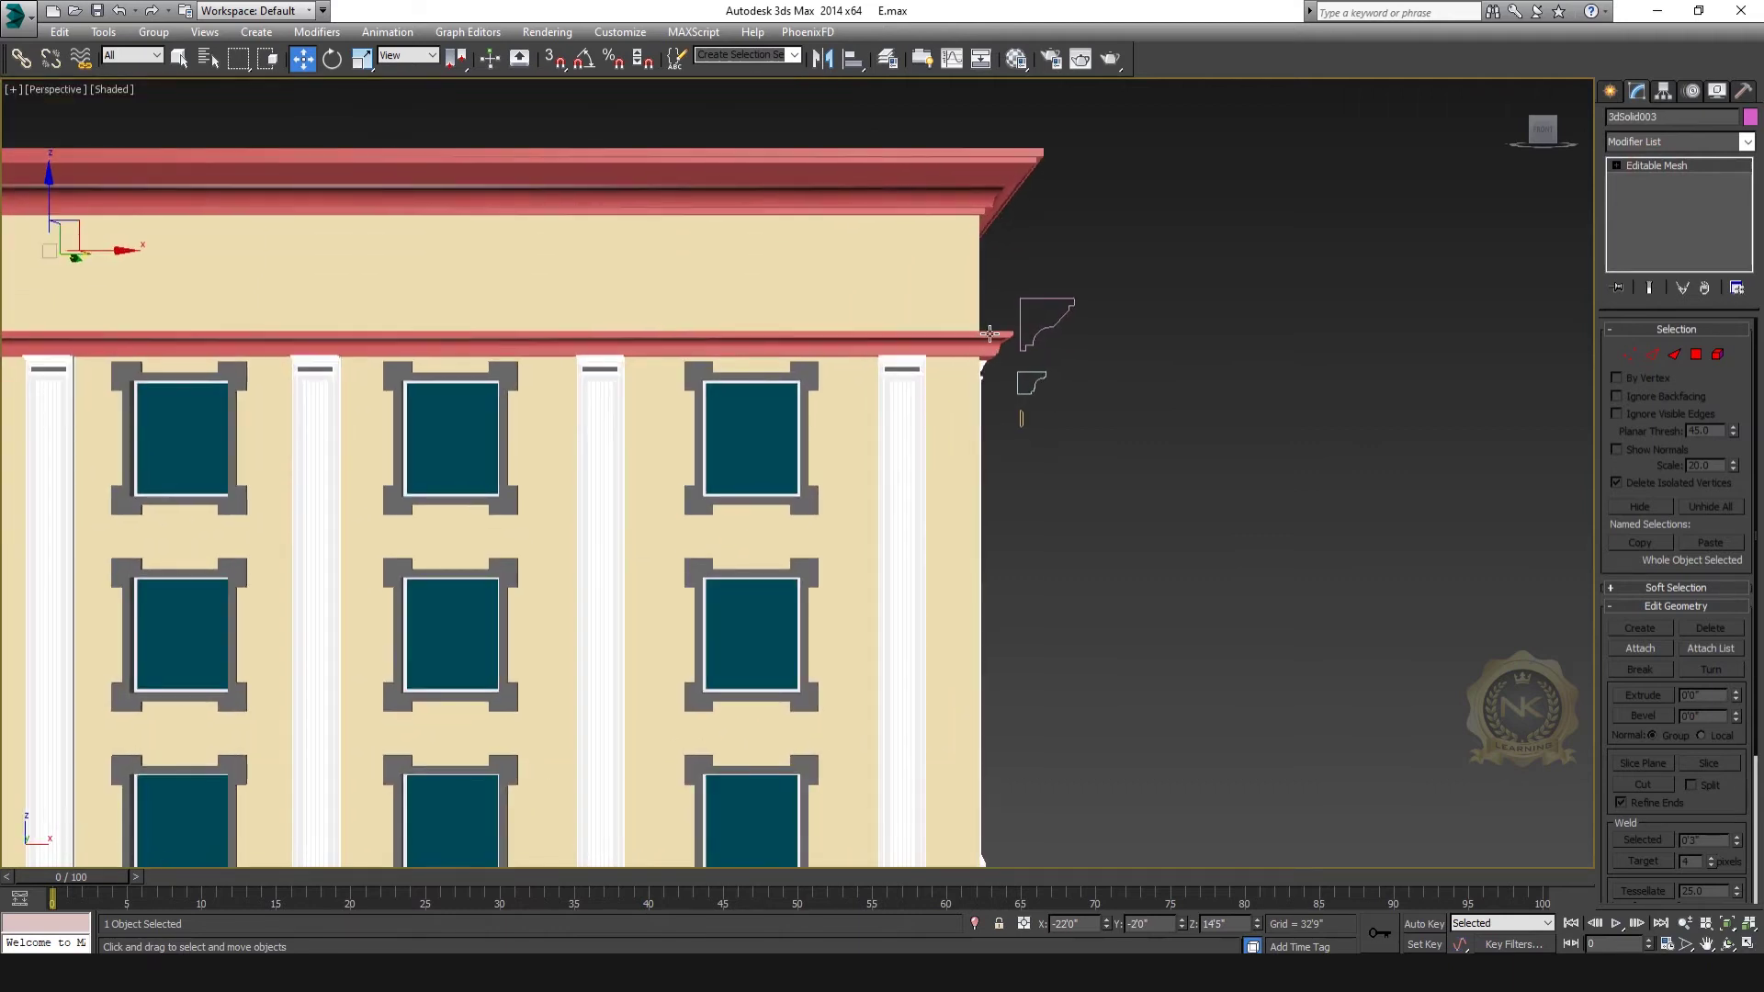
middle_click_drag(1035, 336, 913, 456)
scroll(905, 316, "up", 3)
middle_click_drag(1034, 303, 877, 334)
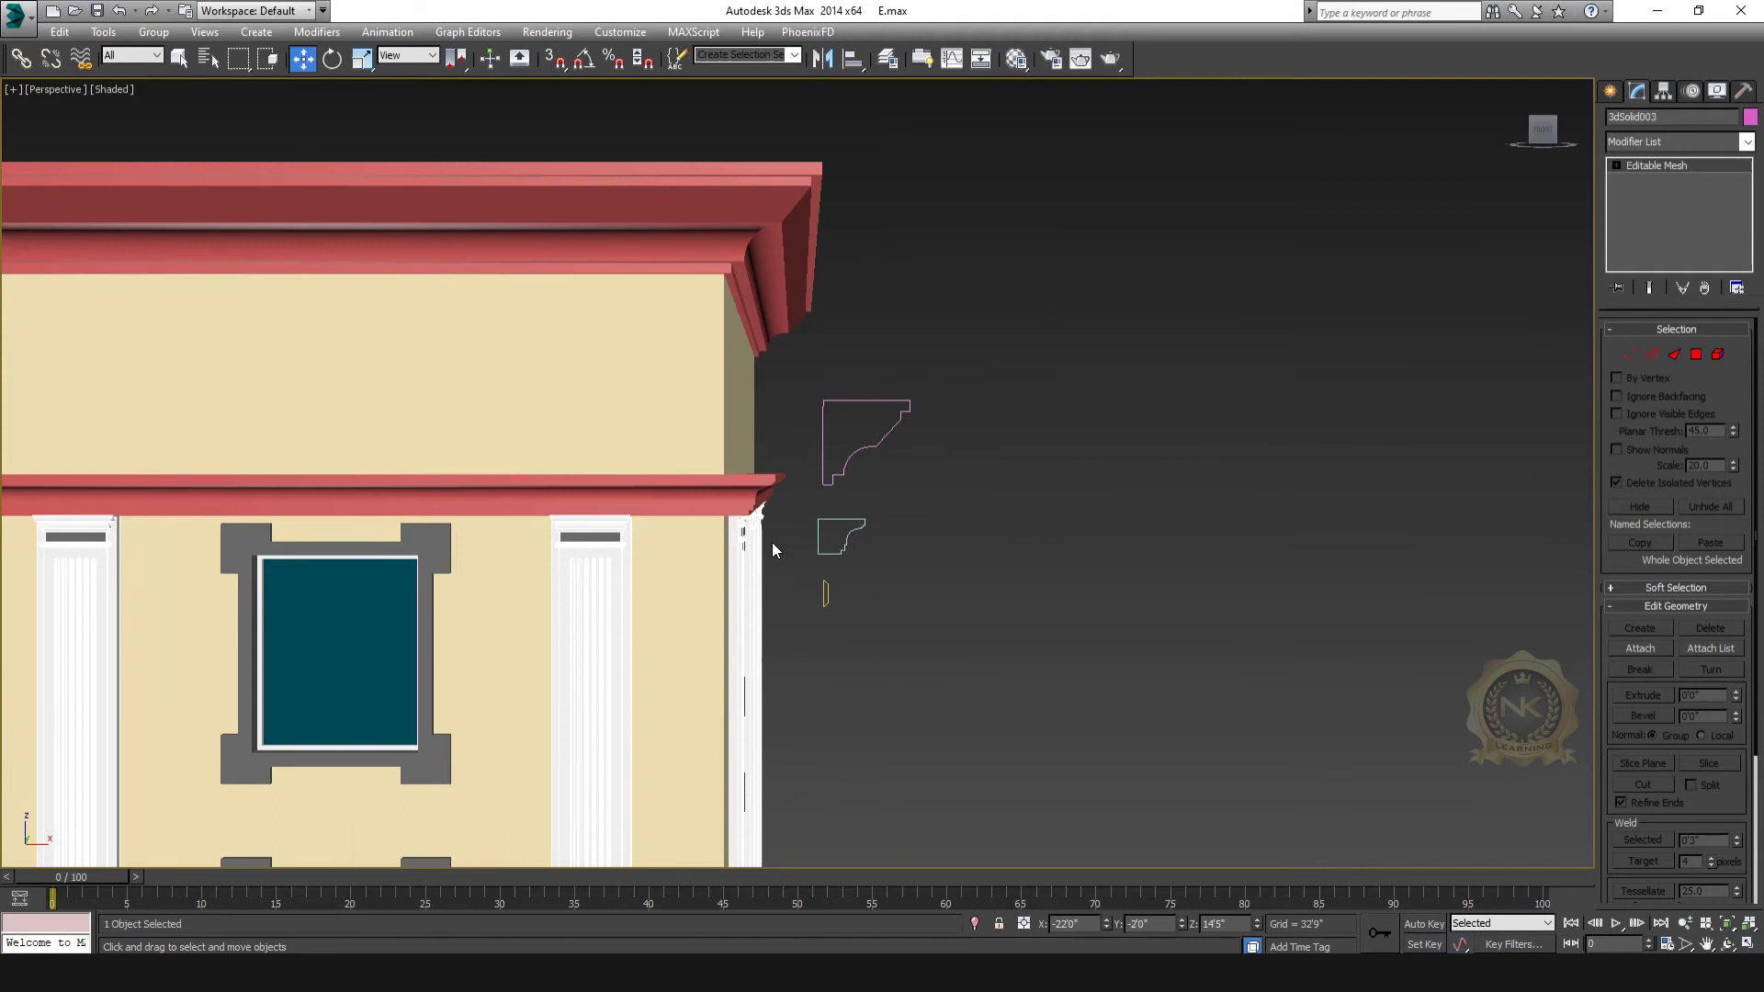
scroll(791, 425, "down", 5)
middle_click_drag(813, 505, 810, 366)
scroll(810, 366, "up", 3)
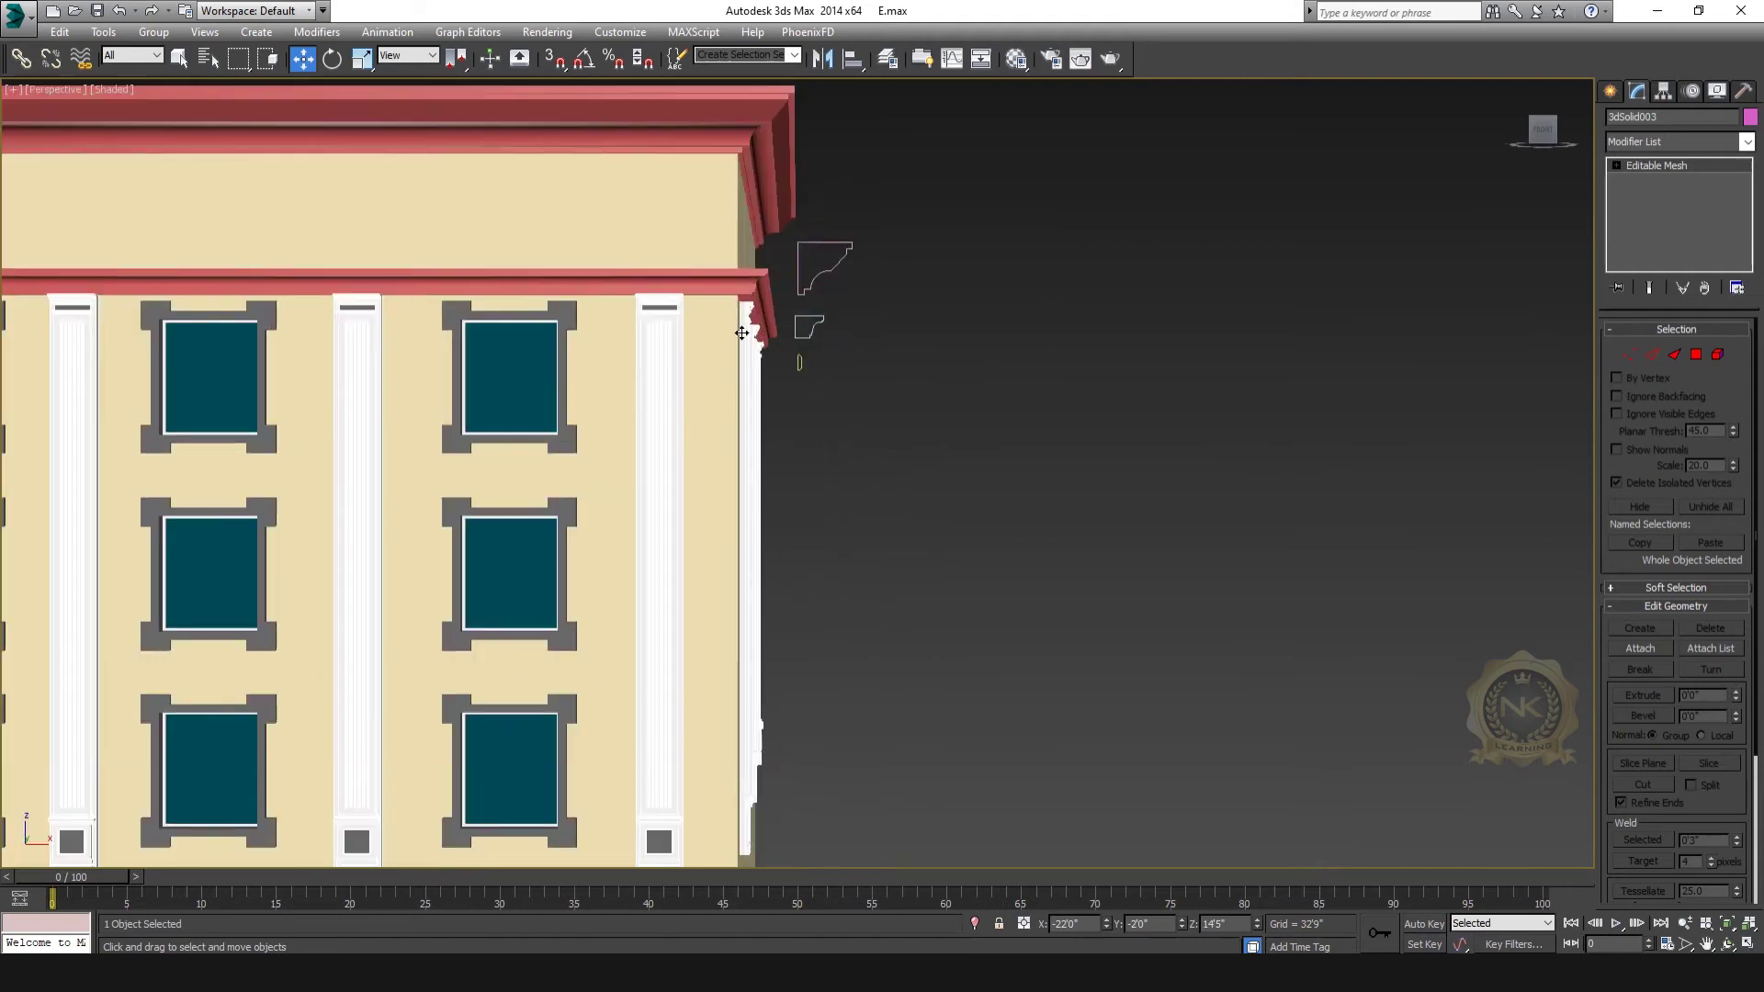
Step: Copy the lower cornice down to the bottom of the pilasters in the front view, at a height of about -20'6"
left_click(756, 276)
key("alt+w")
middle_click(1216, 291)
key("alt+w")
middle_click_drag(1216, 290, 866, 441)
scroll(866, 441, "down", 6)
middle_click_drag(795, 548, 759, 477)
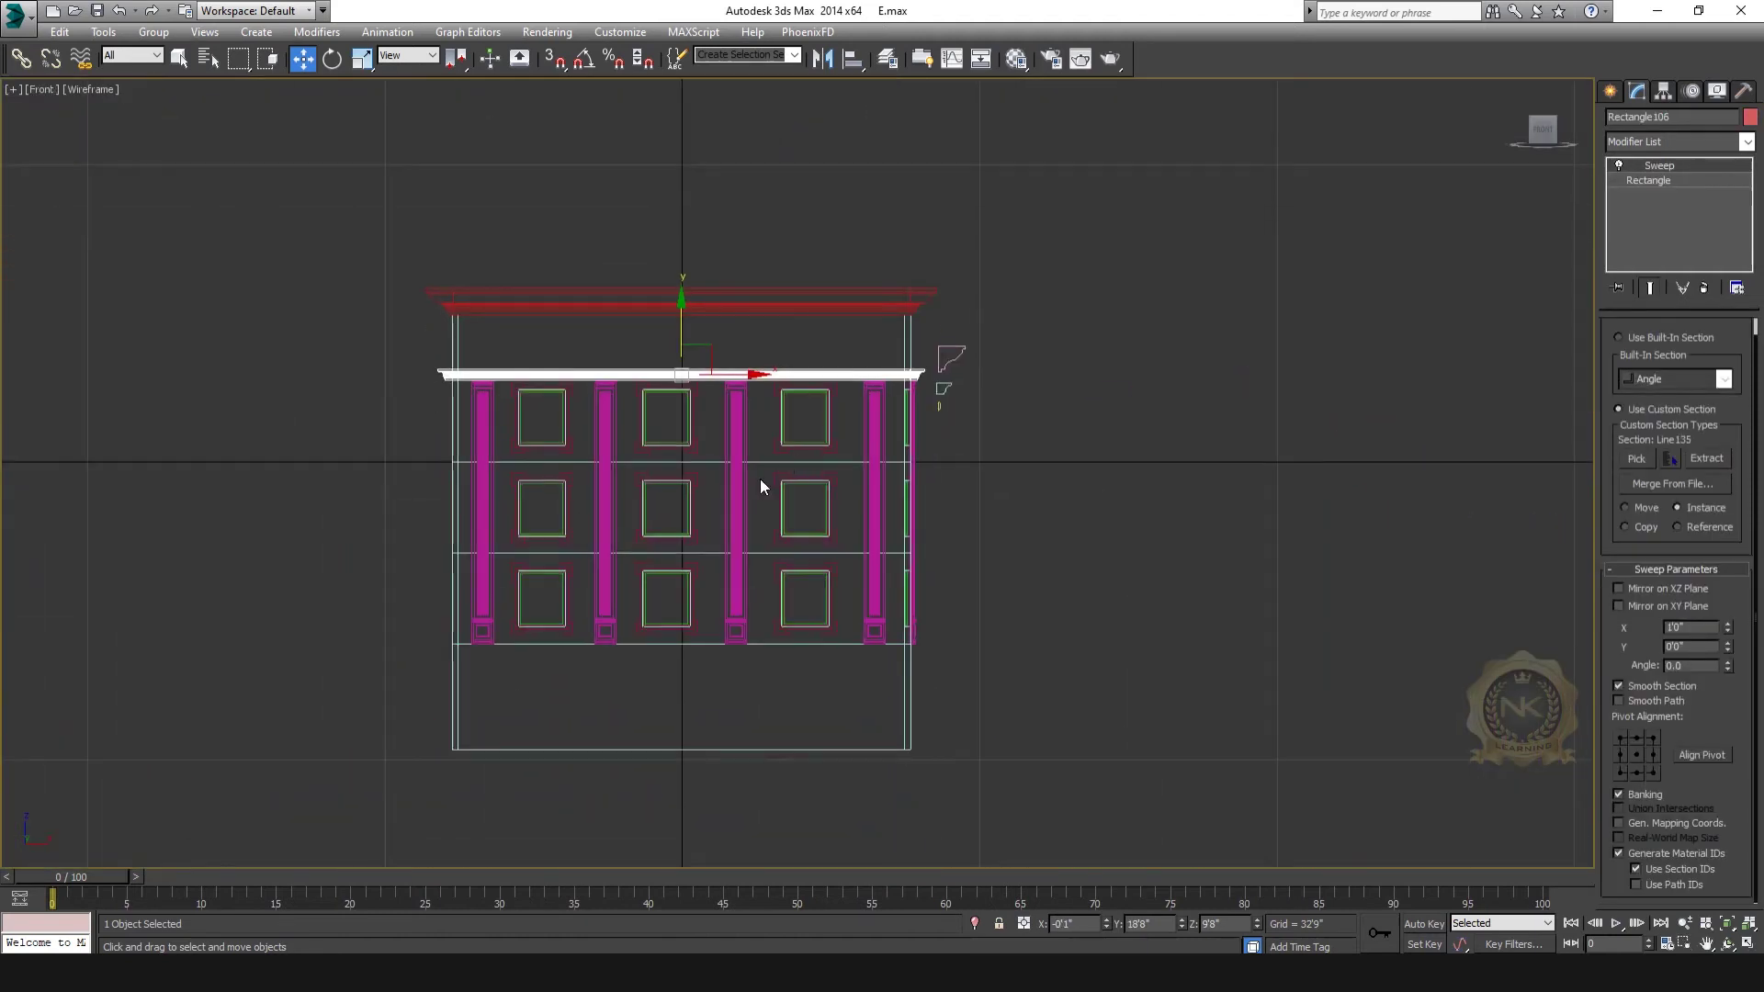
scroll(759, 478, "up", 3)
left_click_drag(604, 201, 693, 748, "shift")
left_click(876, 564)
middle_click_drag(1093, 634, 900, 562)
scroll(961, 705, "up", 2)
middle_click_drag(960, 707, 787, 505)
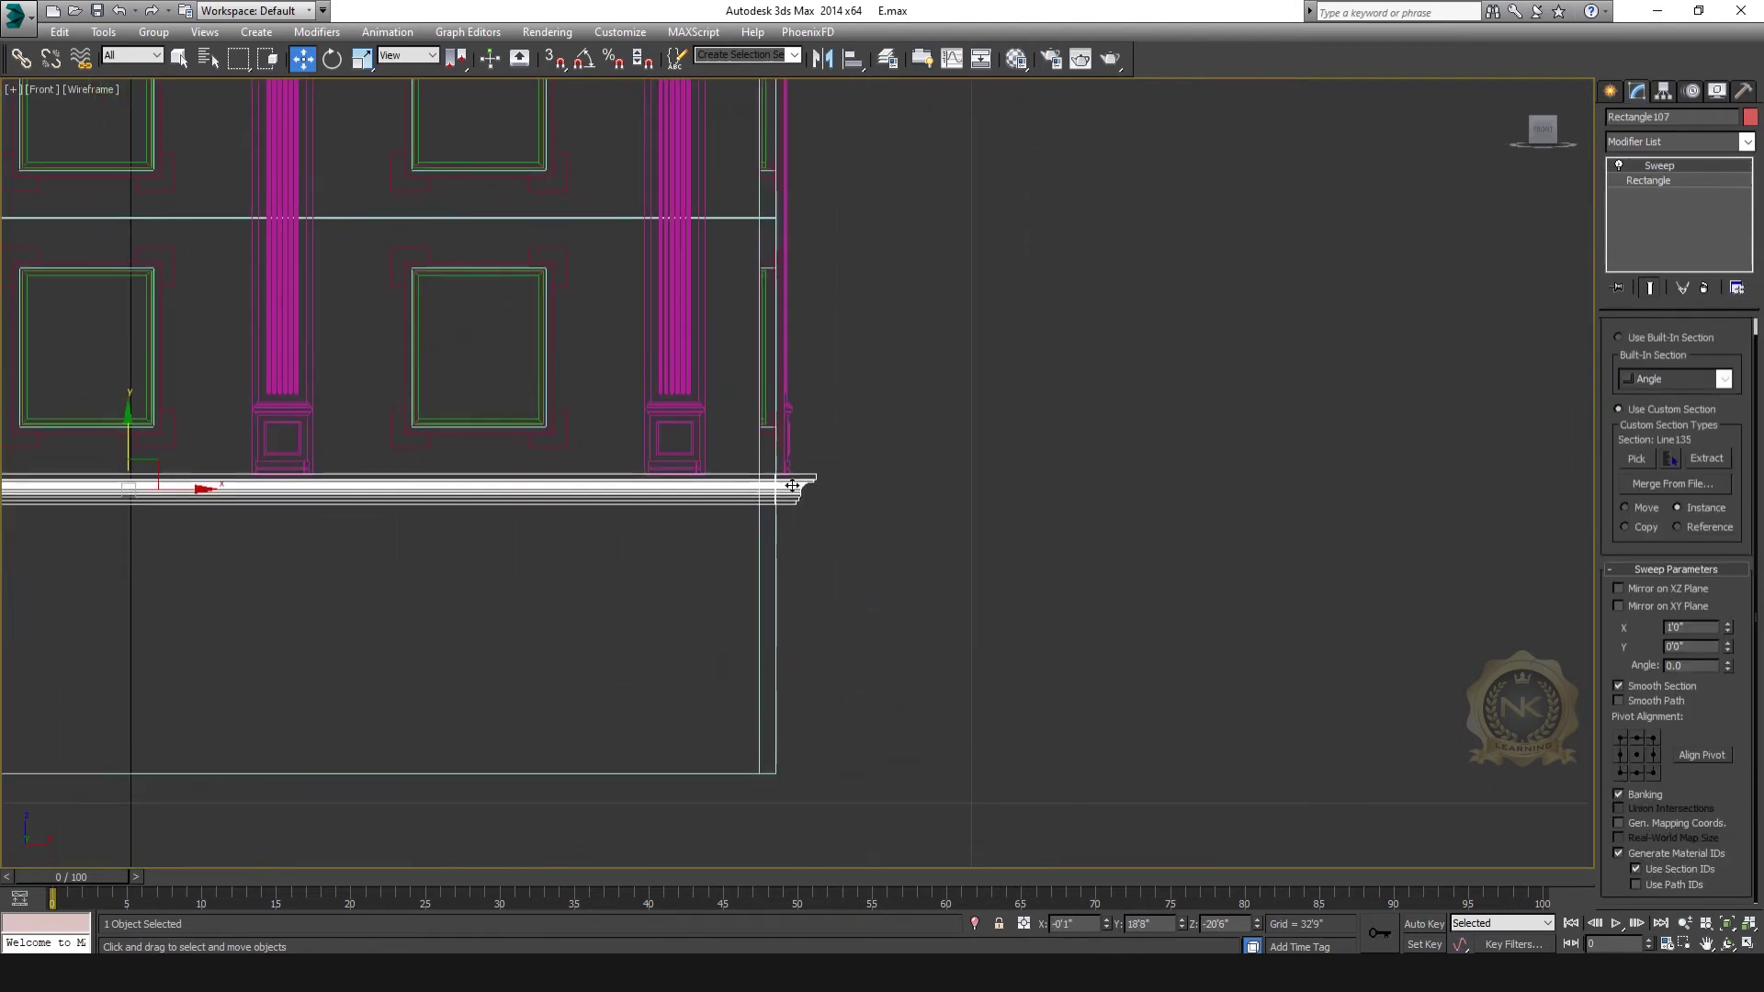
scroll(763, 434, "up", 2)
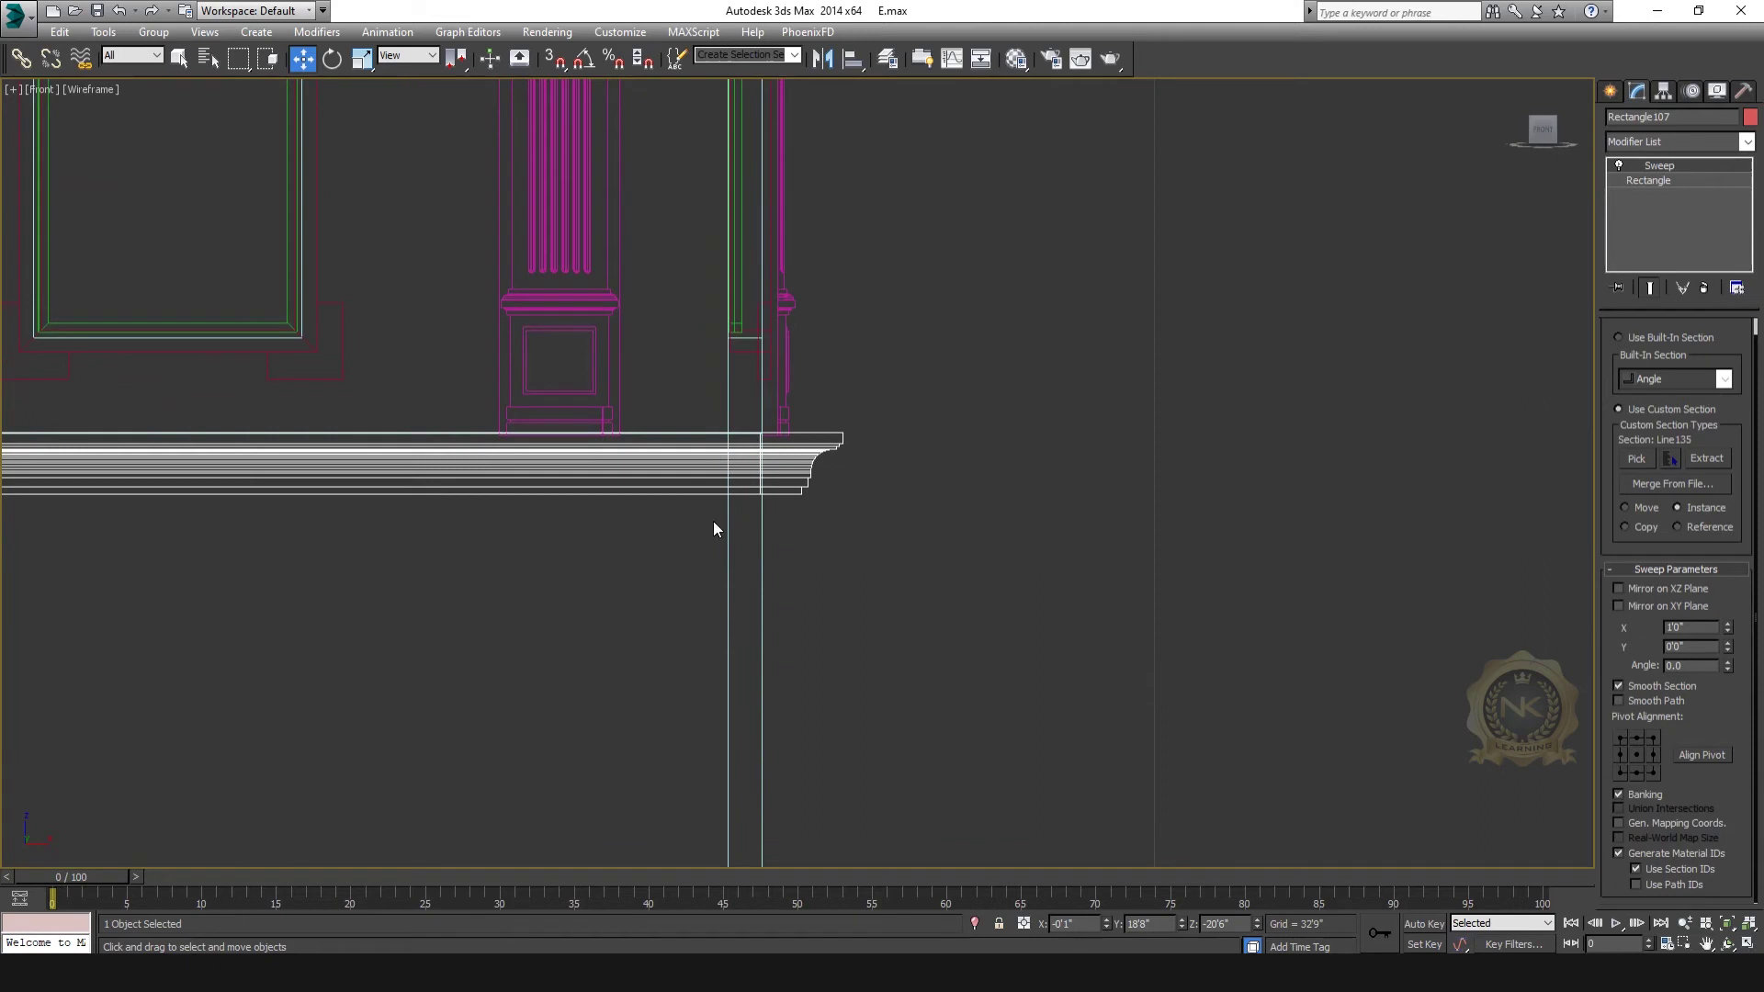
Step: Draw a closed stepped line profile beside the copied base cornice in the front view
left_click(1610, 91)
middle_click_drag(912, 432, 881, 427)
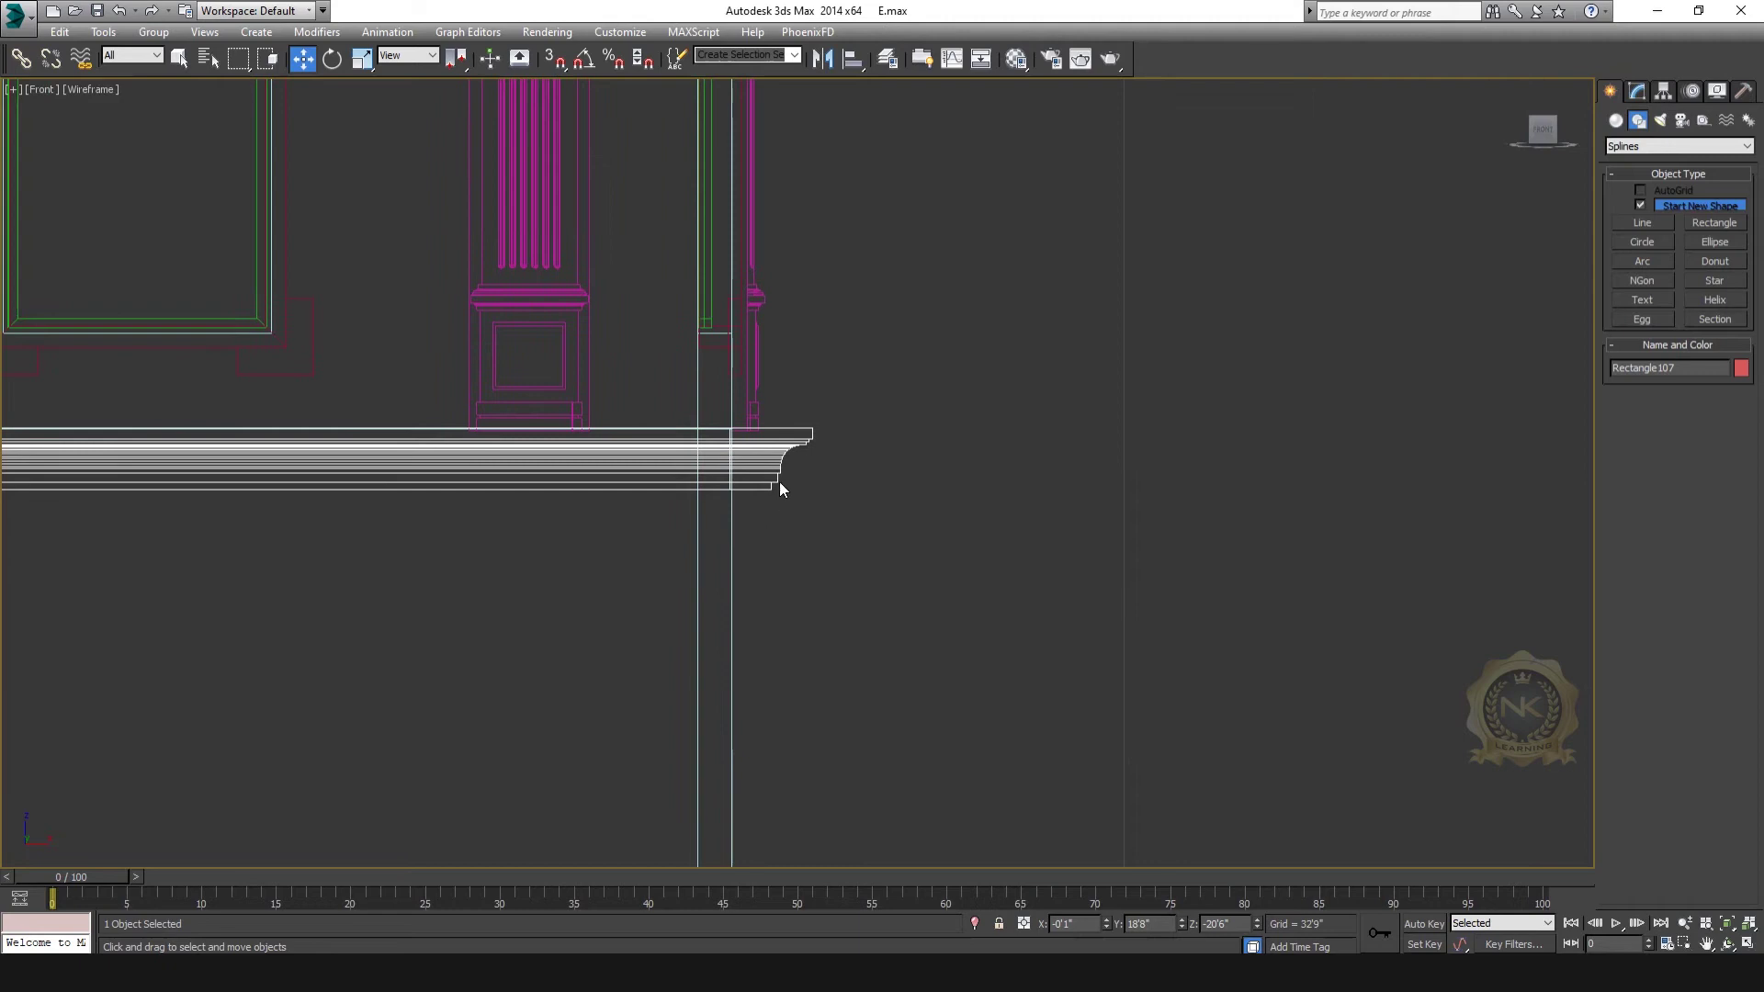
left_click(1642, 222)
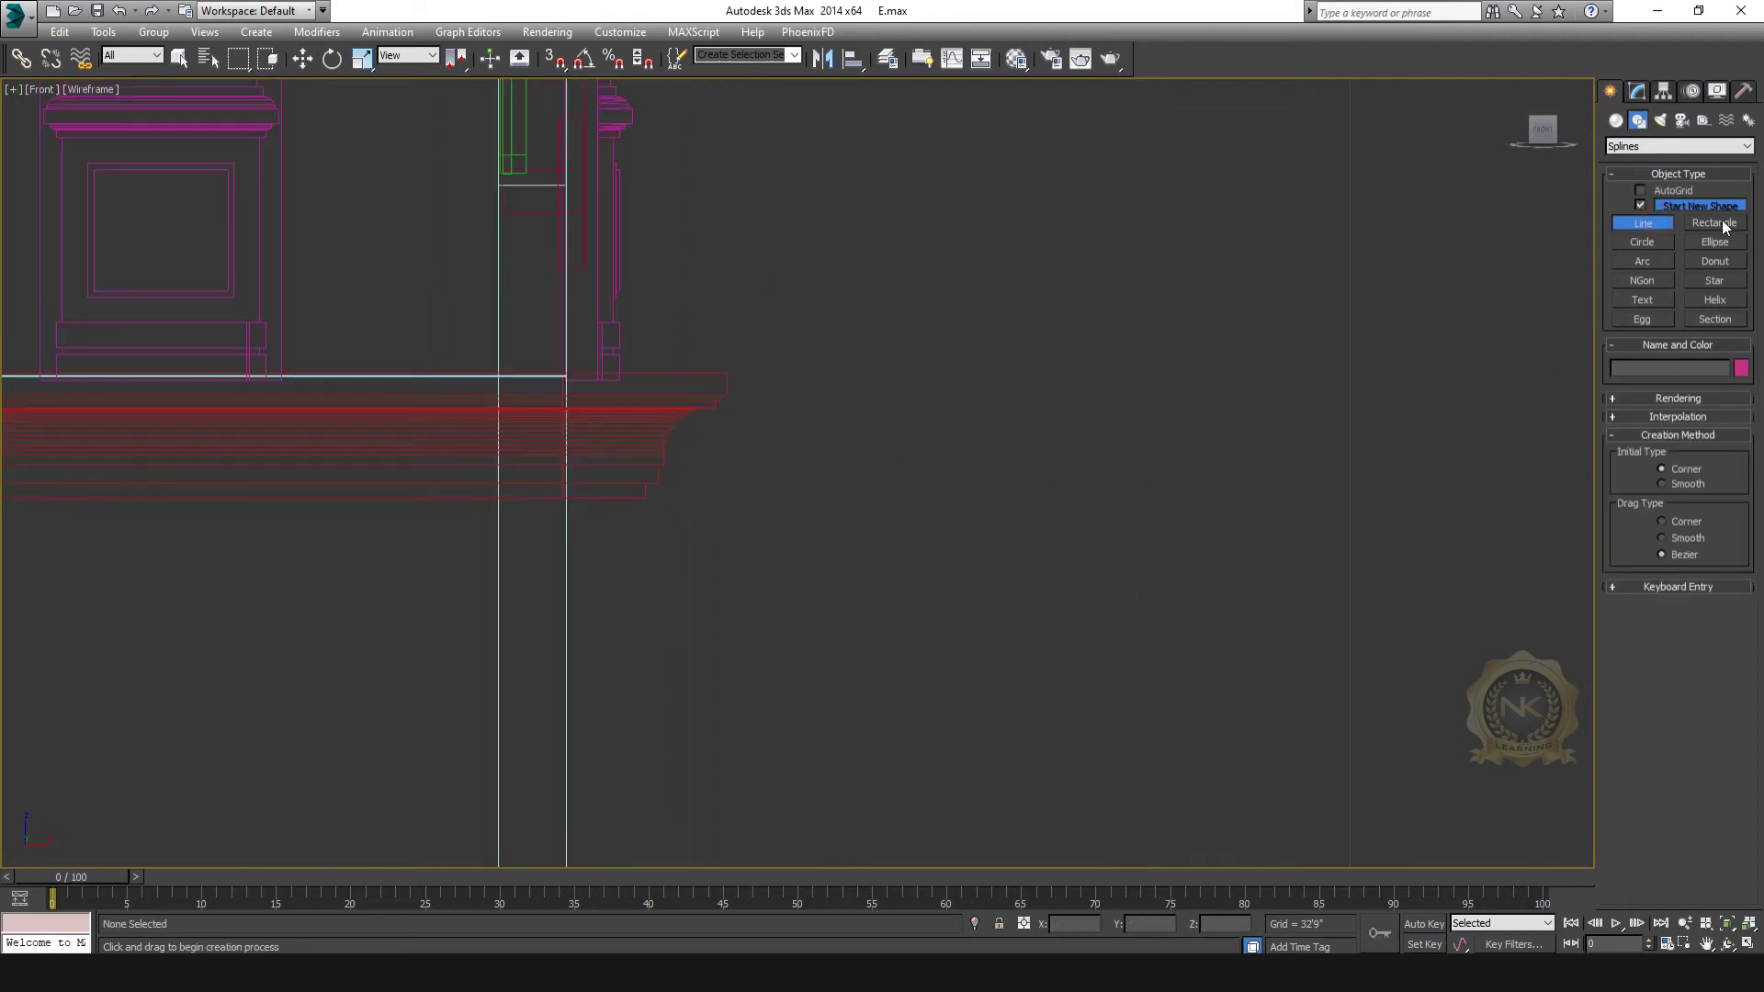
left_click(697, 558)
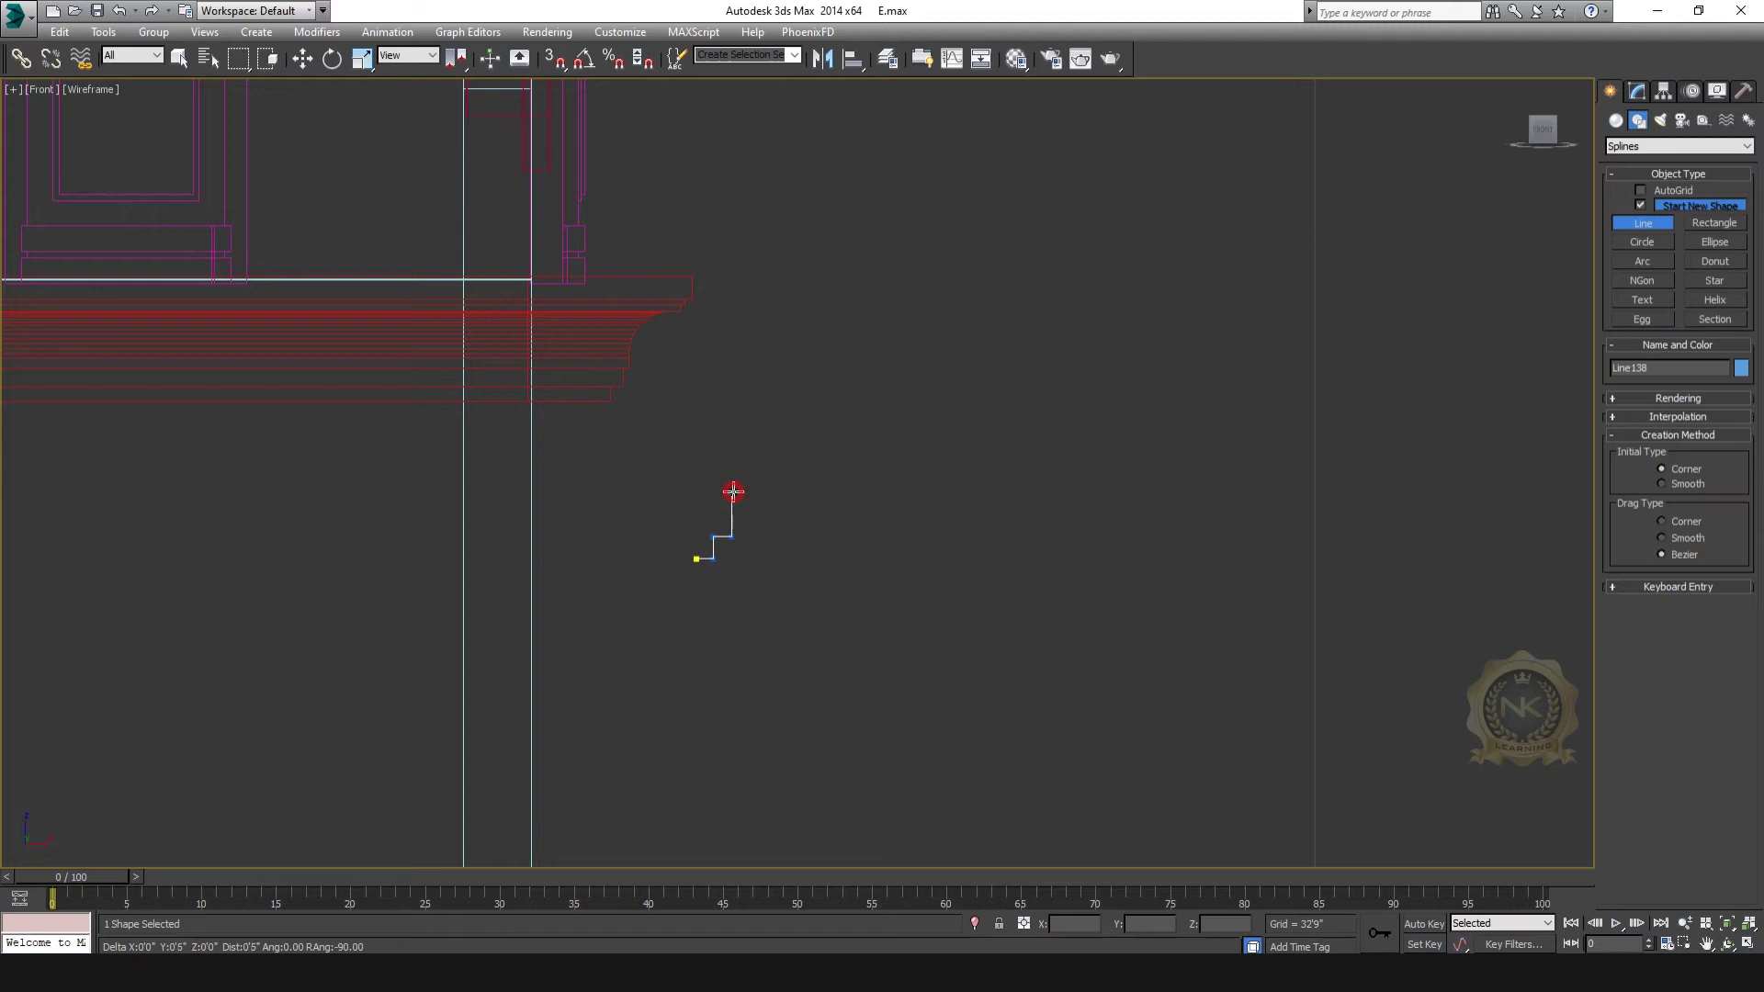
left_click(771, 492)
left_click(788, 475)
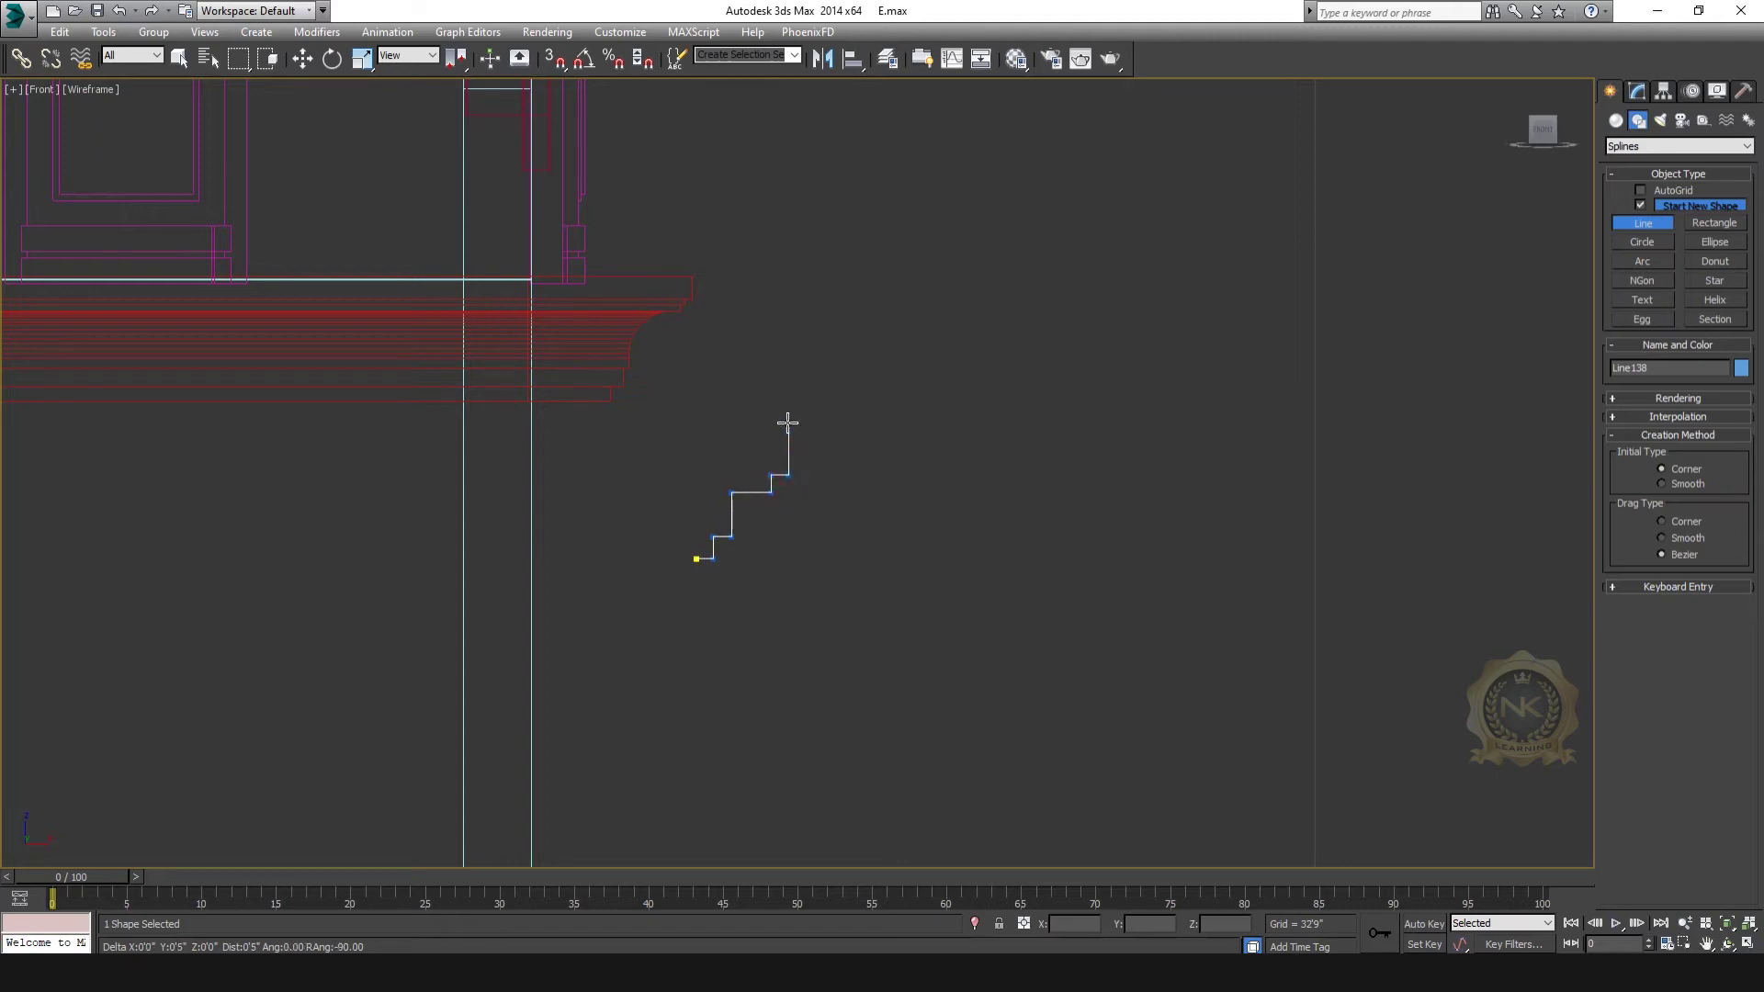
left_click(825, 463)
left_click(692, 403)
left_click(695, 558)
left_click(872, 537)
Step: Align the new profile's upper-left vertex so that its top and left edges run straight
left_click(1636, 91)
left_click(1658, 168)
key("1")
scroll(556, 665, "up", 5)
middle_click_drag(1209, 198, 703, 732)
left_click_drag(556, 128, 660, 152)
scroll(797, 456, "down", 2)
middle_click_drag(798, 456, 796, 505)
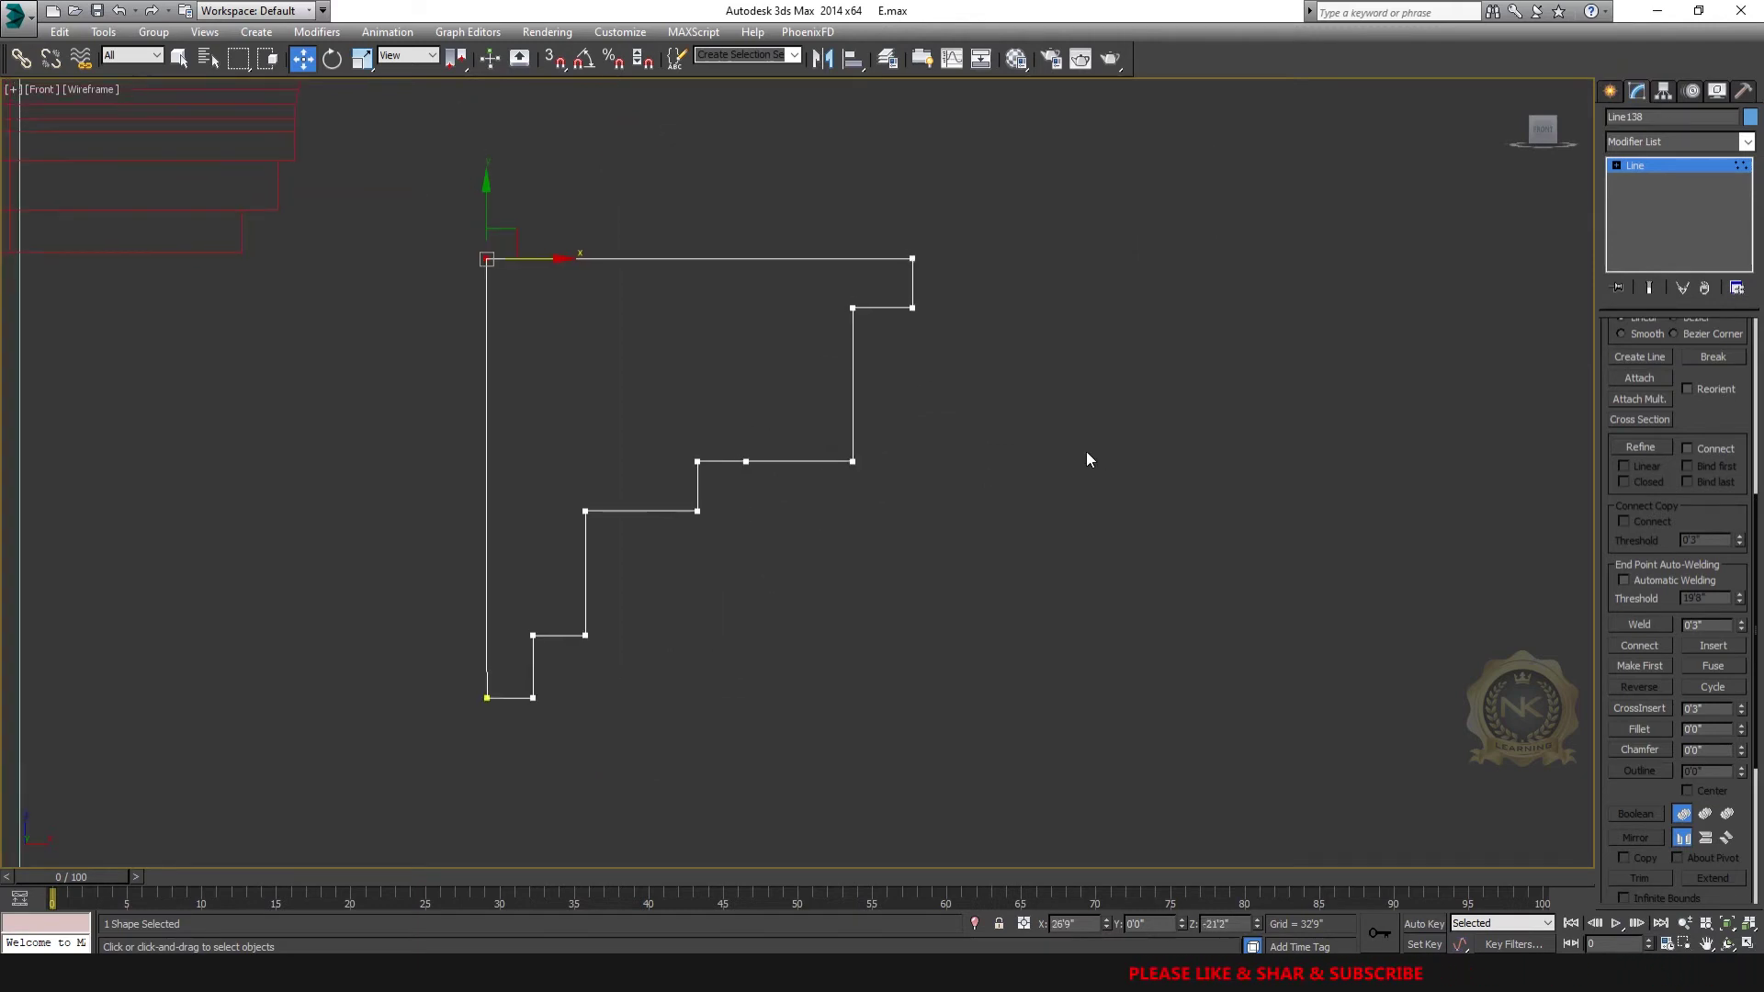
Step: Shift the profile's right-hand vertices slightly inward and lower its top band vertices to shorten the upper step
left_click_drag(815, 209, 1076, 600)
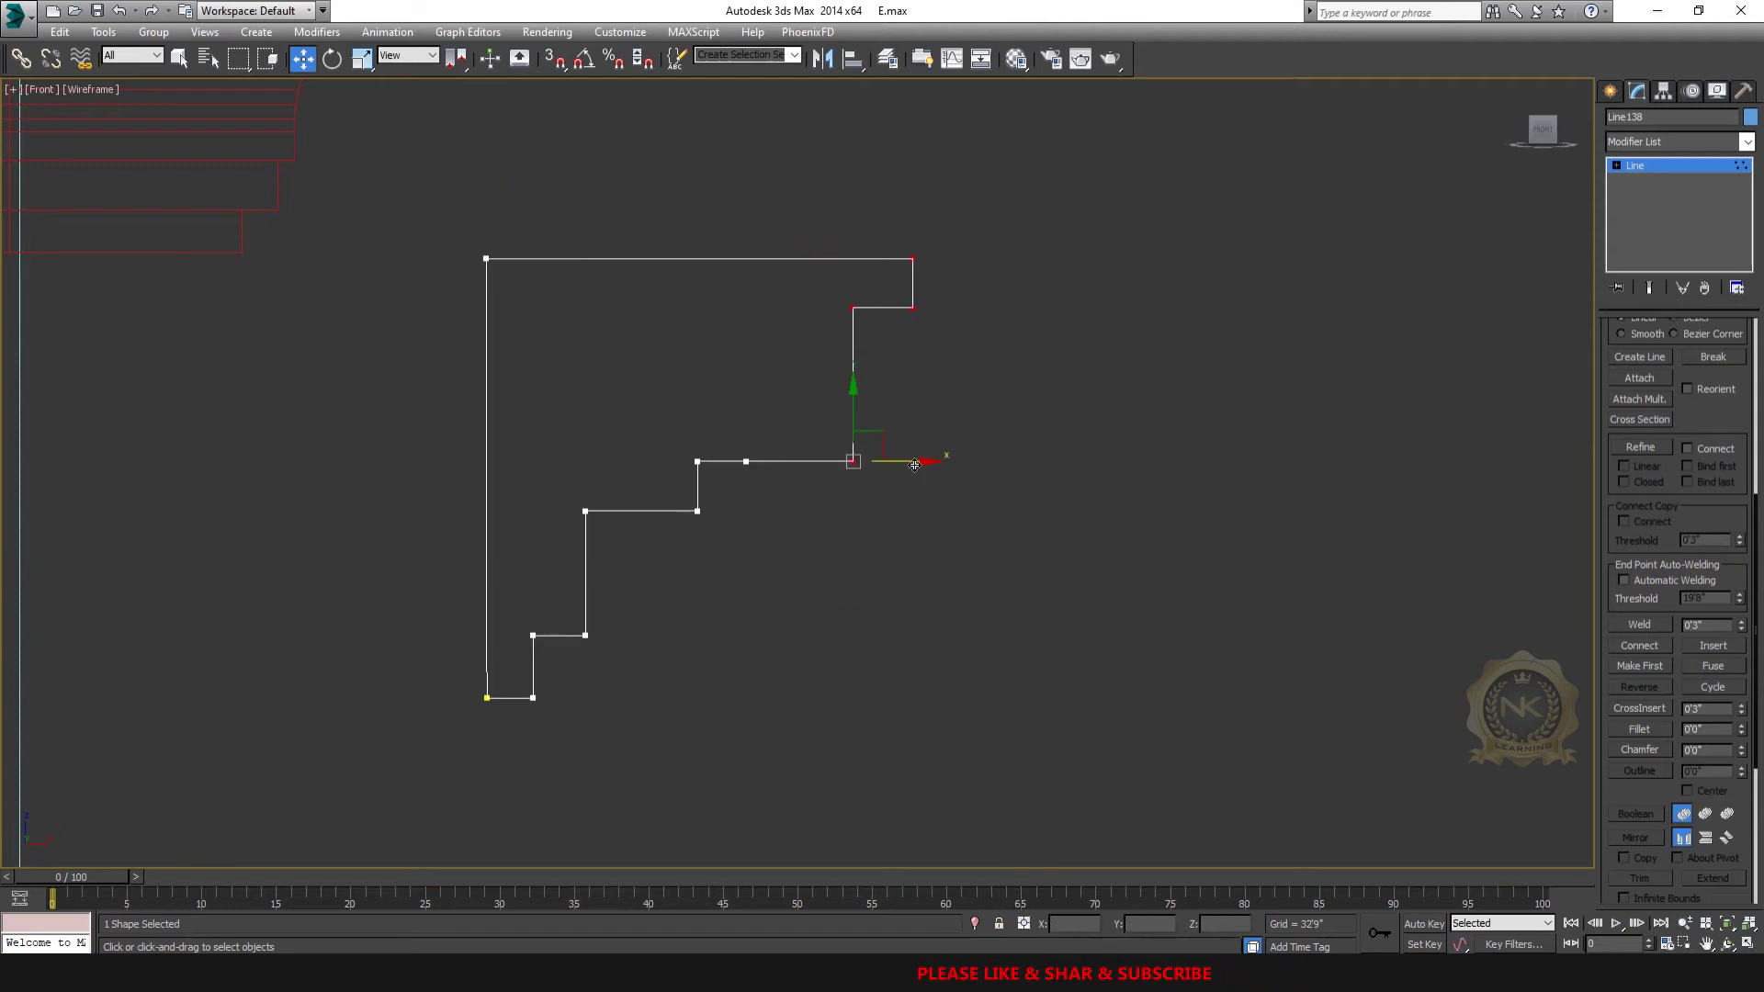
left_click_drag(915, 465, 906, 465)
left_click_drag(767, 316, 441, 354)
left_click(903, 258)
left_click_drag(907, 211, 909, 251)
left_click(969, 424)
Step: Fillet the upper step's outer corner and the middle step's inner corner into large curves
left_click(844, 462)
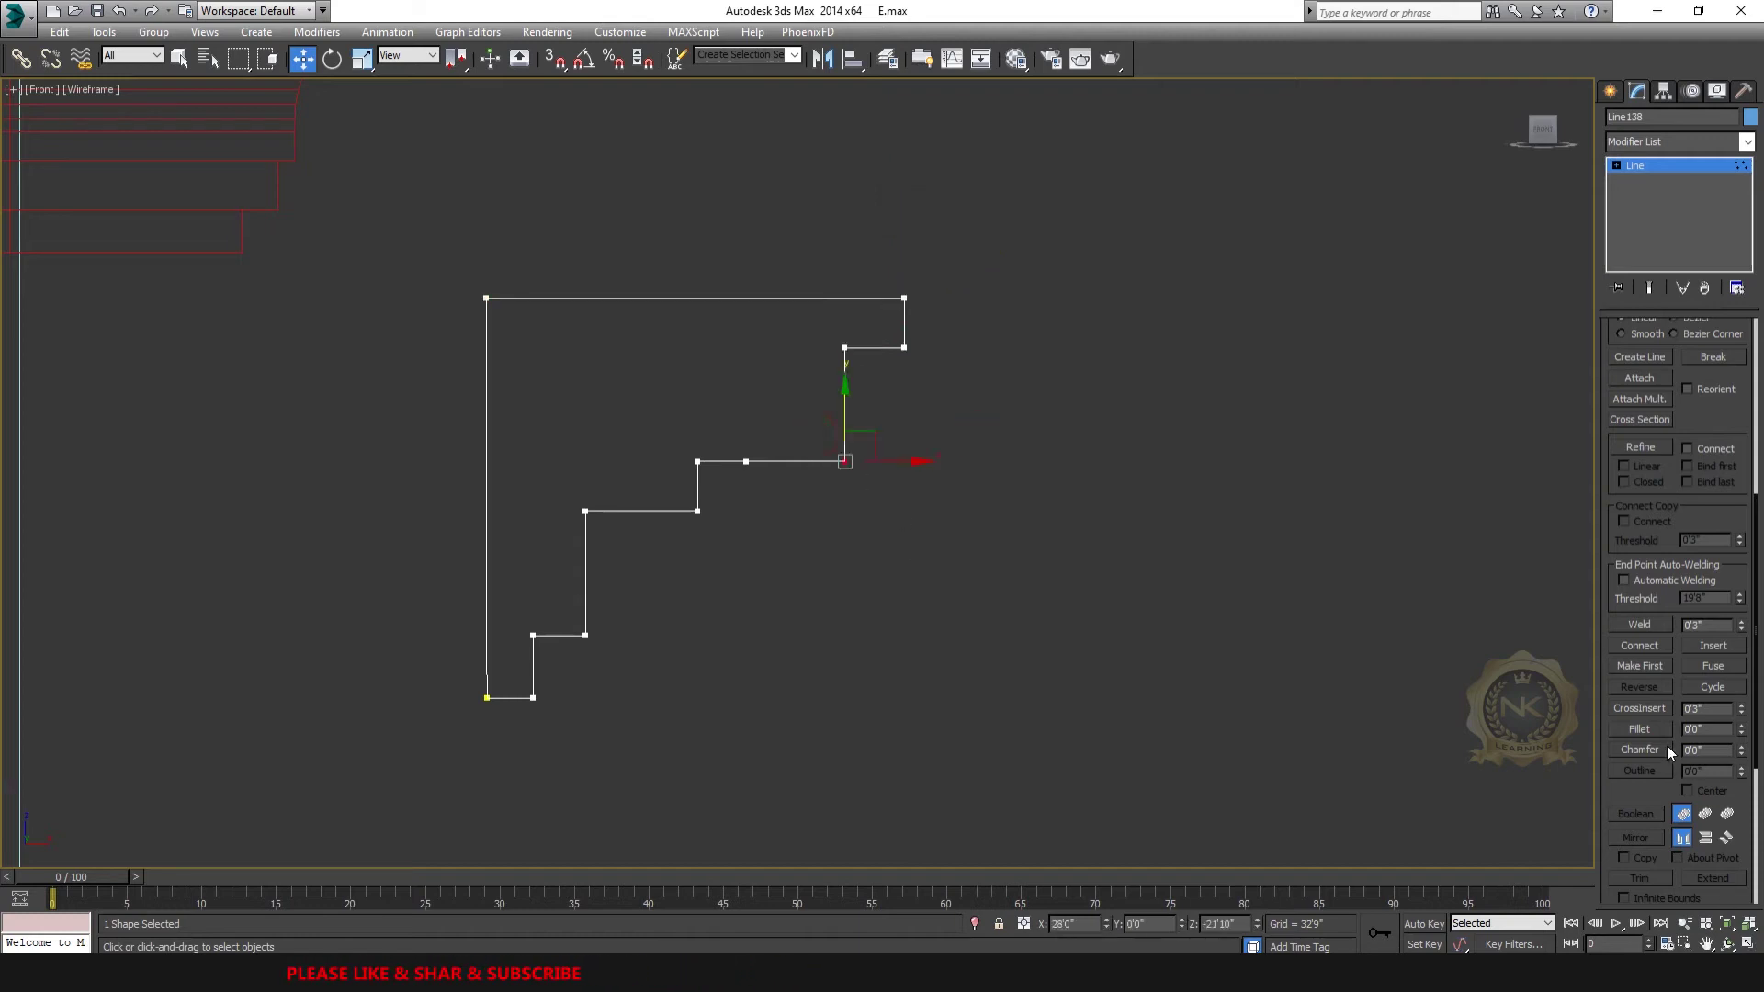
left_click(1639, 729)
left_click_drag(844, 461, 838, 457)
left_click_drag(564, 481, 612, 527)
left_click_drag(586, 511, 824, 515)
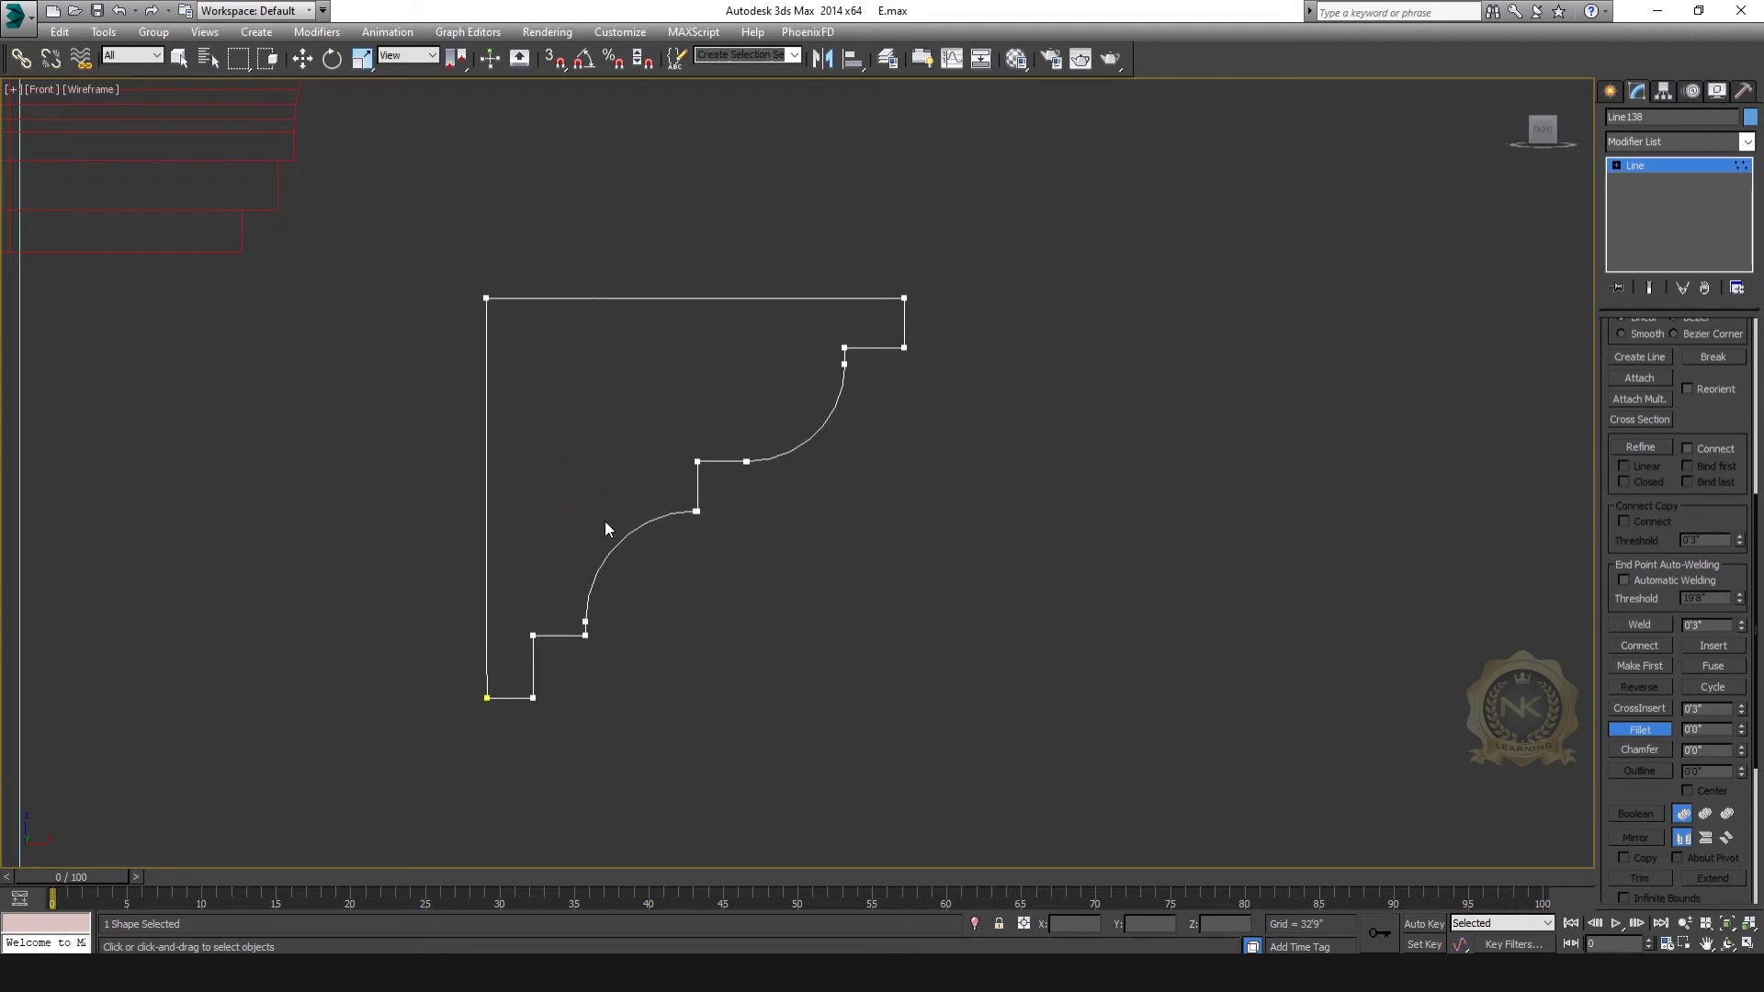
Step: Move the top band's right-hand vertices inward to shorten its overhang, check the lower-left vertices, and leave vertex editing
scroll(774, 549, "down", 3)
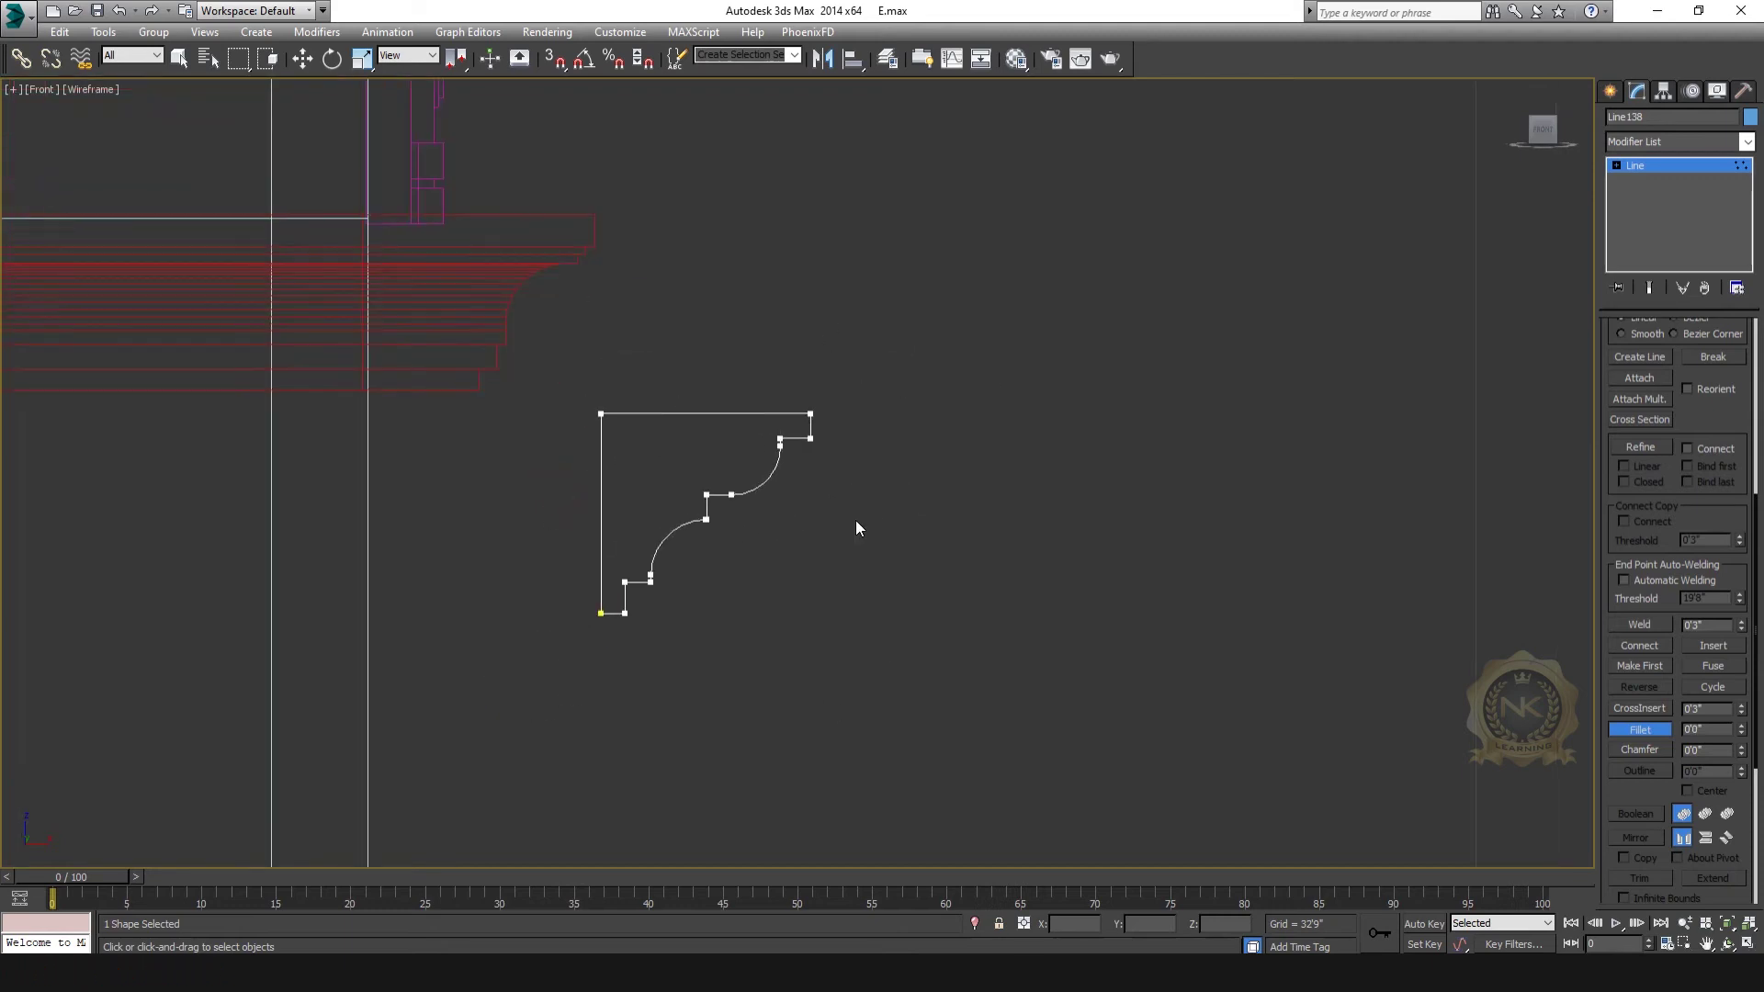
scroll(795, 445, "up", 3)
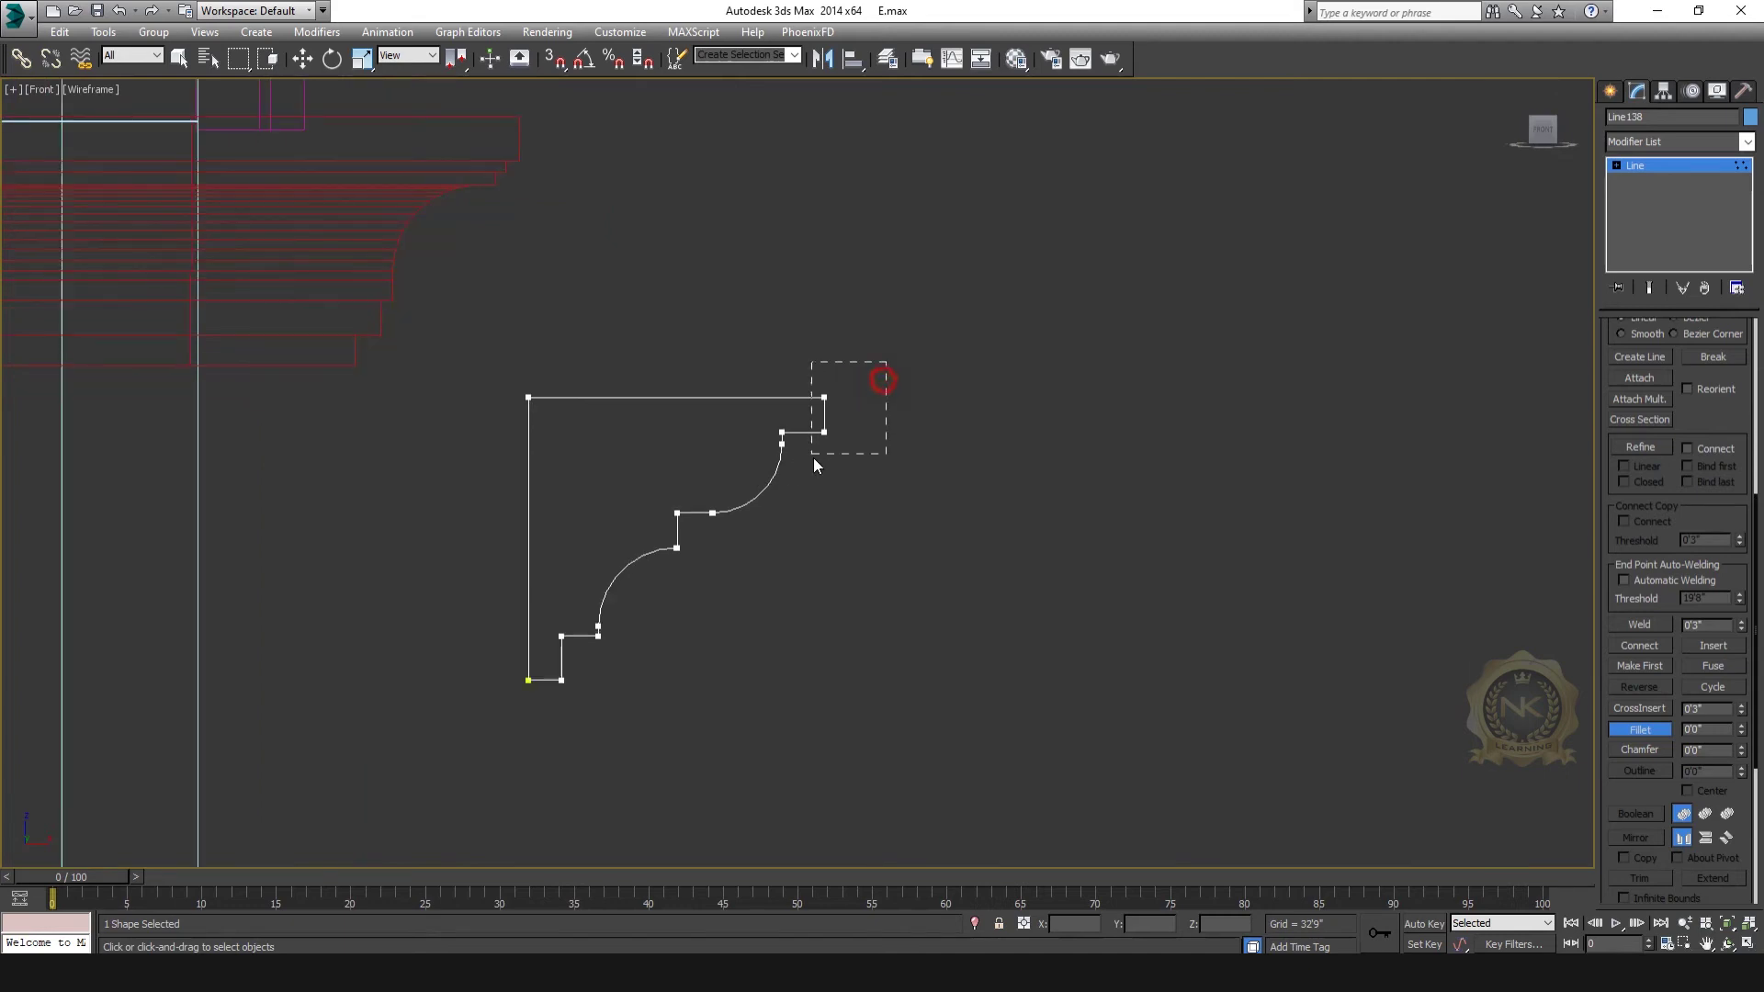
left_click(302, 58)
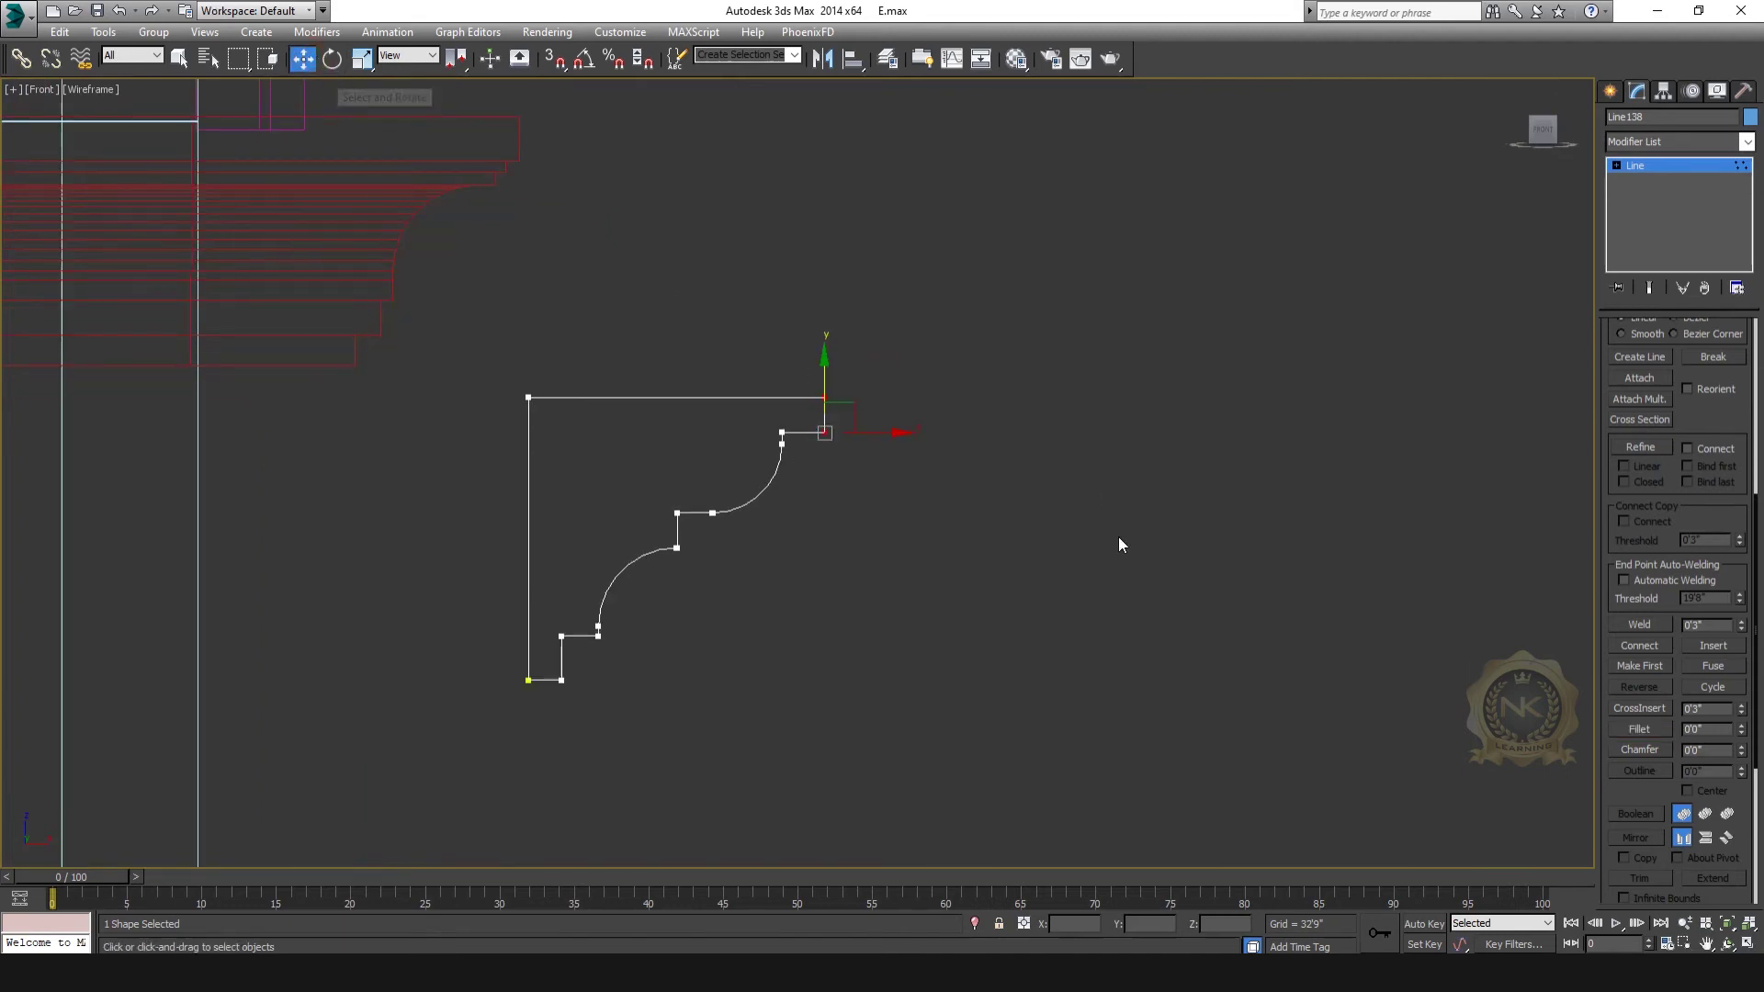
scroll(1121, 511, "up", 2)
left_click_drag(786, 393, 763, 386)
scroll(731, 454, "down", 1)
middle_click_drag(605, 573, 681, 506)
scroll(647, 535, "up", 1)
left_click(492, 614)
left_click(486, 553)
scroll(729, 538, "down", 5)
left_click(1651, 168)
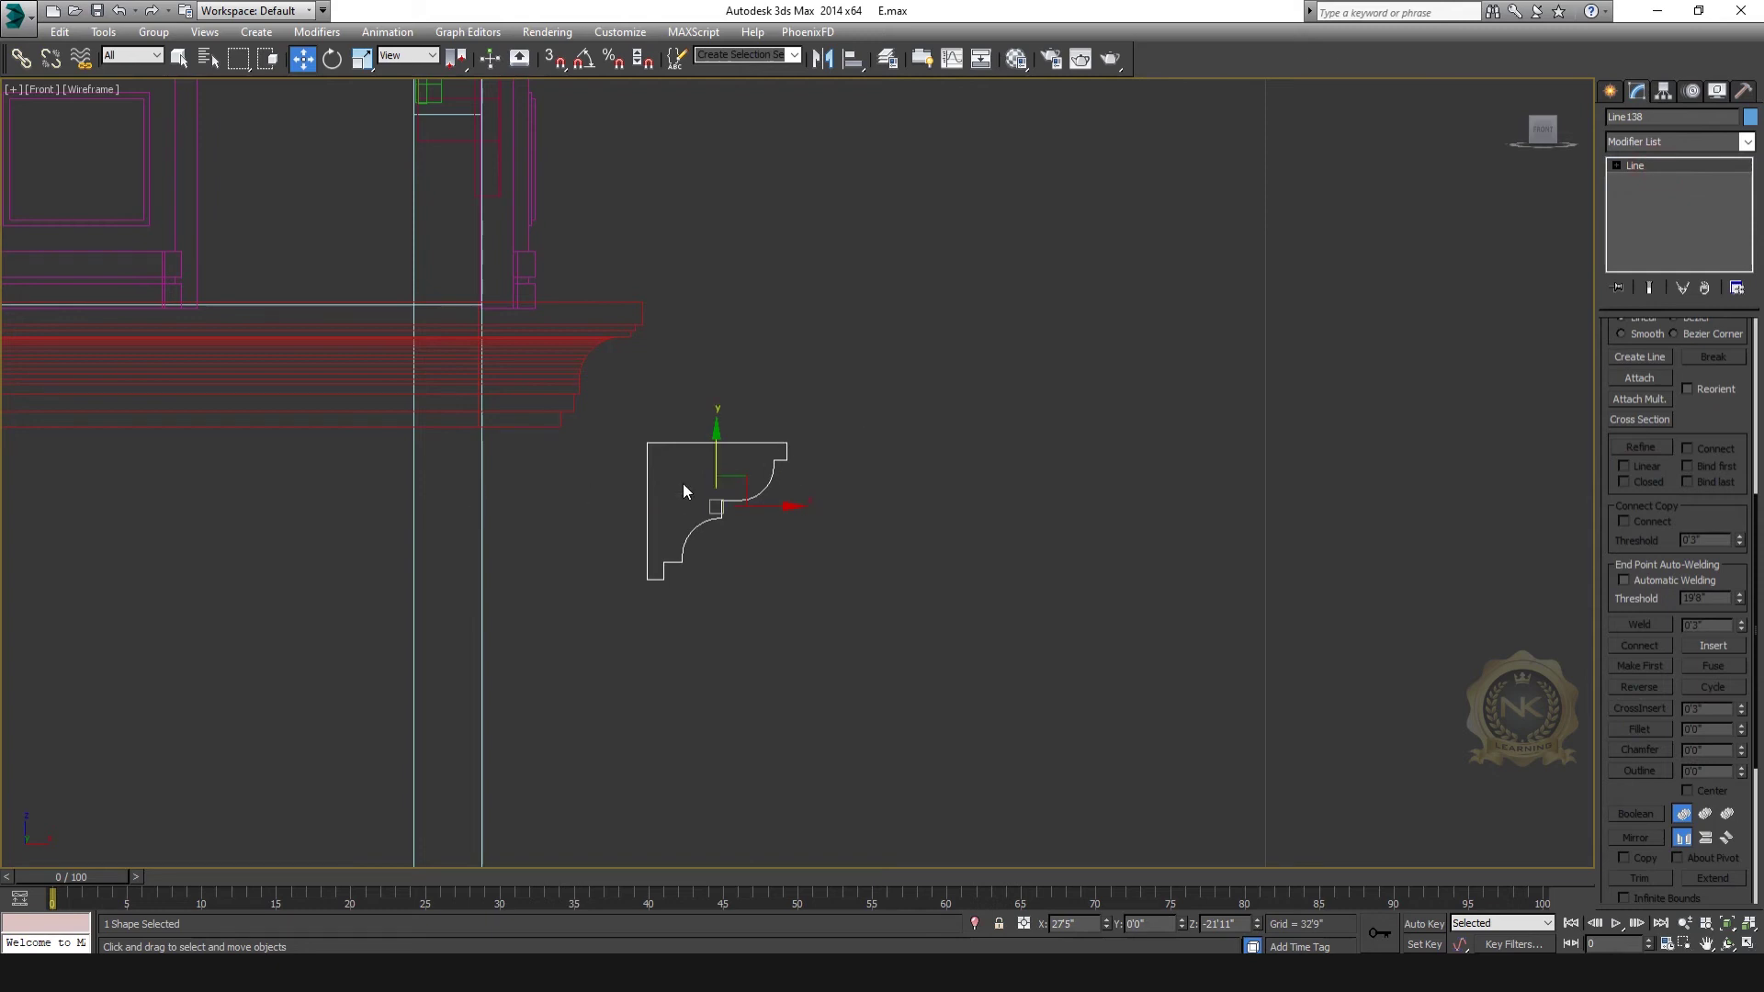
Step: Replace the base cornice's custom sweep section with the newly drawn curved profile
left_click(591, 328)
middle_click_drag(868, 573, 1011, 555)
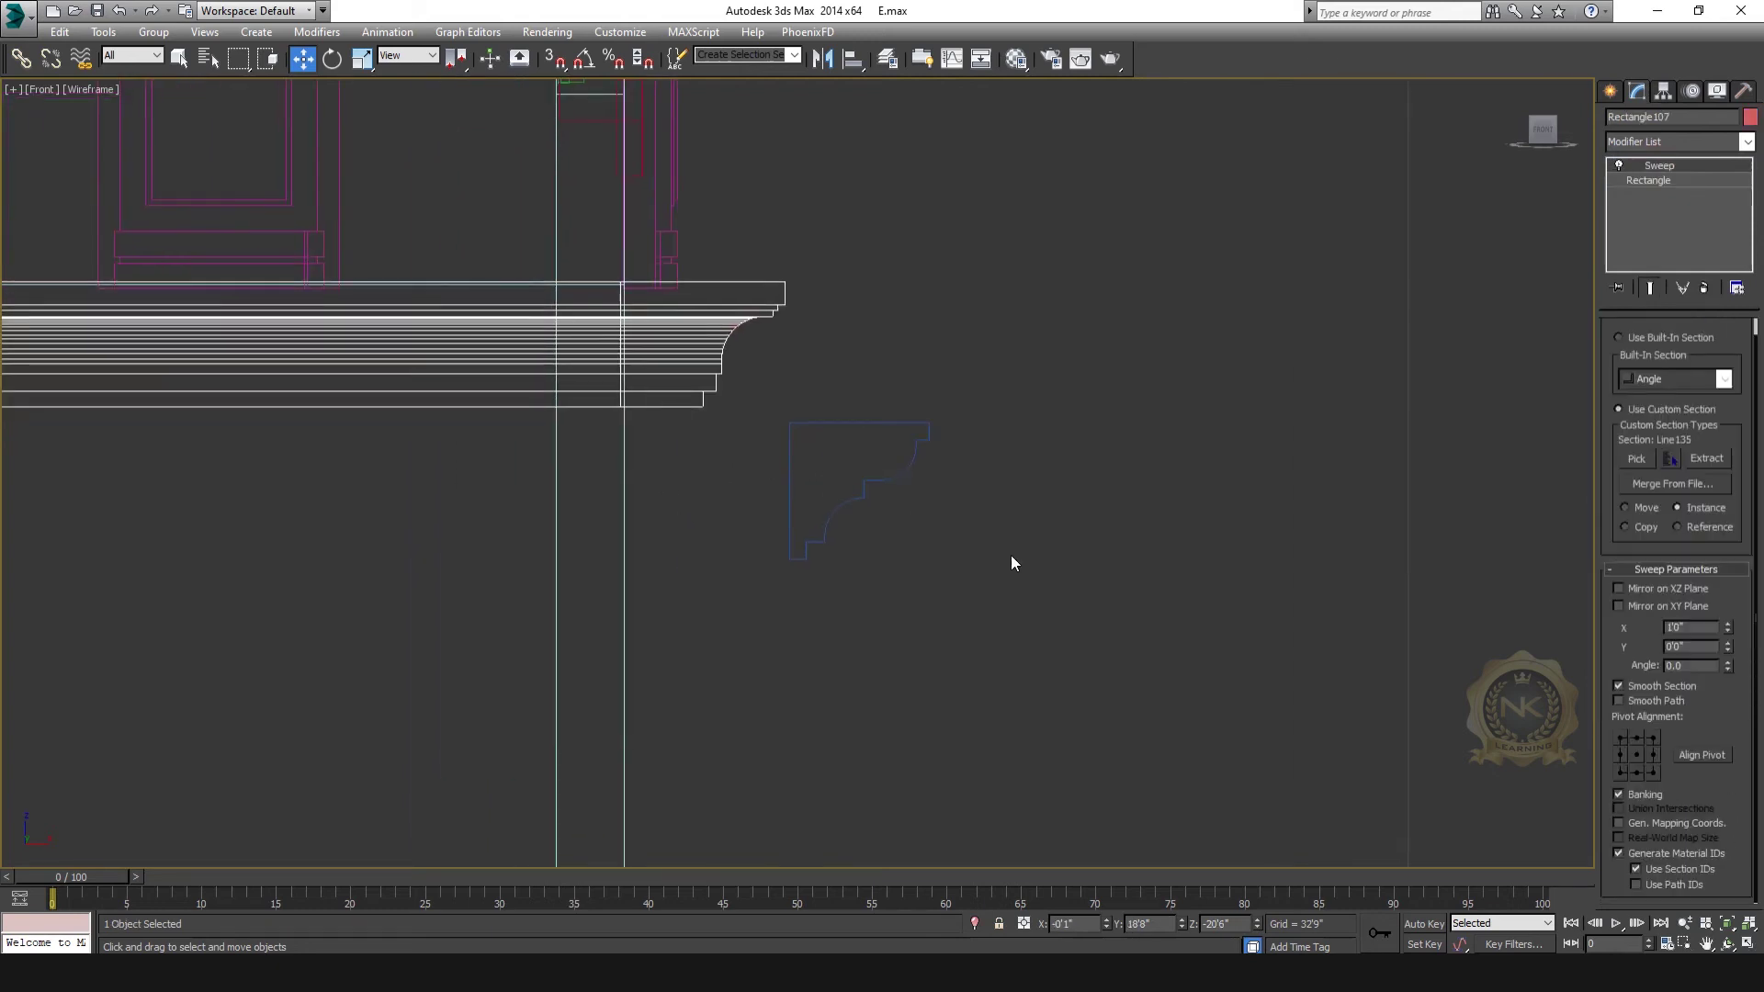
left_click(1637, 460)
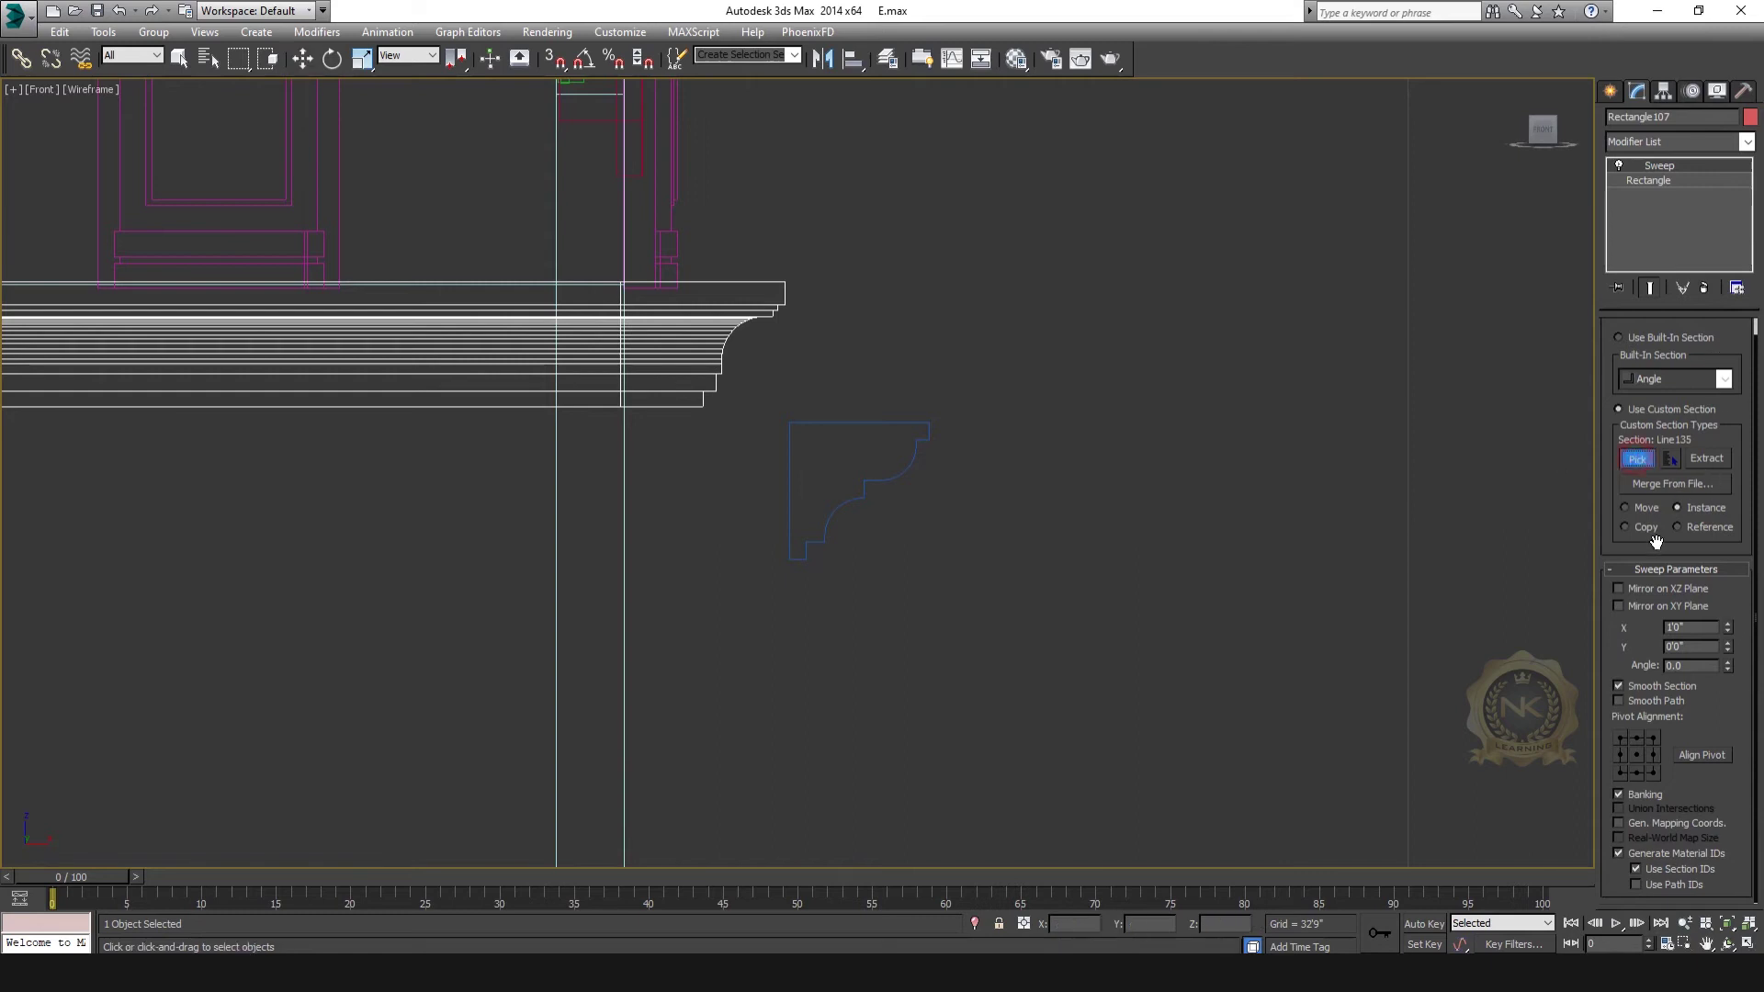
left_click(923, 440)
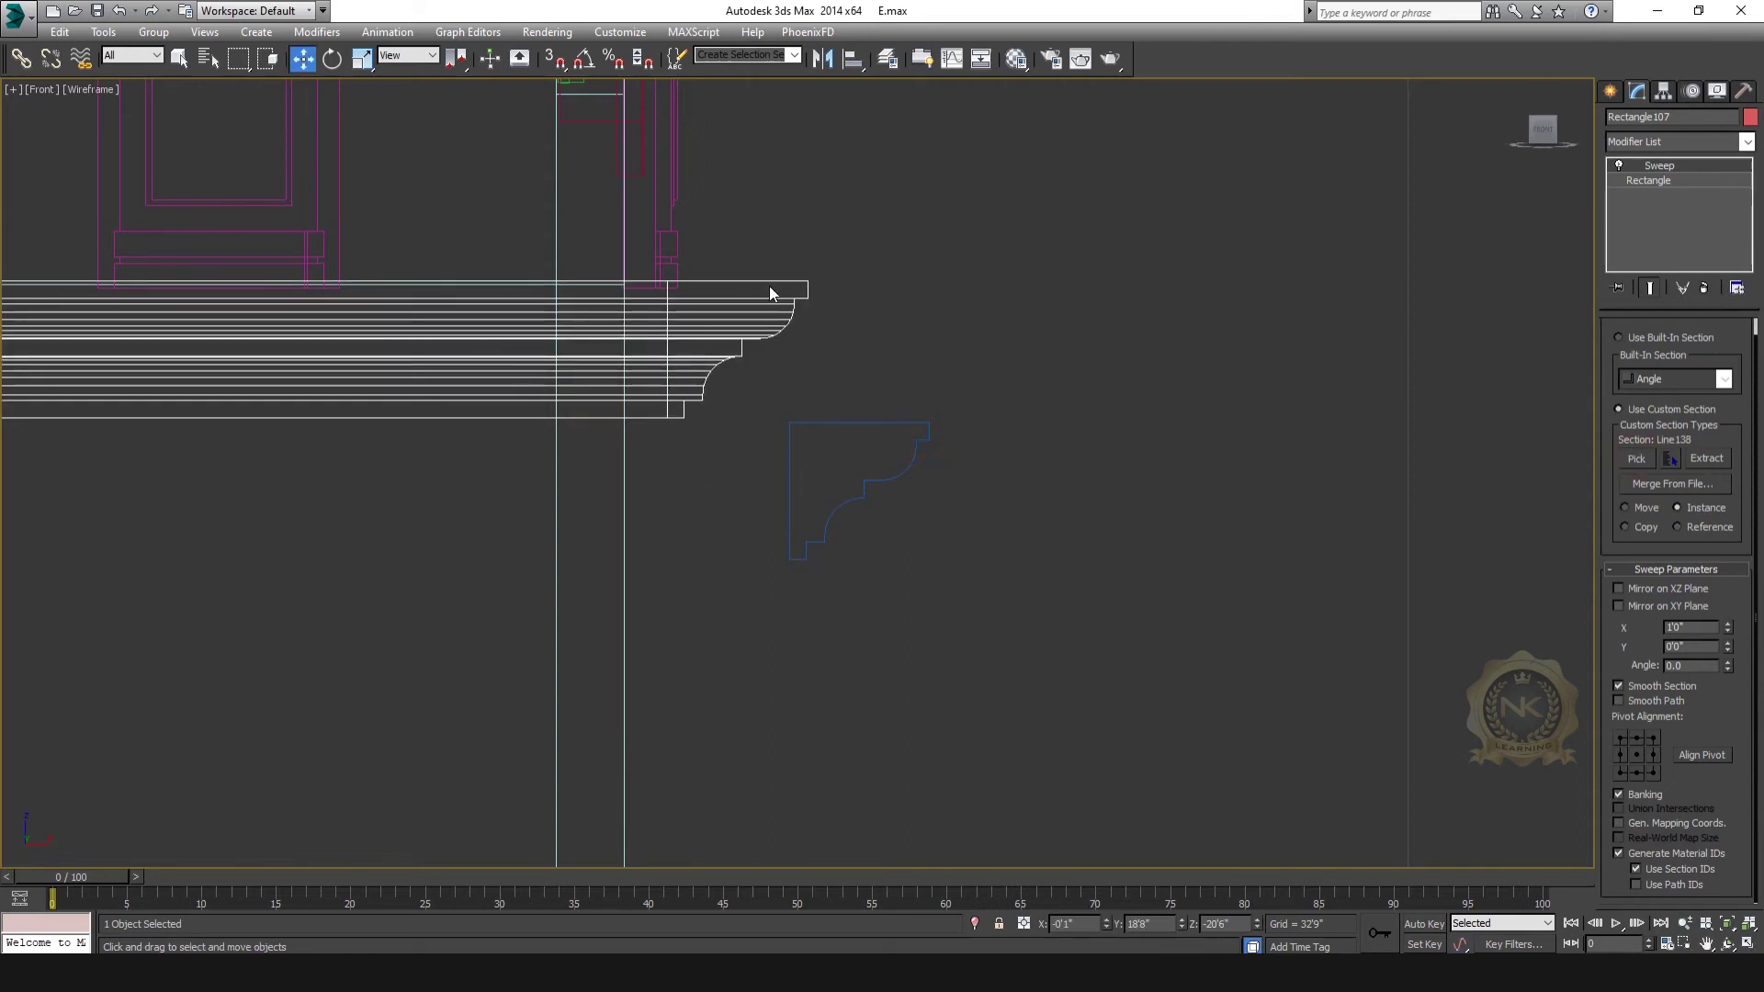
Step: Set the base cornice's sweep X offset to 0'7" so its back aligns with the wall face
scroll(563, 344, "down", 6)
scroll(827, 496, "up", 6)
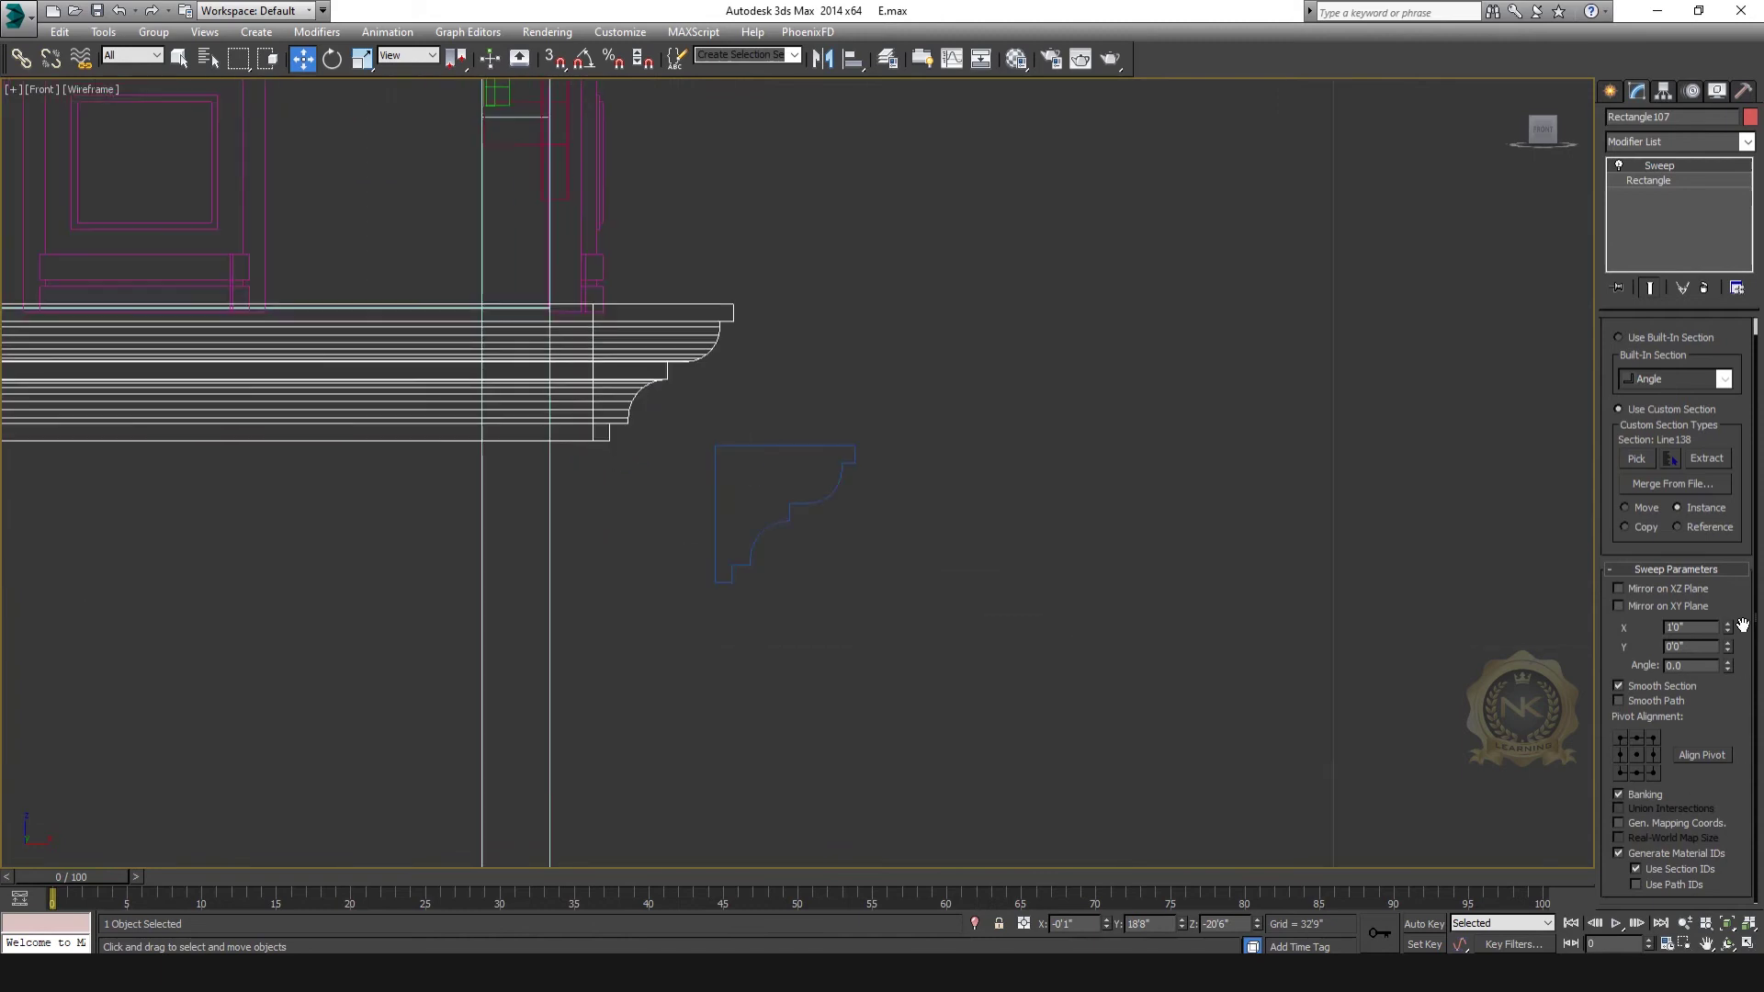
left_click_drag(1731, 632, 1732, 639)
Step: Lower the base cornice slightly to meet the pilaster bases, at a height of about -20'7"
scroll(559, 437, "down", 8)
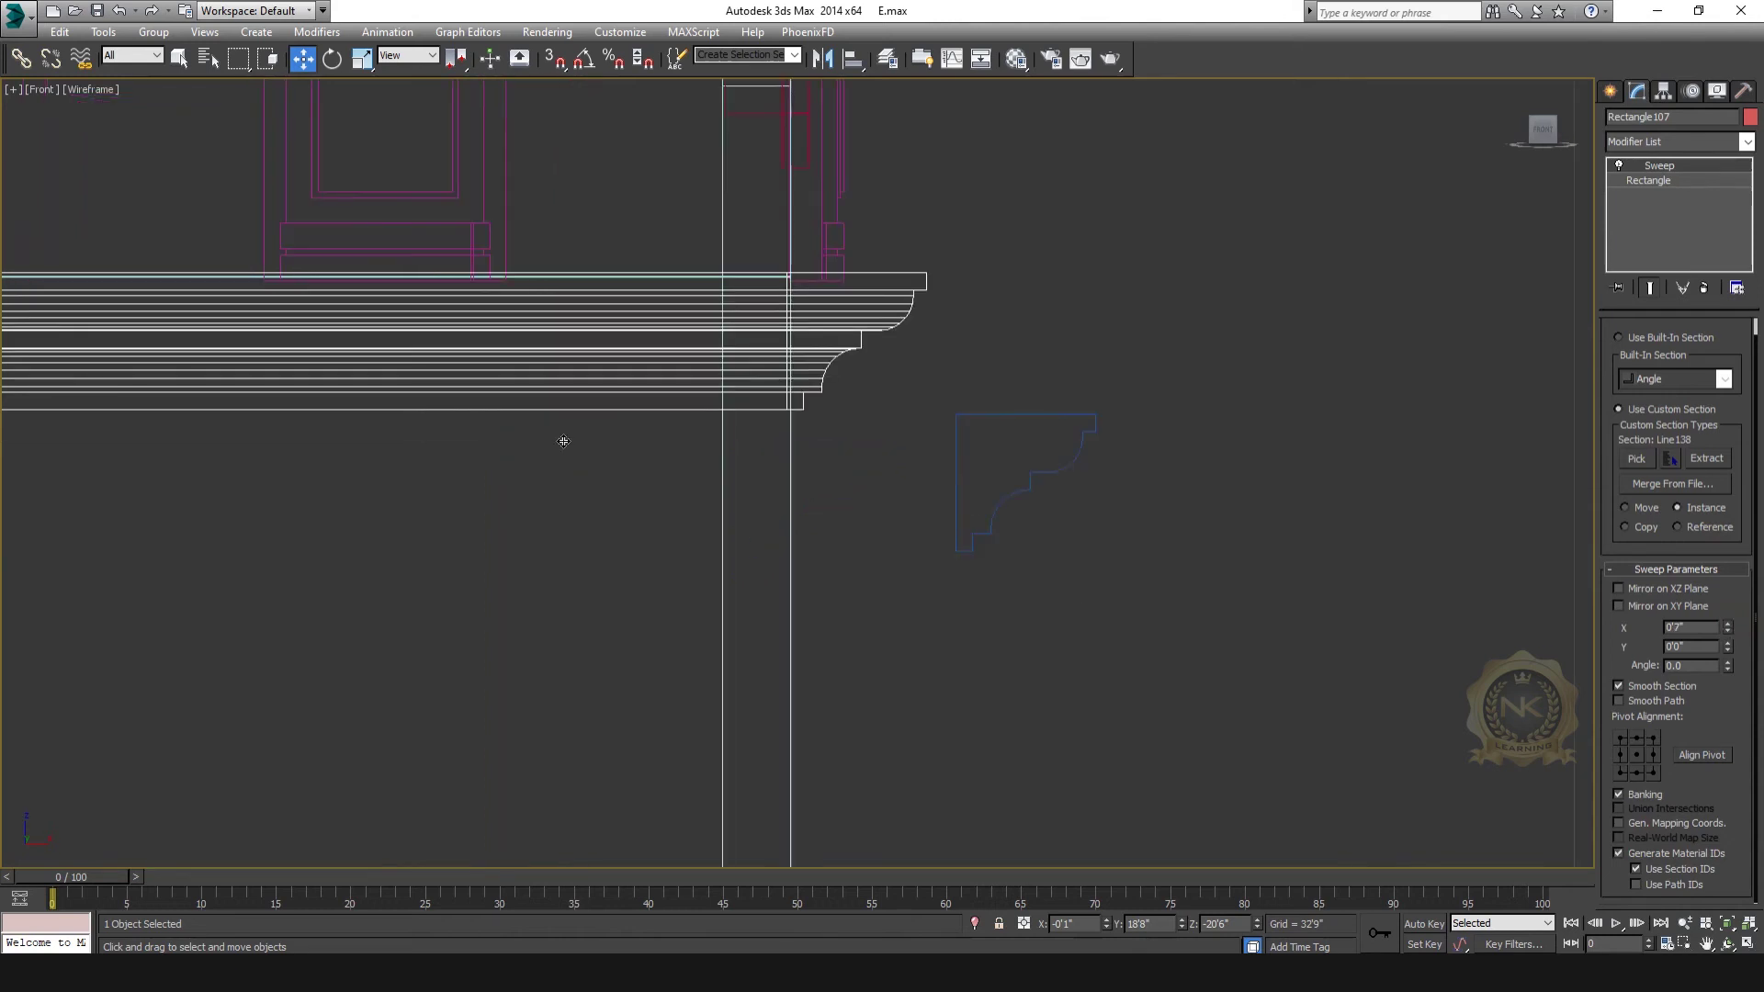
middle_click_drag(878, 414, 632, 458)
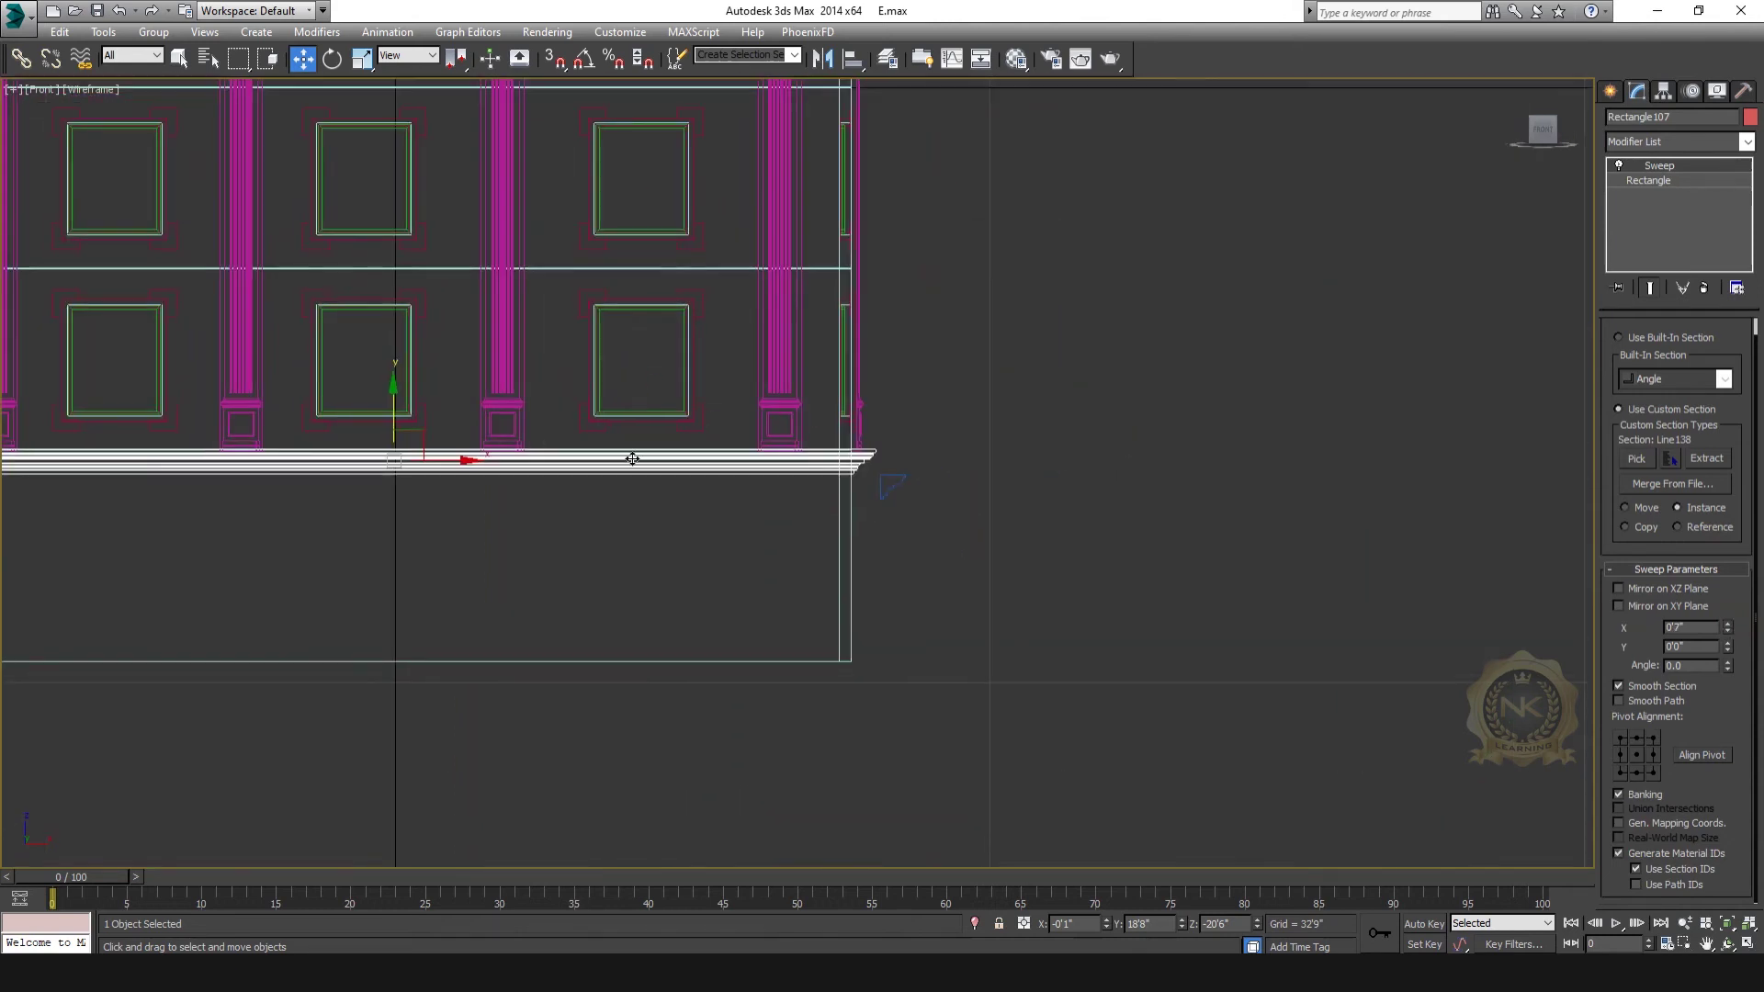
scroll(891, 455, "up", 5)
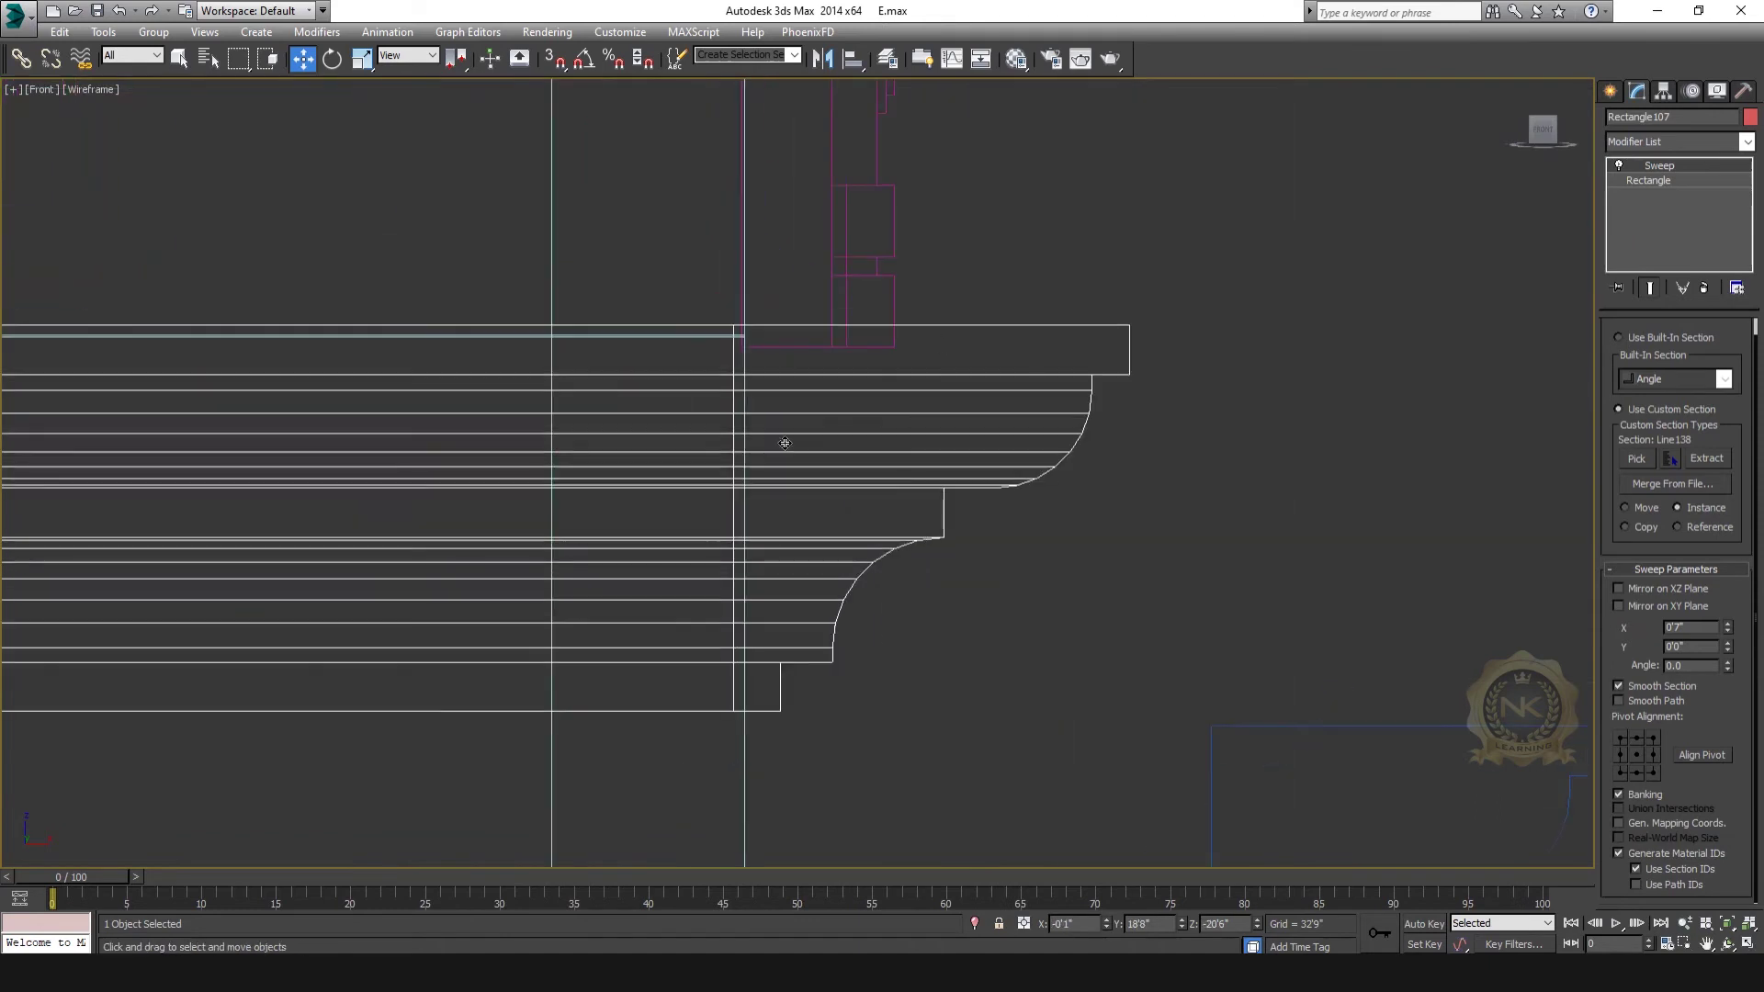
left_click(919, 318)
left_click_drag(921, 323, 906, 347)
key("alt+w")
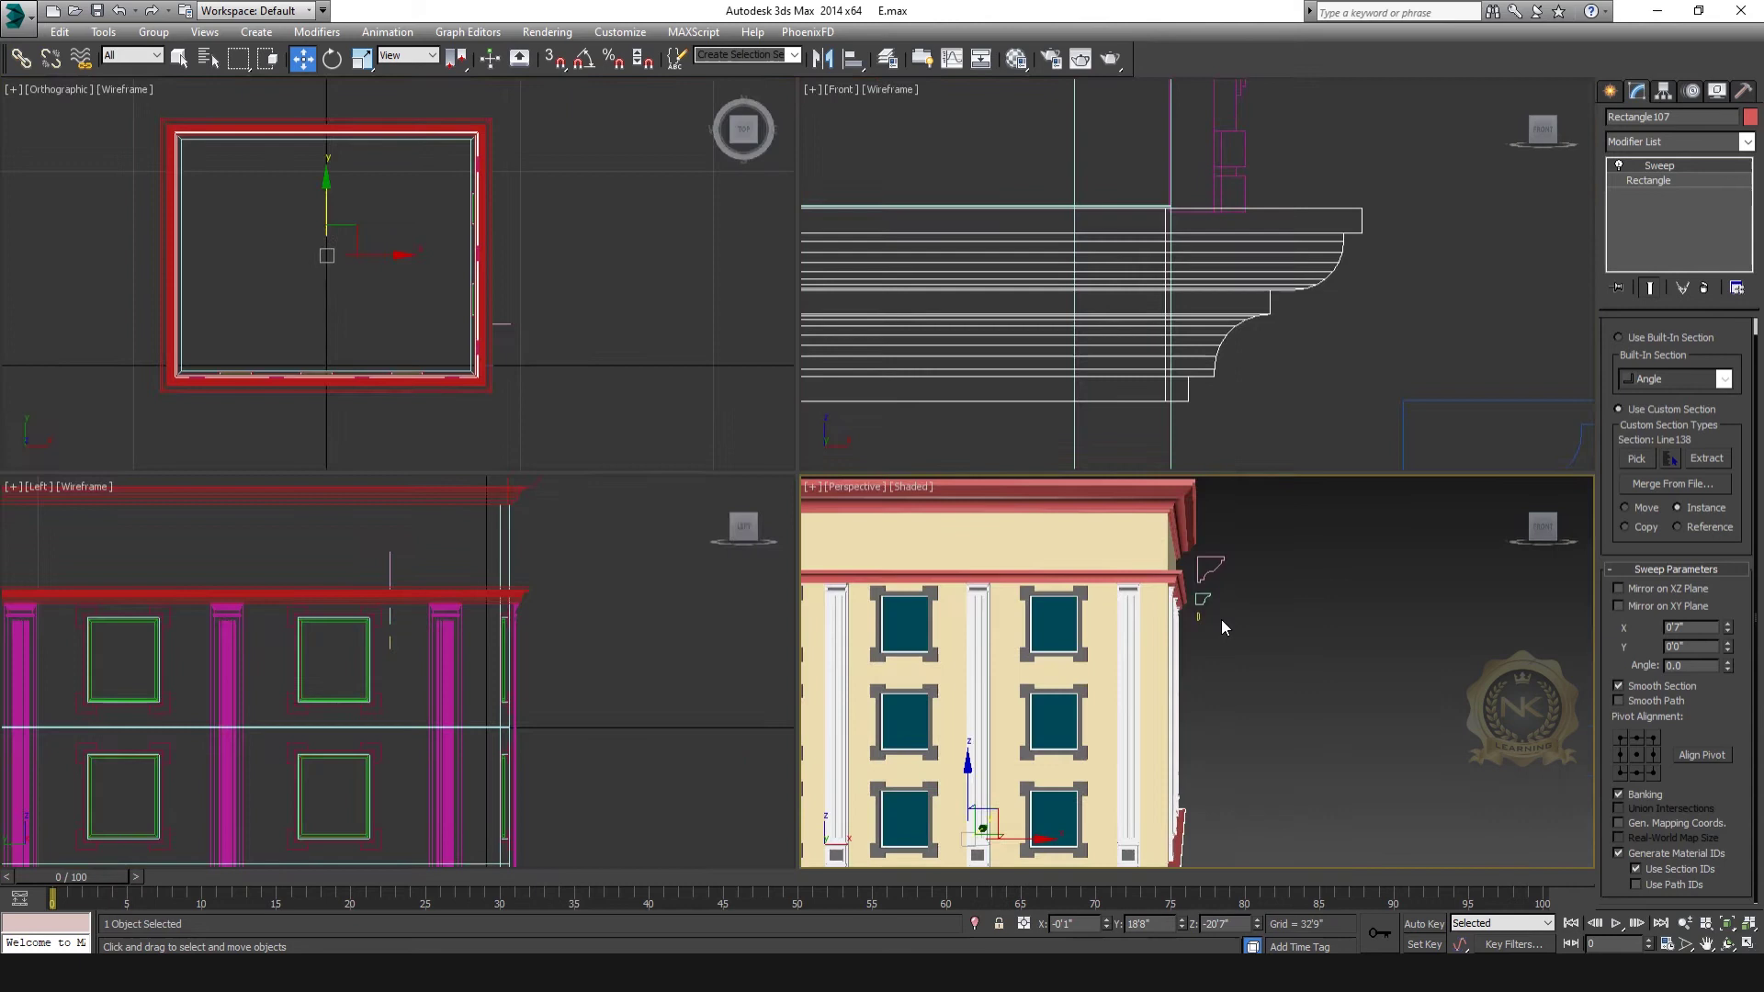
Step: Examine the base cornice's corner against the wall and pilaster bases in the shaded perspective view
right_click(1221, 621)
key("alt+w")
middle_click_drag(1004, 650, 1008, 384)
scroll(806, 616, "up", 5)
middle_click_drag(857, 559, 910, 480)
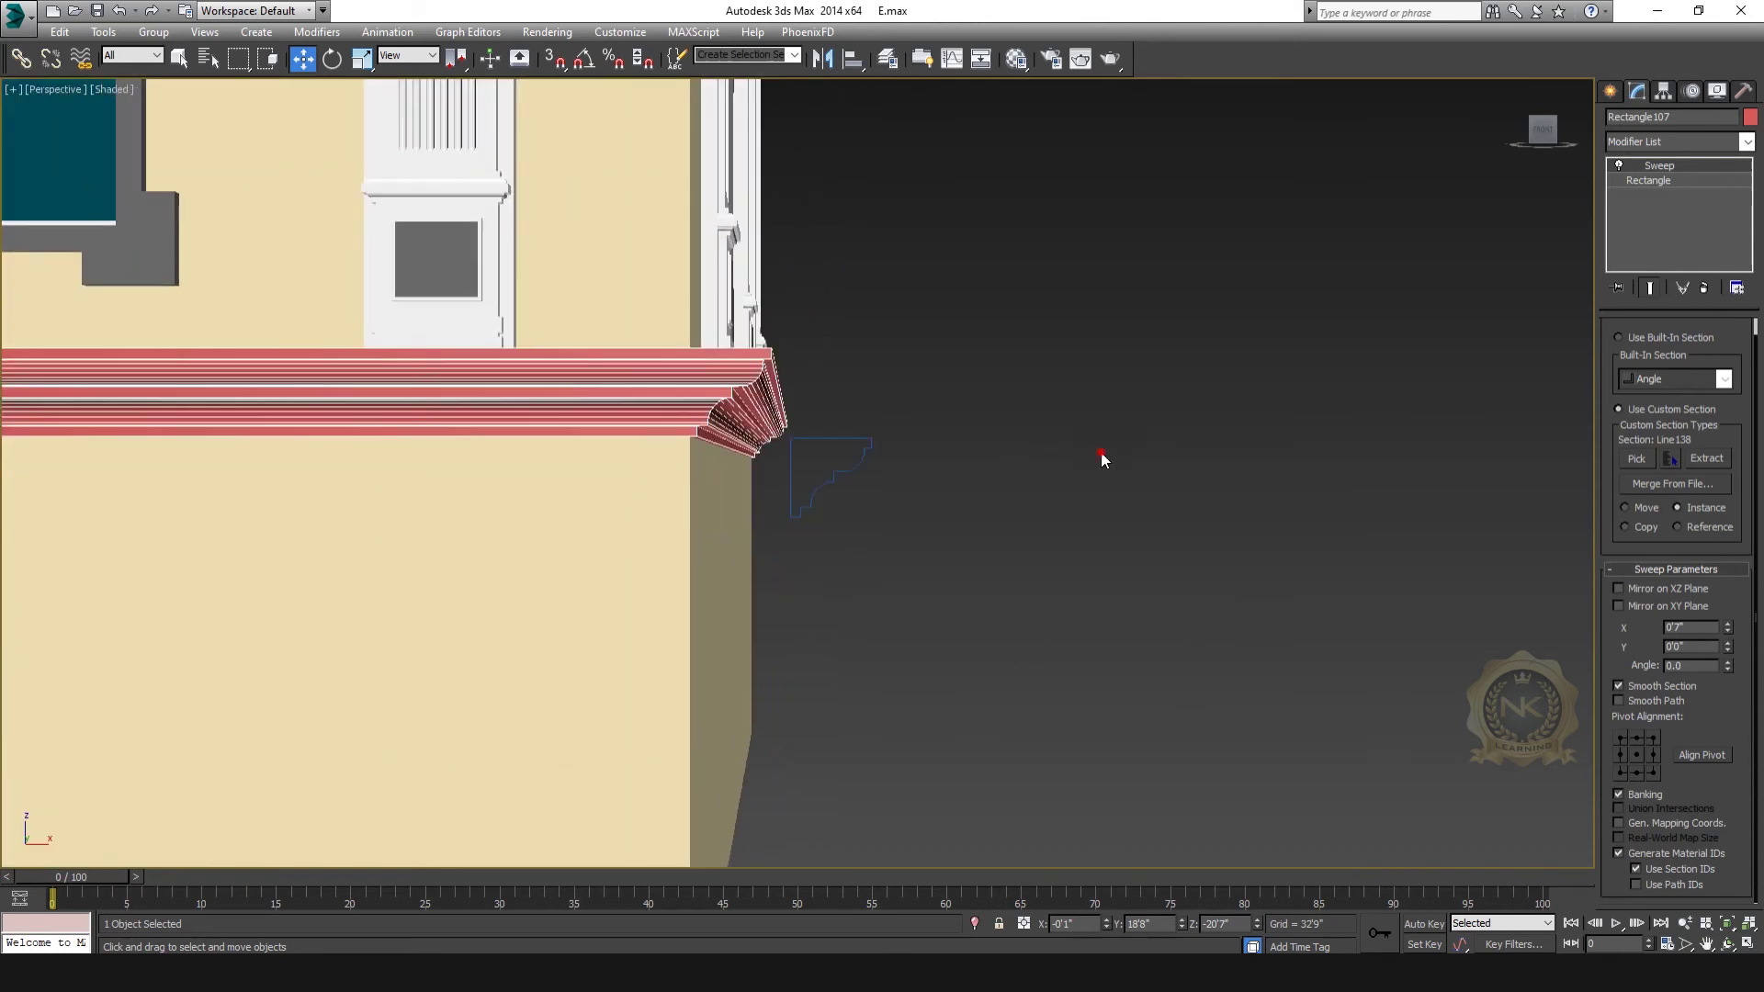
left_click(1101, 452)
scroll(837, 507, "up", 3)
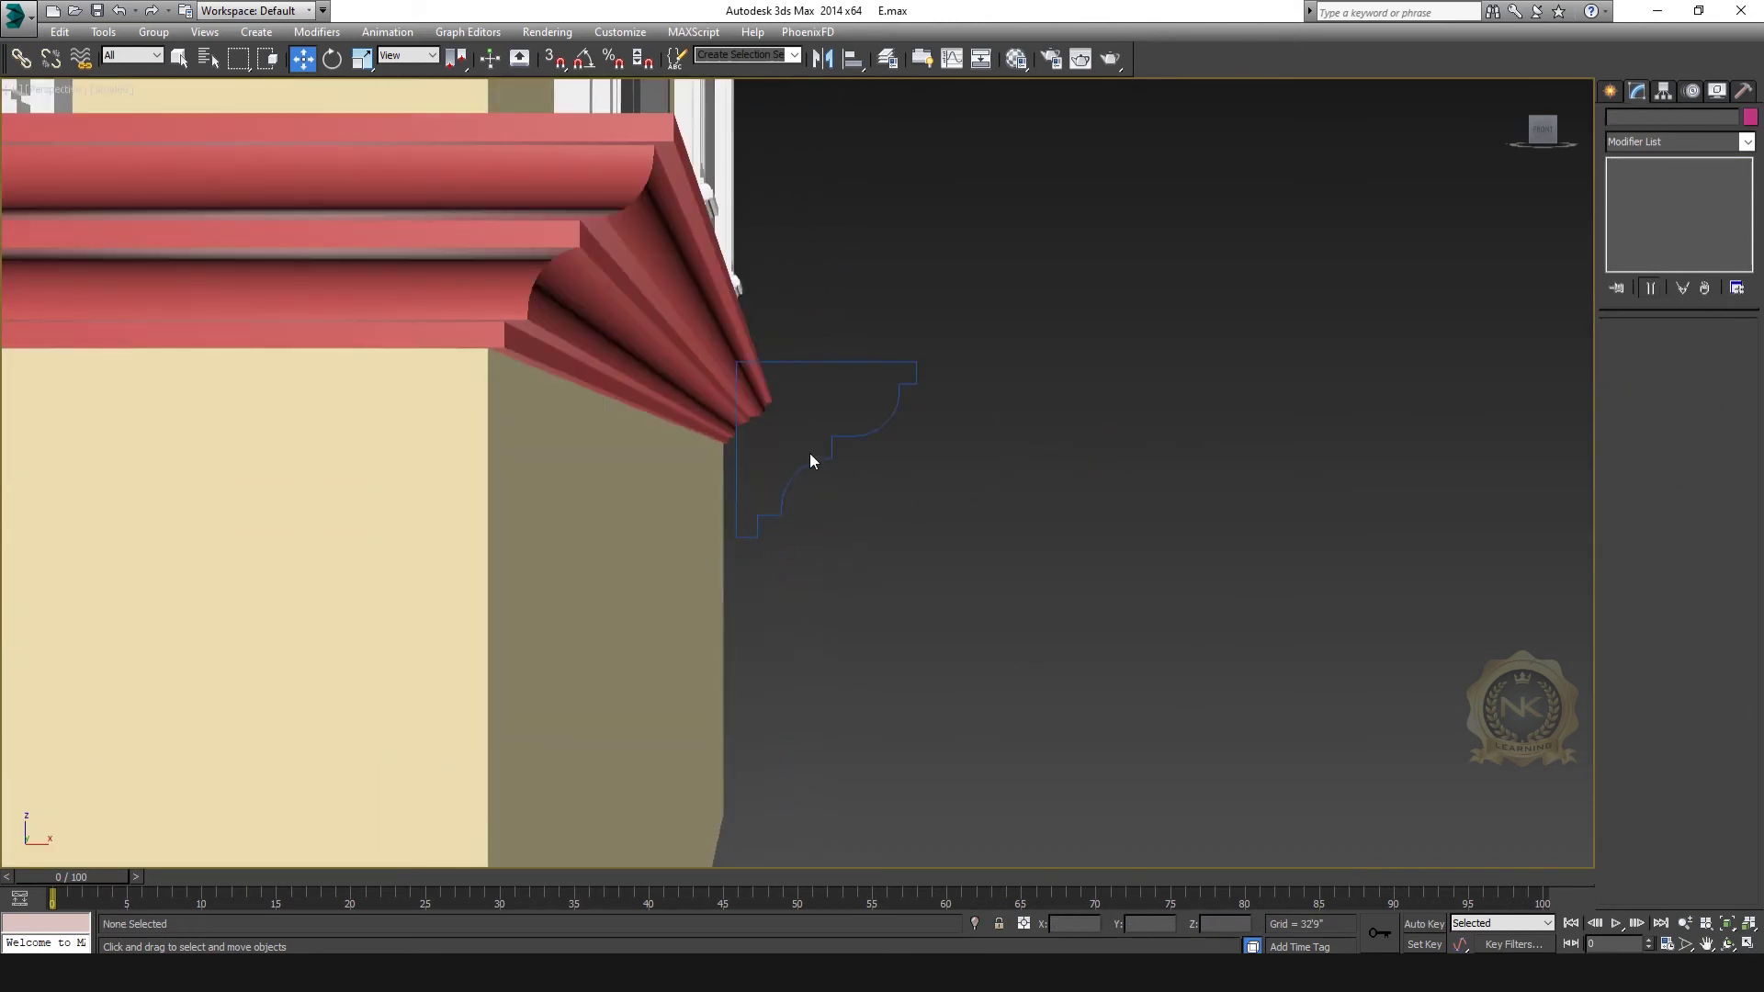
middle_click_drag(556, 316, 610, 339)
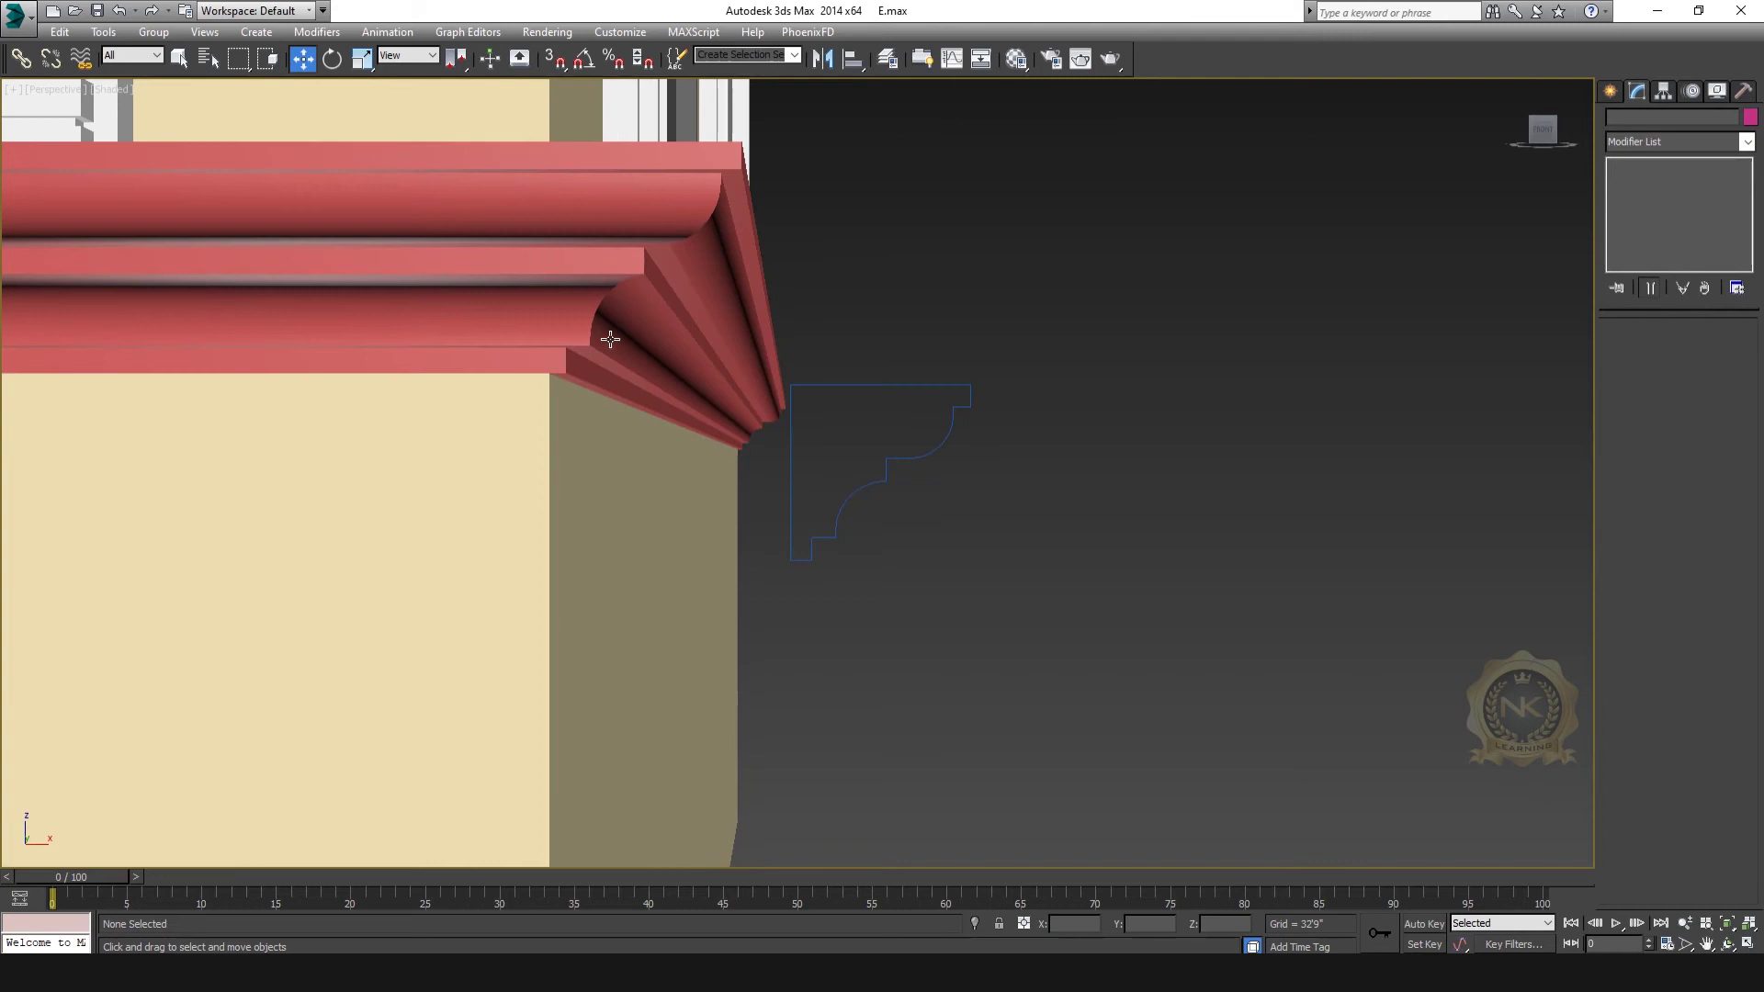
left_click(1532, 133)
middle_click_drag(868, 335, 625, 346)
middle_click_drag(871, 380, 754, 366)
Step: Compare the base cornice's swept edge with its source profile in front view and check the cornice along the facade in perspective
key("alt+w")
right_click(1126, 346)
key("alt+w")
middle_click_drag(928, 513, 563, 381)
scroll(1107, 669, "down", 2)
middle_click_drag(1120, 556, 1051, 376)
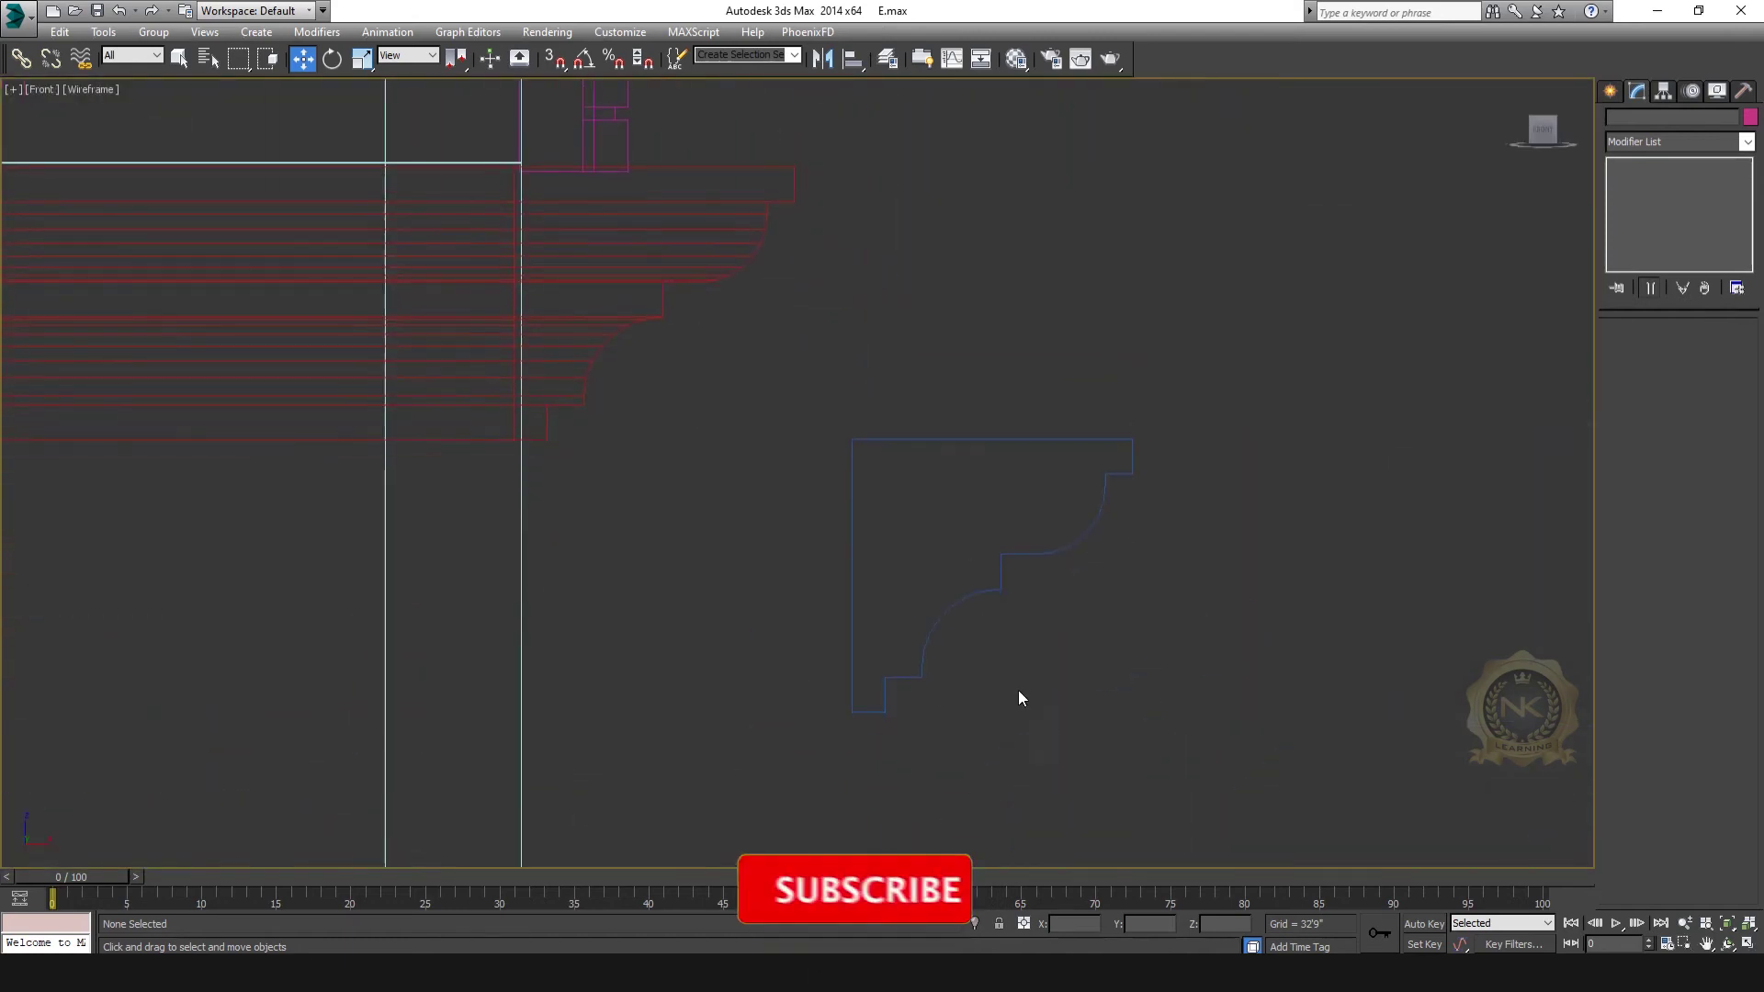
key("alt+w")
right_click(1250, 630)
key("alt+w")
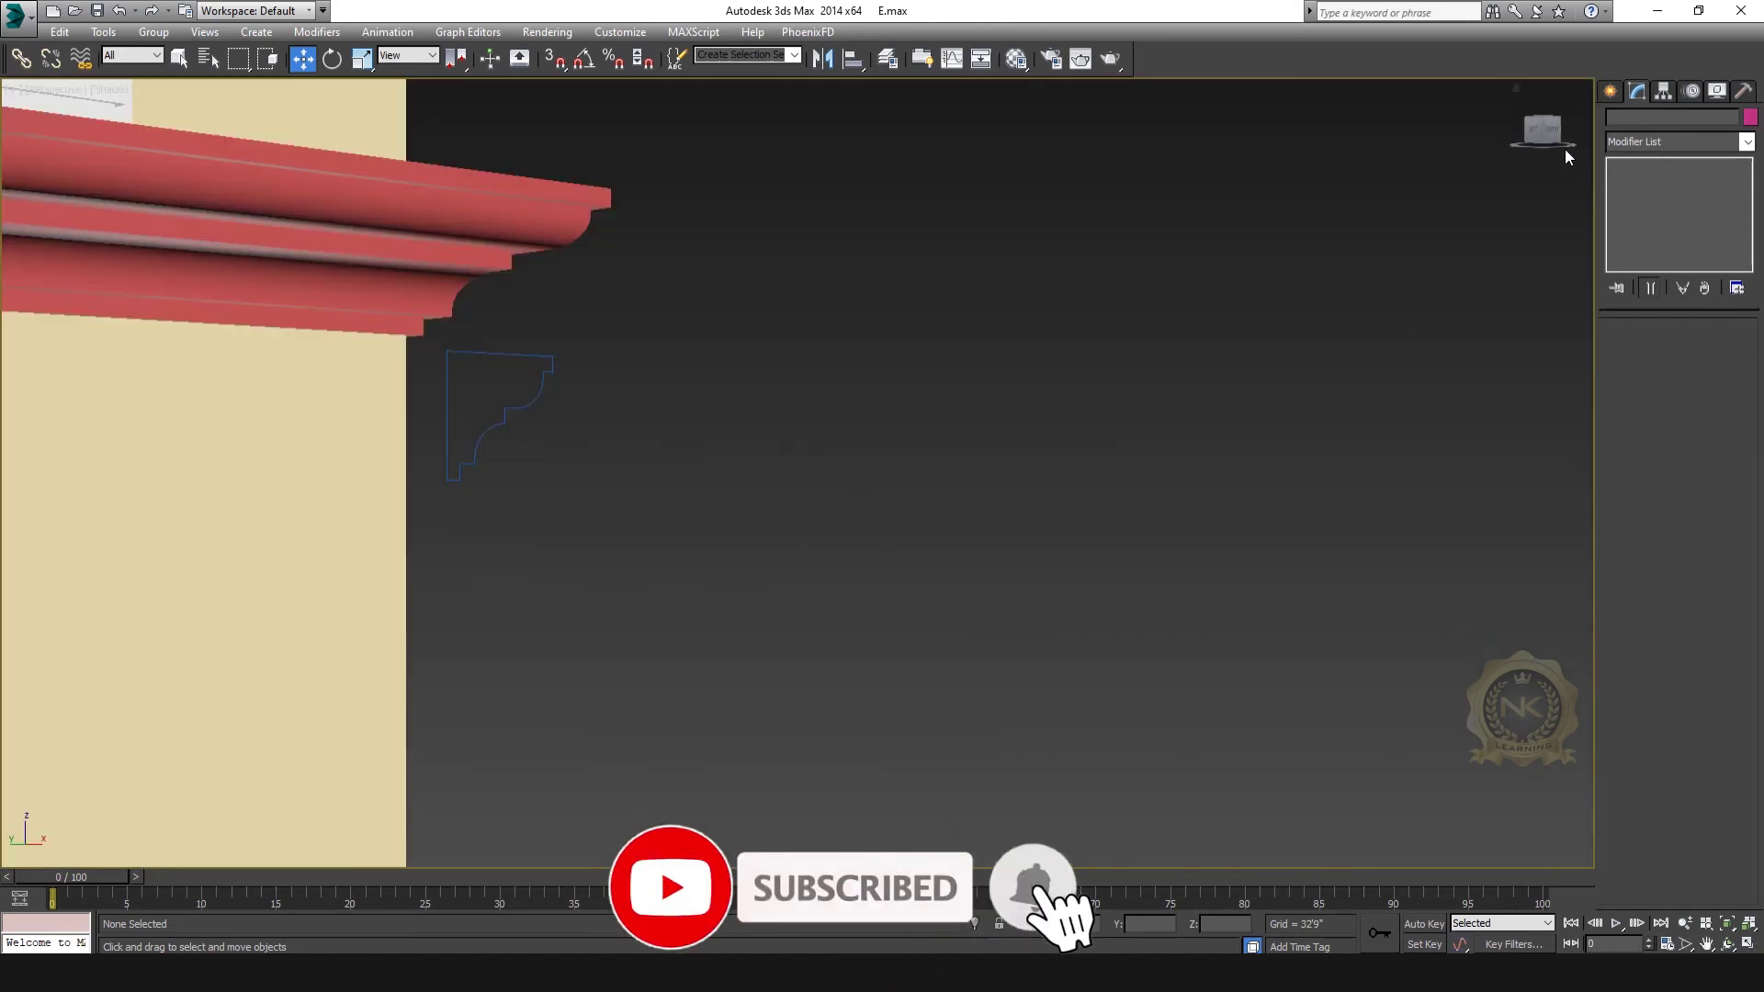
left_click(1549, 131)
middle_click_drag(542, 411, 1102, 398)
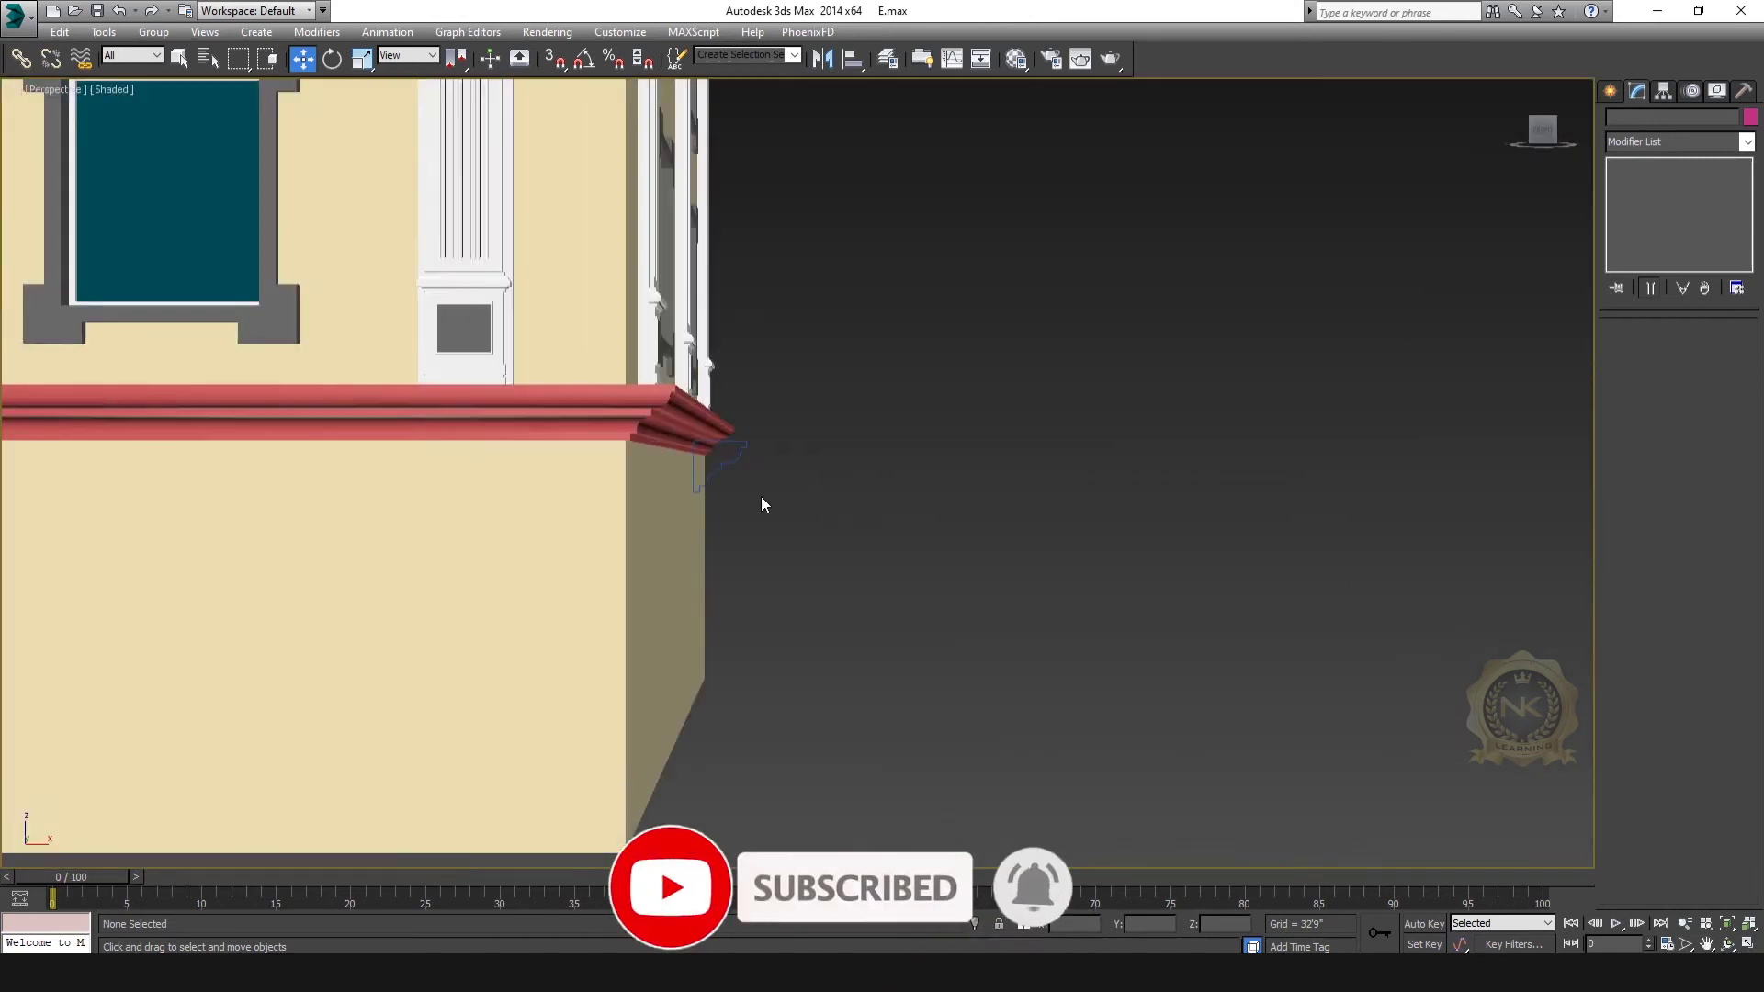
scroll(836, 459, "up", 4)
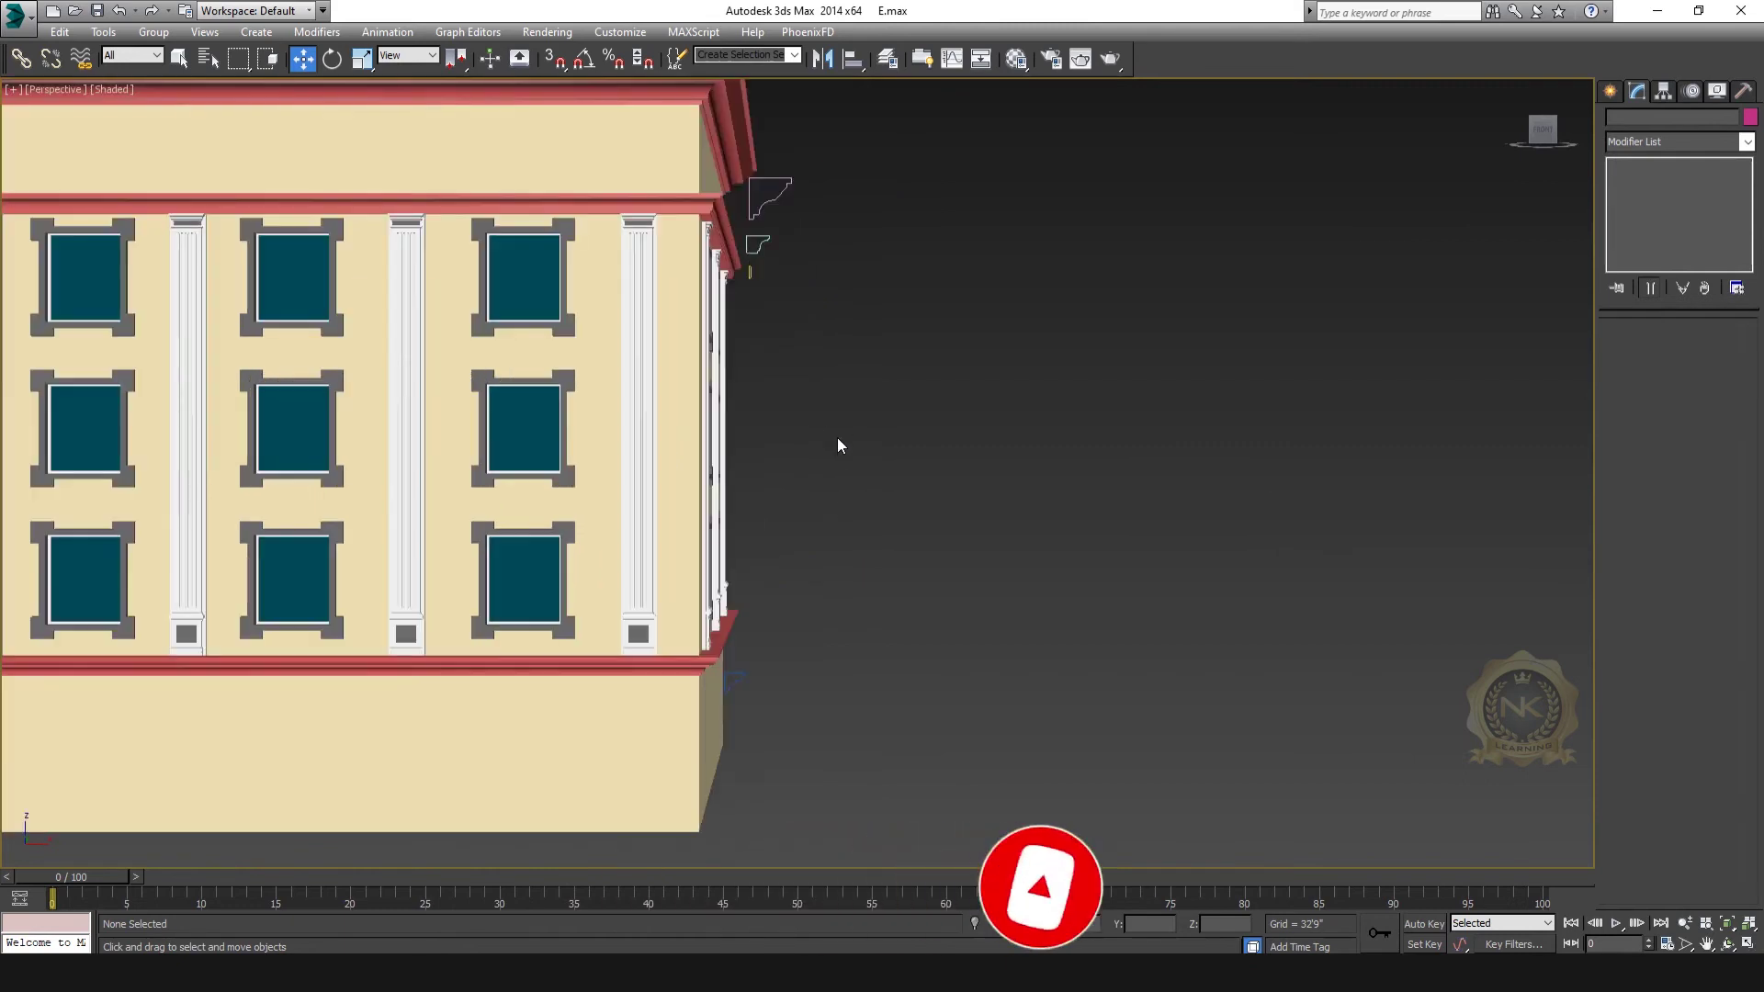
key("alt+w")
left_click(1137, 303)
key("alt+w")
middle_click_drag(1139, 299, 1066, 439)
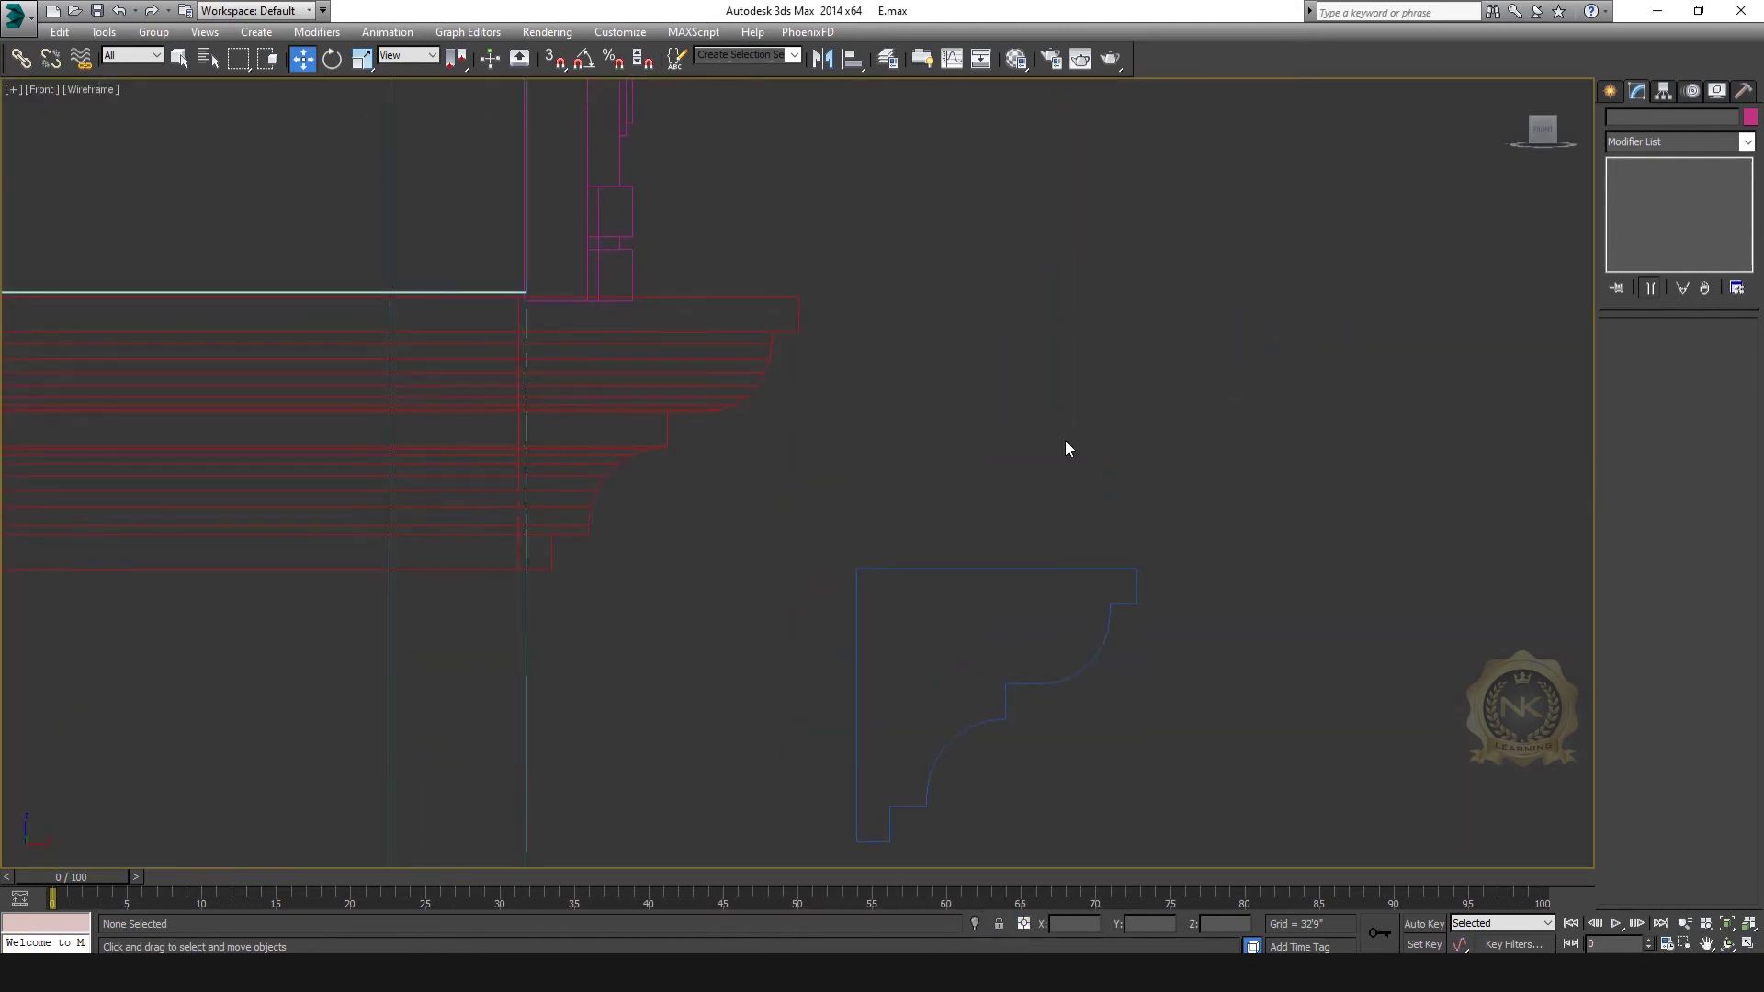
middle_click_drag(907, 414, 938, 301)
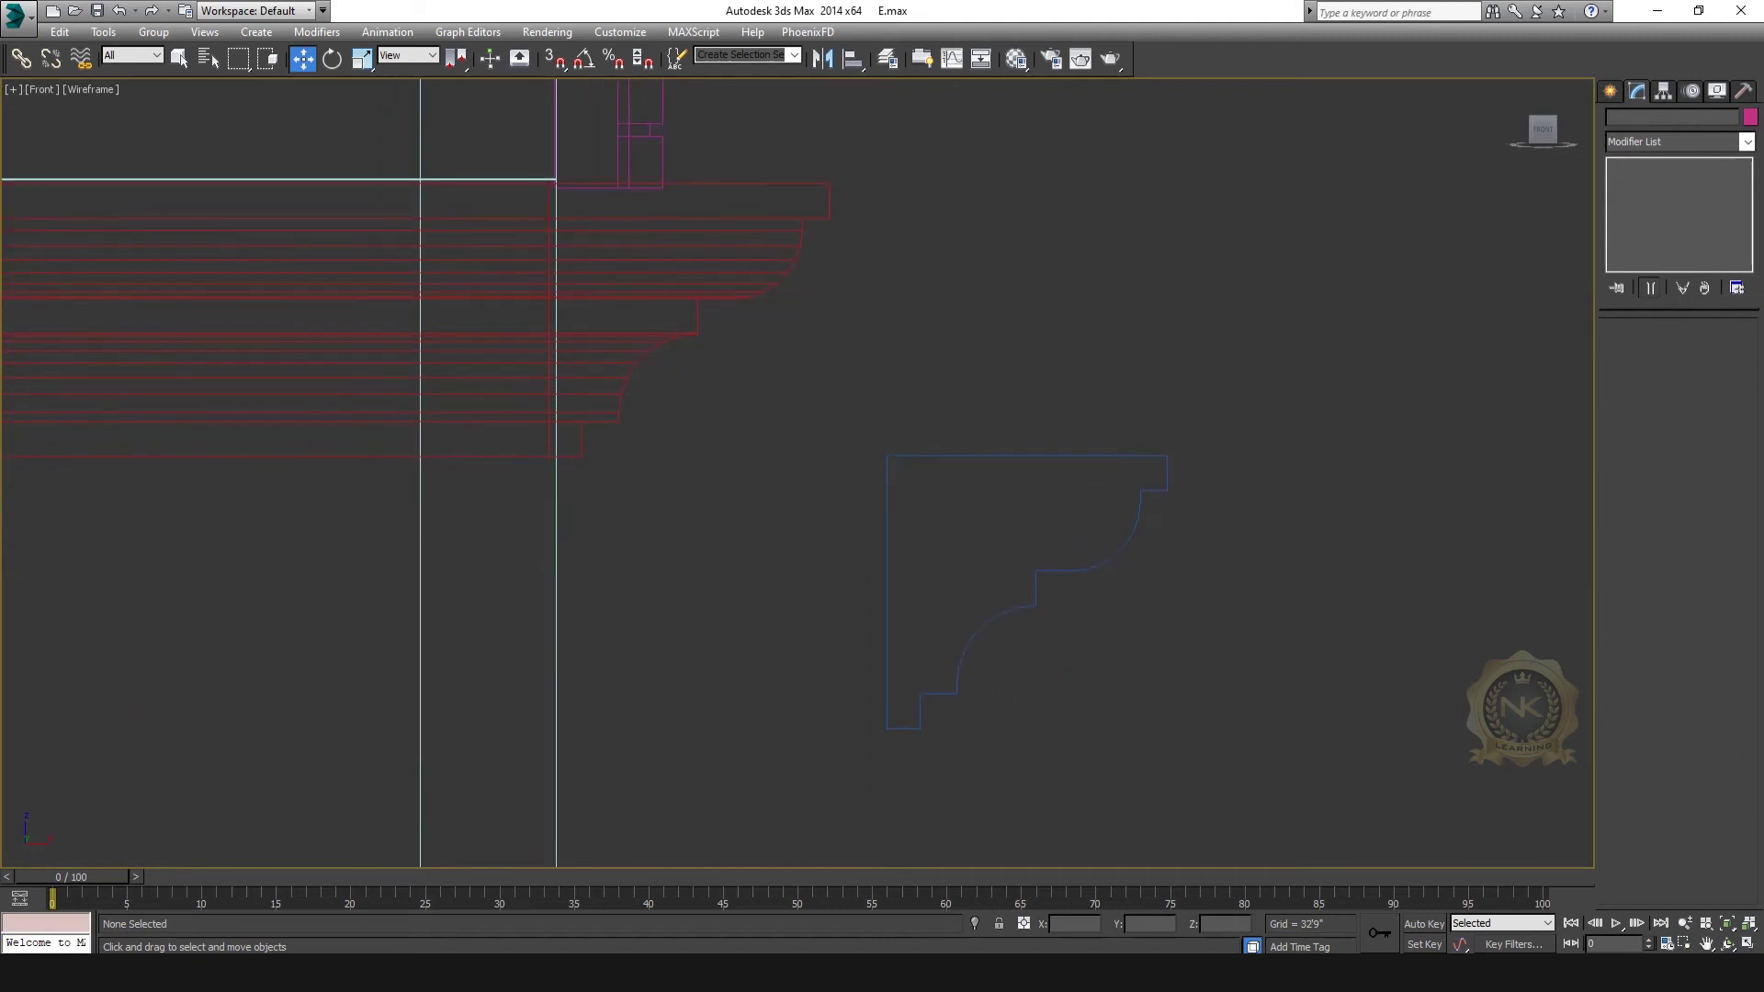
Step: Copy the base cornice down to a height of about -25'5" and delete the copy's Sweep modifier to keep only its rectangle
scroll(882, 465, "down", 10)
middle_click_drag(838, 631, 669, 771)
scroll(847, 502, "down", 4)
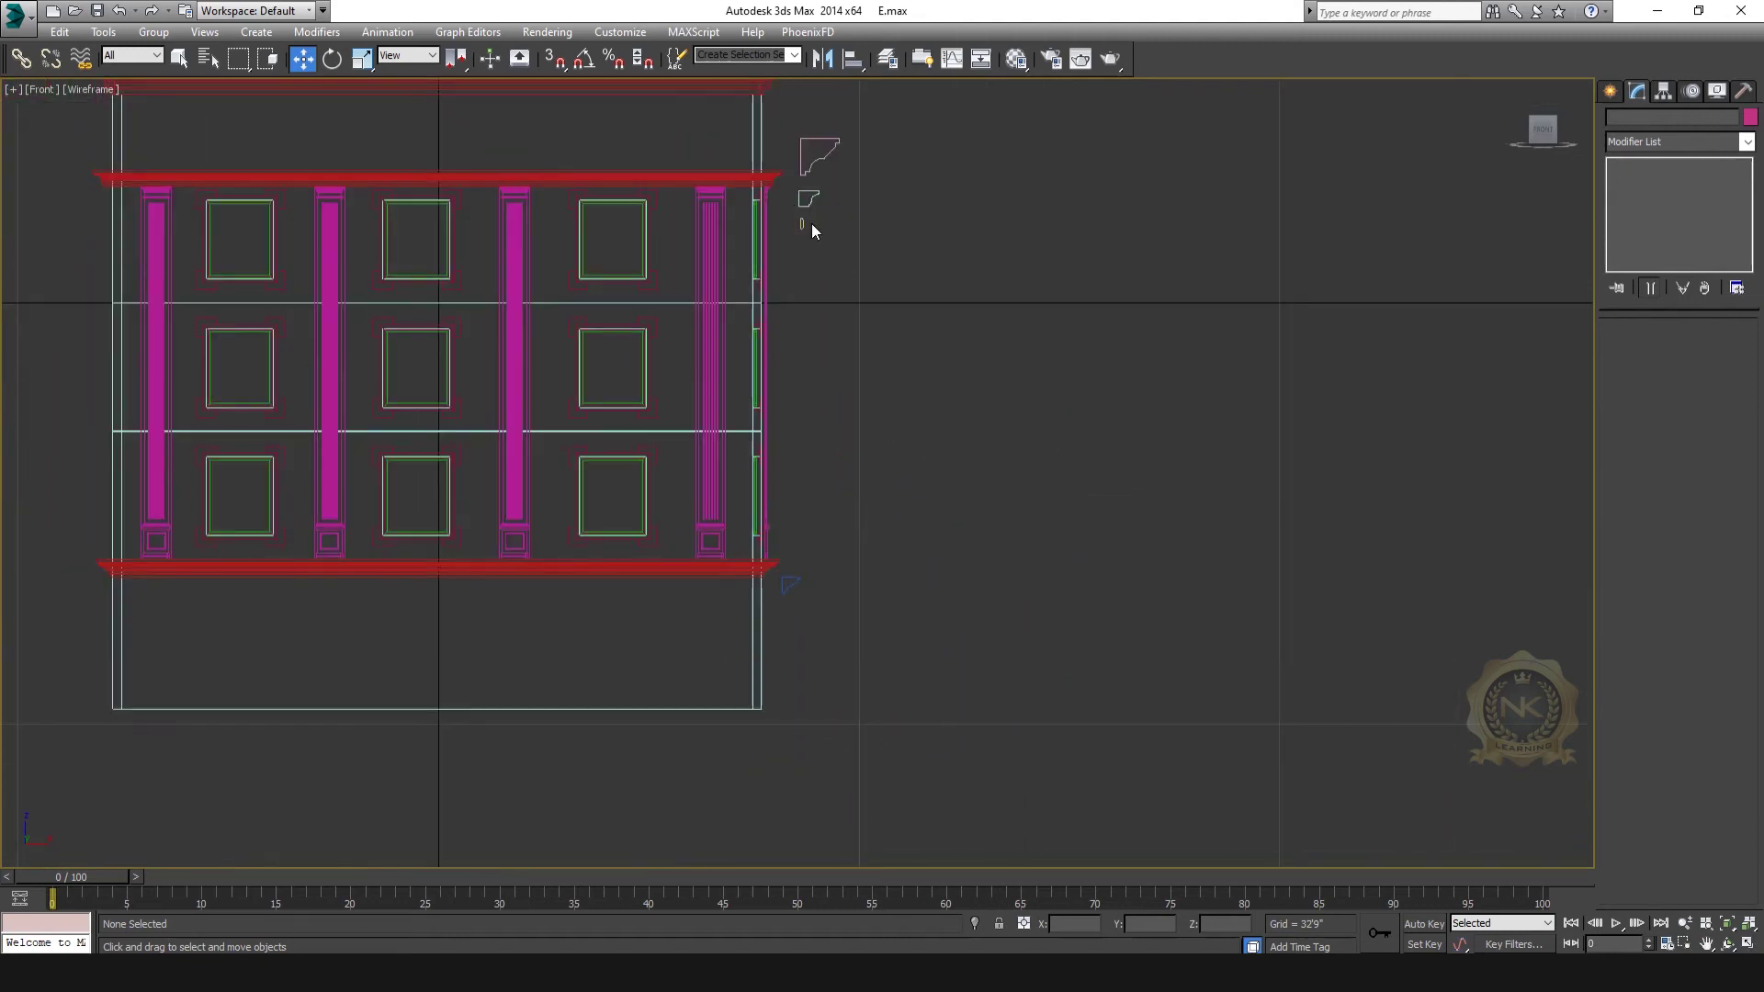
left_click(730, 568)
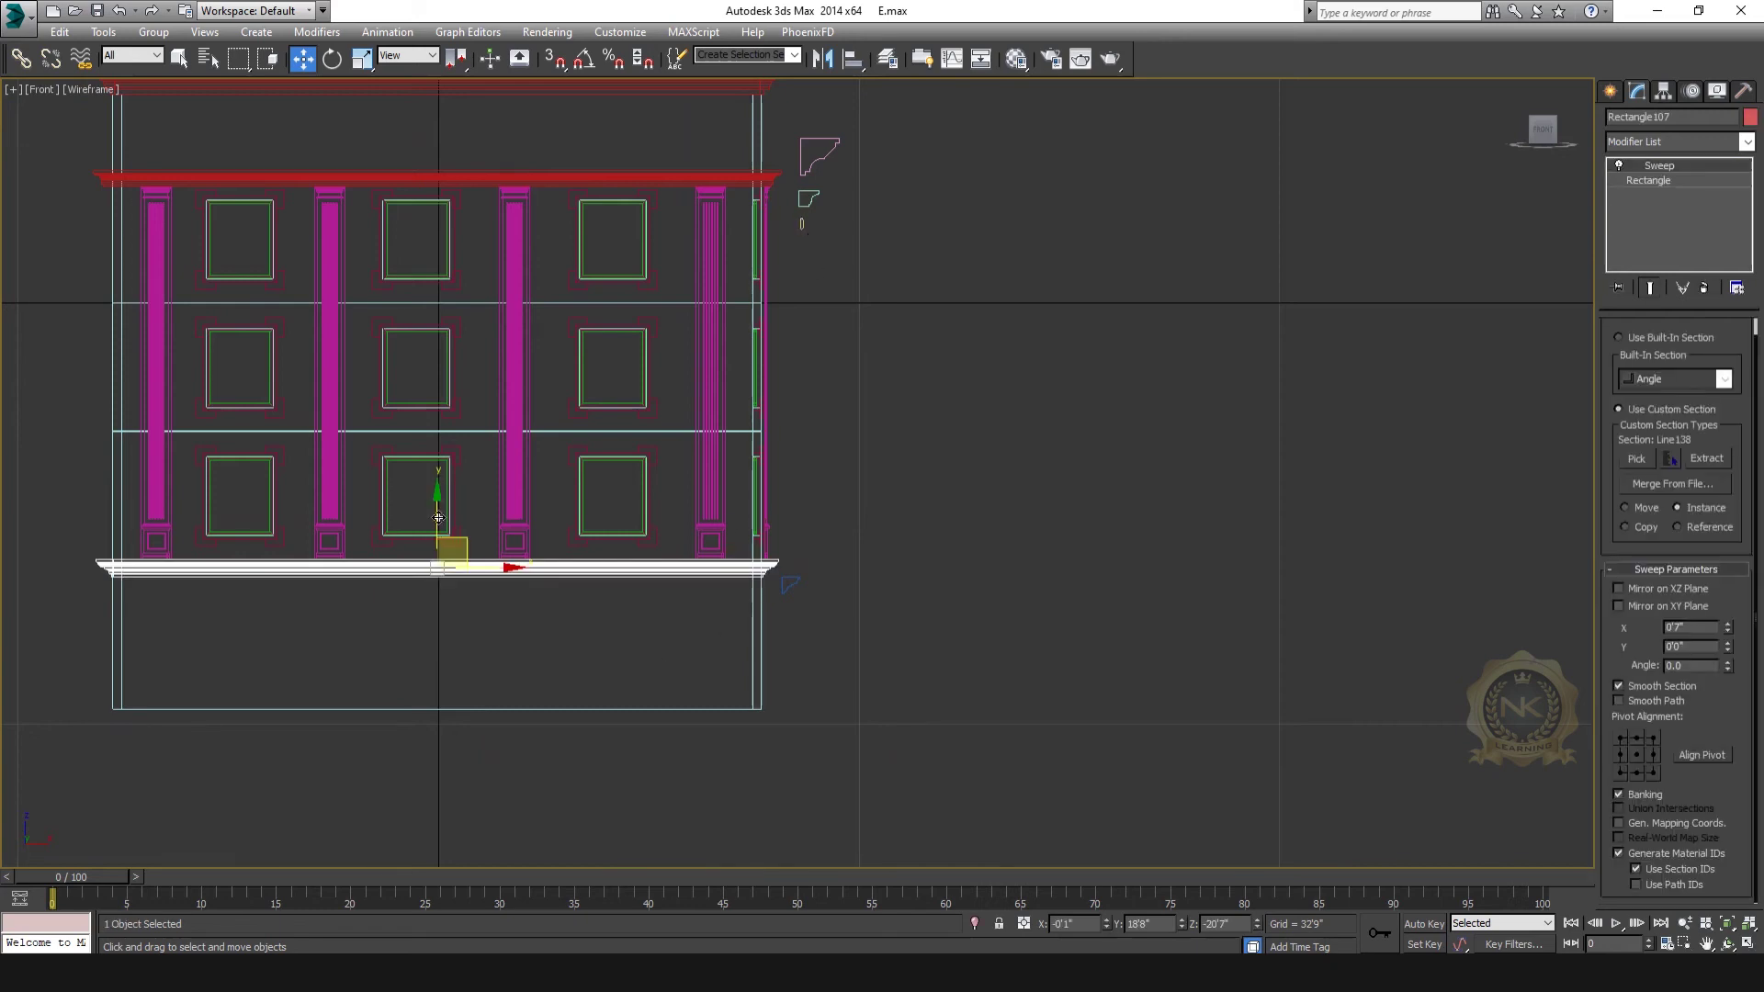
left_click_drag(440, 566, 440, 626, "shift")
left_click(887, 565)
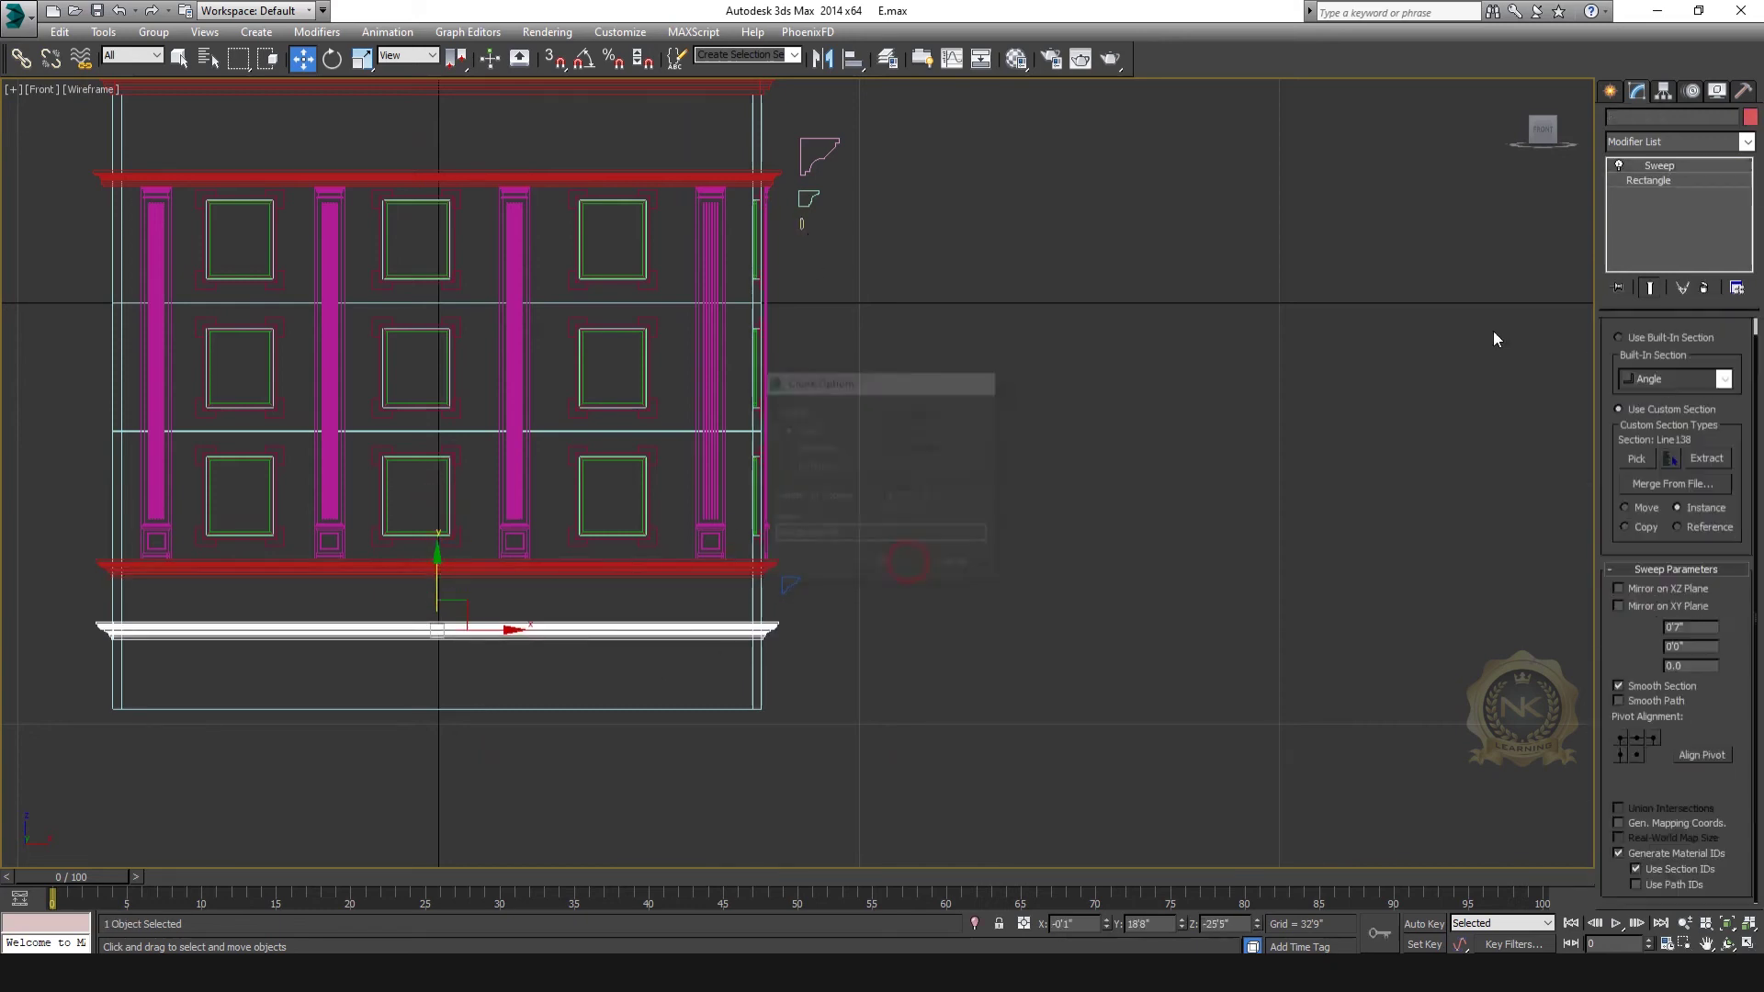
right_click(1658, 167)
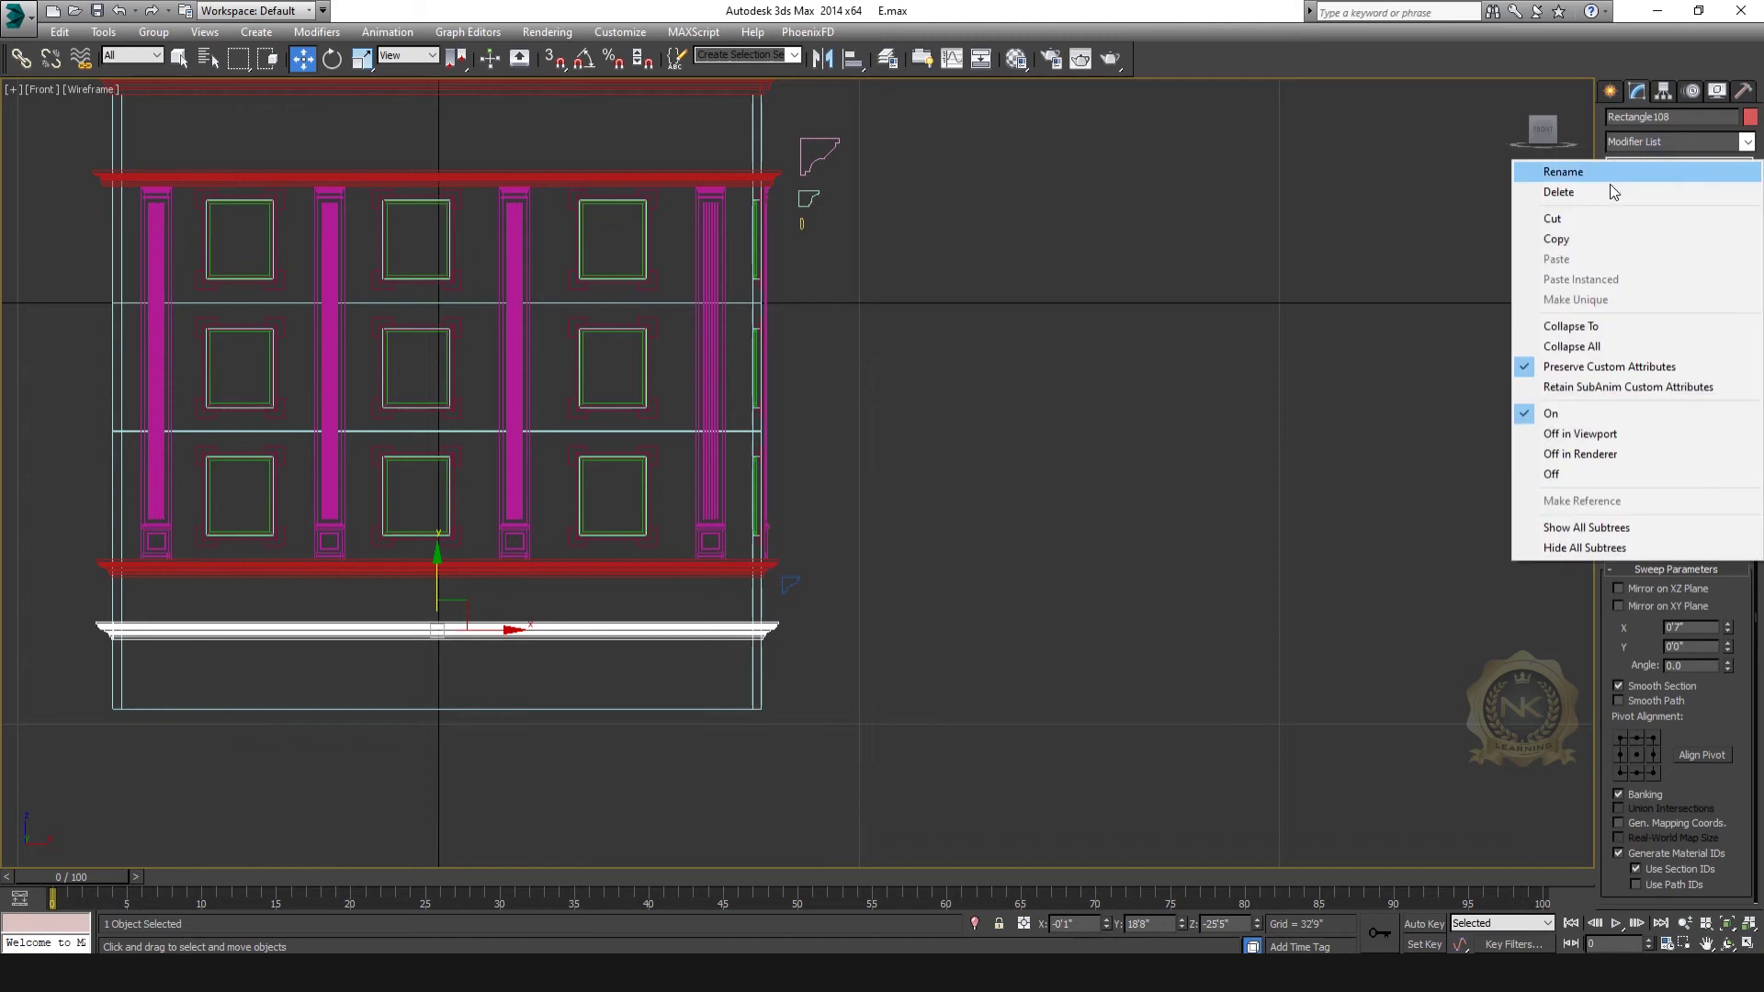
left_click(1562, 193)
left_click(1206, 409)
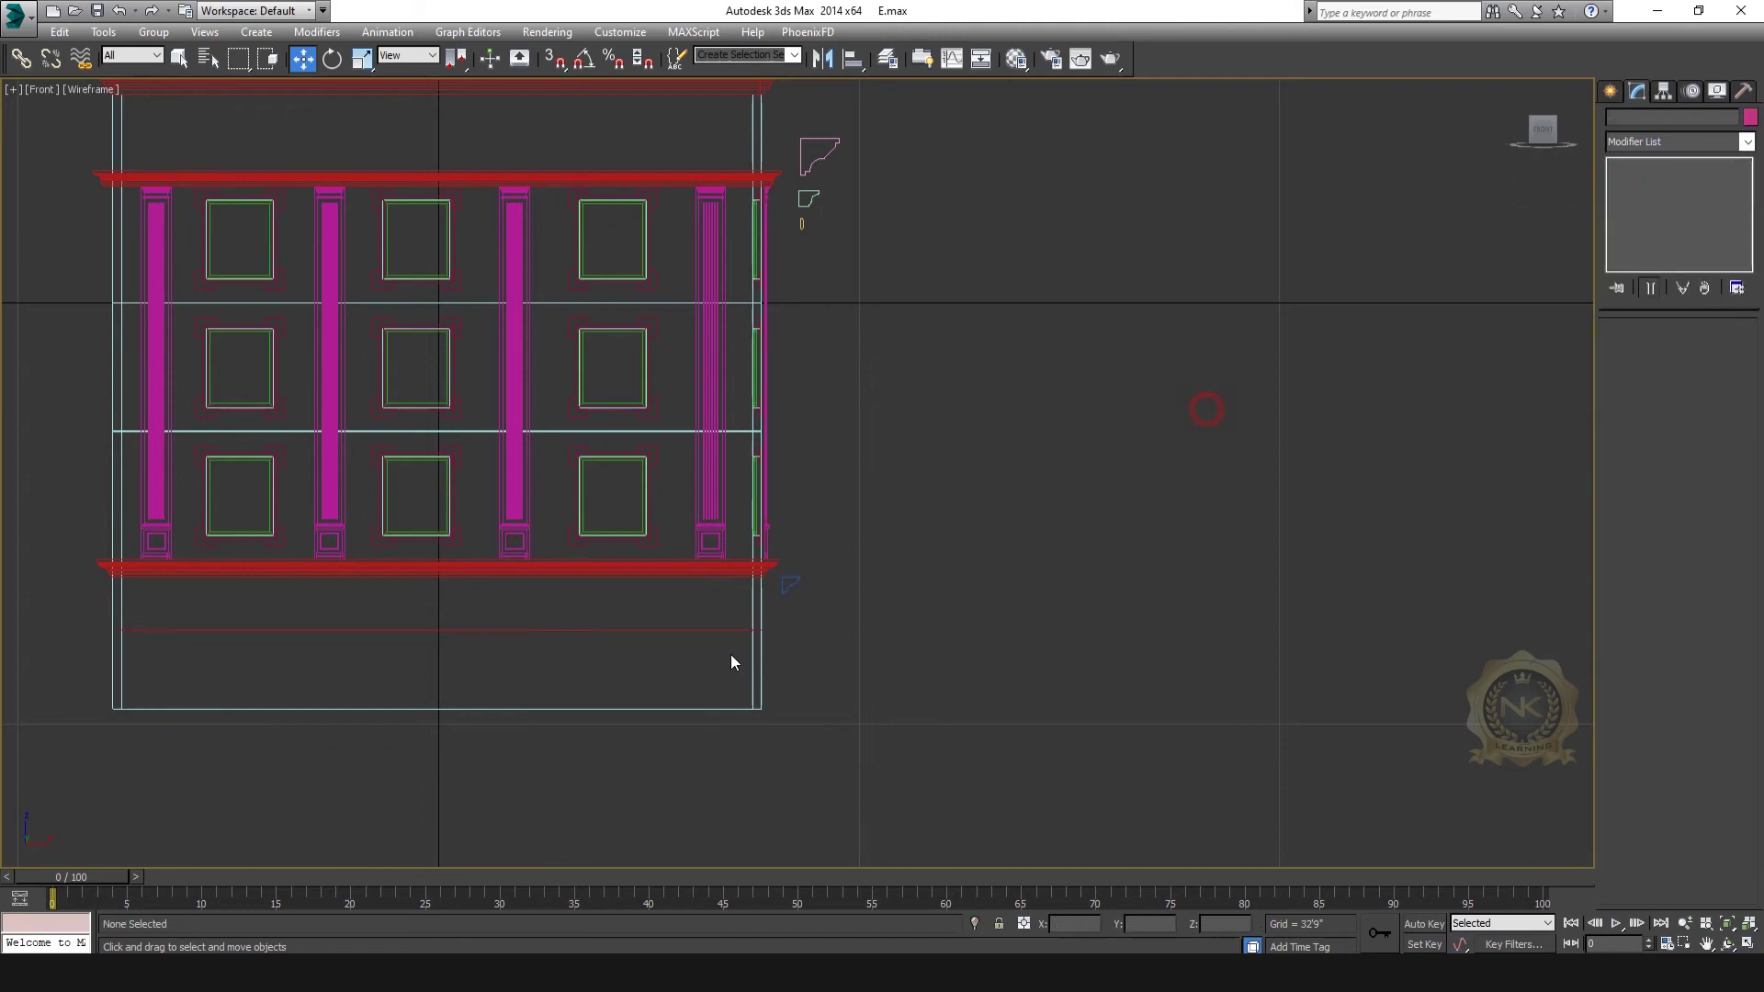
Step: Move the small chamfered profile down beside the lower wall, to a height of about -25'2"
left_click(799, 221)
left_click_drag(803, 170, 809, 575, "shift")
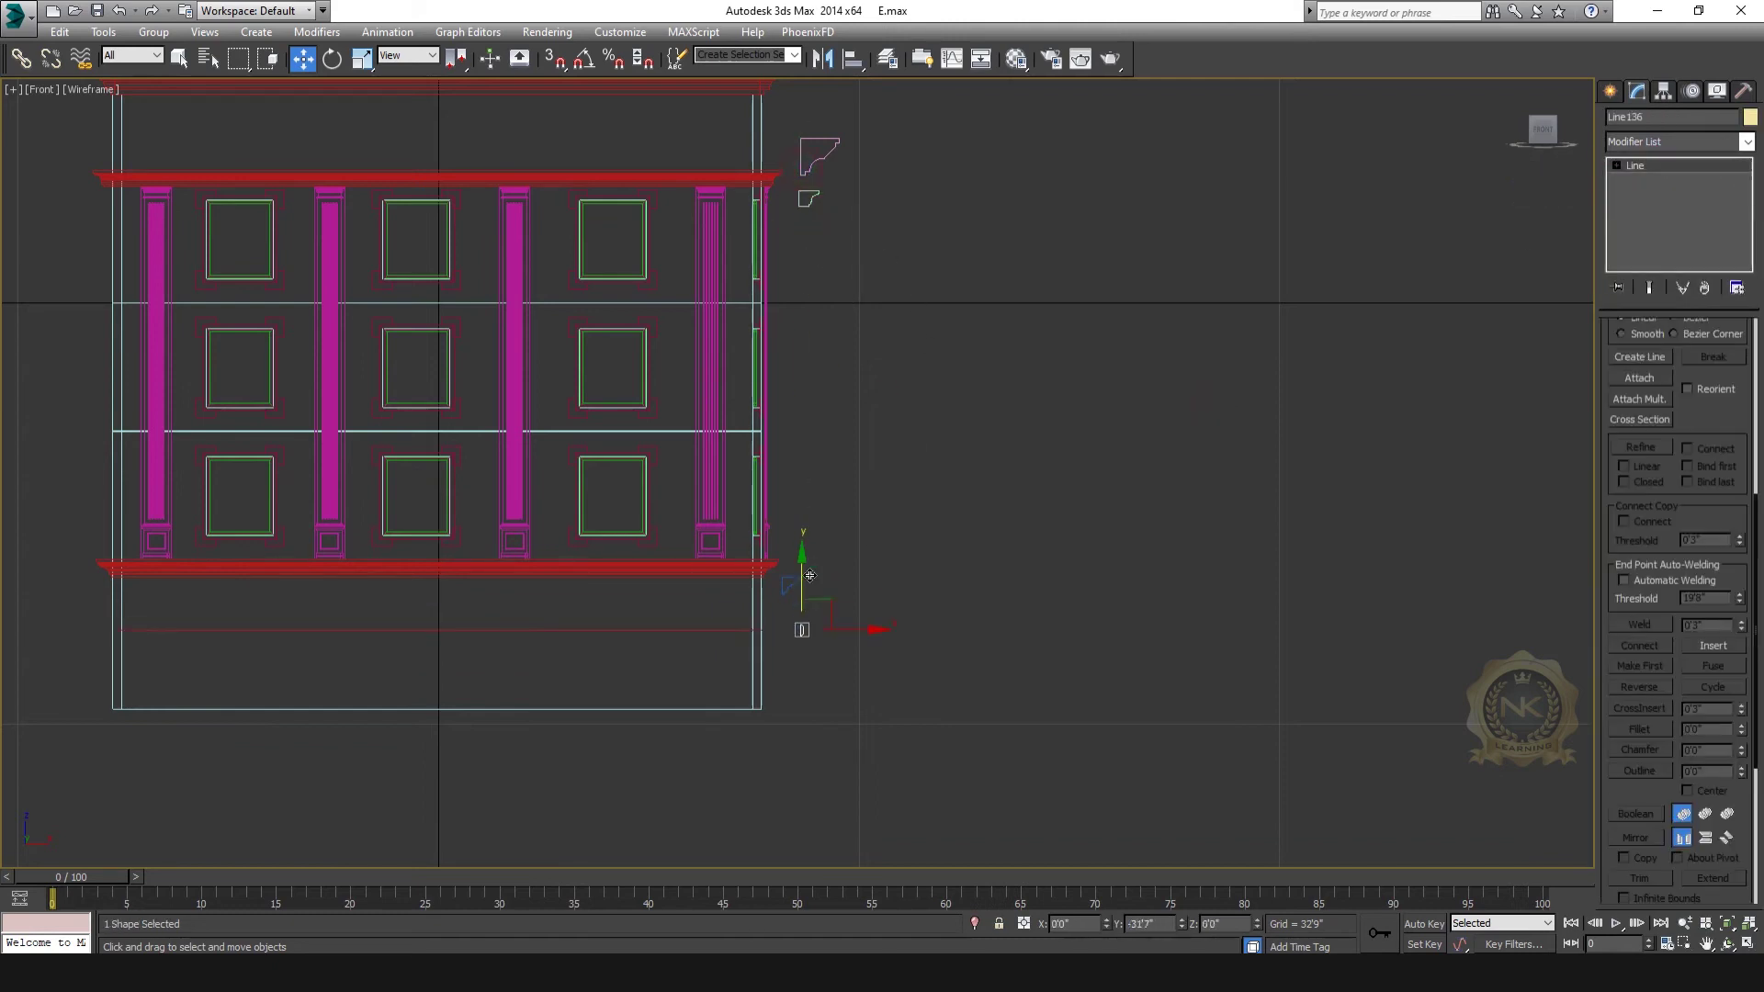
key("alt+q")
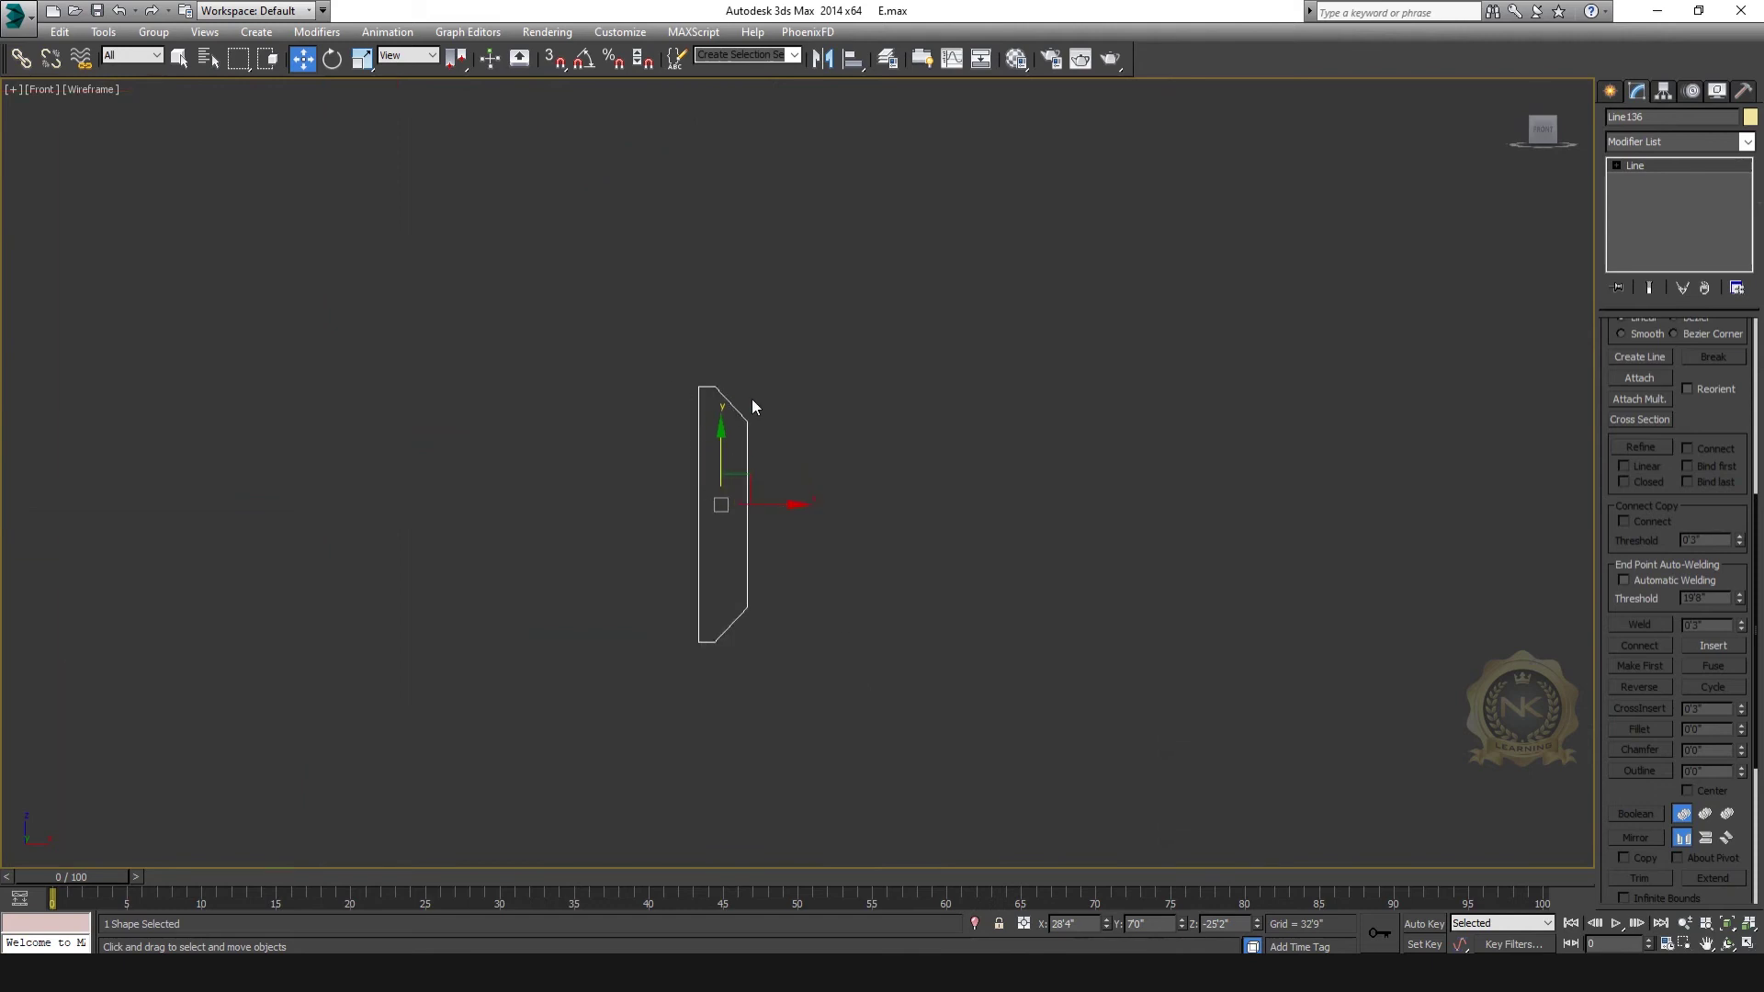
Step: Reshape the chamfered profile by lowering its bottom vertices and shifting its outer vertices slightly inward, and leave vertex editing
left_click(1675, 165)
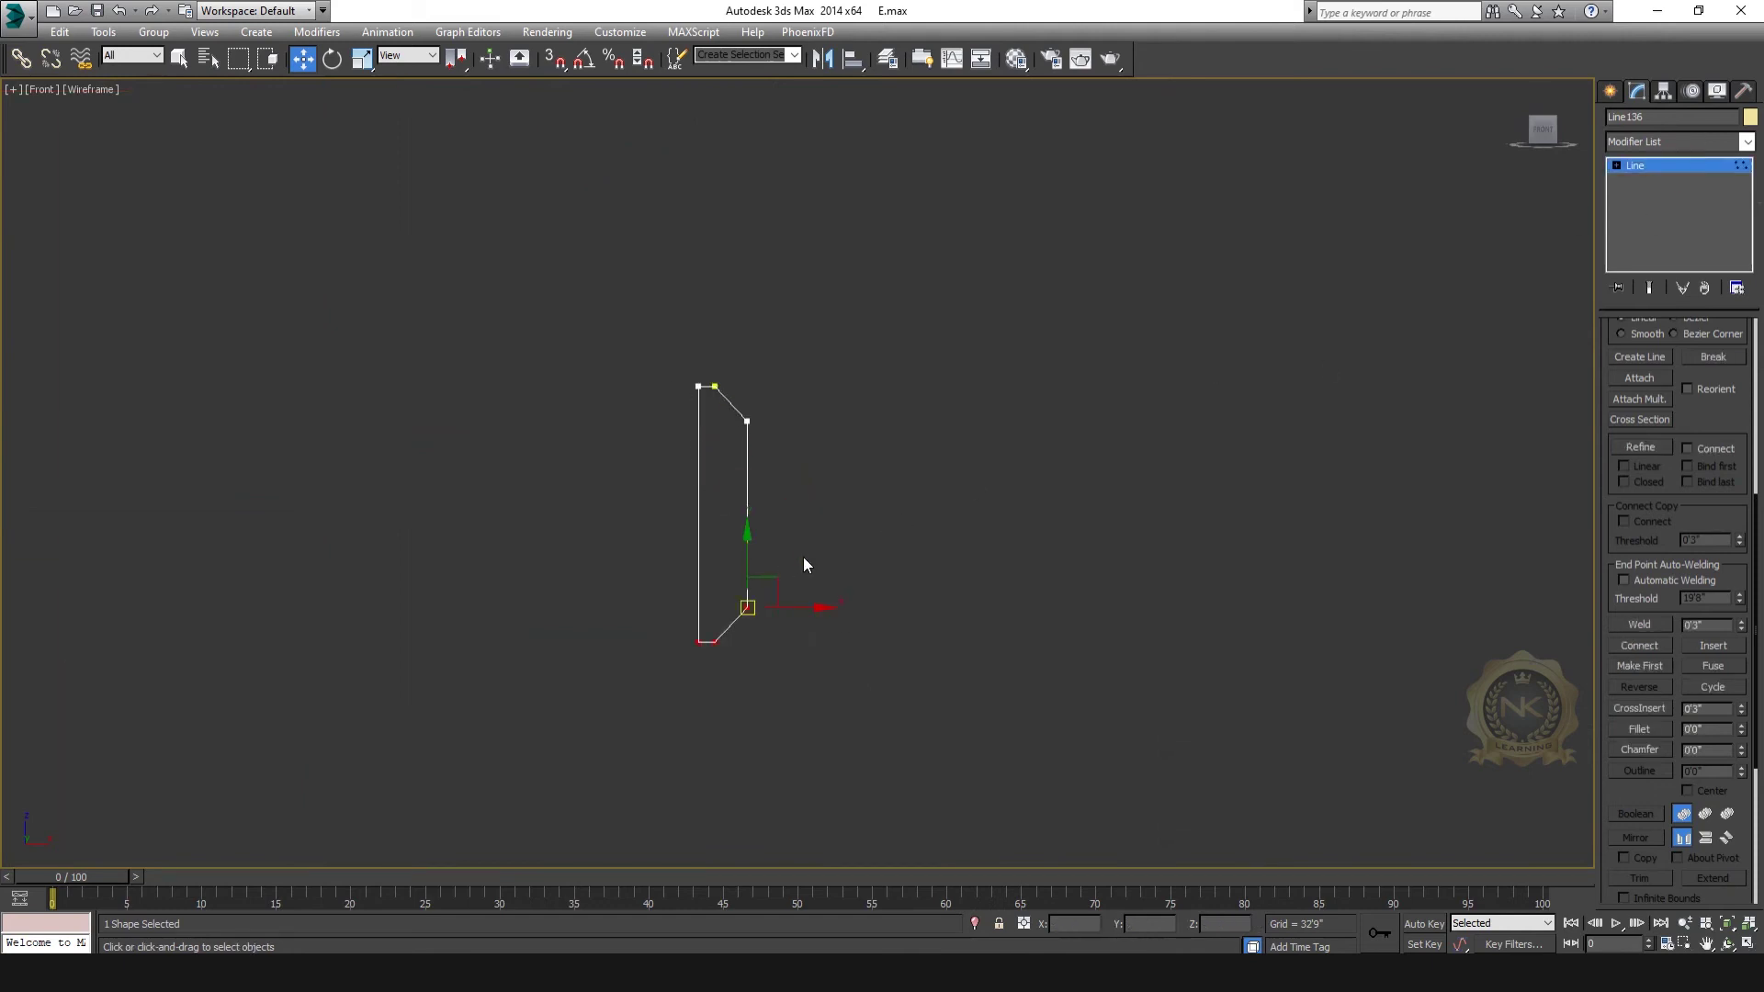
left_click_drag(695, 573, 695, 591)
left_click_drag(805, 423, 799, 422)
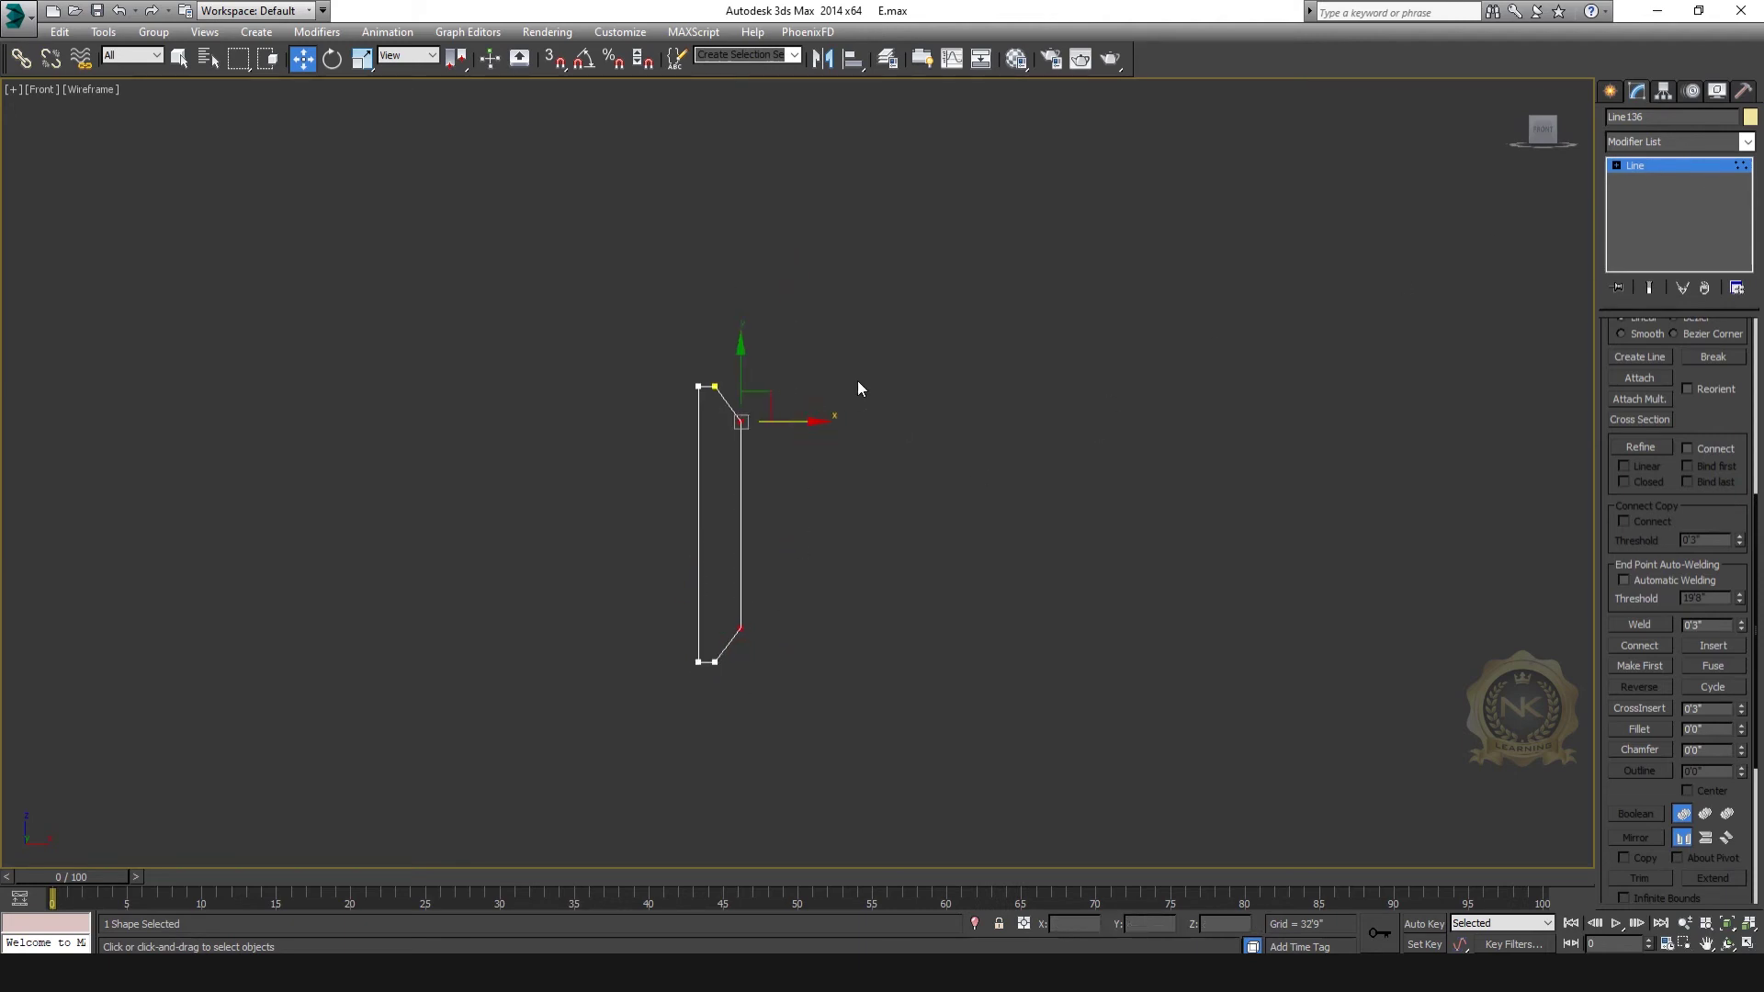
left_click(1663, 165)
scroll(860, 504, "down", 5)
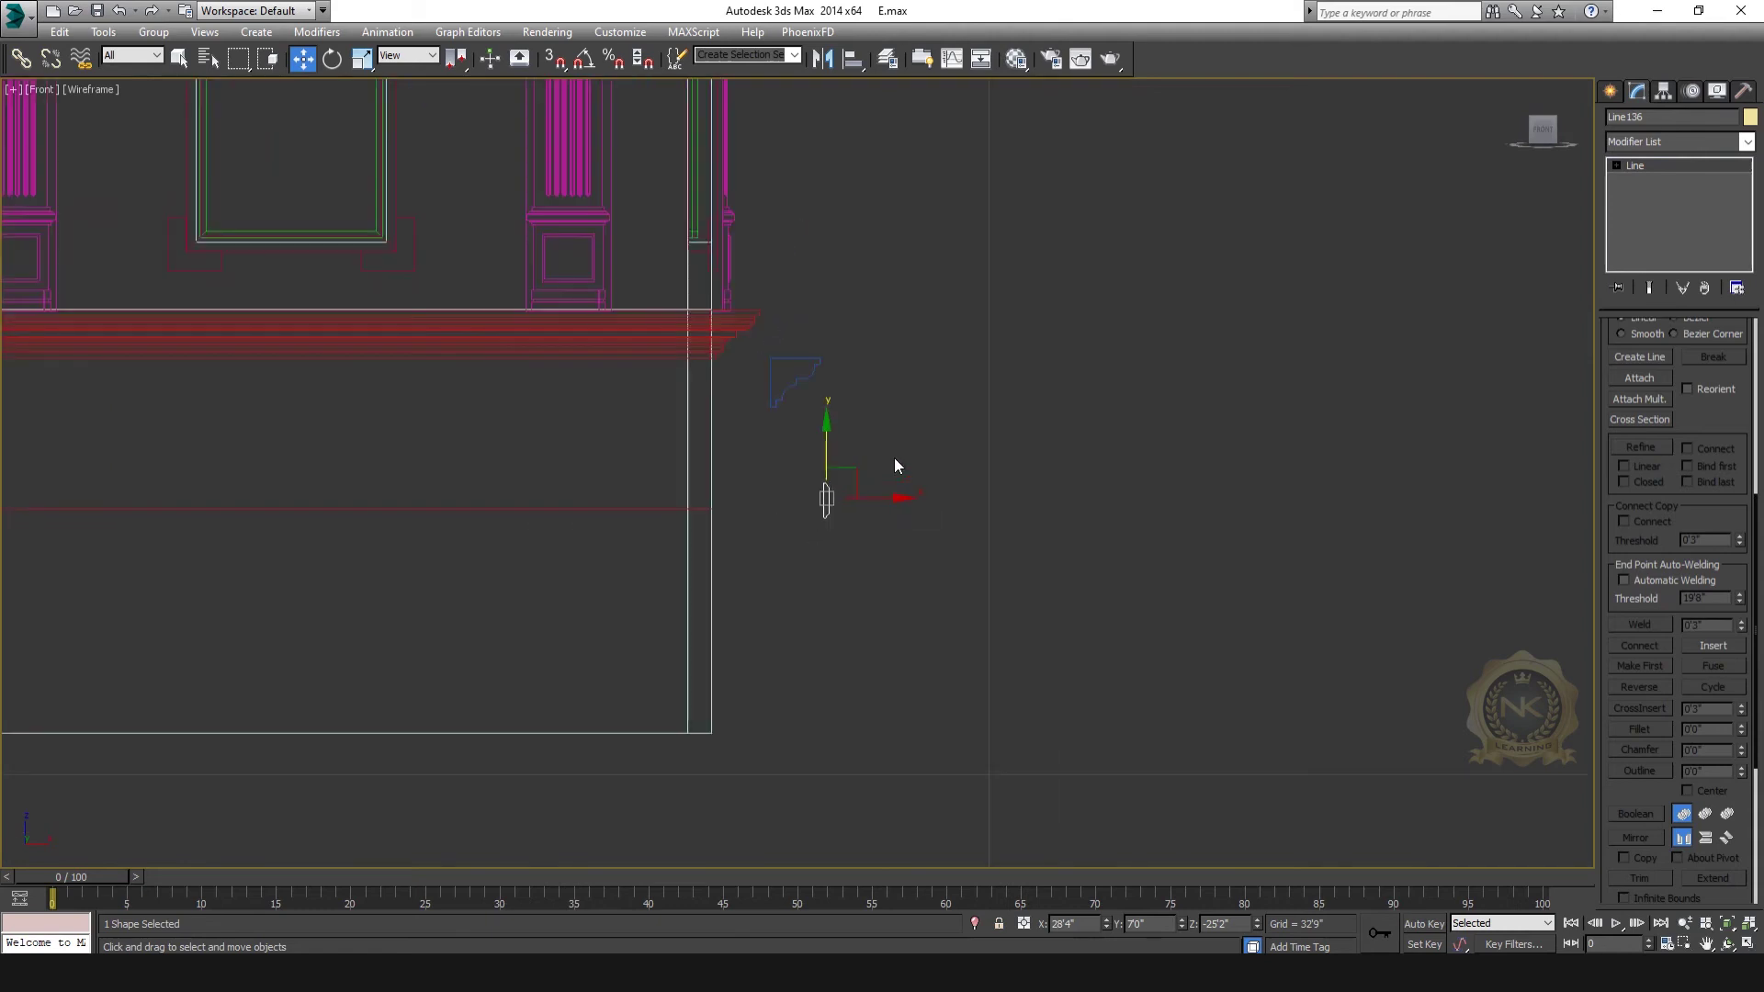
left_click(1057, 571)
Step: Add a Sweep modifier to the lower rectangle, using the reshaped chamfered profile as its custom section
left_click_drag(450, 605, 460, 615)
scroll(590, 472, "down", 8)
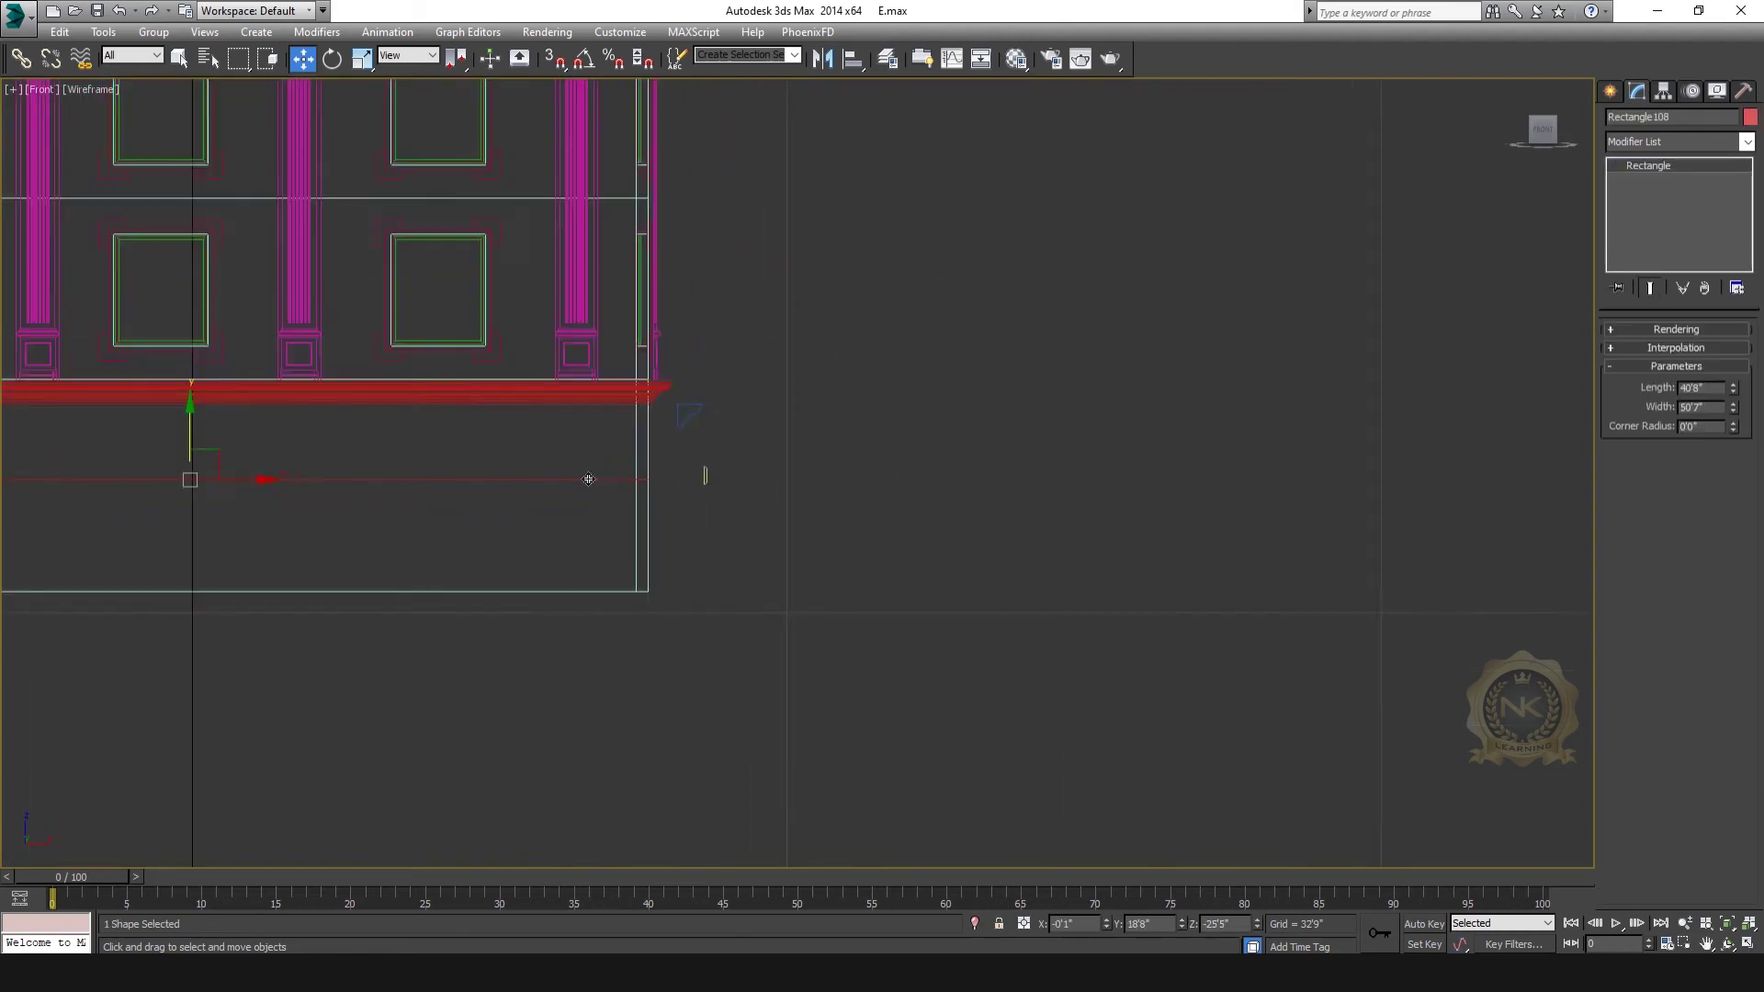
scroll(676, 487, "up", 9)
left_click(1744, 145)
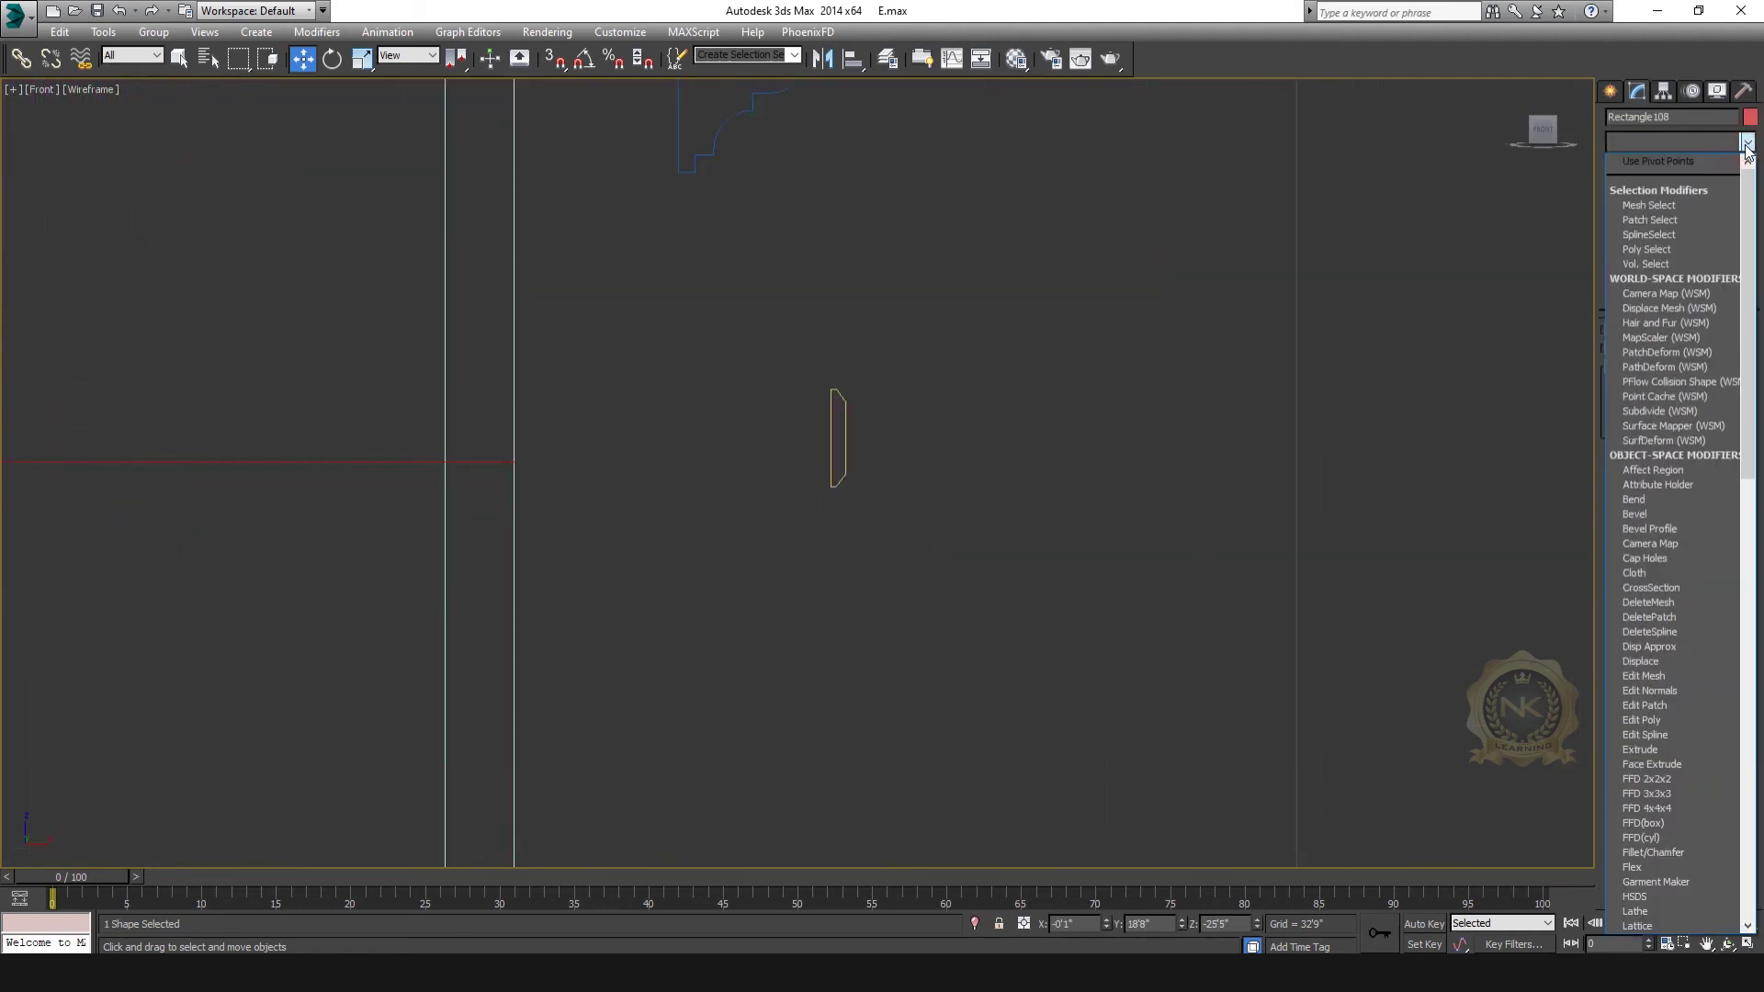
scroll(1663, 459, "down", 15)
left_click(1637, 588)
scroll(995, 559, "down", 5)
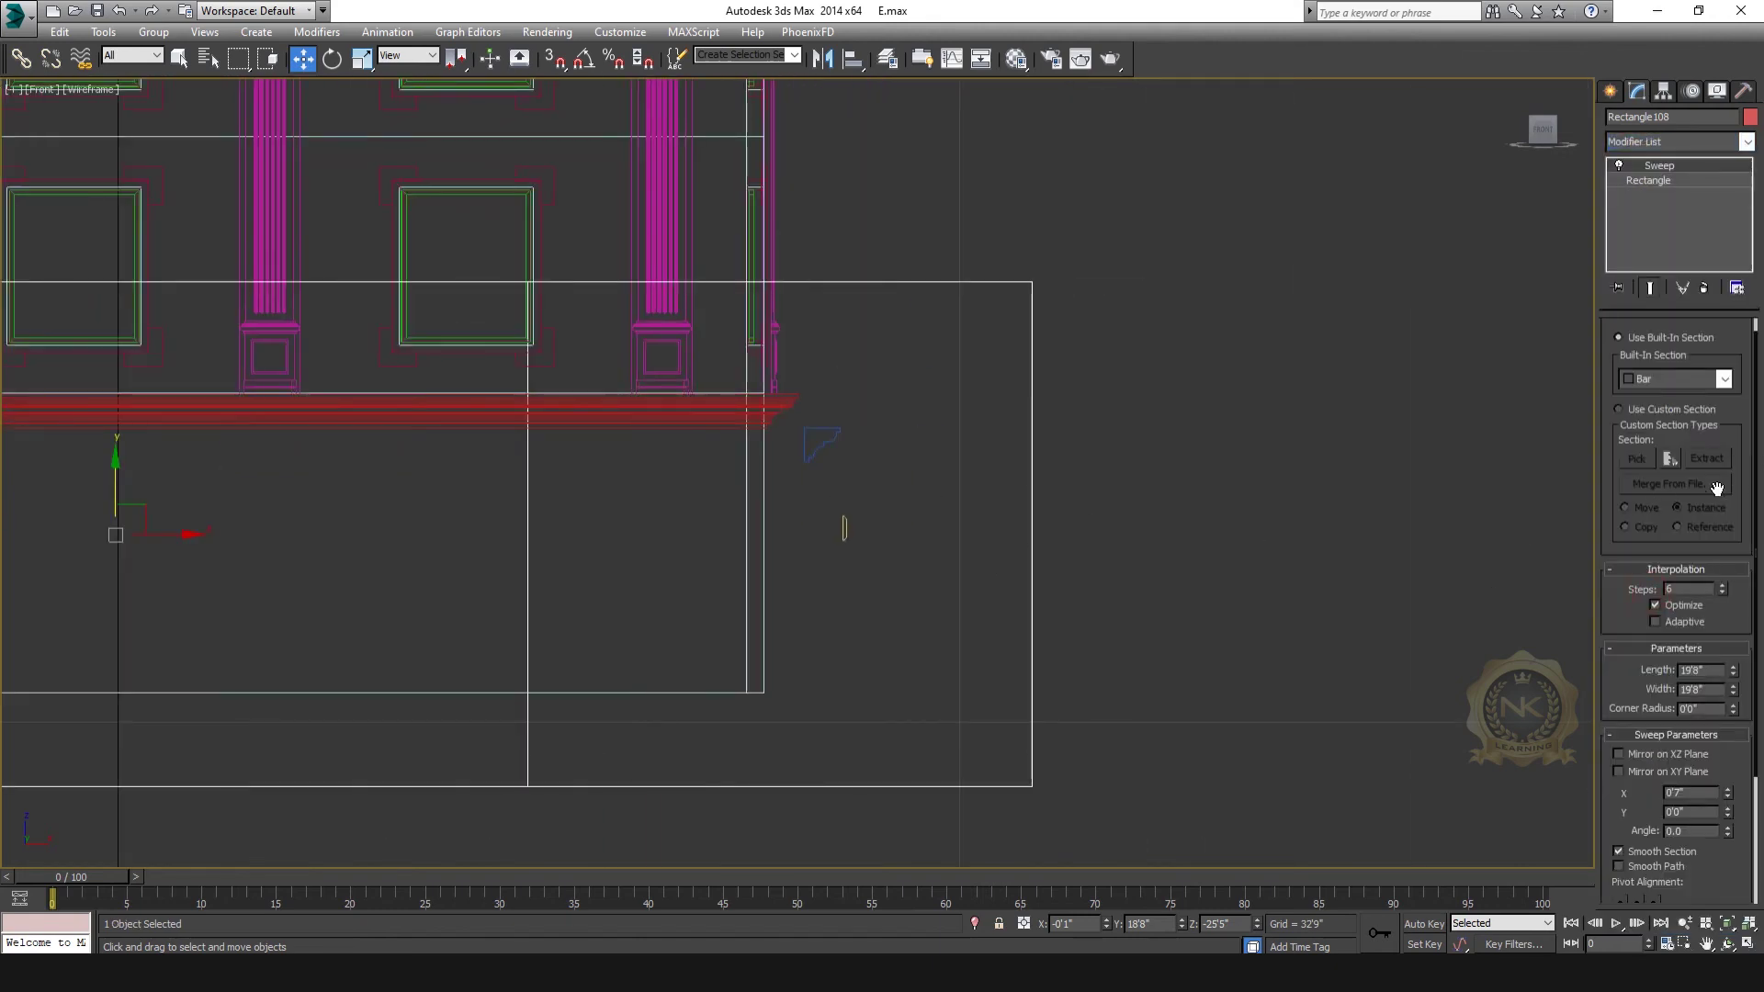
left_click(1645, 414)
left_click(1635, 458)
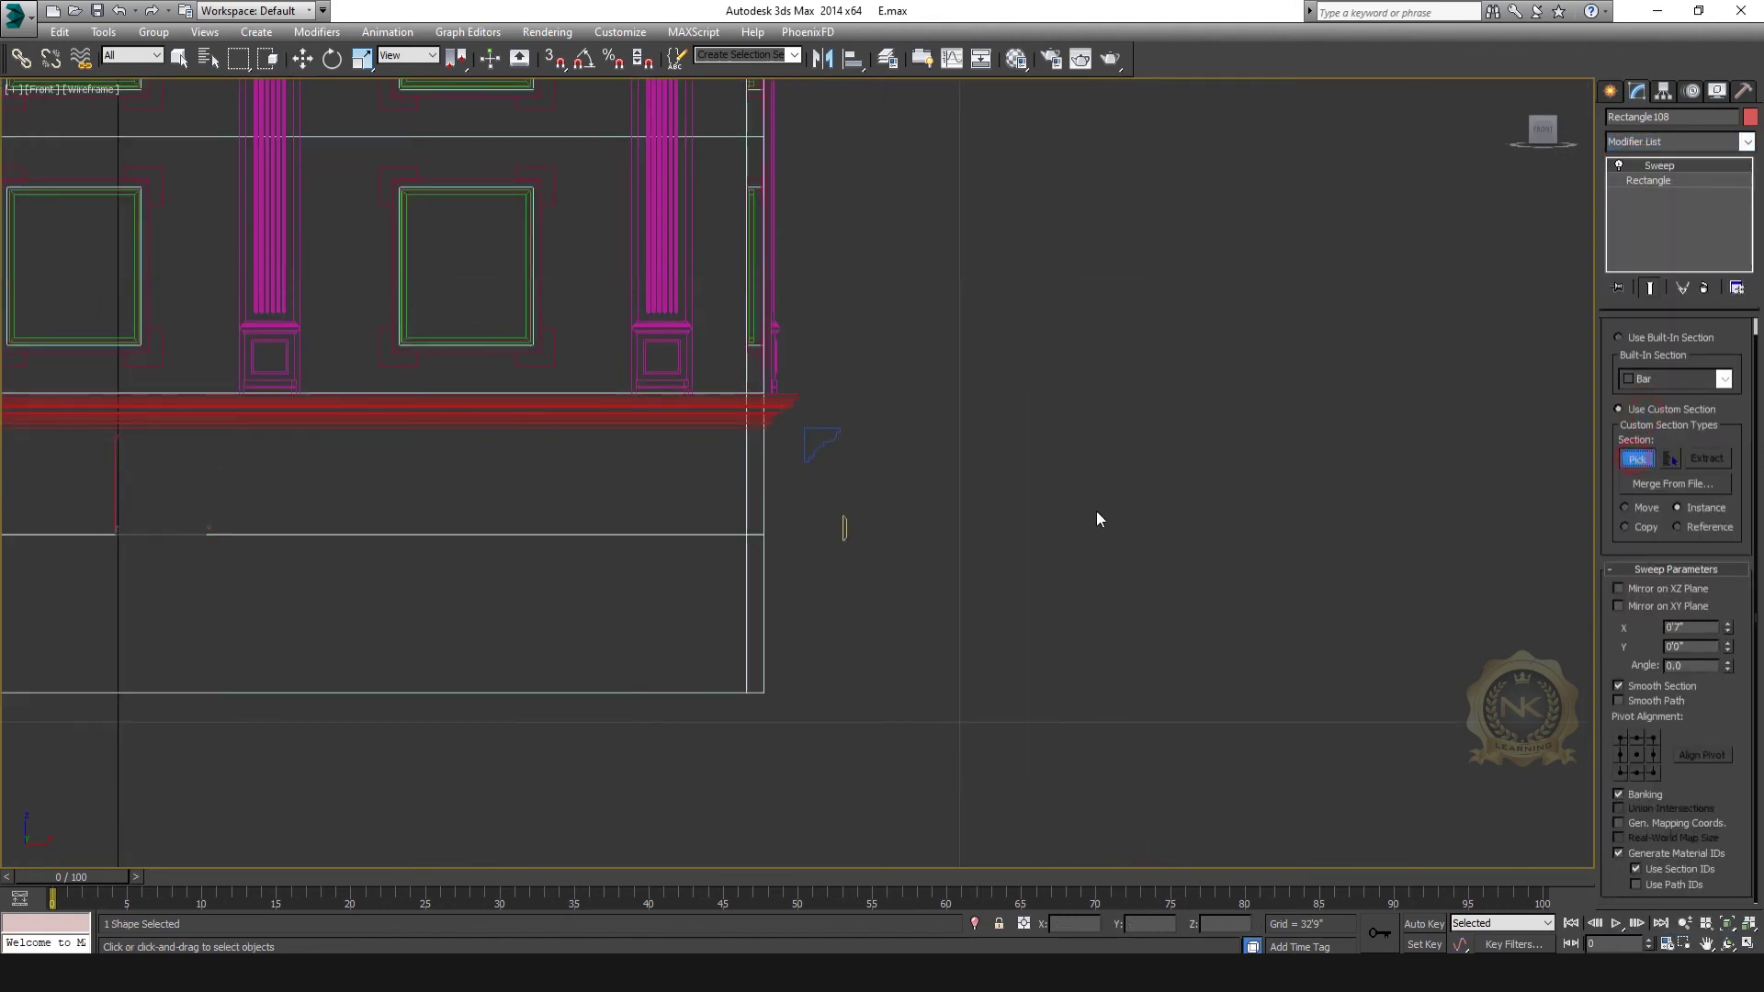
left_click(844, 529)
Step: Set the chamfered band's sweep X offset to 0'0" and check its projection from the wall in perspective
scroll(764, 554, "up", 5)
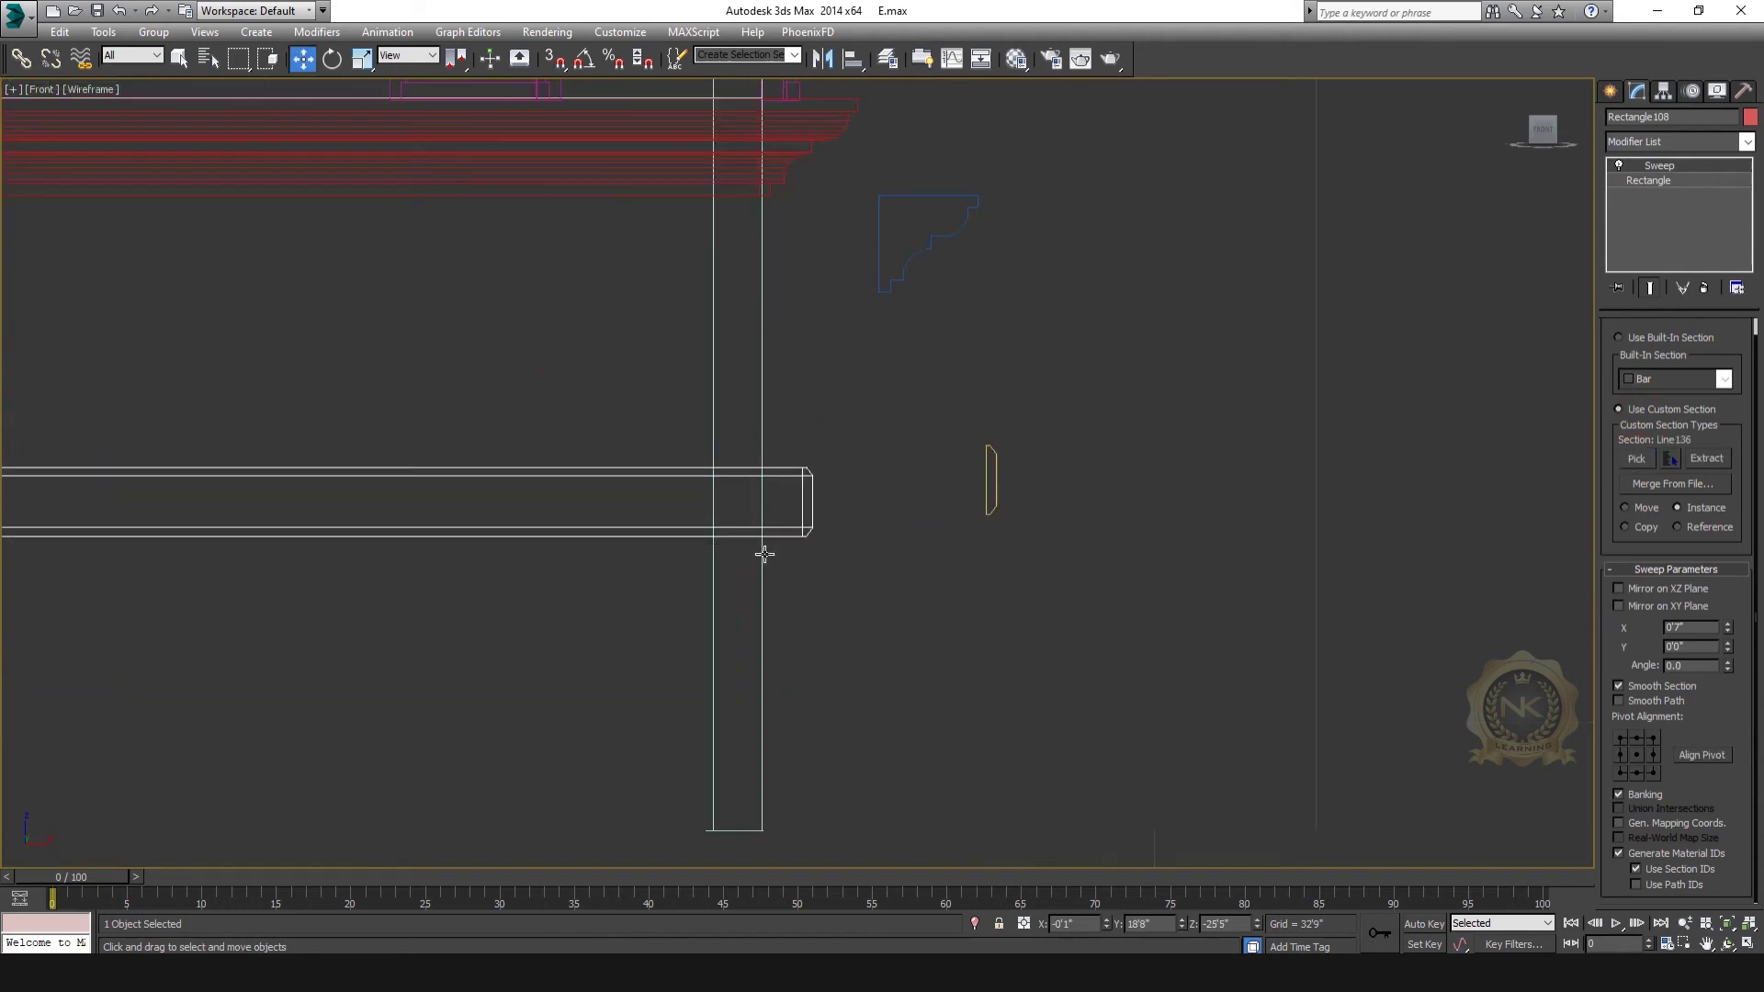
scroll(1011, 579, "up", 3)
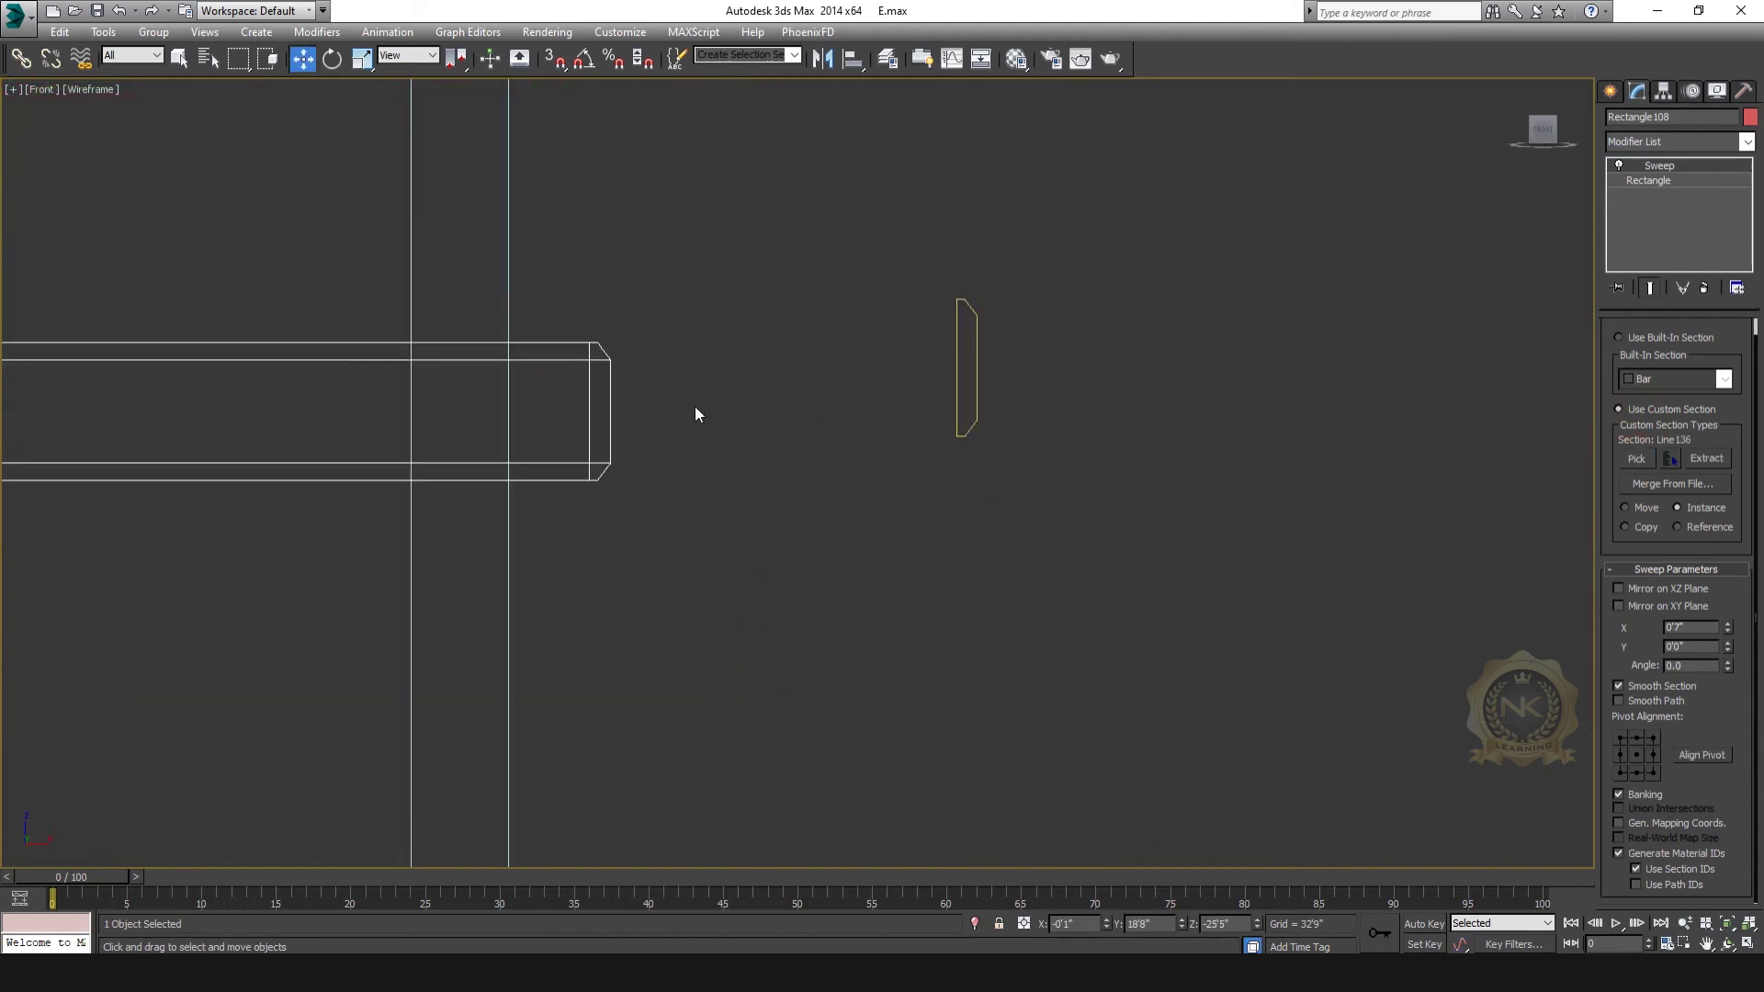
left_click_drag(1728, 634, 1730, 653)
key("alt+w")
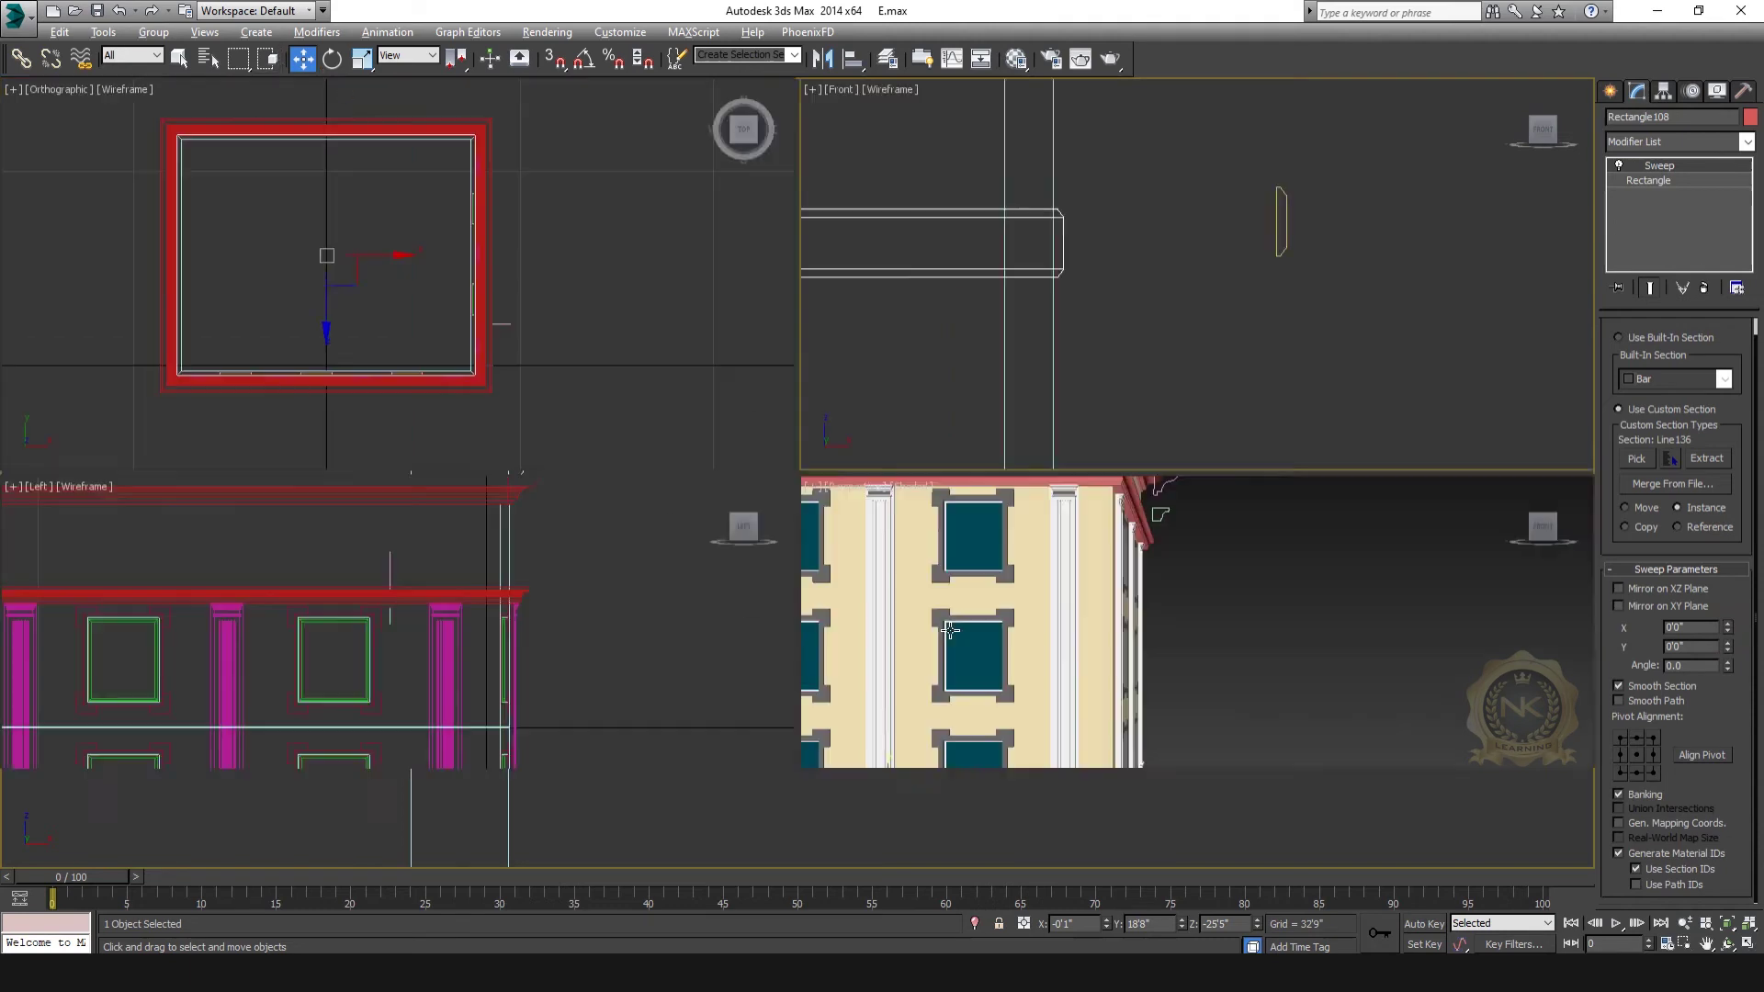
right_click(866, 649)
key("alt+w")
middle_click_drag(843, 586, 868, 431)
scroll(634, 547, "up", 2)
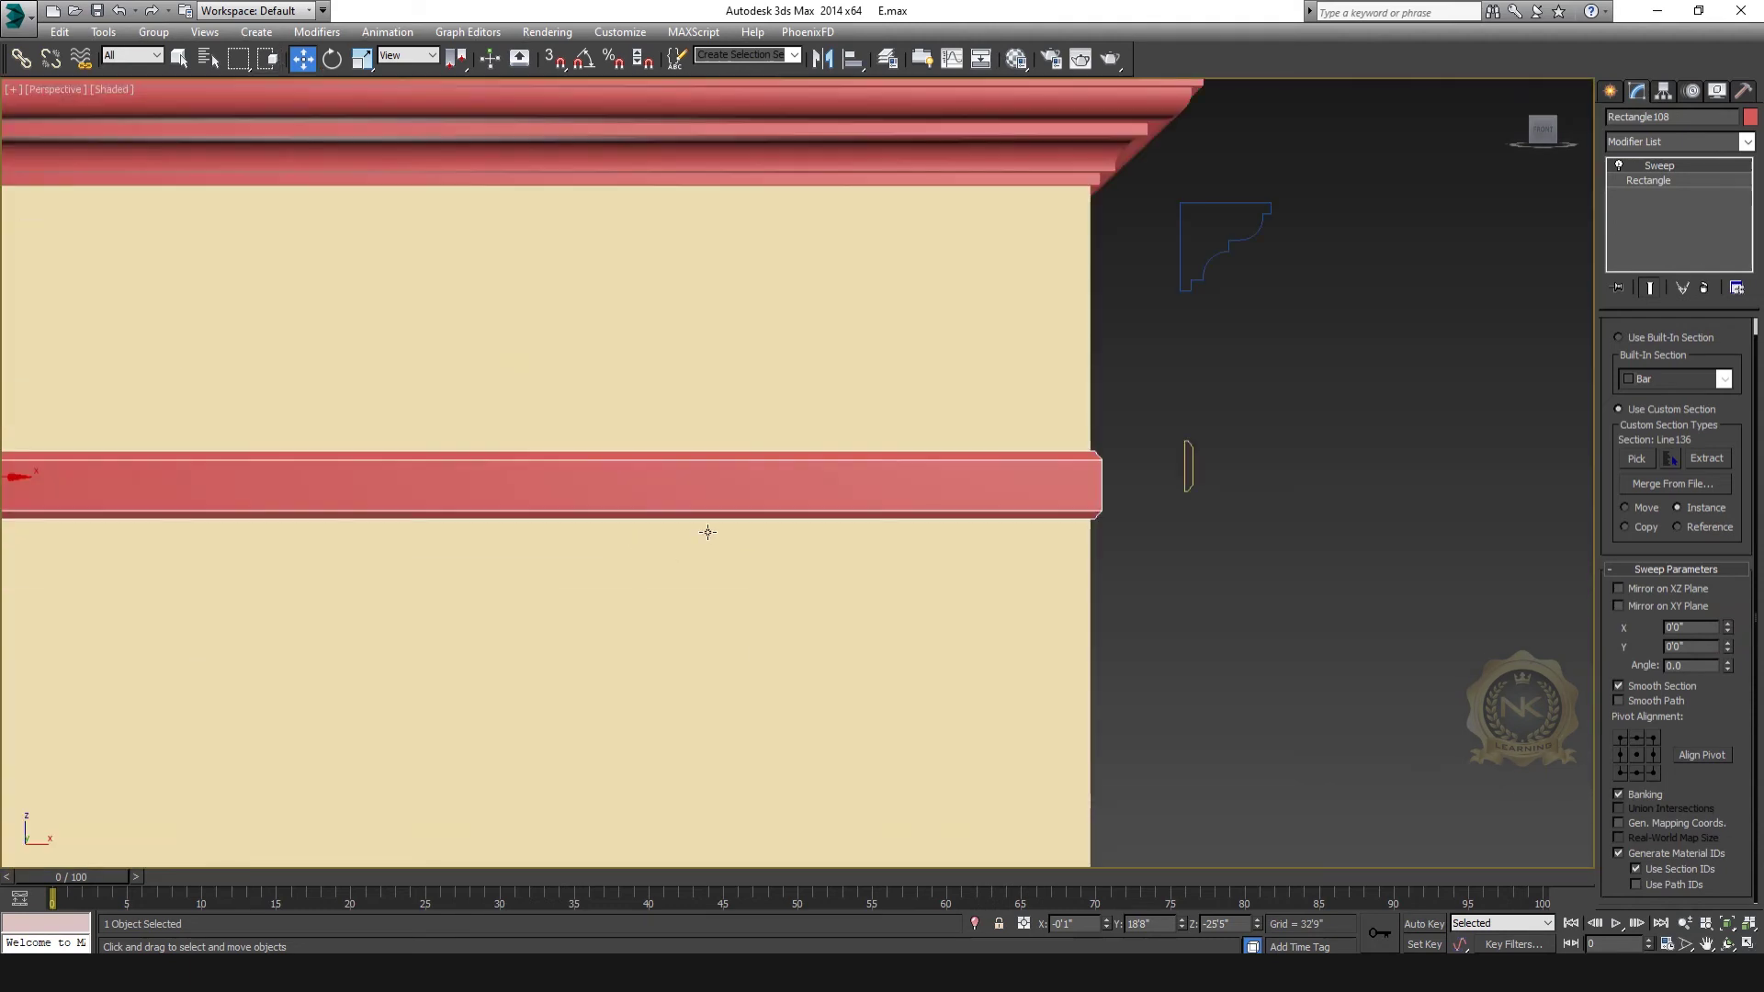
scroll(712, 529, "down", 1)
Step: Raise the chamfered band to sit directly beneath the base cornice, at a height of about -21'8"
key("f")
scroll(785, 379, "down", 6)
middle_click_drag(434, 356, 542, 421)
scroll(542, 421, "up", 1)
left_click_drag(341, 400, 366, 302)
scroll(823, 321, "up", 5)
middle_click_drag(1366, 543, 536, 382)
scroll(975, 407, "up", 3)
middle_click_drag(976, 406, 777, 400)
left_click_drag(782, 281, 797, 242)
scroll(786, 465, "down", 6)
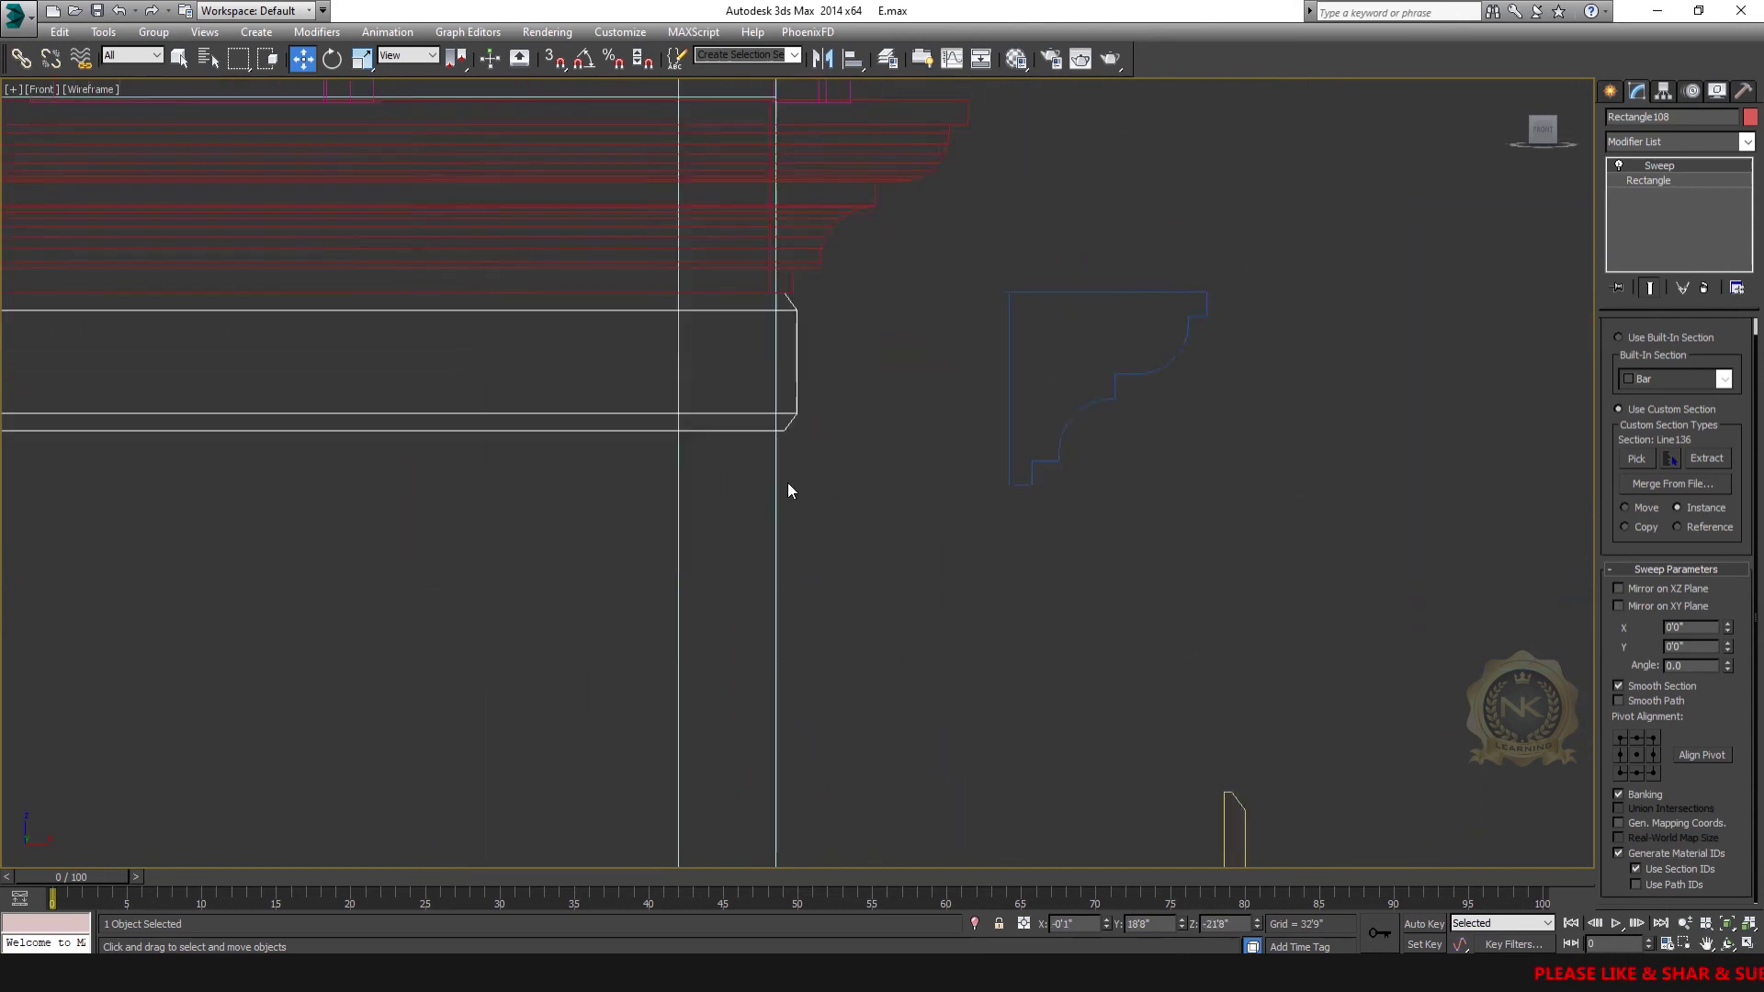
Step: Examine the joint between the chamfered band and the base cornice in the front and perspective views
key("alt+w")
key("alt+w")
key("alt+w")
right_click(1181, 314)
key("alt+w")
middle_click_drag(466, 436, 989, 451)
scroll(989, 456, "down", 3)
scroll(726, 390, "up", 8)
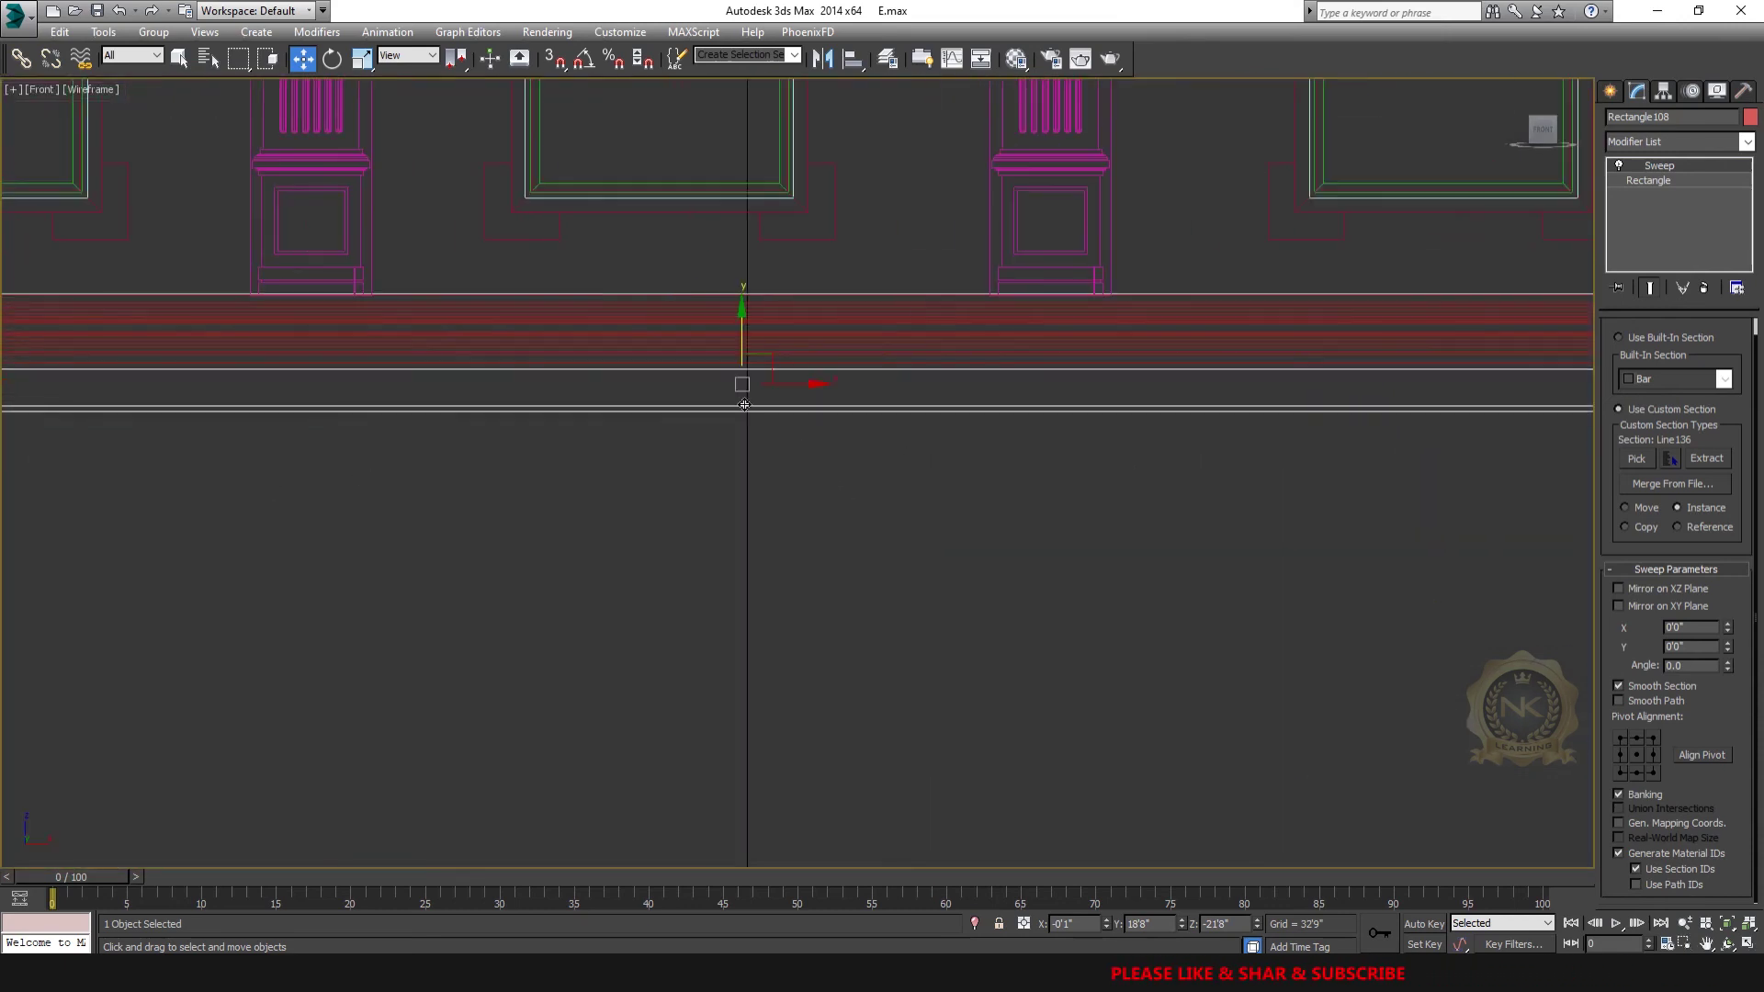
key("alt+w")
right_click(1177, 651)
key("alt+w")
scroll(1176, 651, "up", 6)
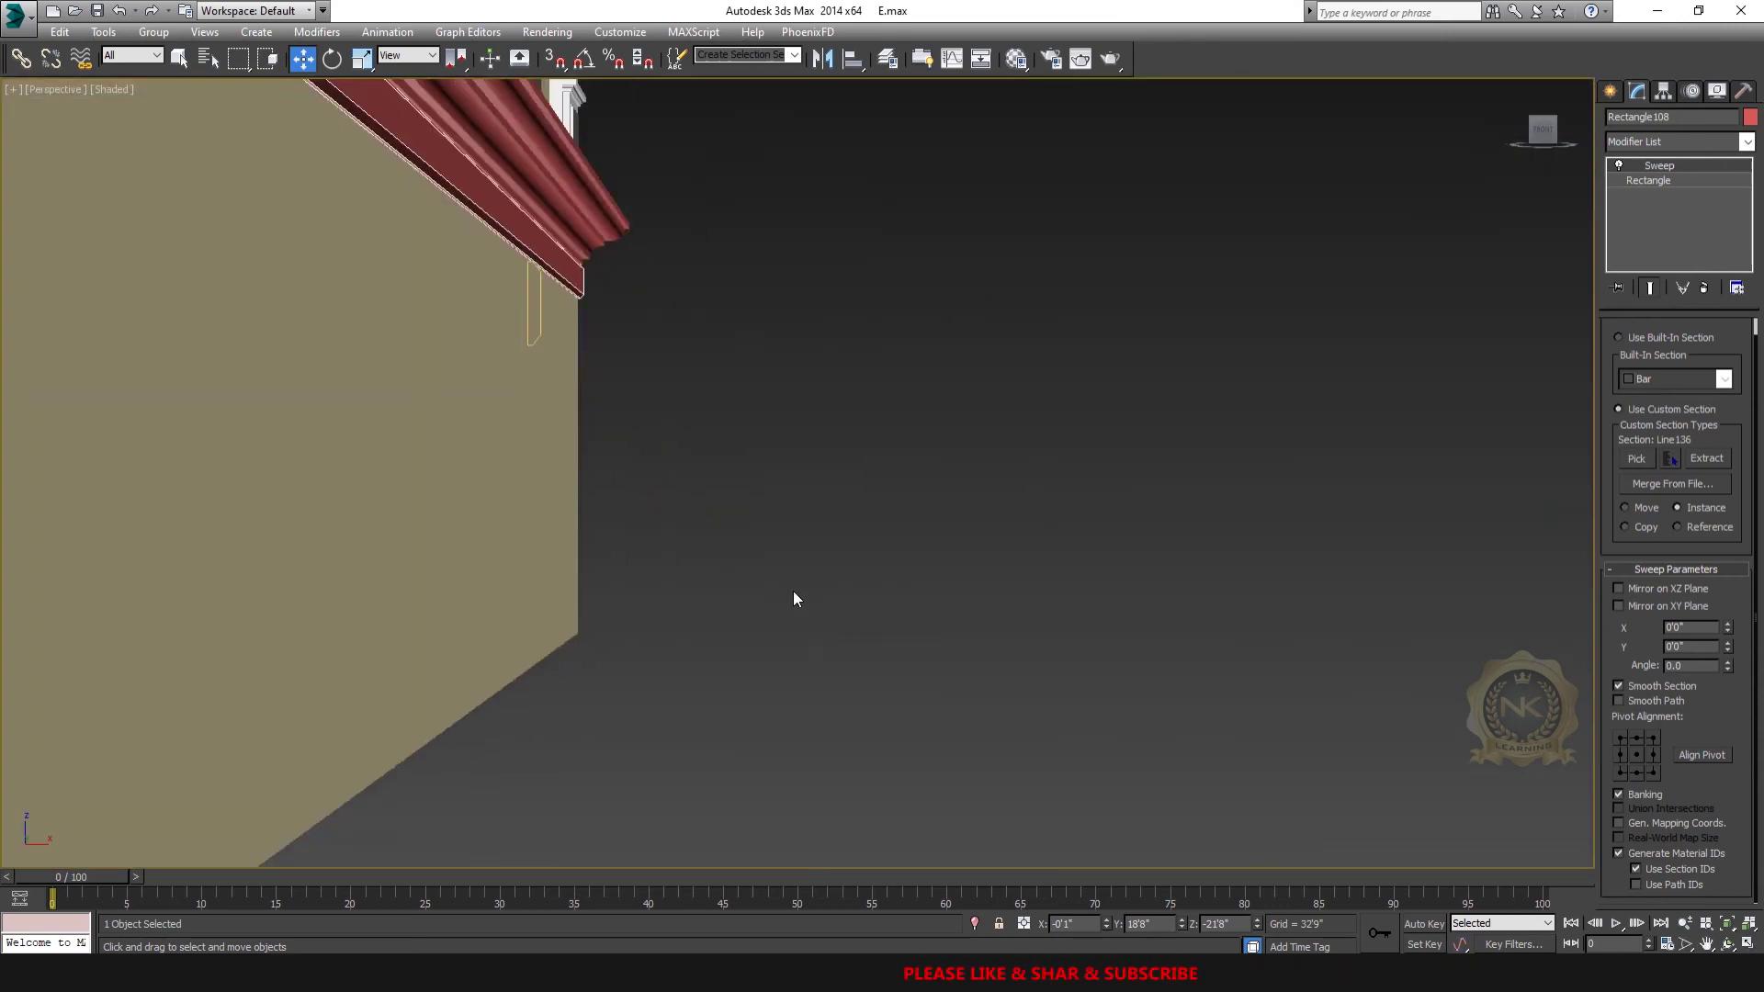
middle_click_drag(707, 459, 836, 534)
key("alt+w")
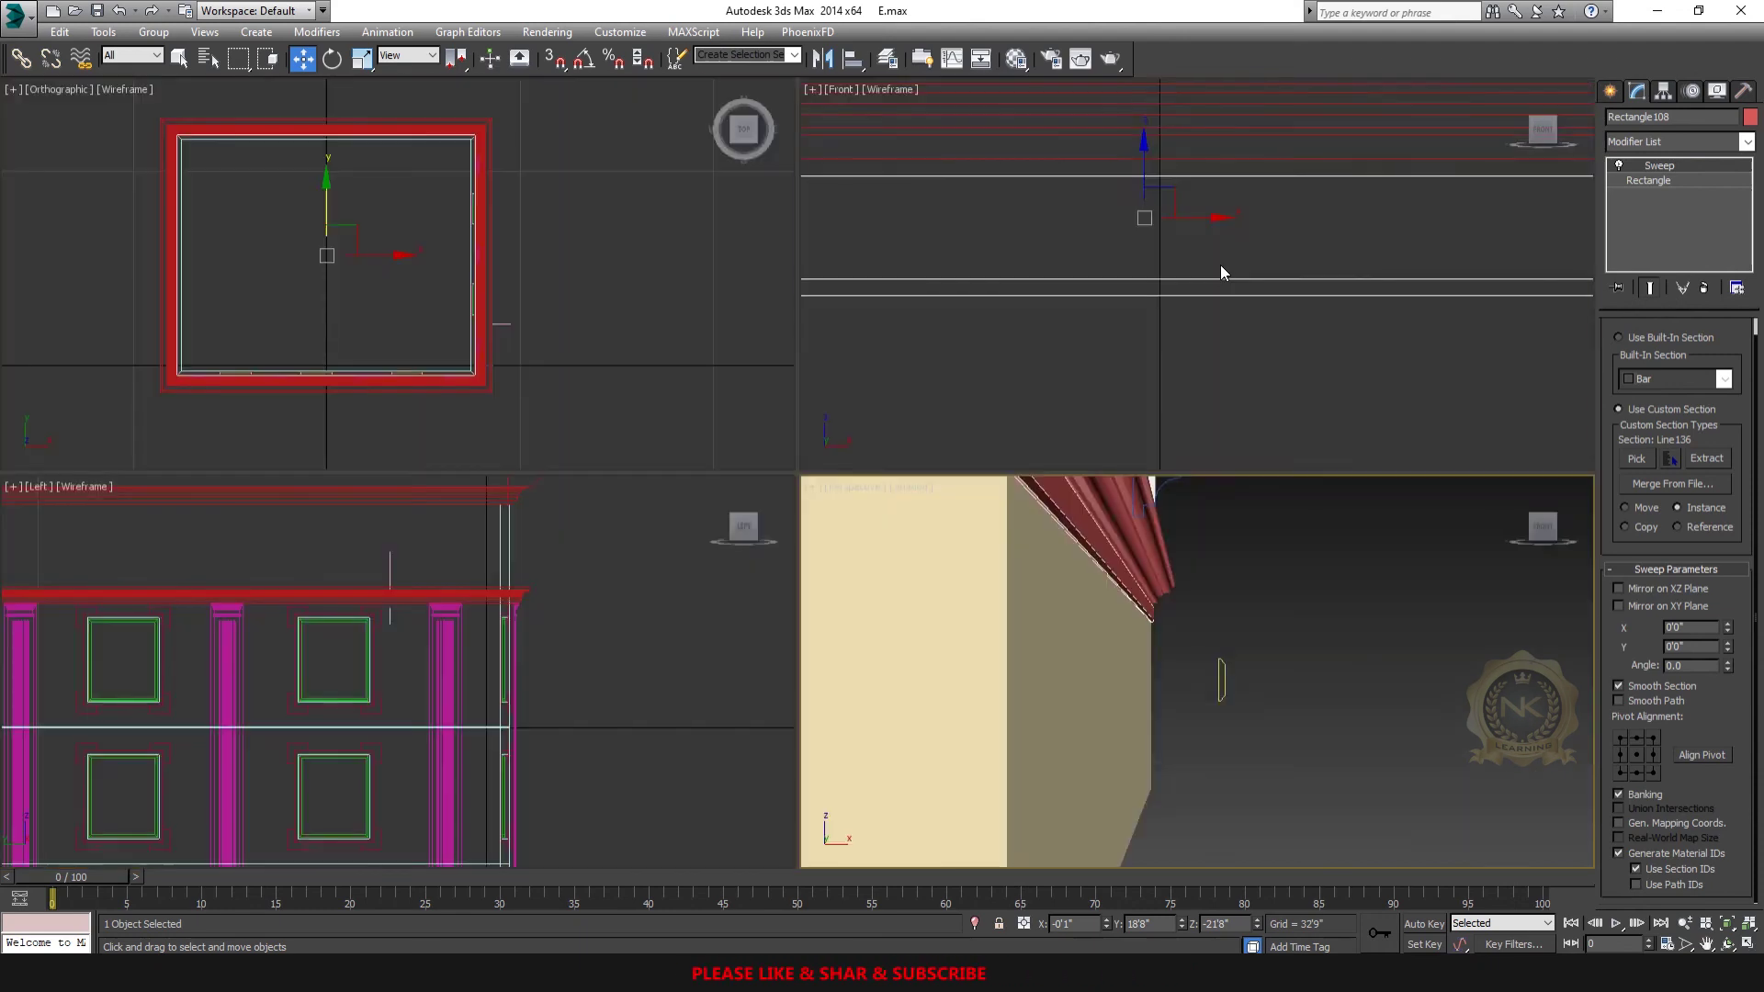
right_click(1220, 264)
key("alt+w")
scroll(1214, 318, "down", 7)
middle_click_drag(1172, 421, 692, 560)
middle_click_drag(1469, 574, 580, 510)
scroll(832, 499, "up", 3)
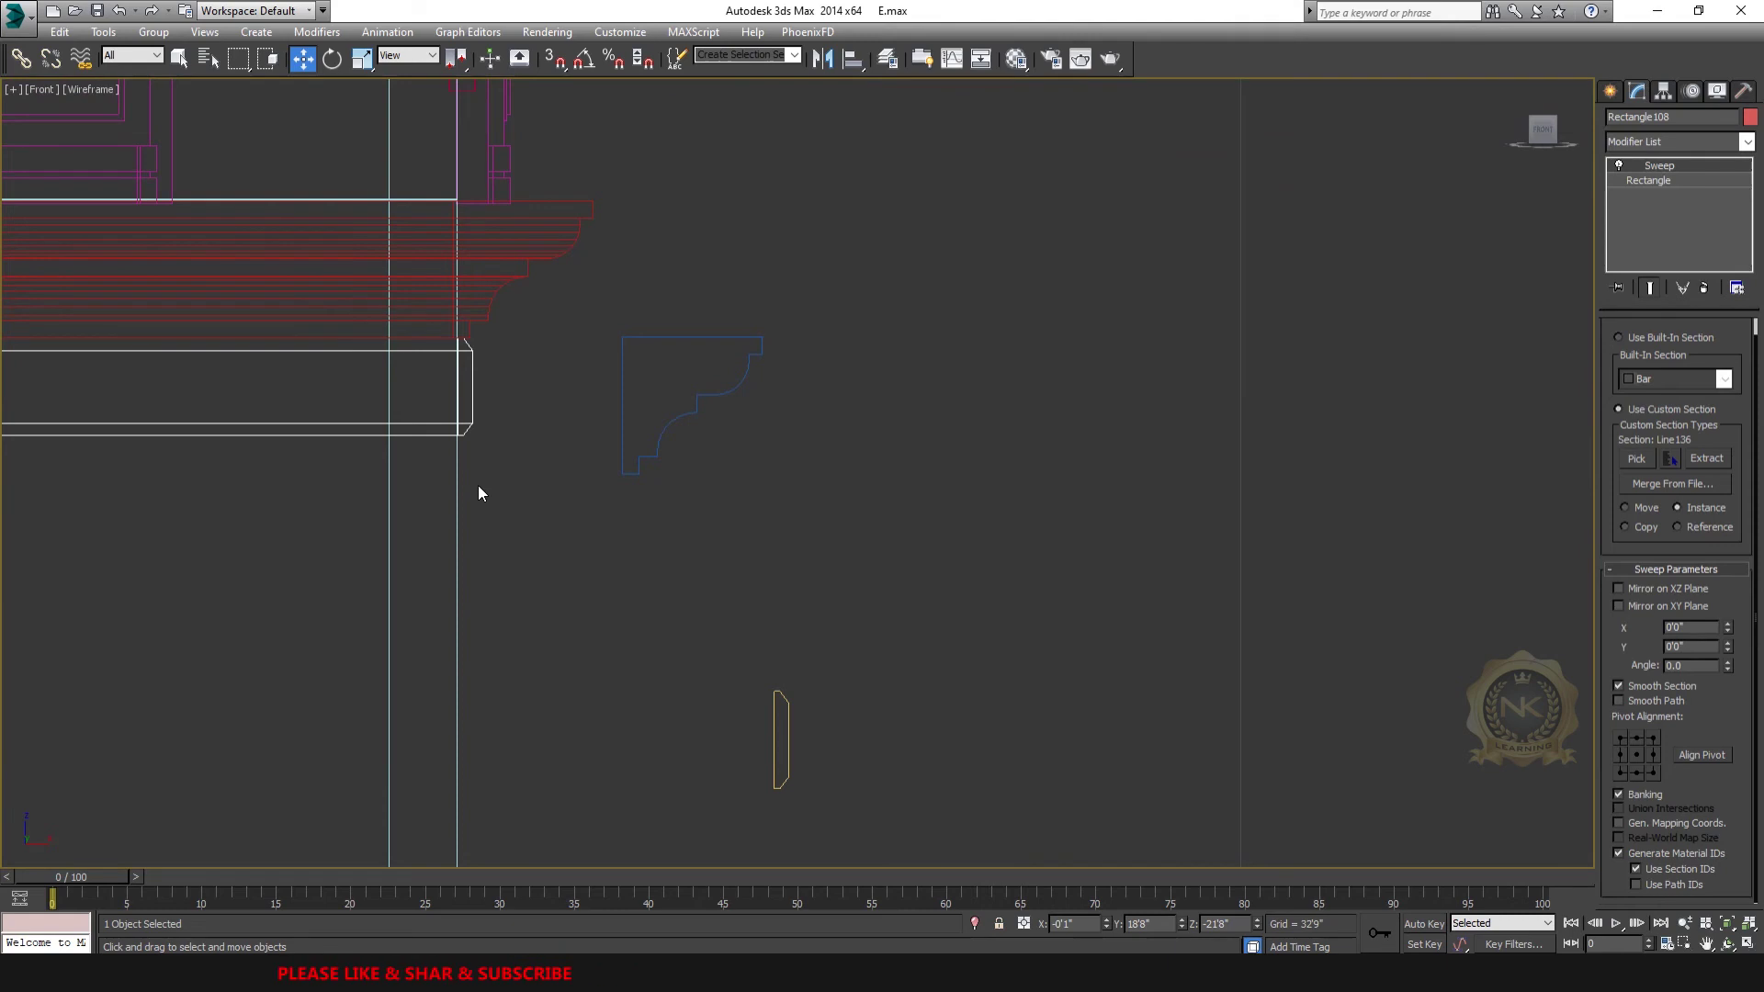
middle_click_drag(481, 492, 1029, 510)
Step: Clone the chamfered band repeatedly down the lower wall about 1 foot apart, forming stacked courses, and check them in perspective
key("alt+w")
key("alt+w")
scroll(554, 443, "down", 3)
middle_click_drag(554, 443, 1321, 432)
scroll(428, 415, "up", 2)
scroll(708, 367, "up", 3)
middle_click_drag(823, 338, 748, 102)
mouse_move(694, 324)
left_mouse_down("shift")
mouse_move(723, 543)
mouse_move(756, 516)
left_mouse_up("shift")
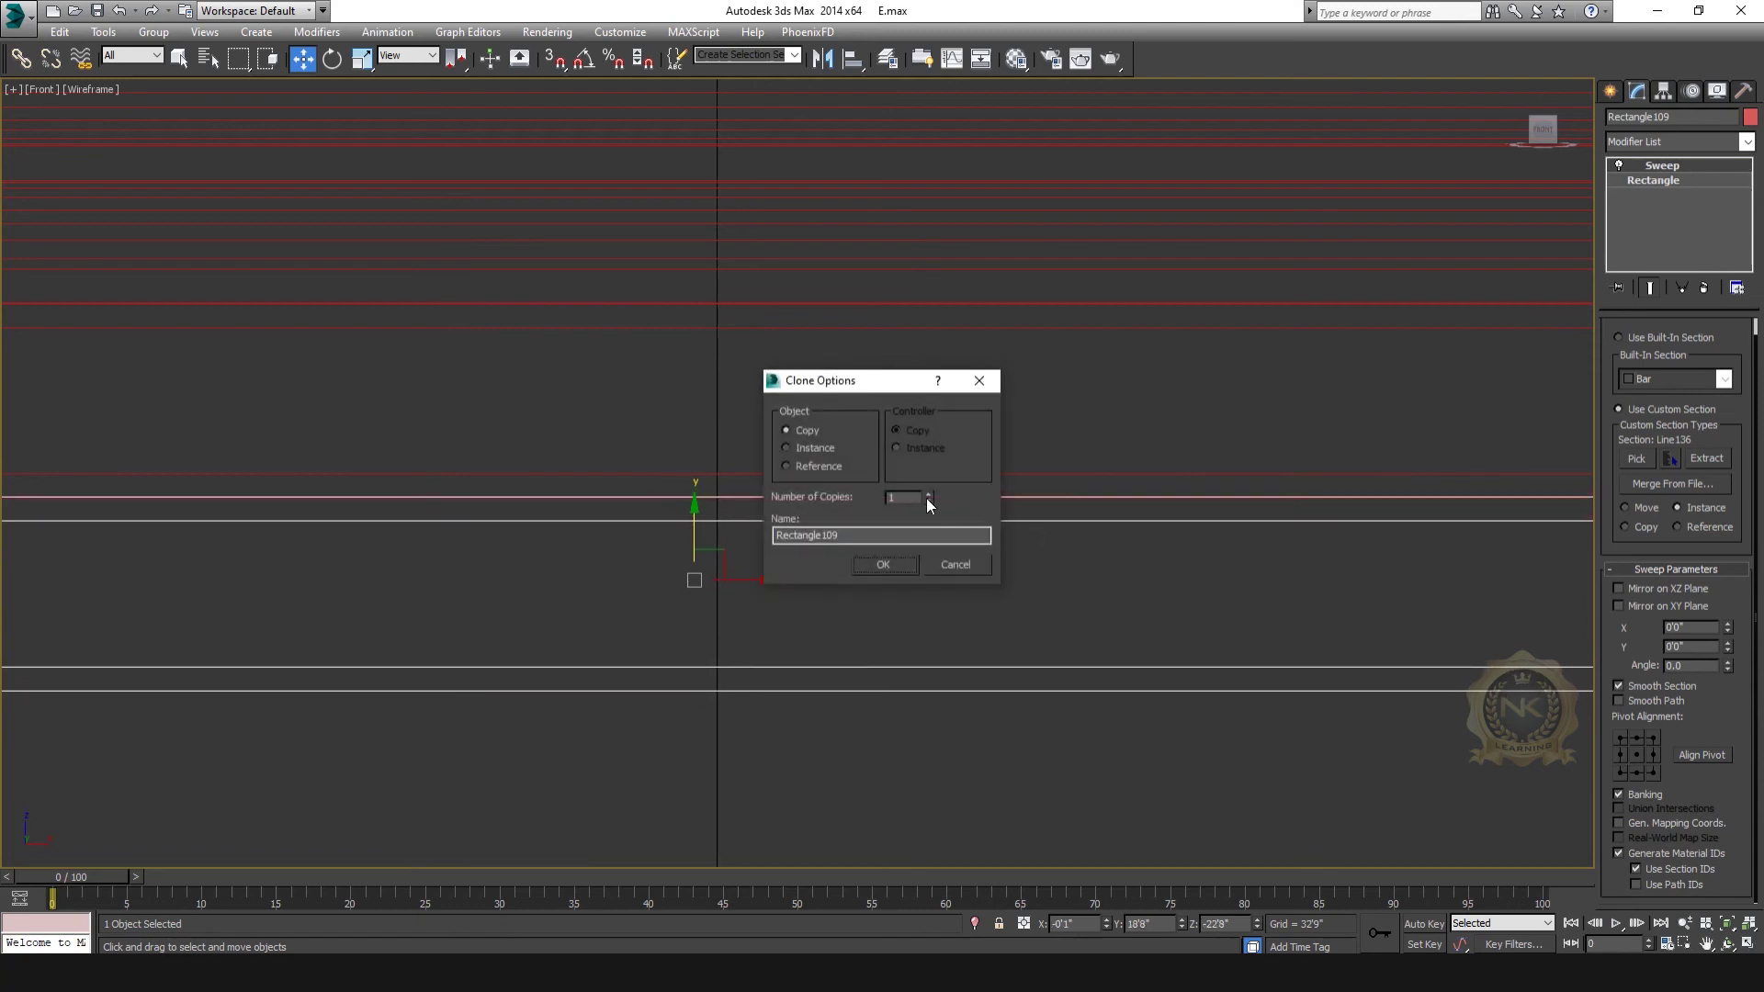
type("10")
left_click(895, 564)
scroll(911, 544, "down", 5)
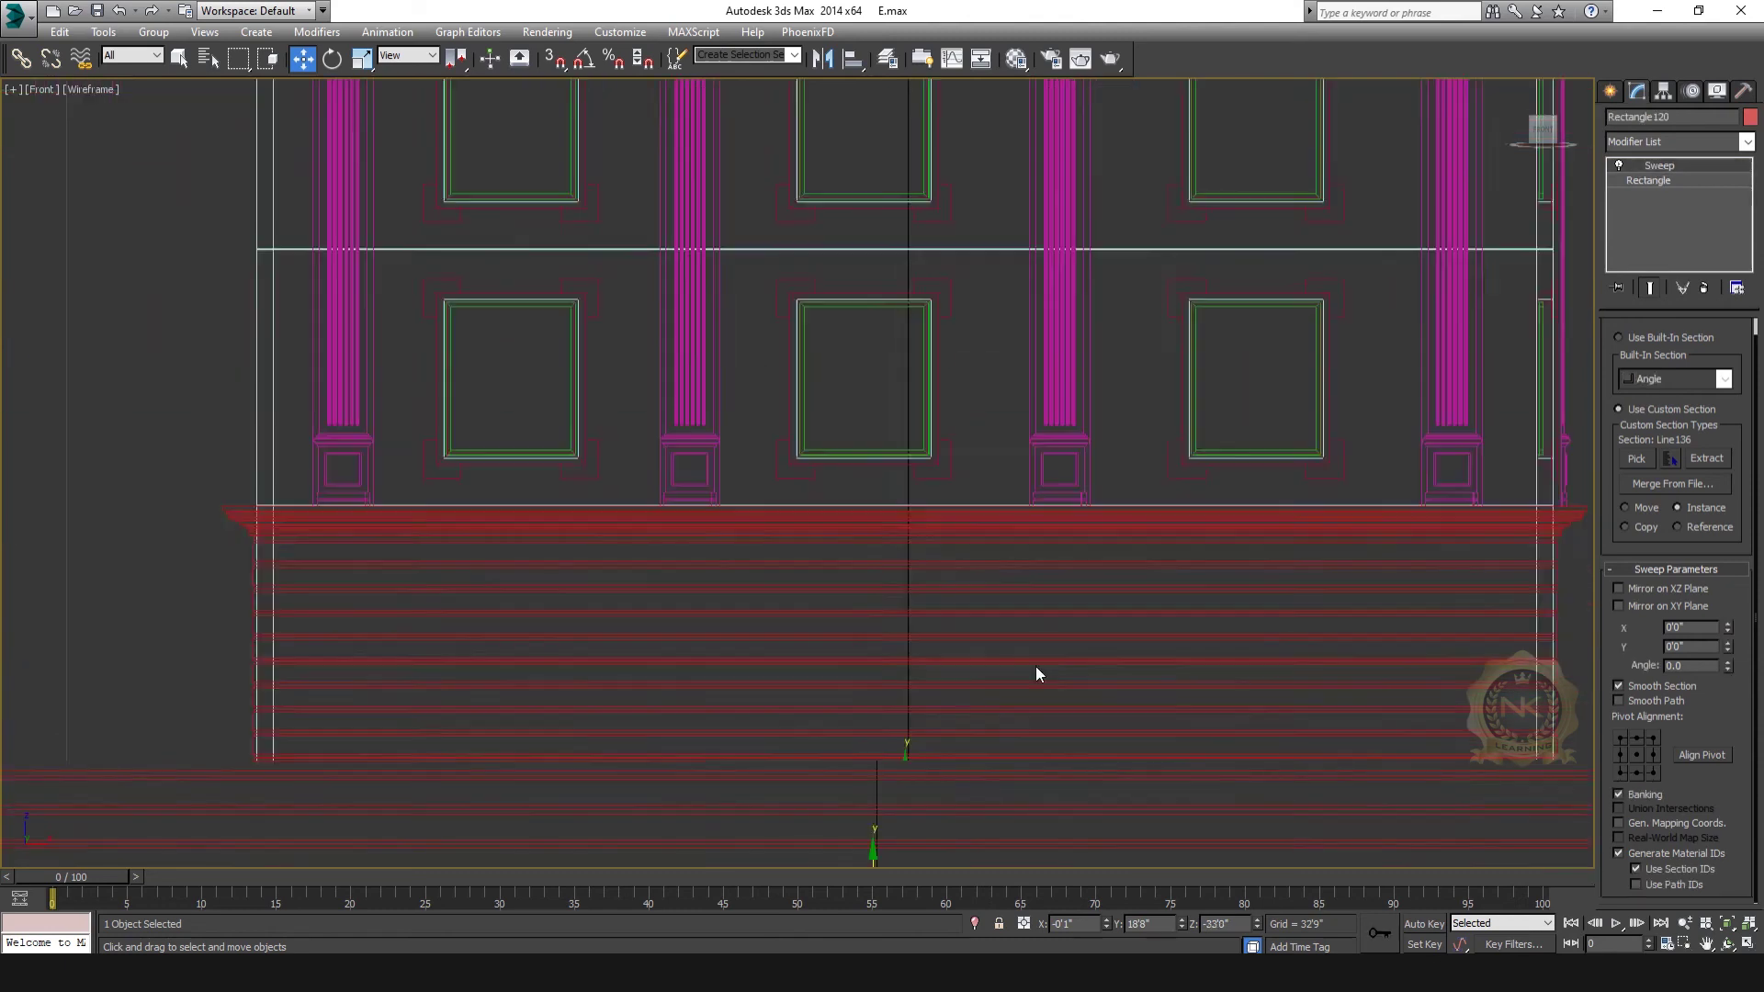
key("alt+w")
right_click(1198, 729)
key("alt+w")
left_click(1085, 648)
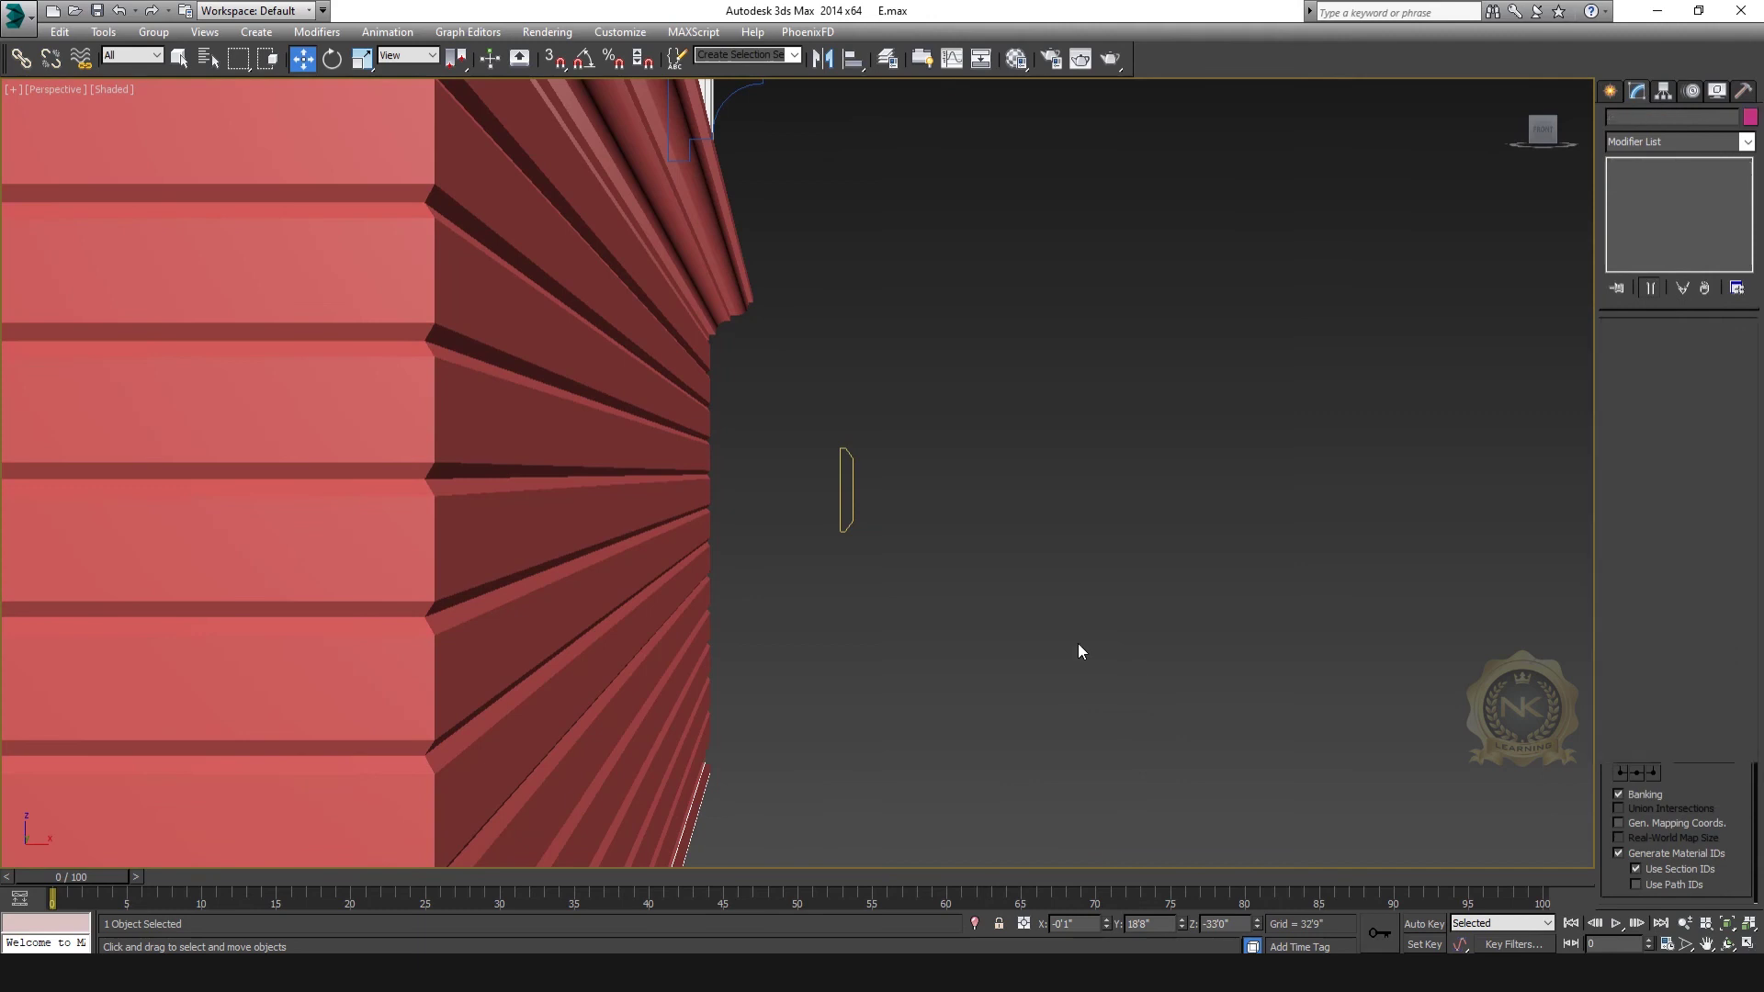
Step: Delete the lowest chamfered band extending below the building's wall and check the remaining courses in perspective
scroll(928, 595, "down", 5)
key("alt+w")
right_click(1314, 389)
key("alt+w")
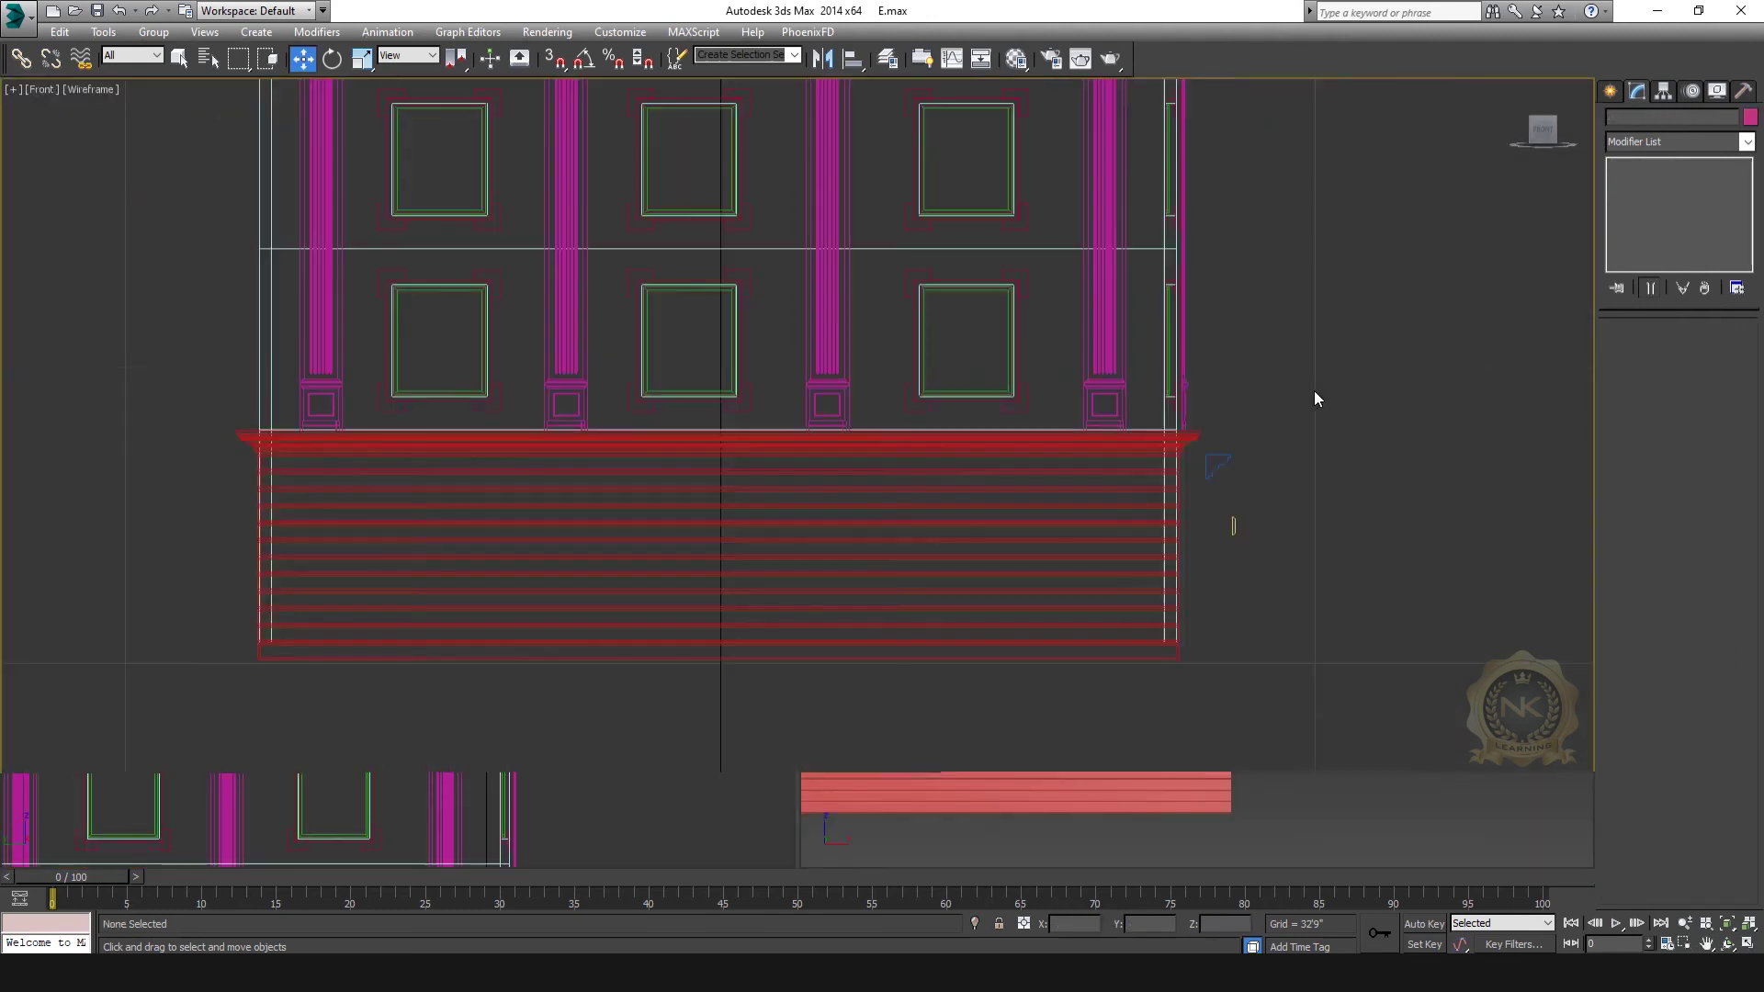
left_click(1176, 657)
key("Delete")
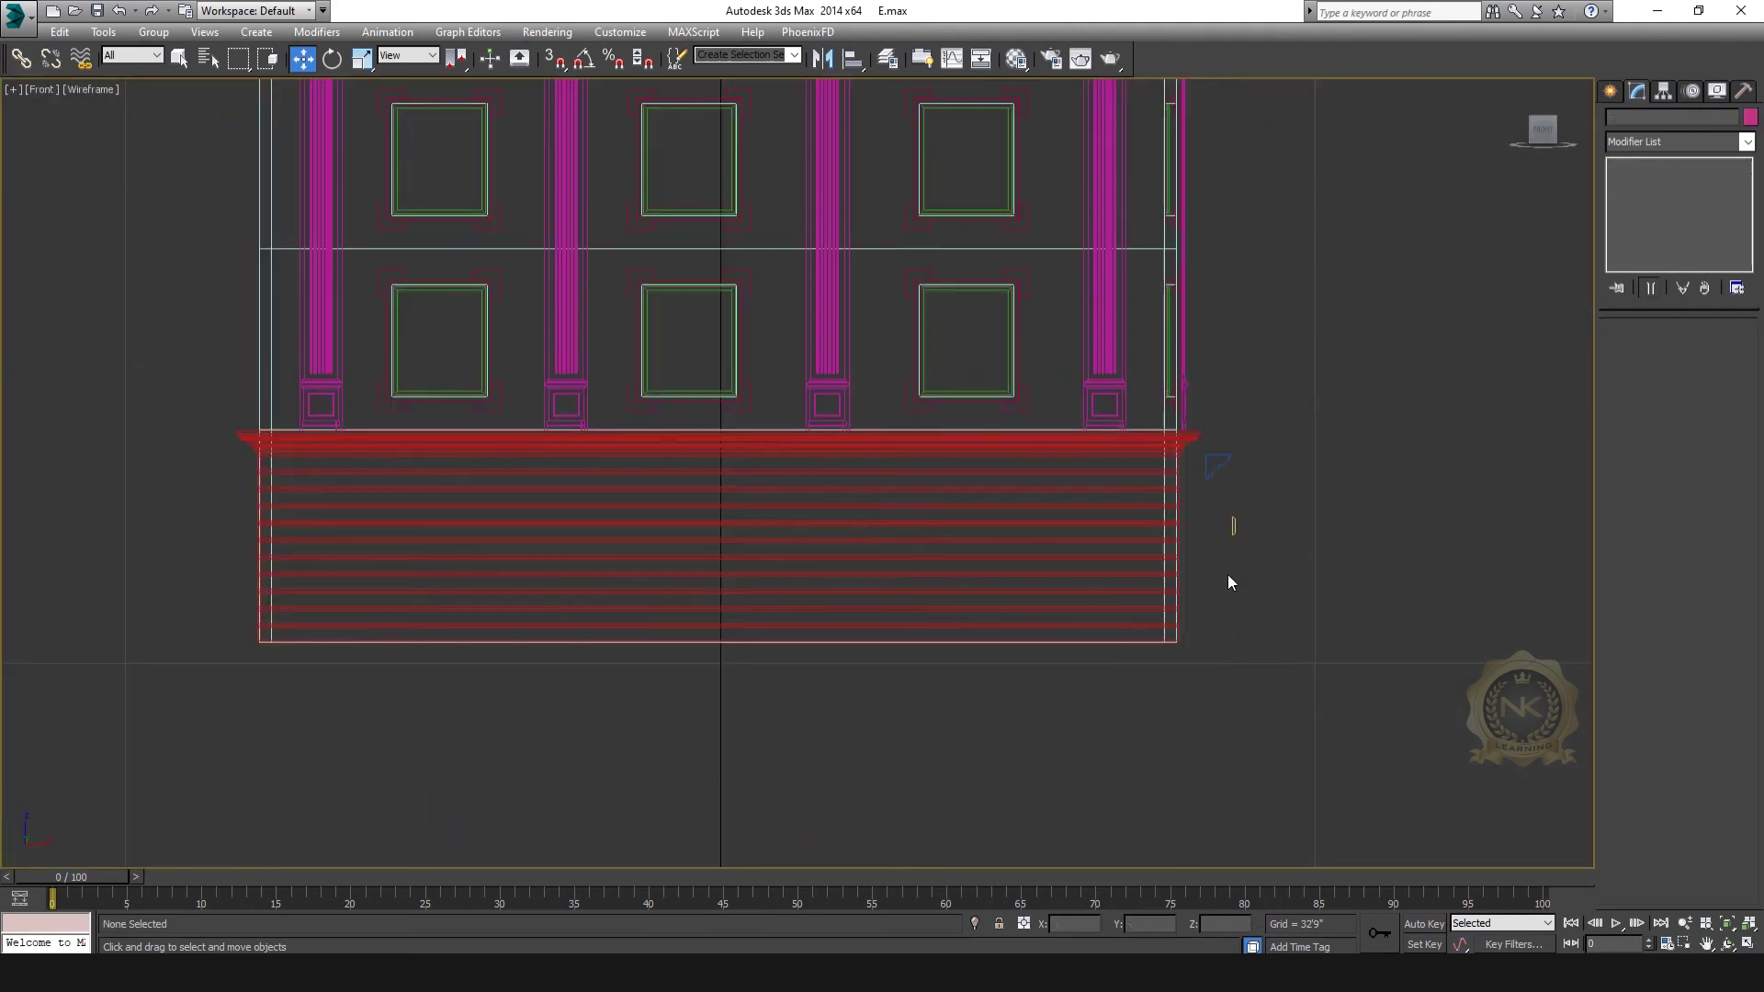
key("alt+w")
right_click(1132, 700)
key("alt+w")
scroll(950, 550, "up", 3)
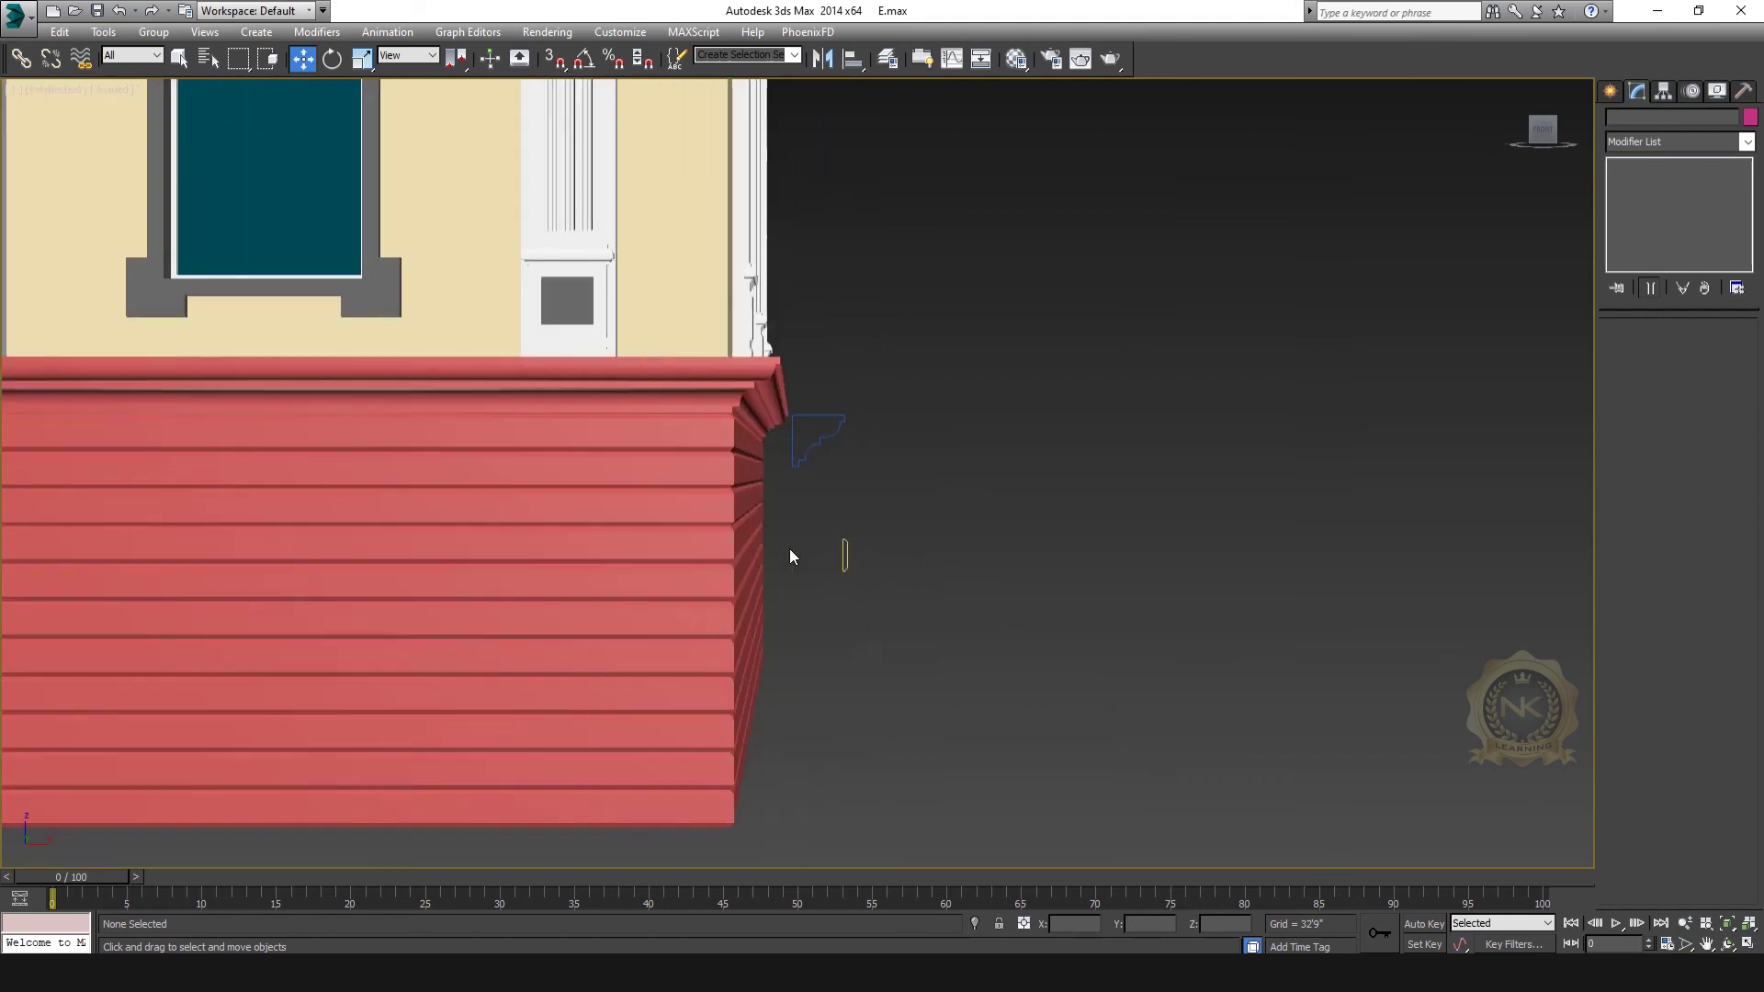
scroll(801, 560, "up", 2)
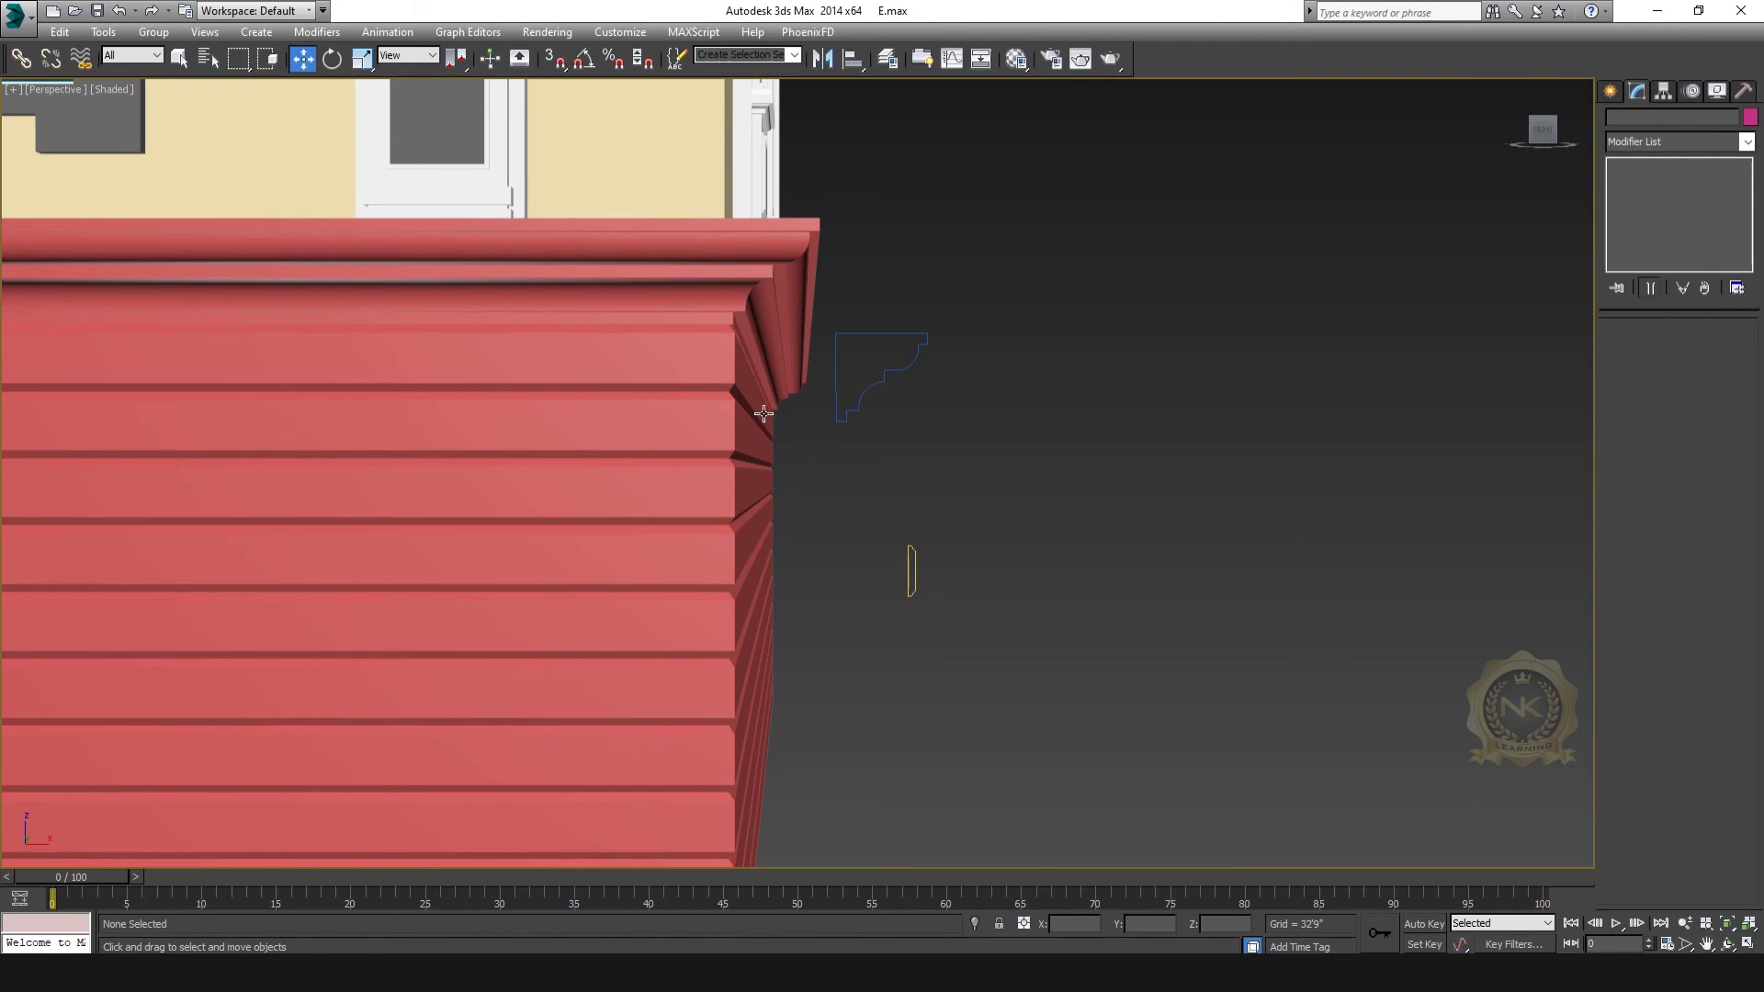
Step: Examine how the base cornice's lower edge meets the topmost chamfered band in the front view
left_click(785, 319)
key("alt+w")
right_click(1213, 307)
key("alt+w")
scroll(1271, 440, "up", 4)
middle_click_drag(1271, 440, 1372, 485)
scroll(937, 485, "up", 1)
scroll(817, 531, "up", 3)
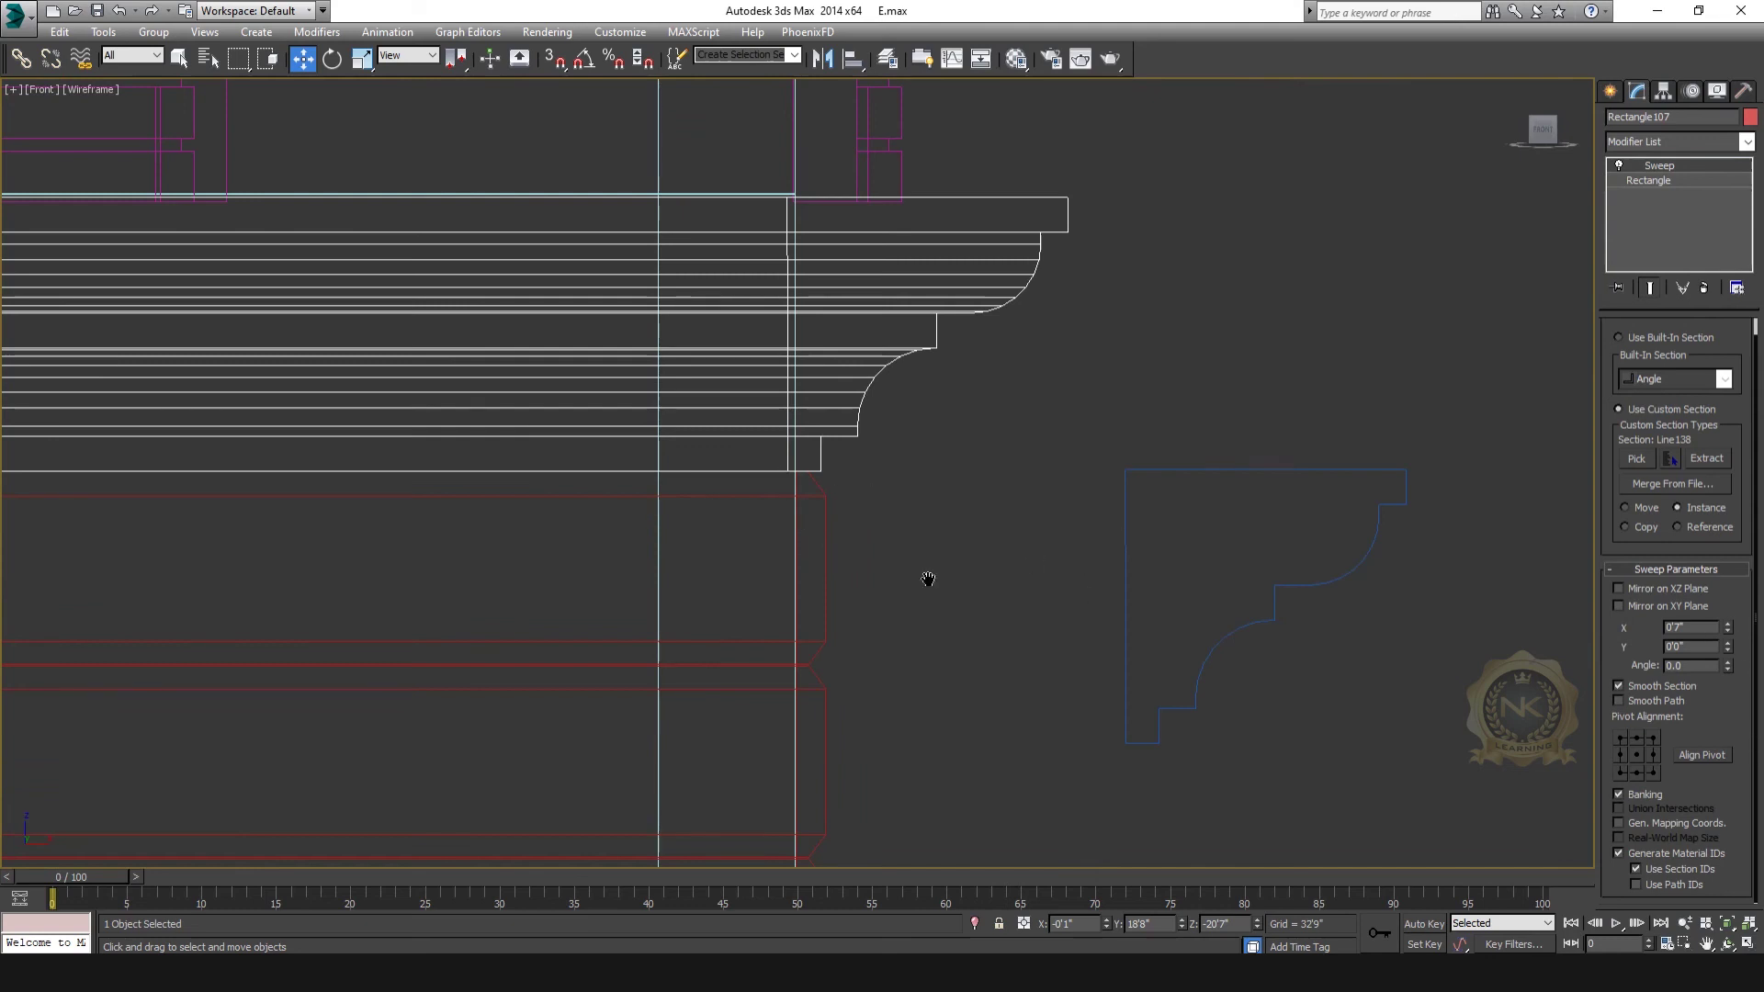
middle_click_drag(1034, 561, 818, 590)
scroll(796, 576, "down", 3)
scroll(924, 564, "up", 2)
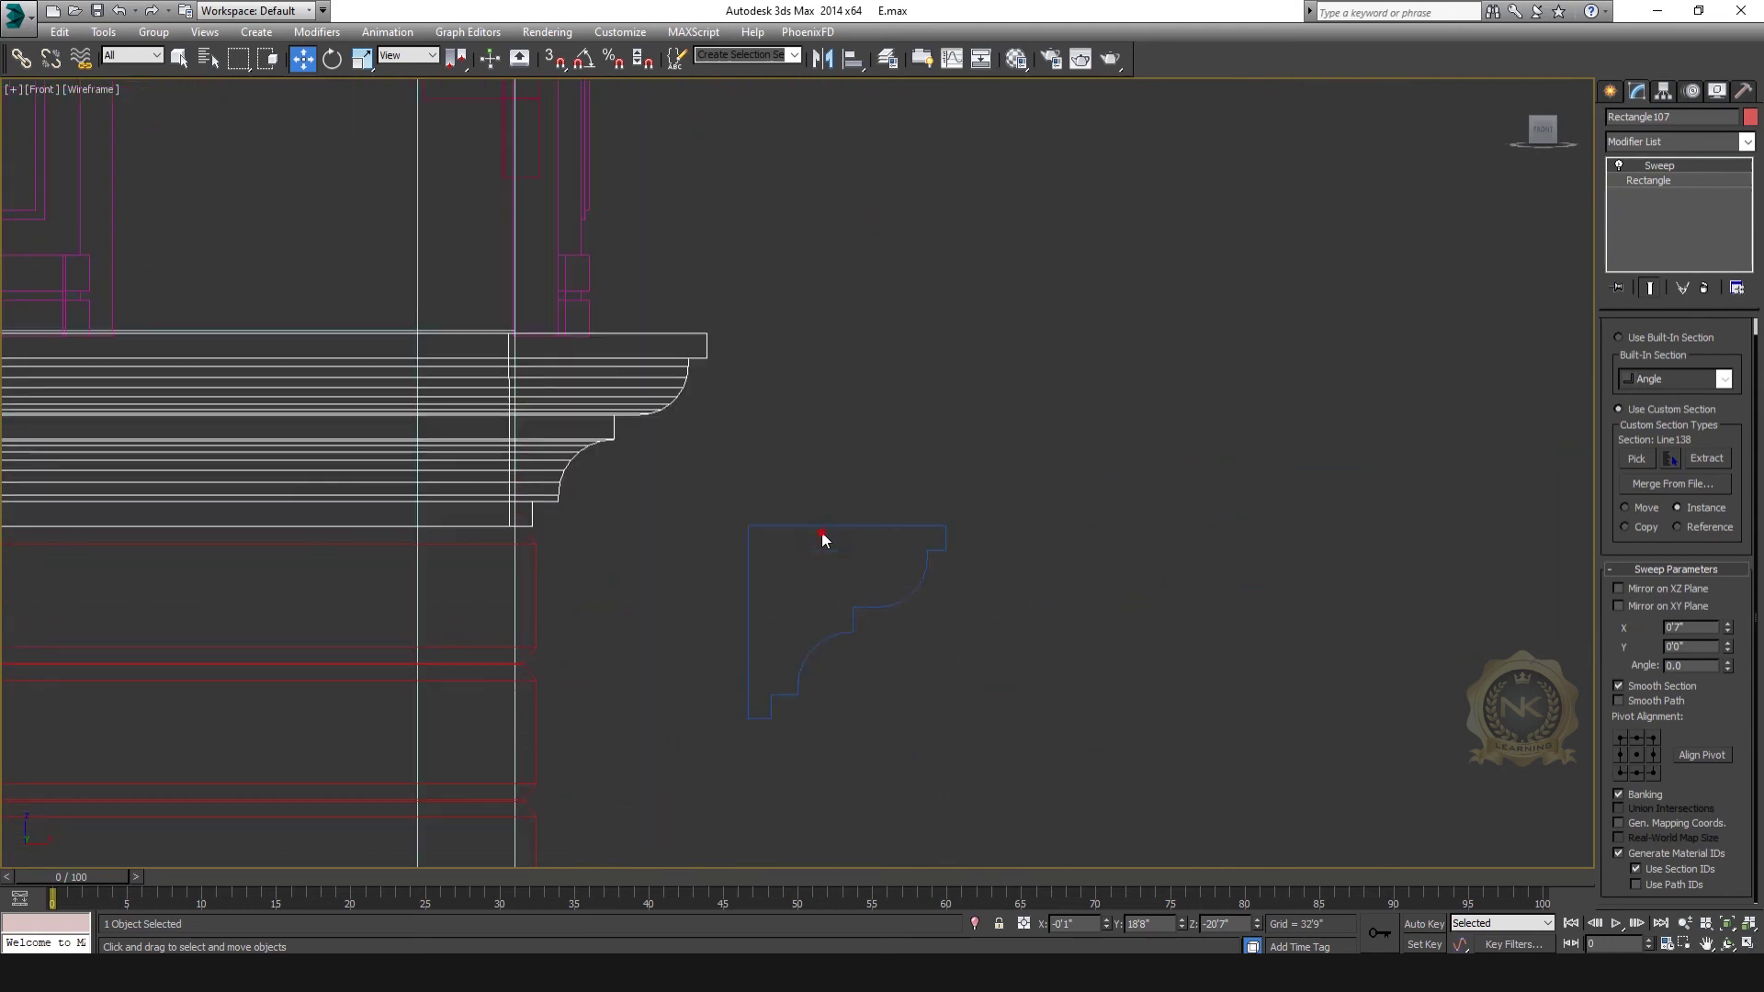
Step: Shift all vertices of the base cornice profile's stepped edge outward in X to widen the cornice beyond the chamfered bands
left_click(823, 533)
left_click(827, 525)
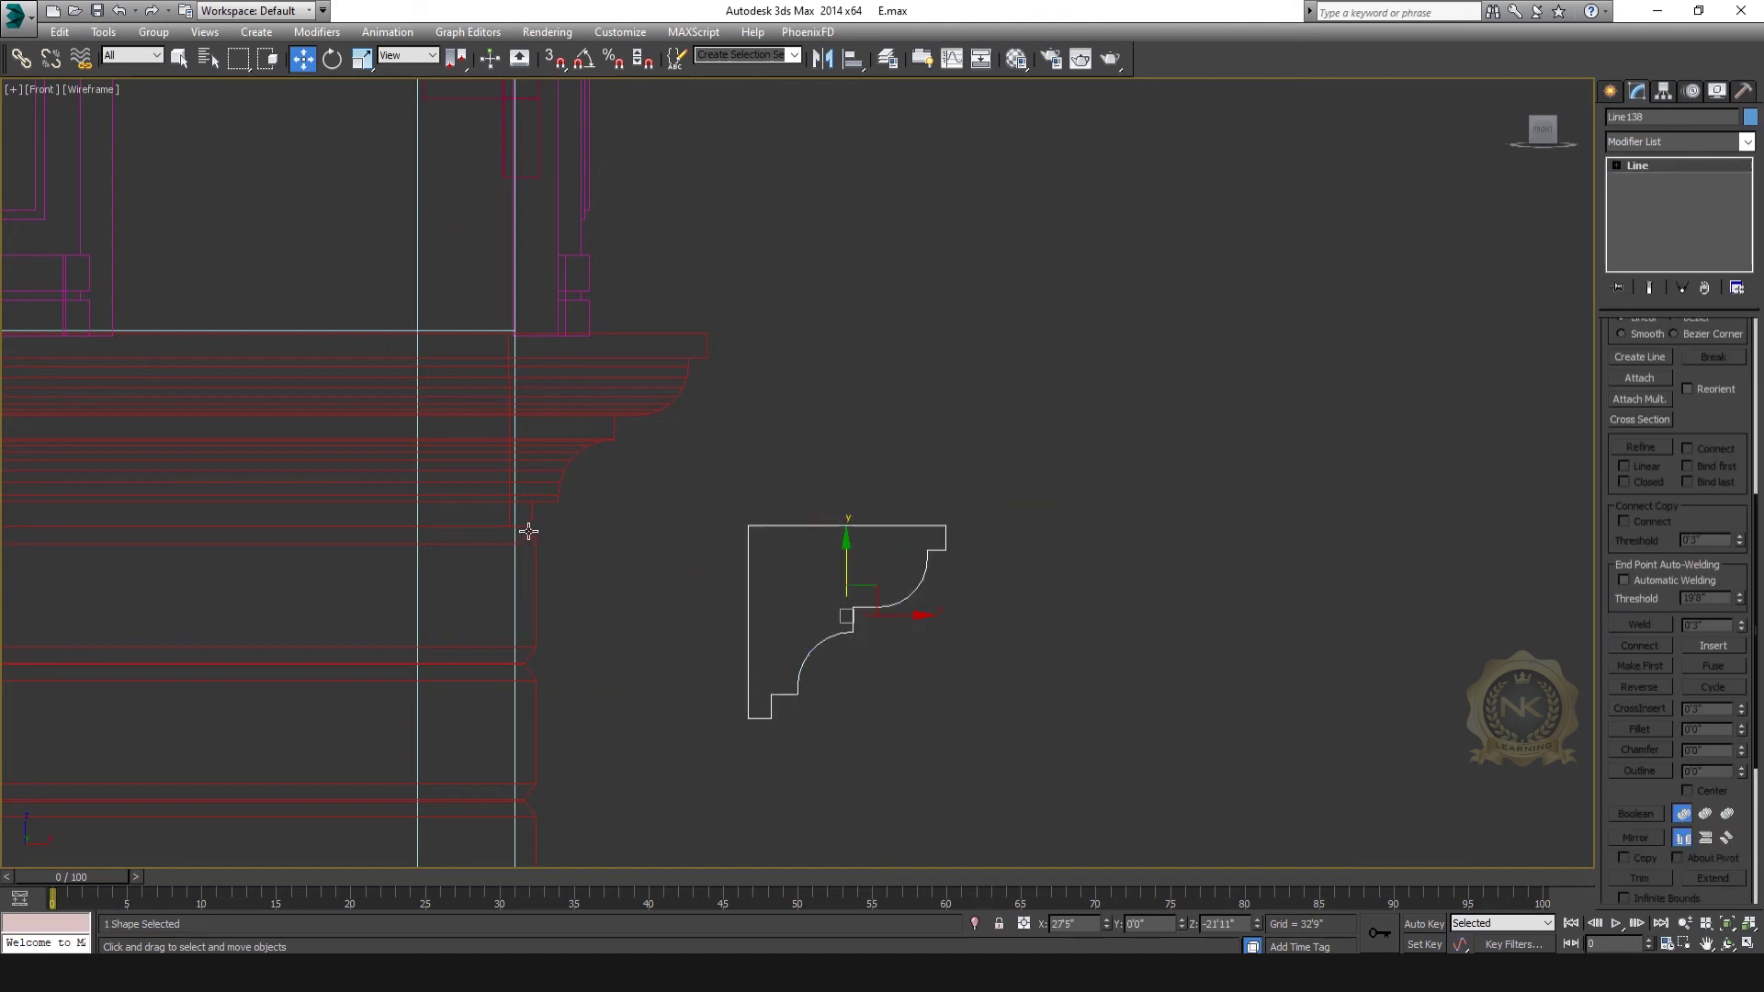
left_click(1674, 169)
key("1")
left_click_drag(788, 763, 776, 774)
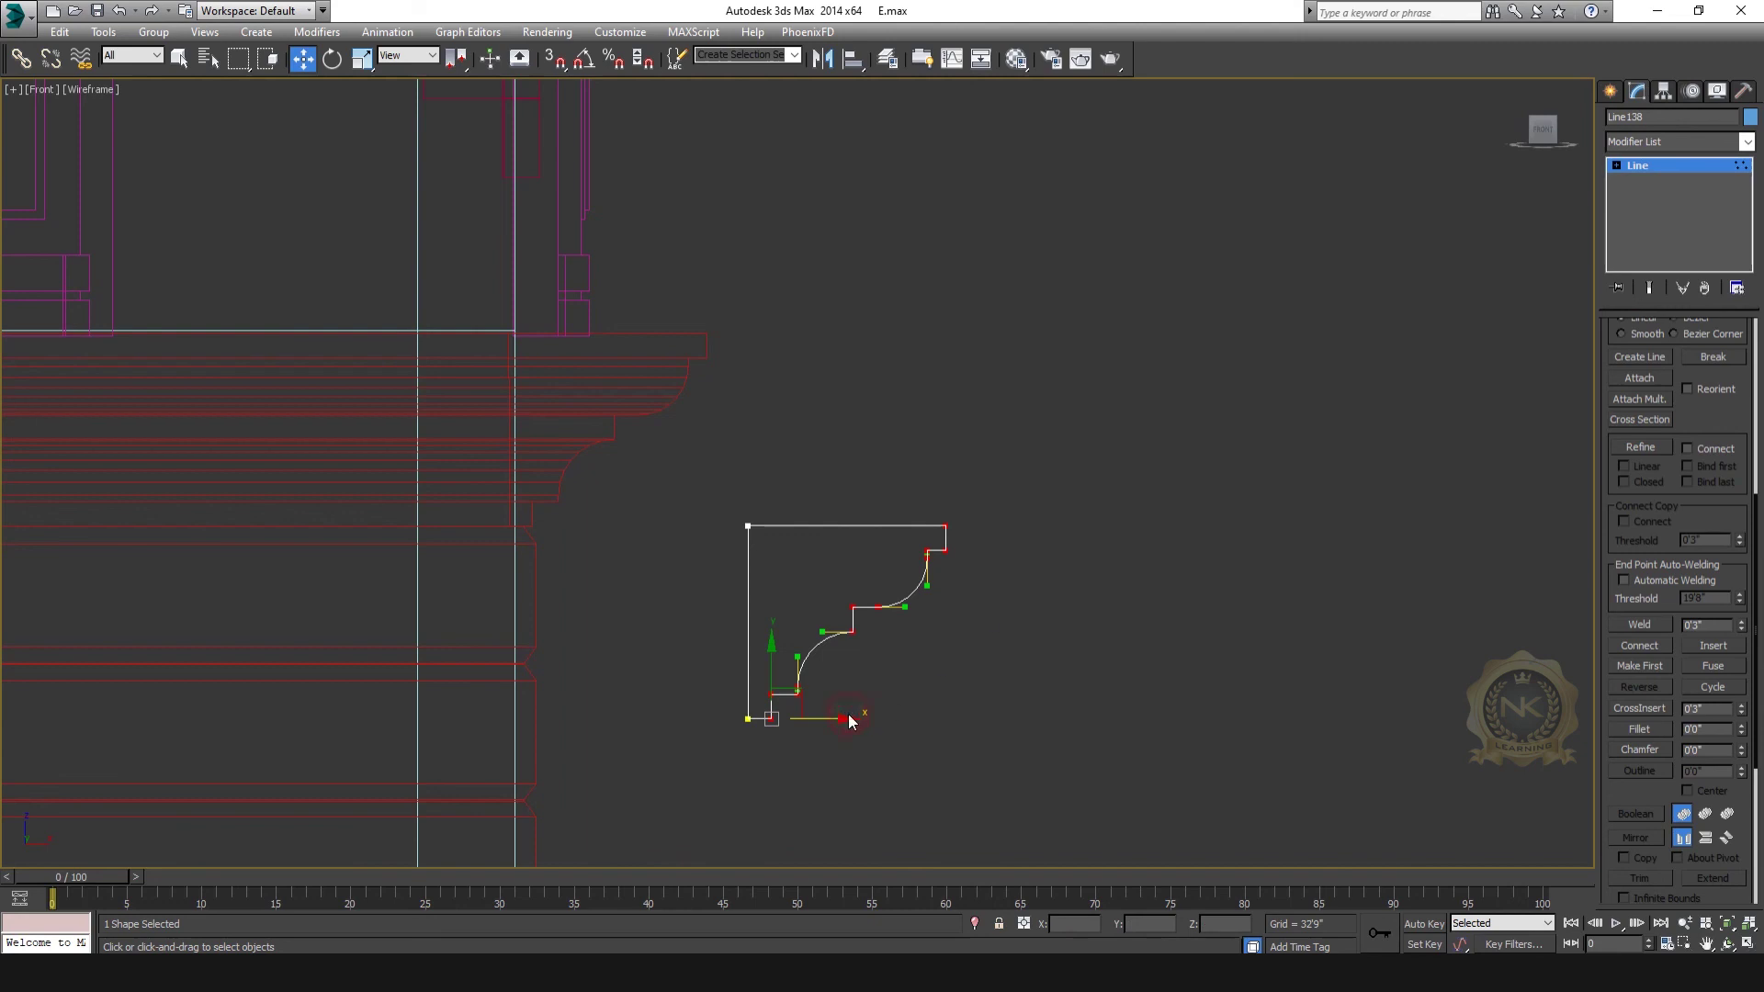
left_click_drag(841, 715, 857, 712)
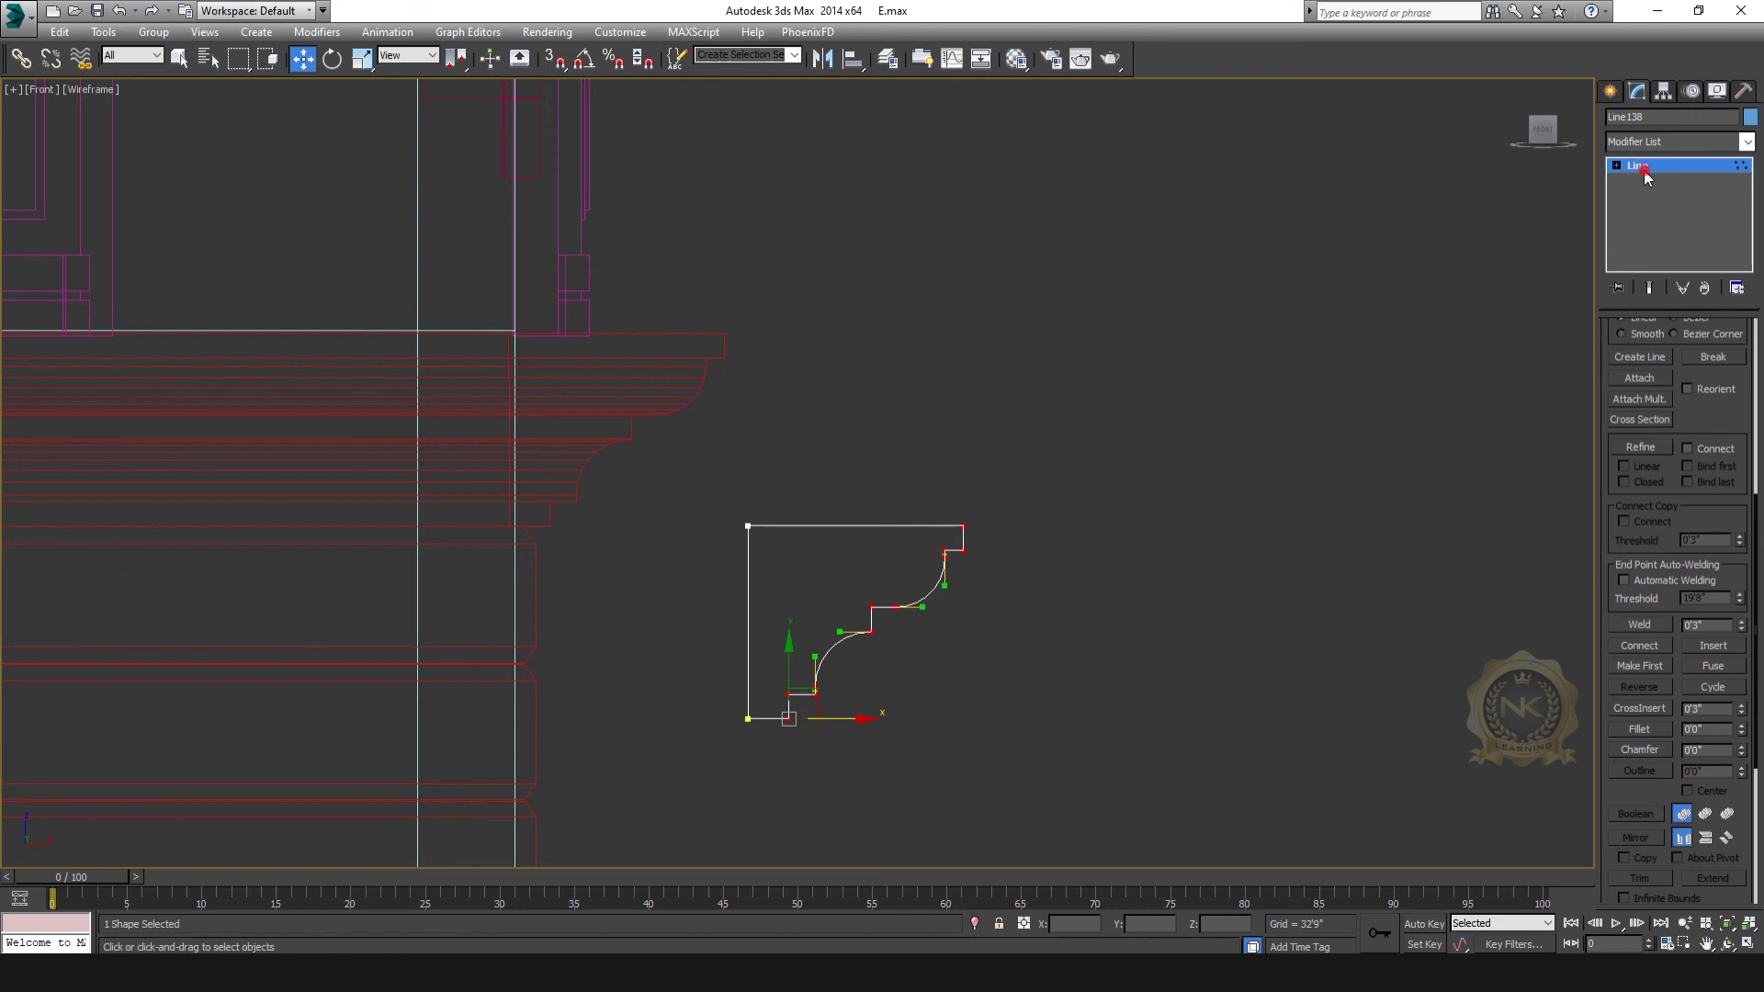
left_click(1644, 171)
Step: Check the widened base cornice and the complete building in perspective from the front and the corner
key("alt+w")
right_click(1173, 699)
key("alt+w")
left_click(1248, 536)
scroll(990, 496, "down", 5)
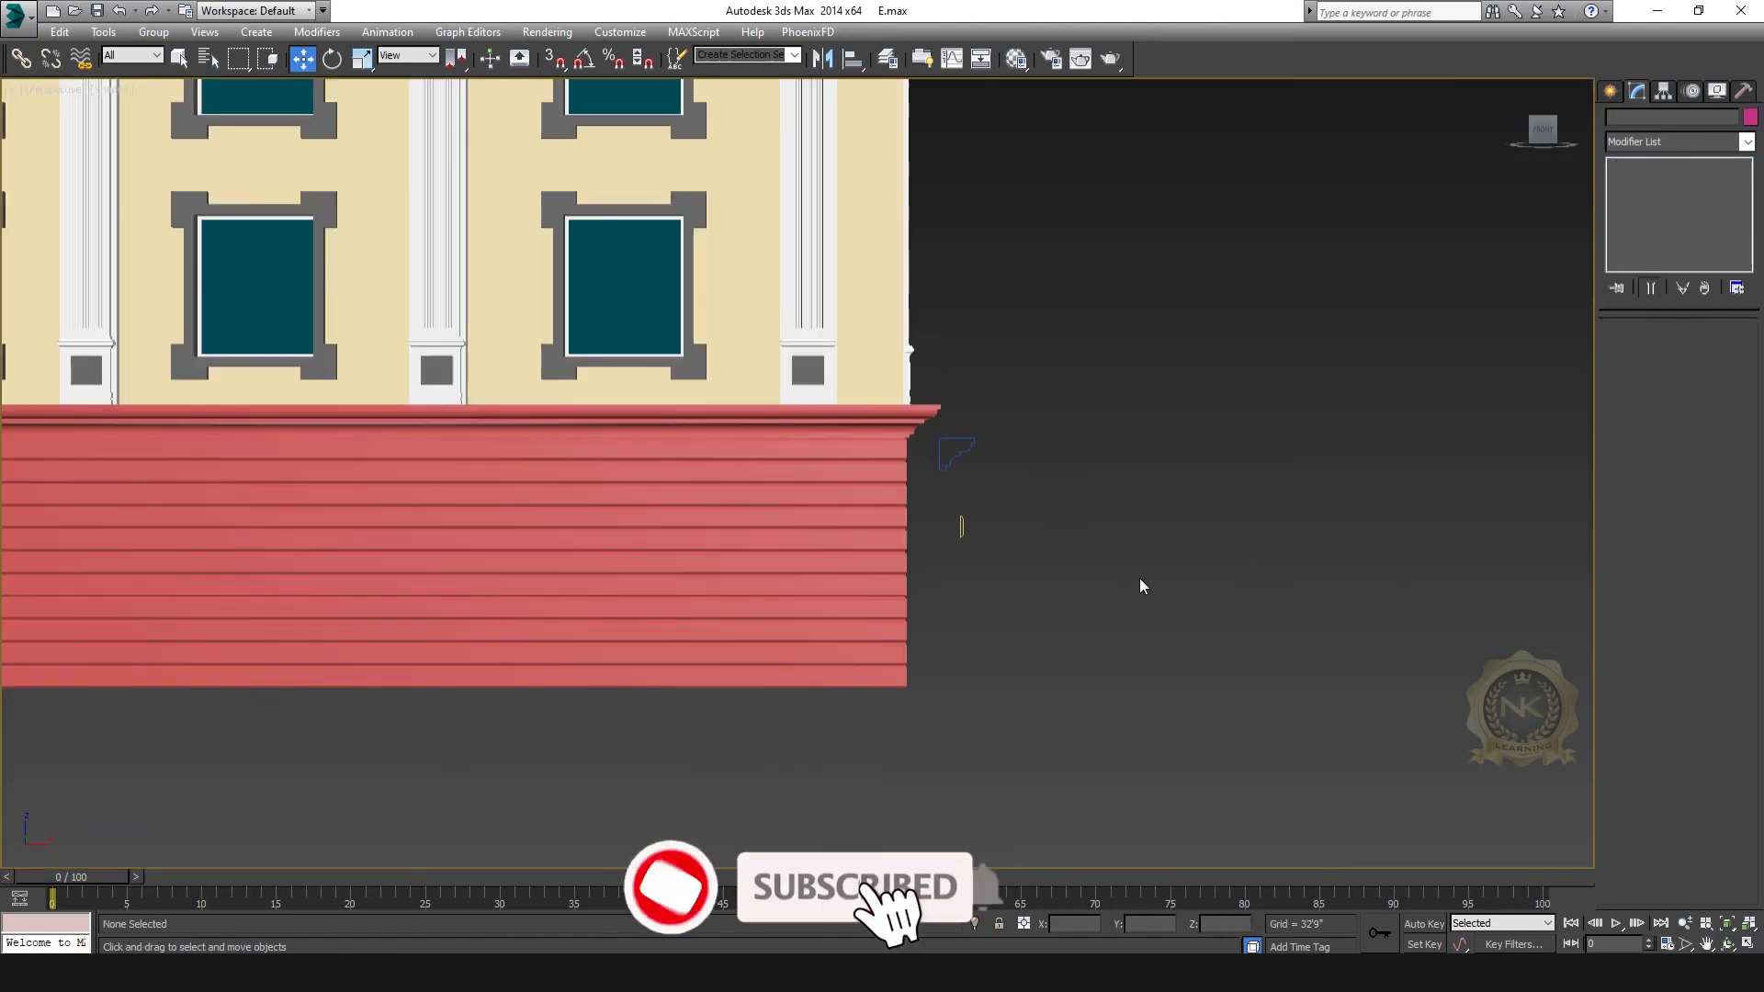
scroll(1011, 551, "up", 5)
middle_click_drag(1009, 517, 1007, 408)
scroll(761, 428, "down", 4)
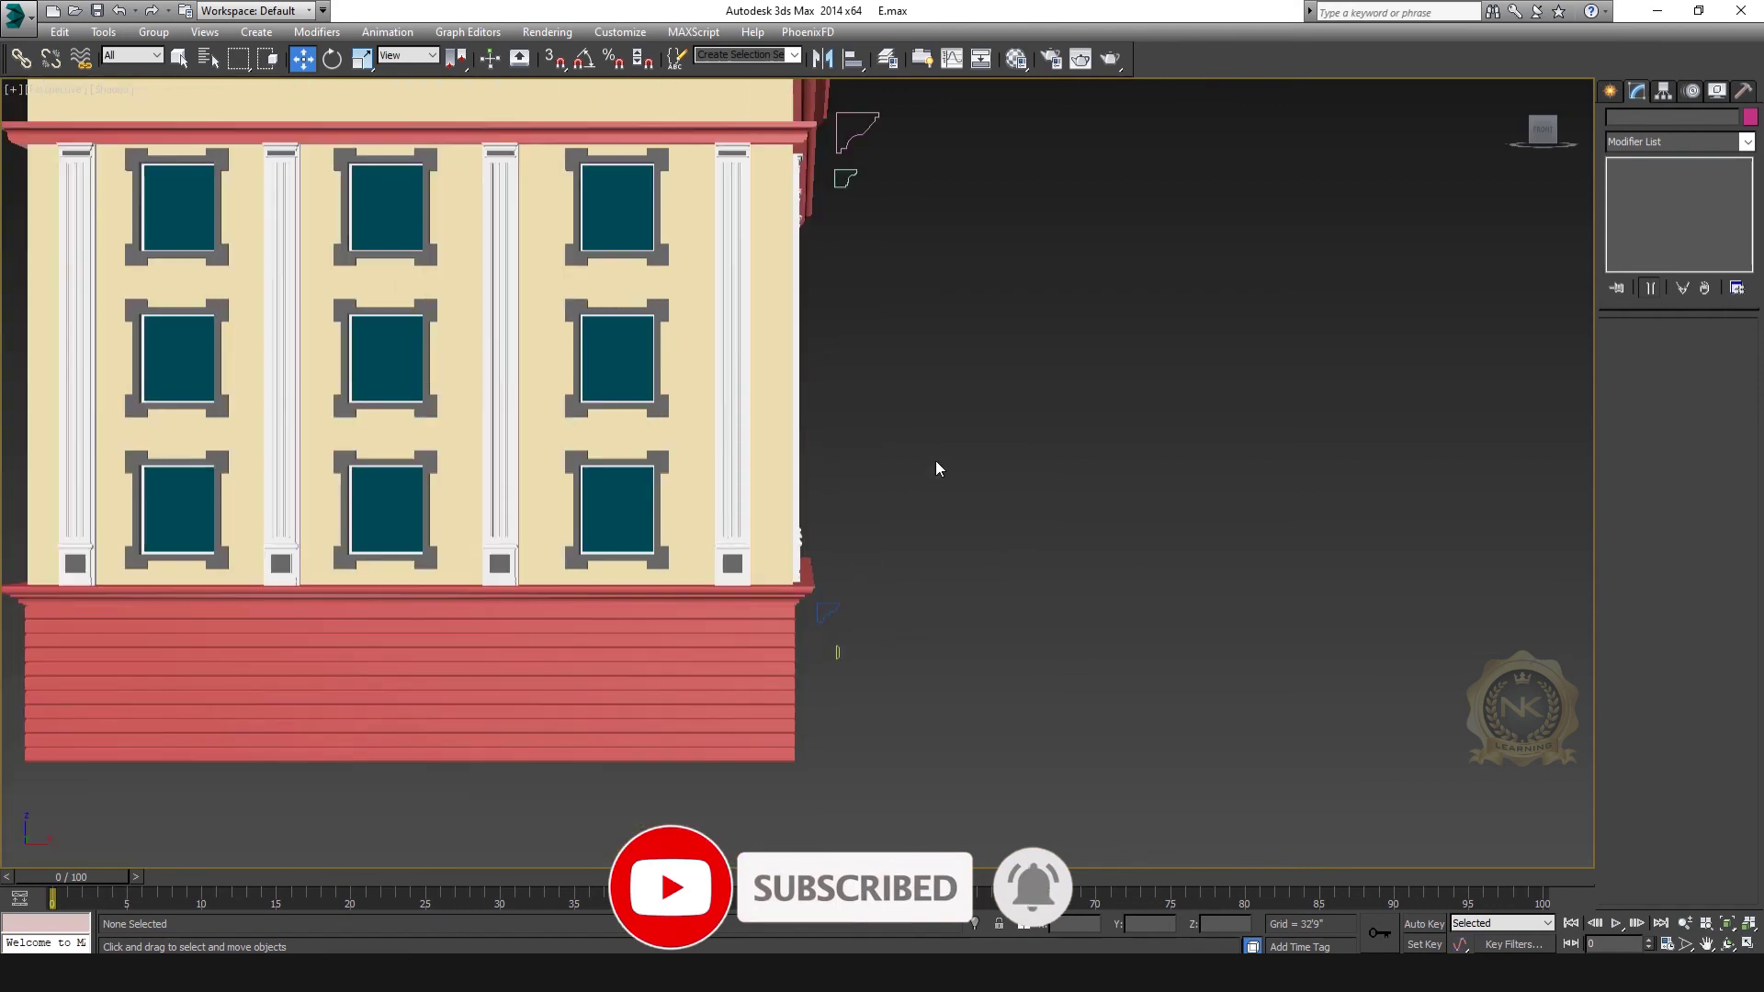
left_click(1565, 131)
middle_click_drag(1114, 418, 1162, 510)
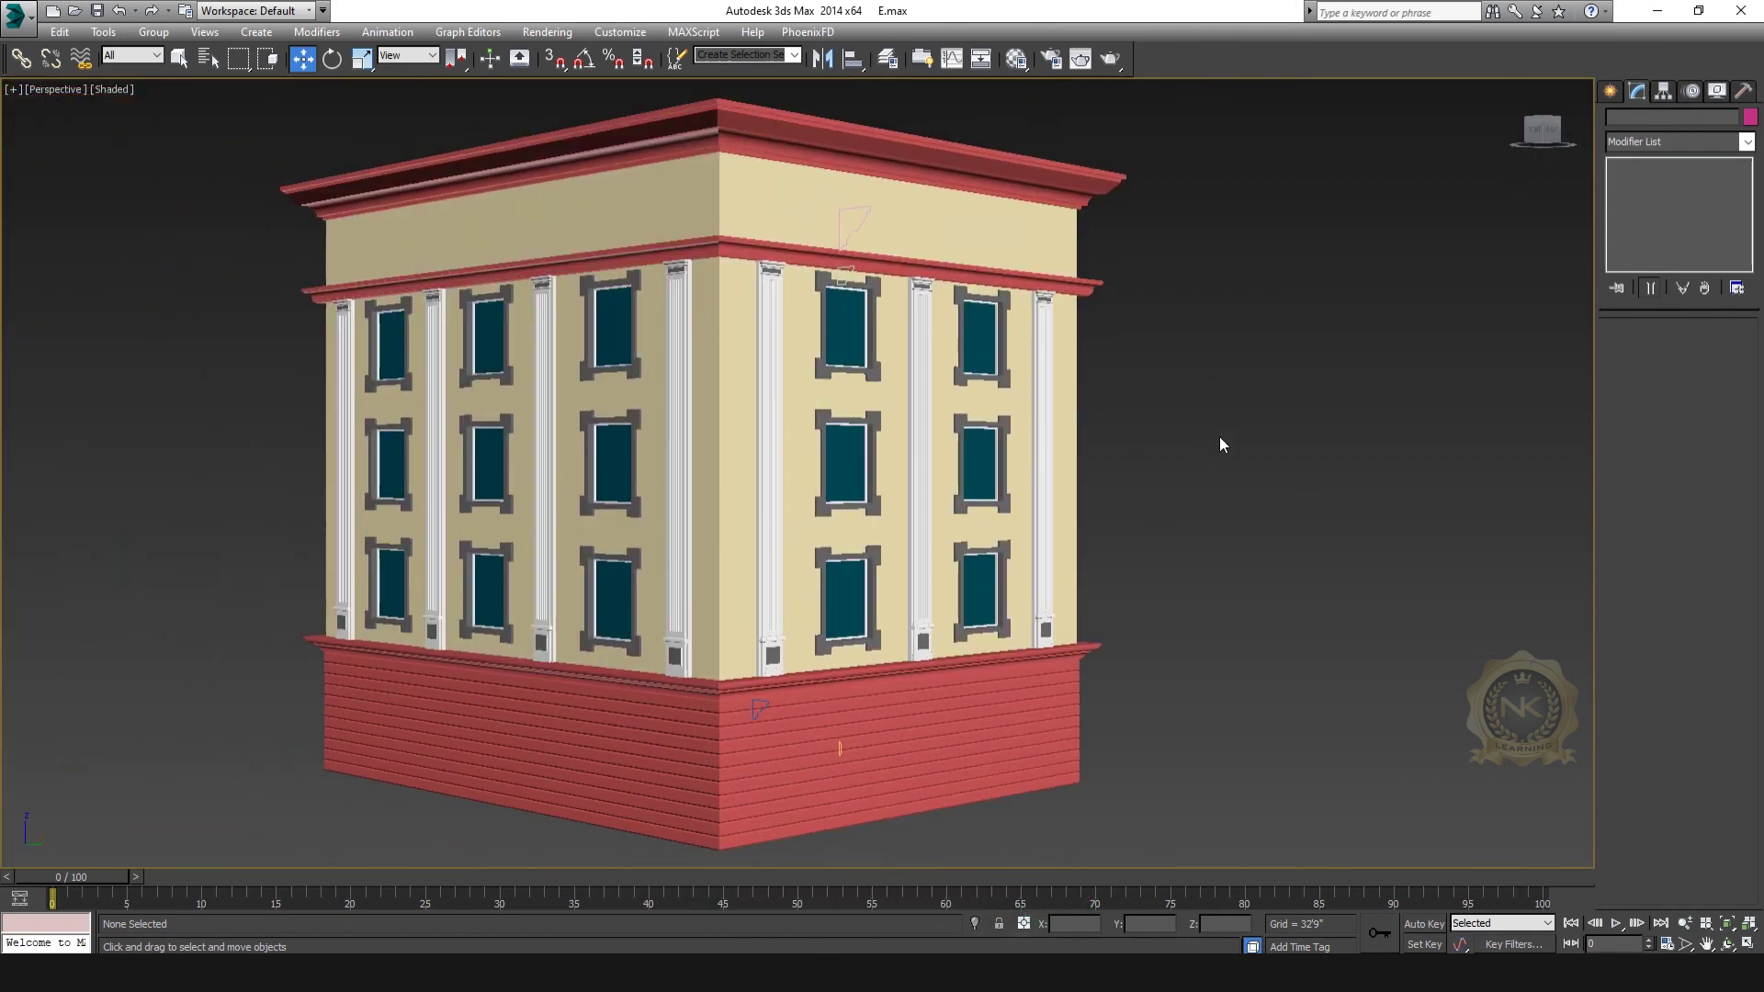
Step: Select the four cross-section profile shapes beside the building from above and clear them from the scene
key("alt+w")
key("alt+w")
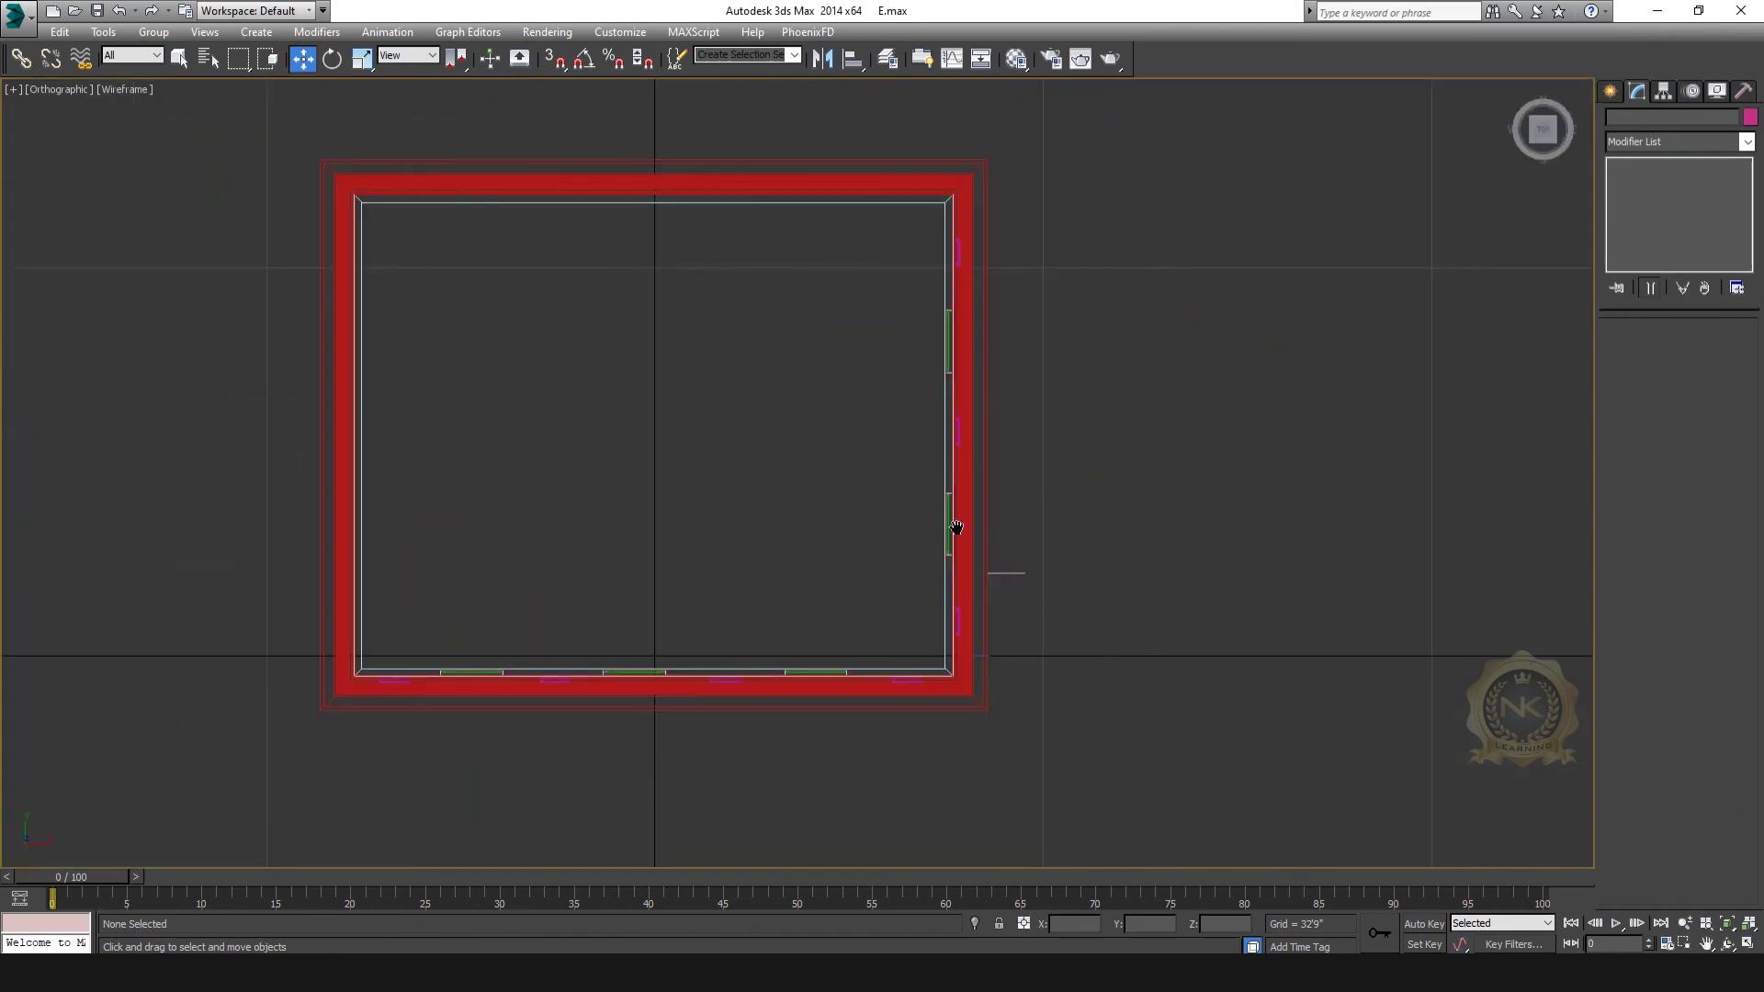
middle_click_drag(1059, 584, 623, 370)
scroll(647, 474, "up", 5)
left_click_drag(219, 335, 235, 372)
scroll(372, 384, "down", 4)
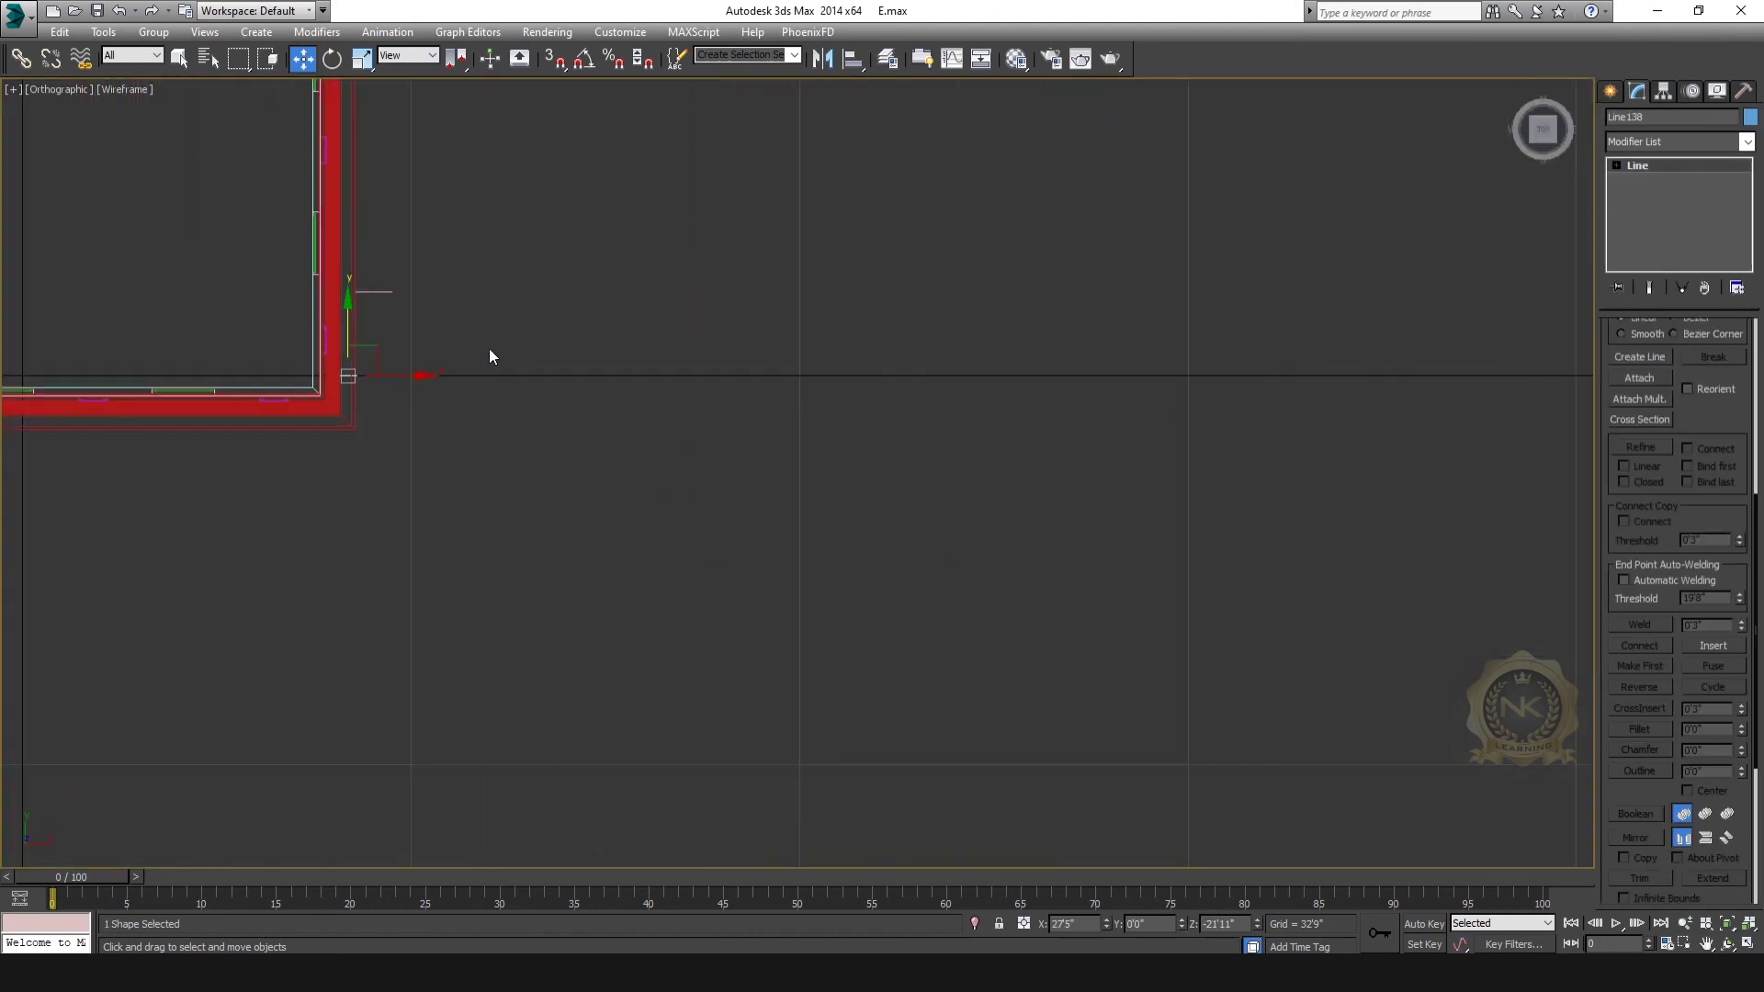
mouse_move(347, 323)
left_mouse_down()
mouse_move(376, 232)
mouse_move(360, 316)
left_mouse_up()
key("alt+w")
right_click(1076, 239)
key("alt+w")
scroll(974, 445, "down", 8)
middle_click_drag(977, 501, 933, 595)
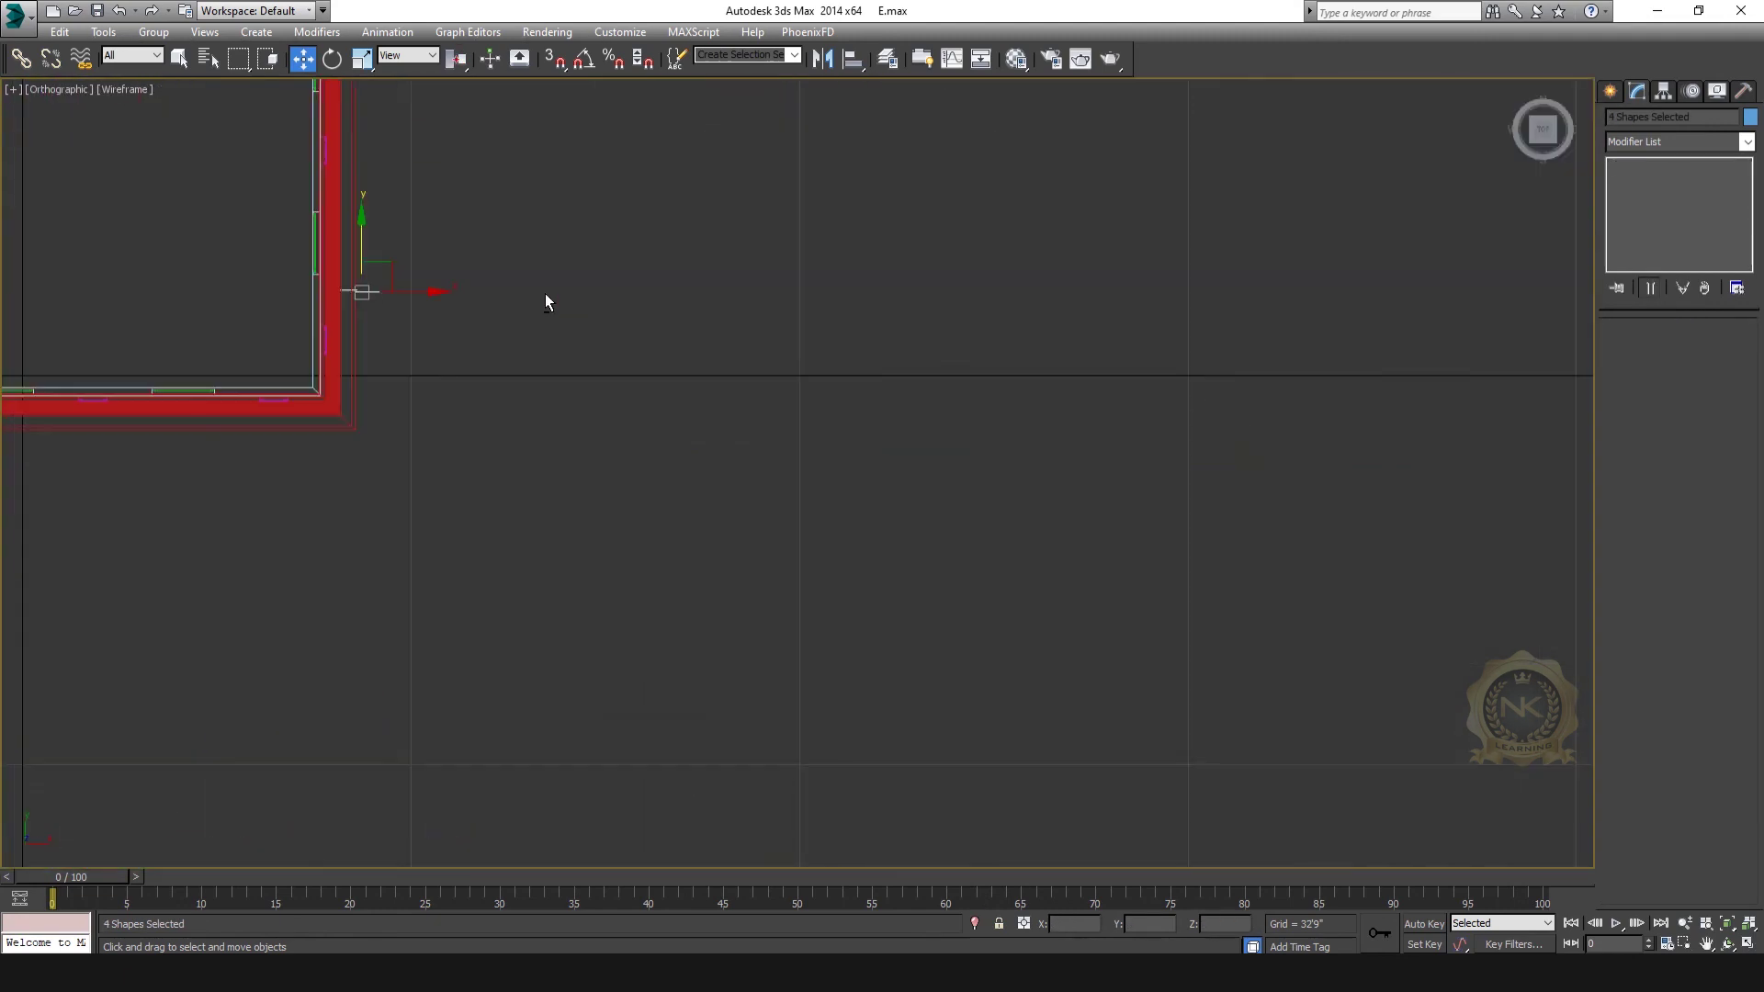
scroll(544, 300, "down", 3)
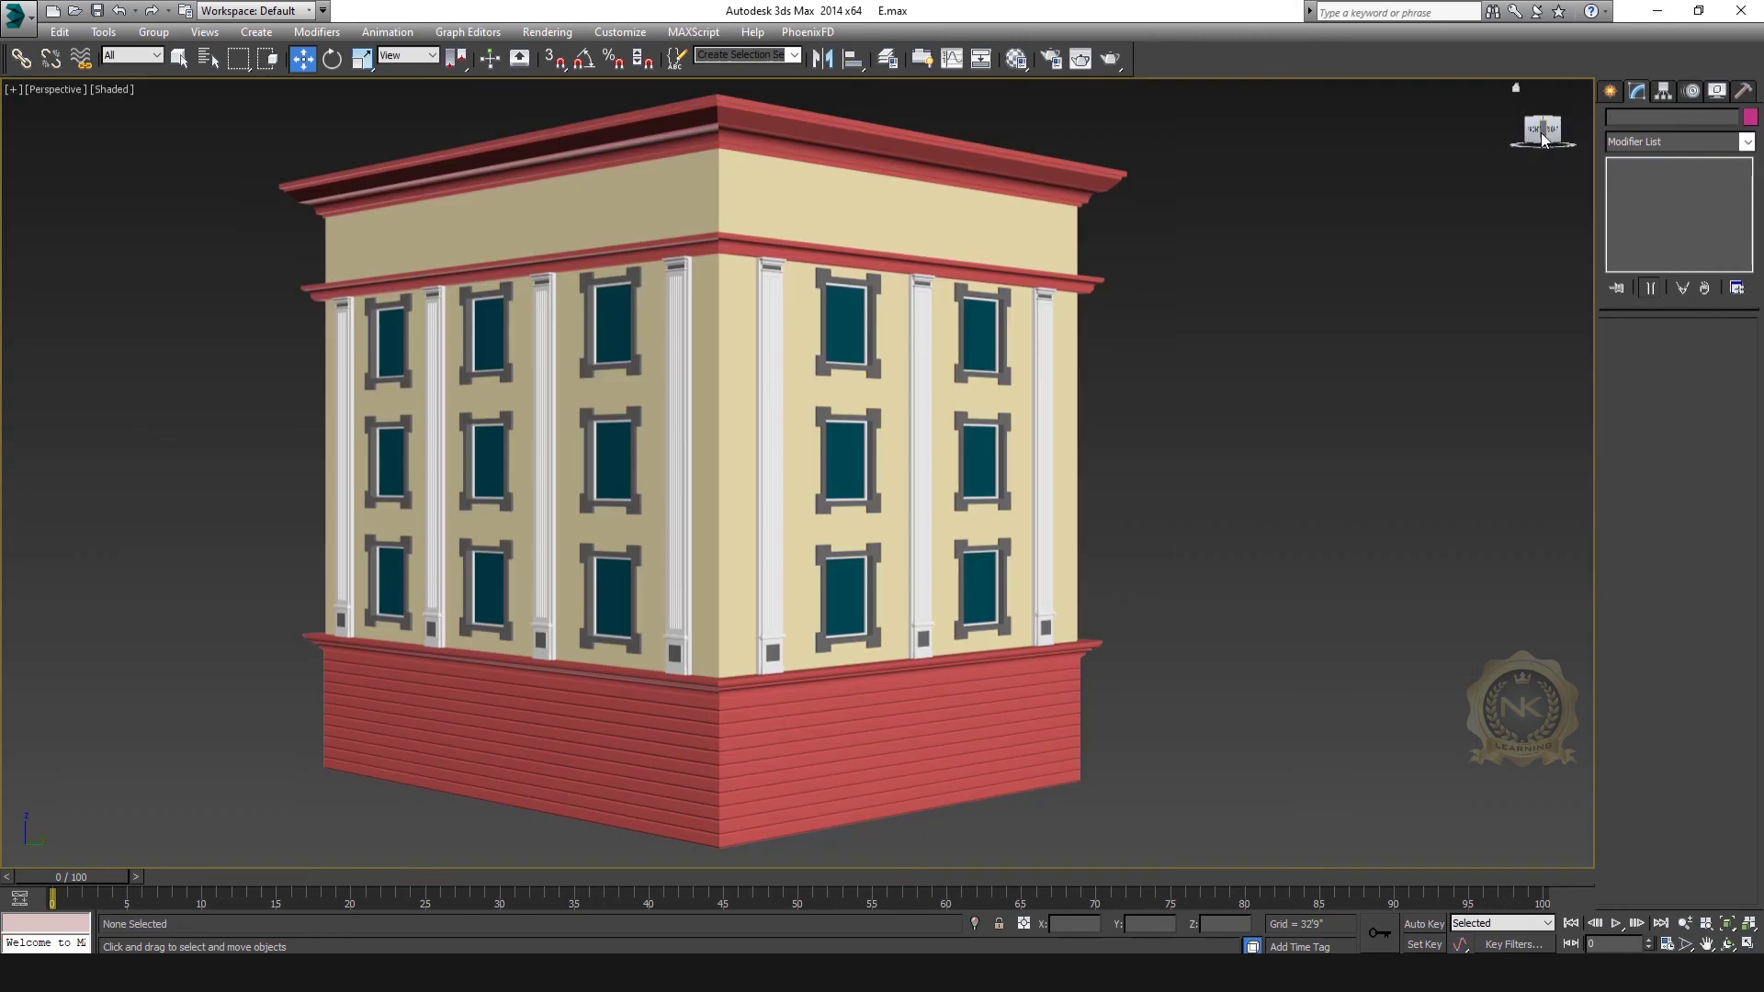
Step: Inspect the building's front, banded base and upper cornices up close in the perspective view
left_click(1542, 133)
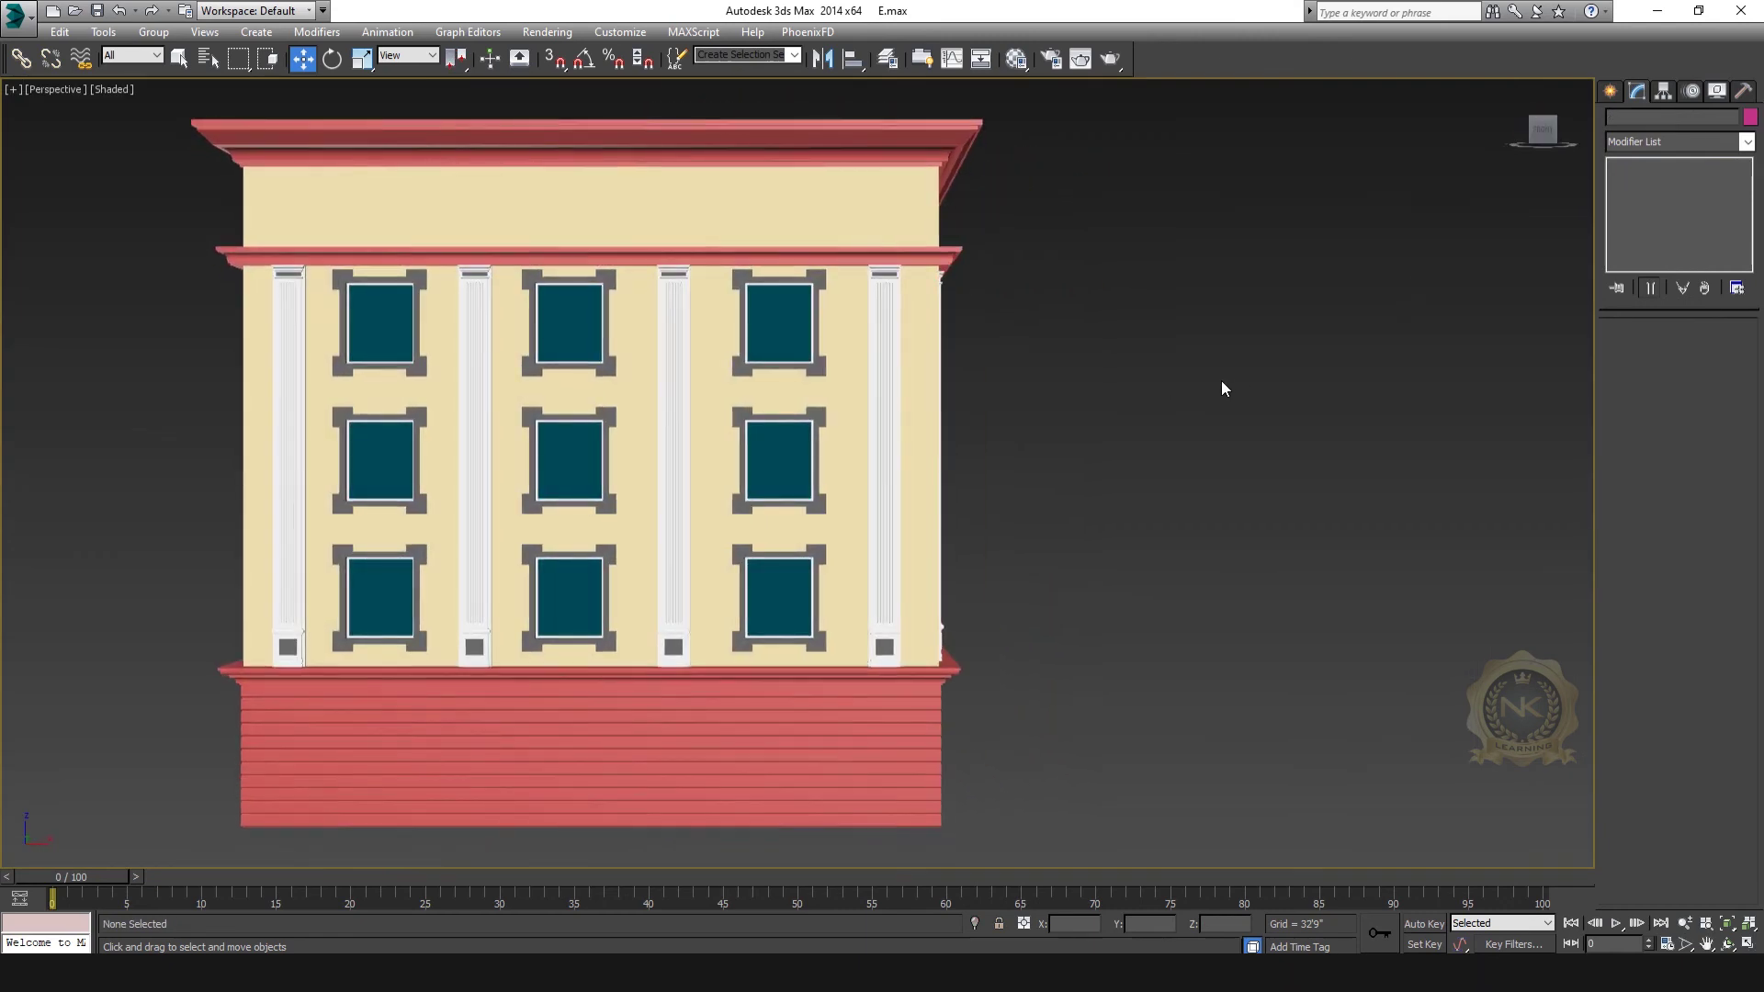
middle_click_drag(1023, 576, 935, 563)
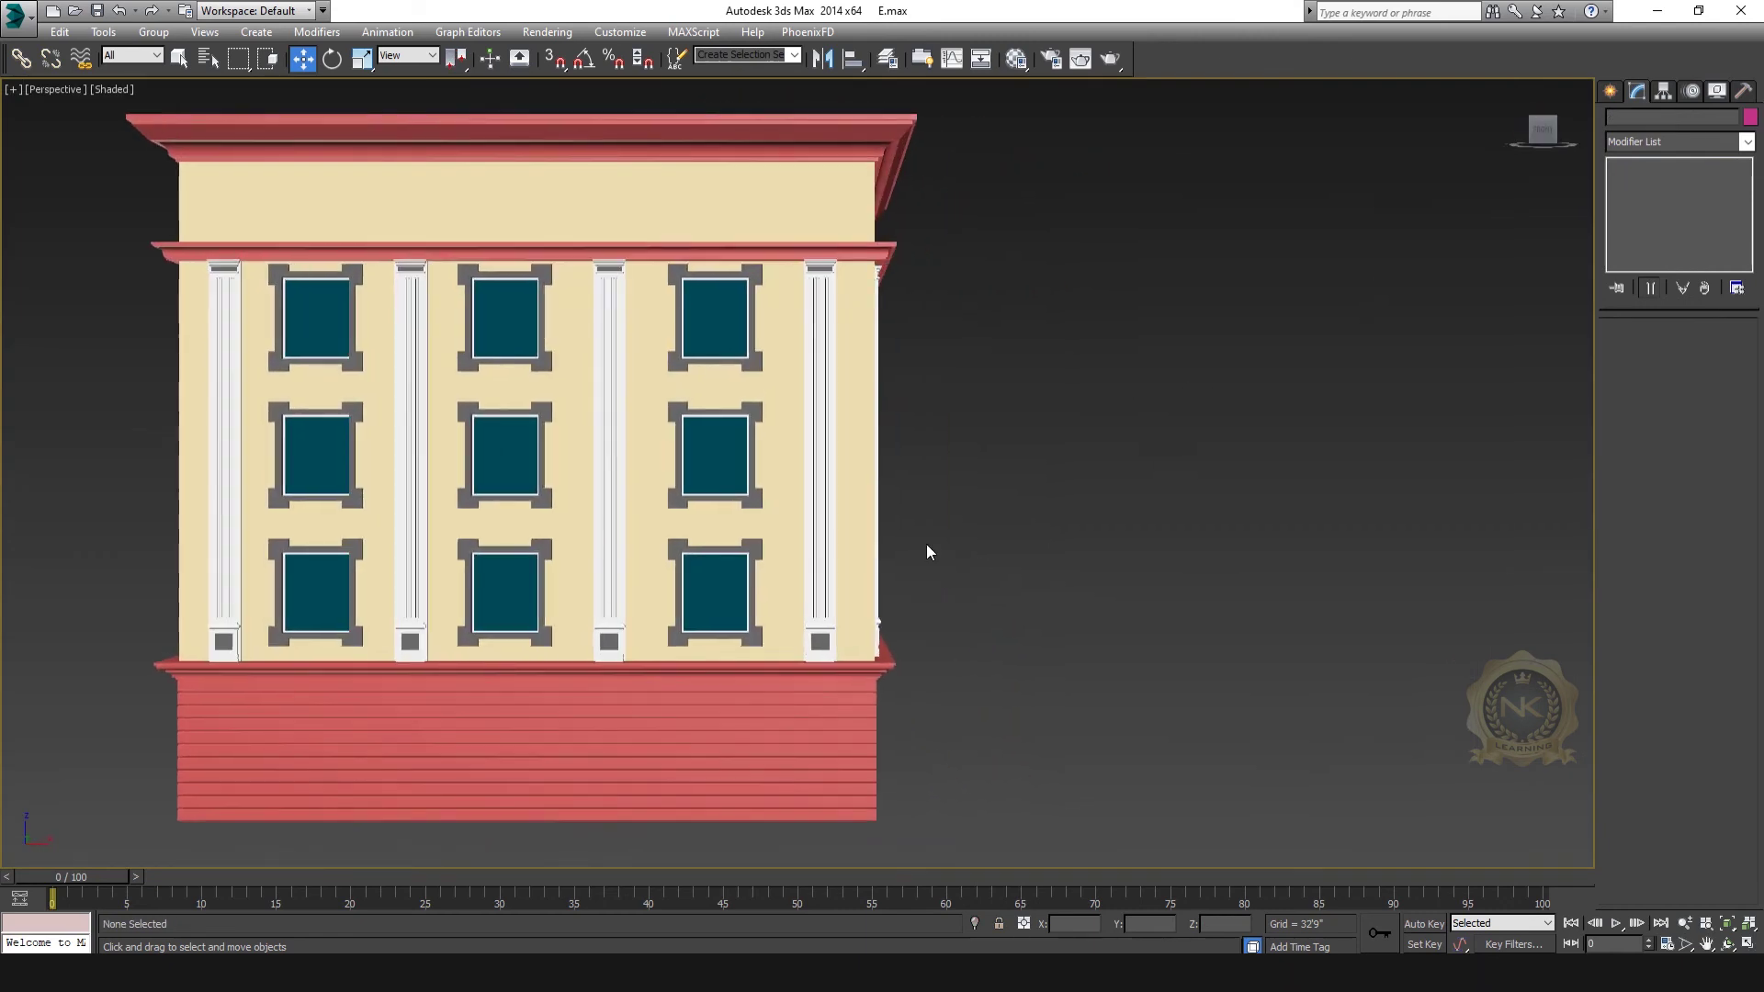
scroll(919, 481, "up", 4)
middle_click_drag(990, 409, 933, 224)
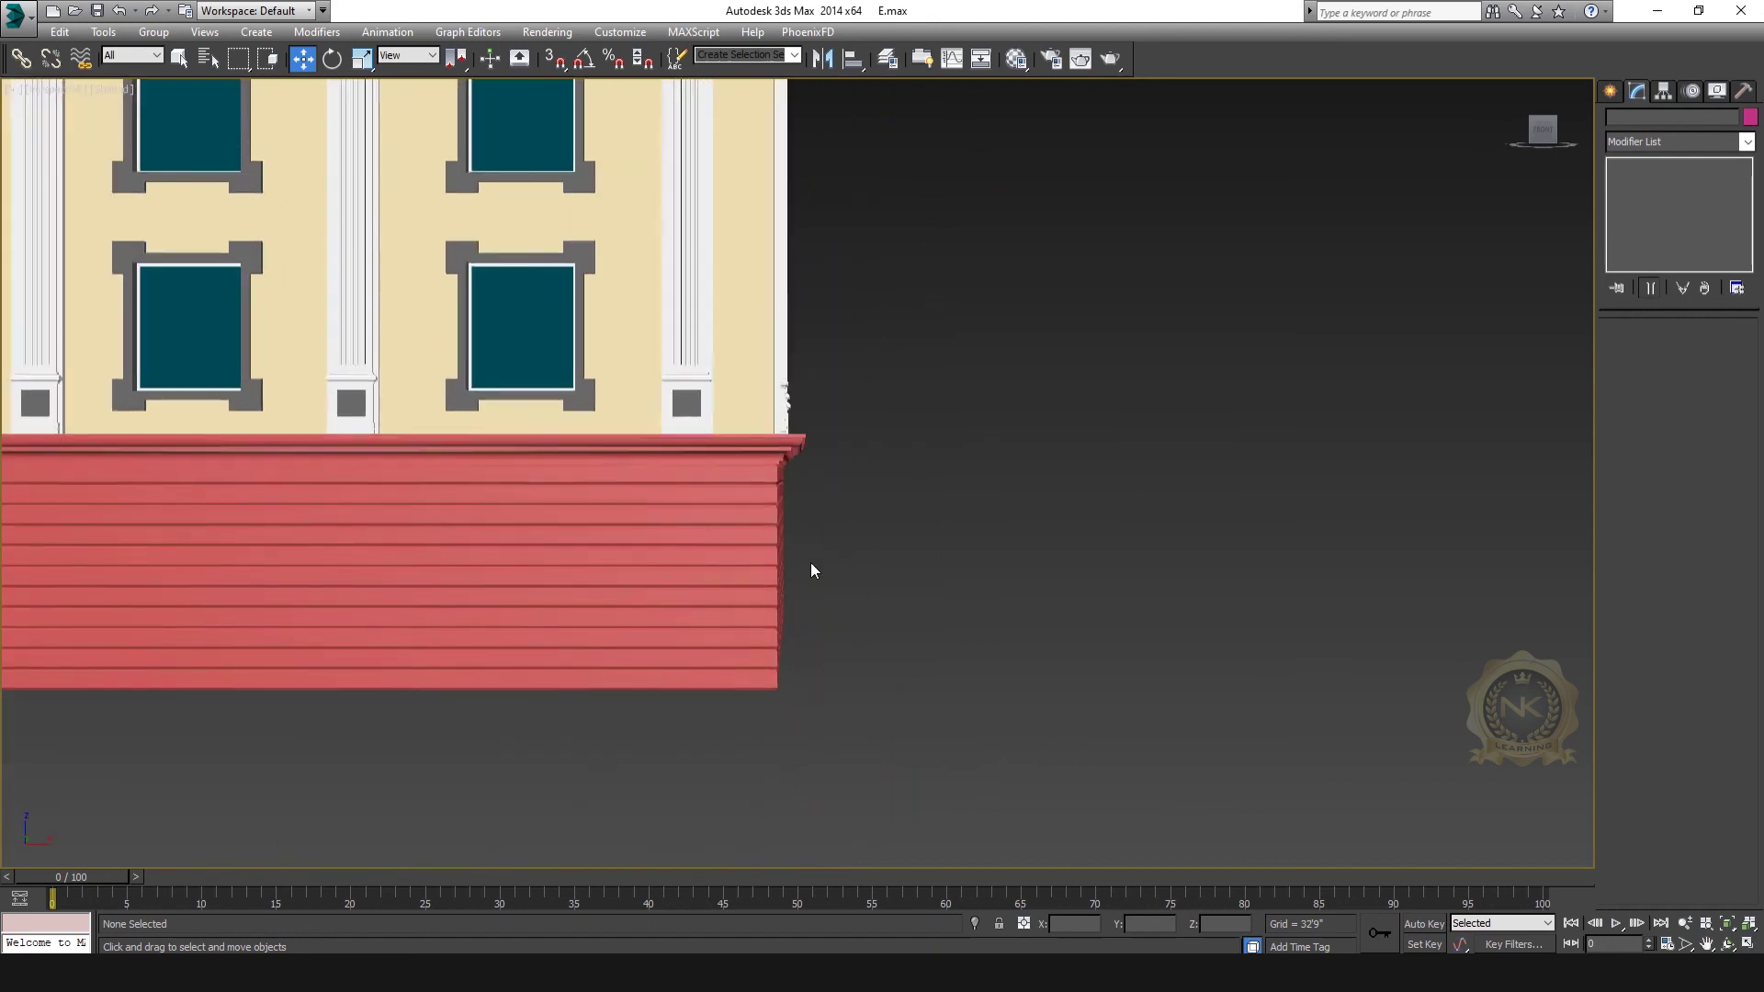
scroll(810, 565, "up", 4)
middle_click_drag(788, 195, 833, 656)
scroll(887, 508, "down", 5)
middle_click_drag(887, 508, 786, 829)
scroll(811, 445, "up", 2)
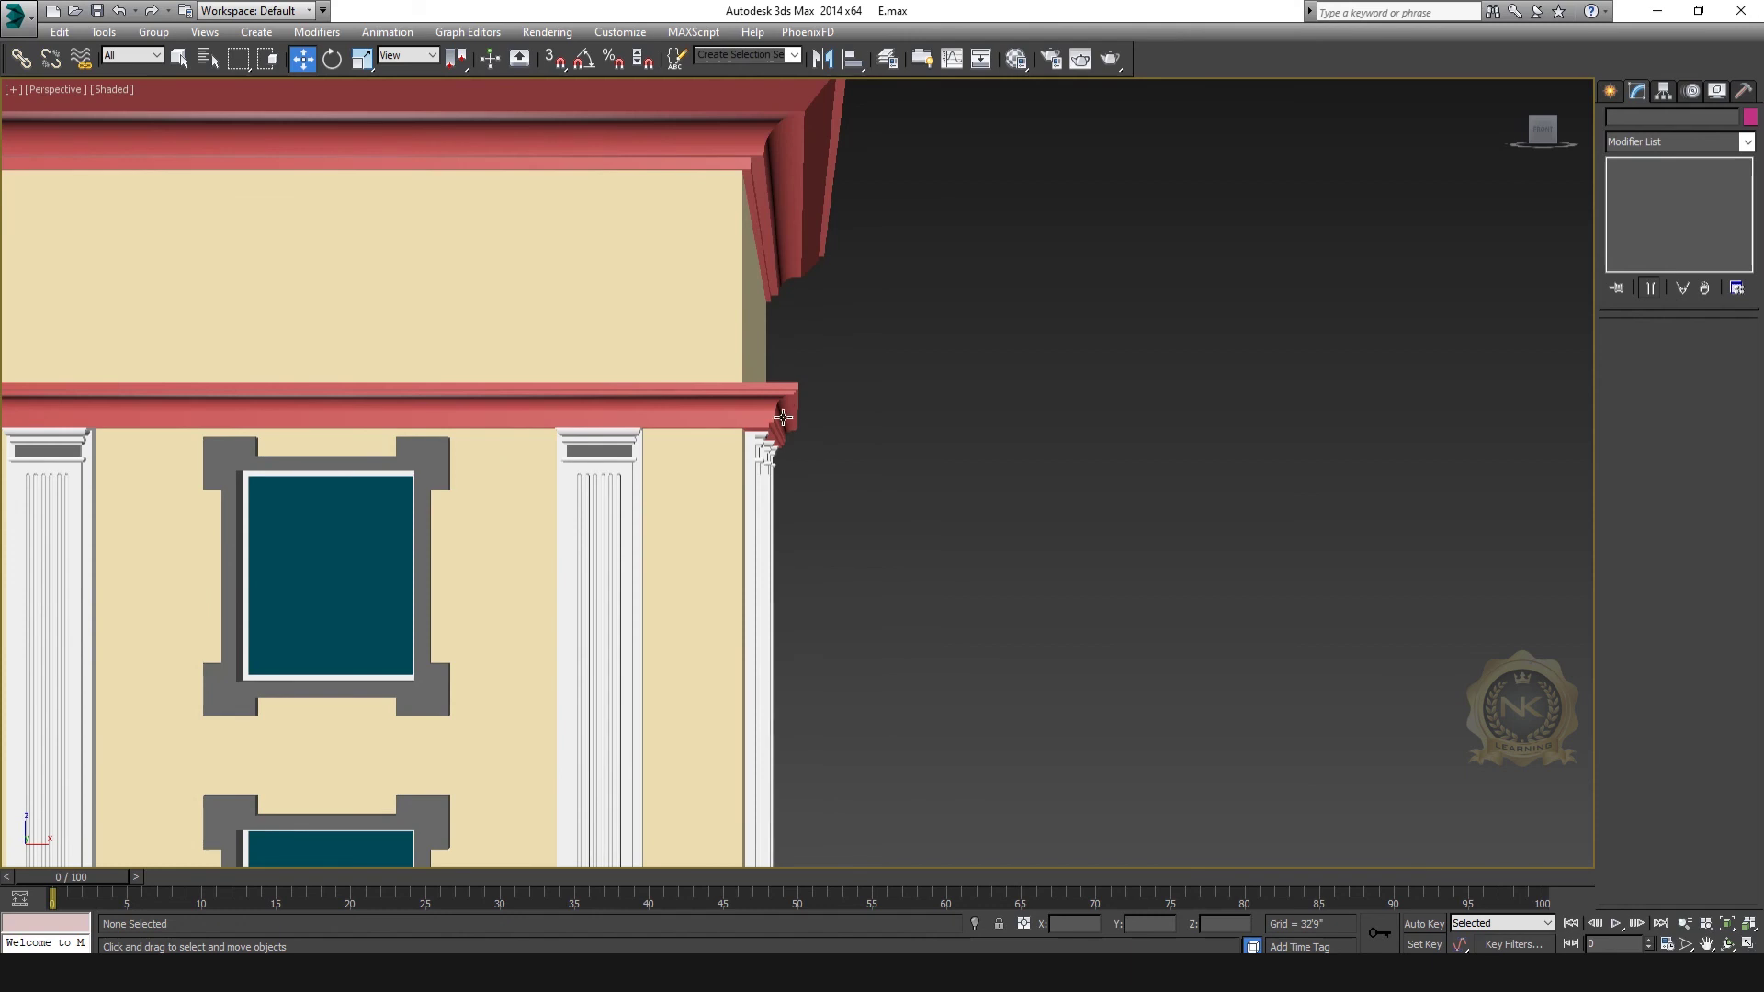
middle_click_drag(830, 276, 827, 373)
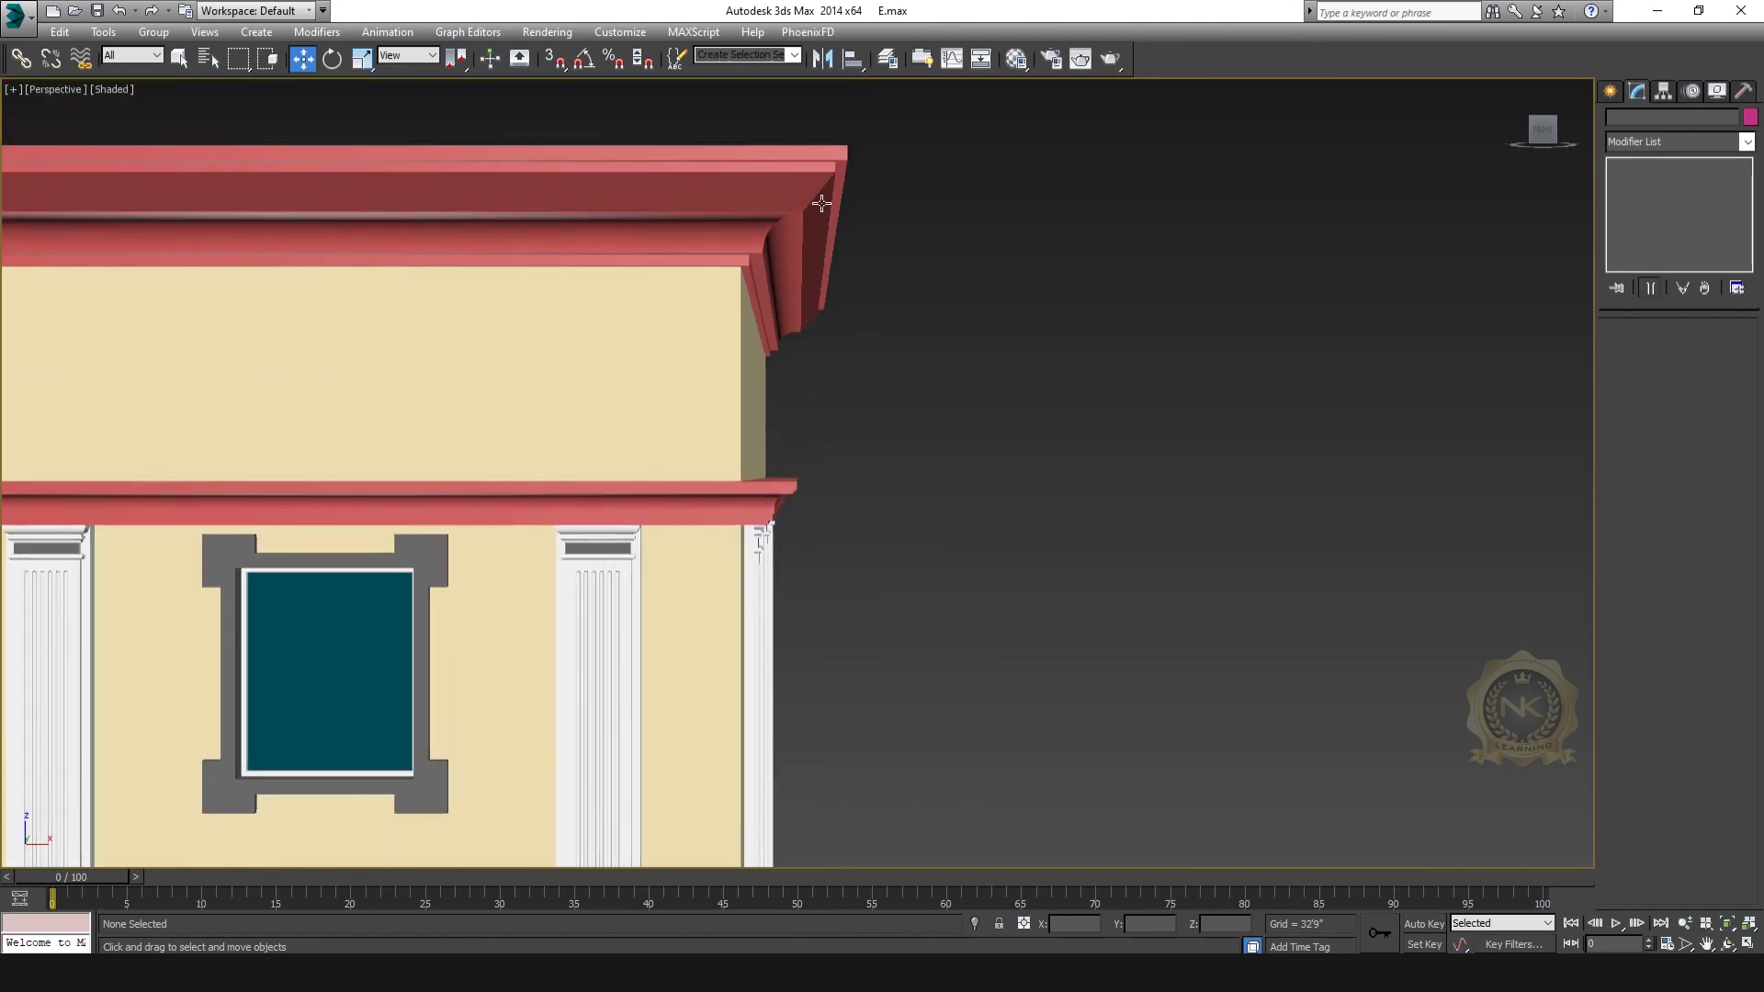
scroll(867, 289, "down", 5)
middle_click_drag(725, 541, 768, 478)
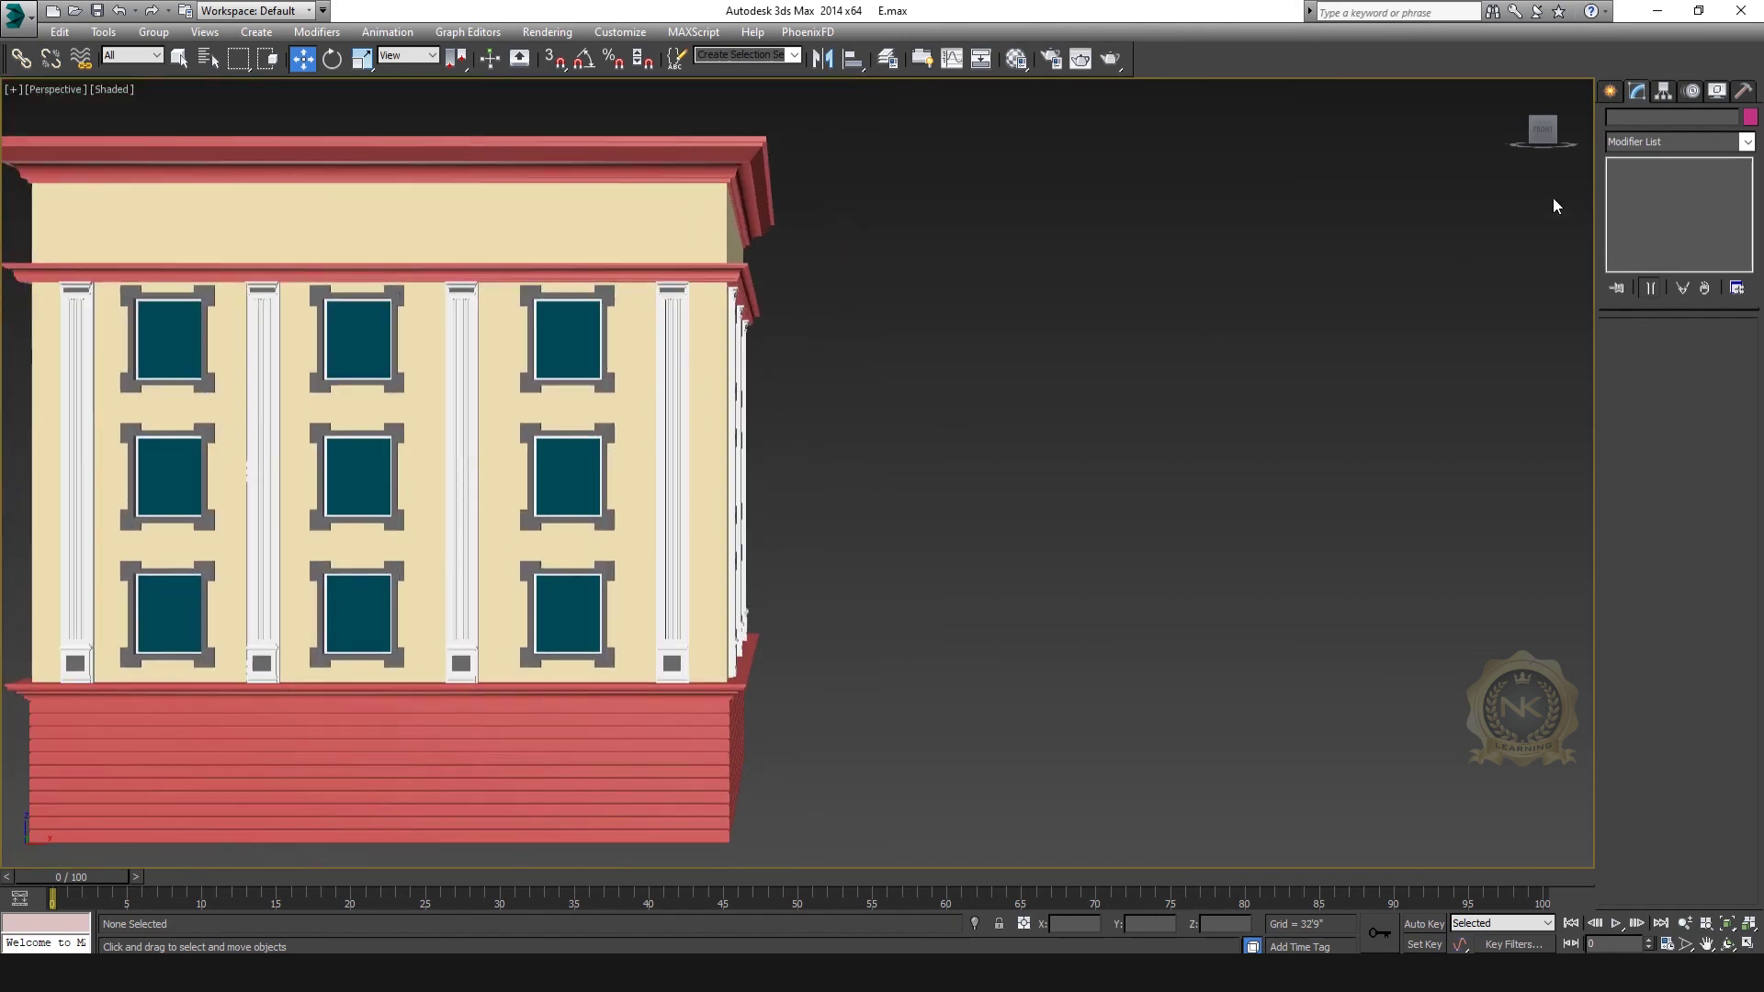
left_click(1549, 141)
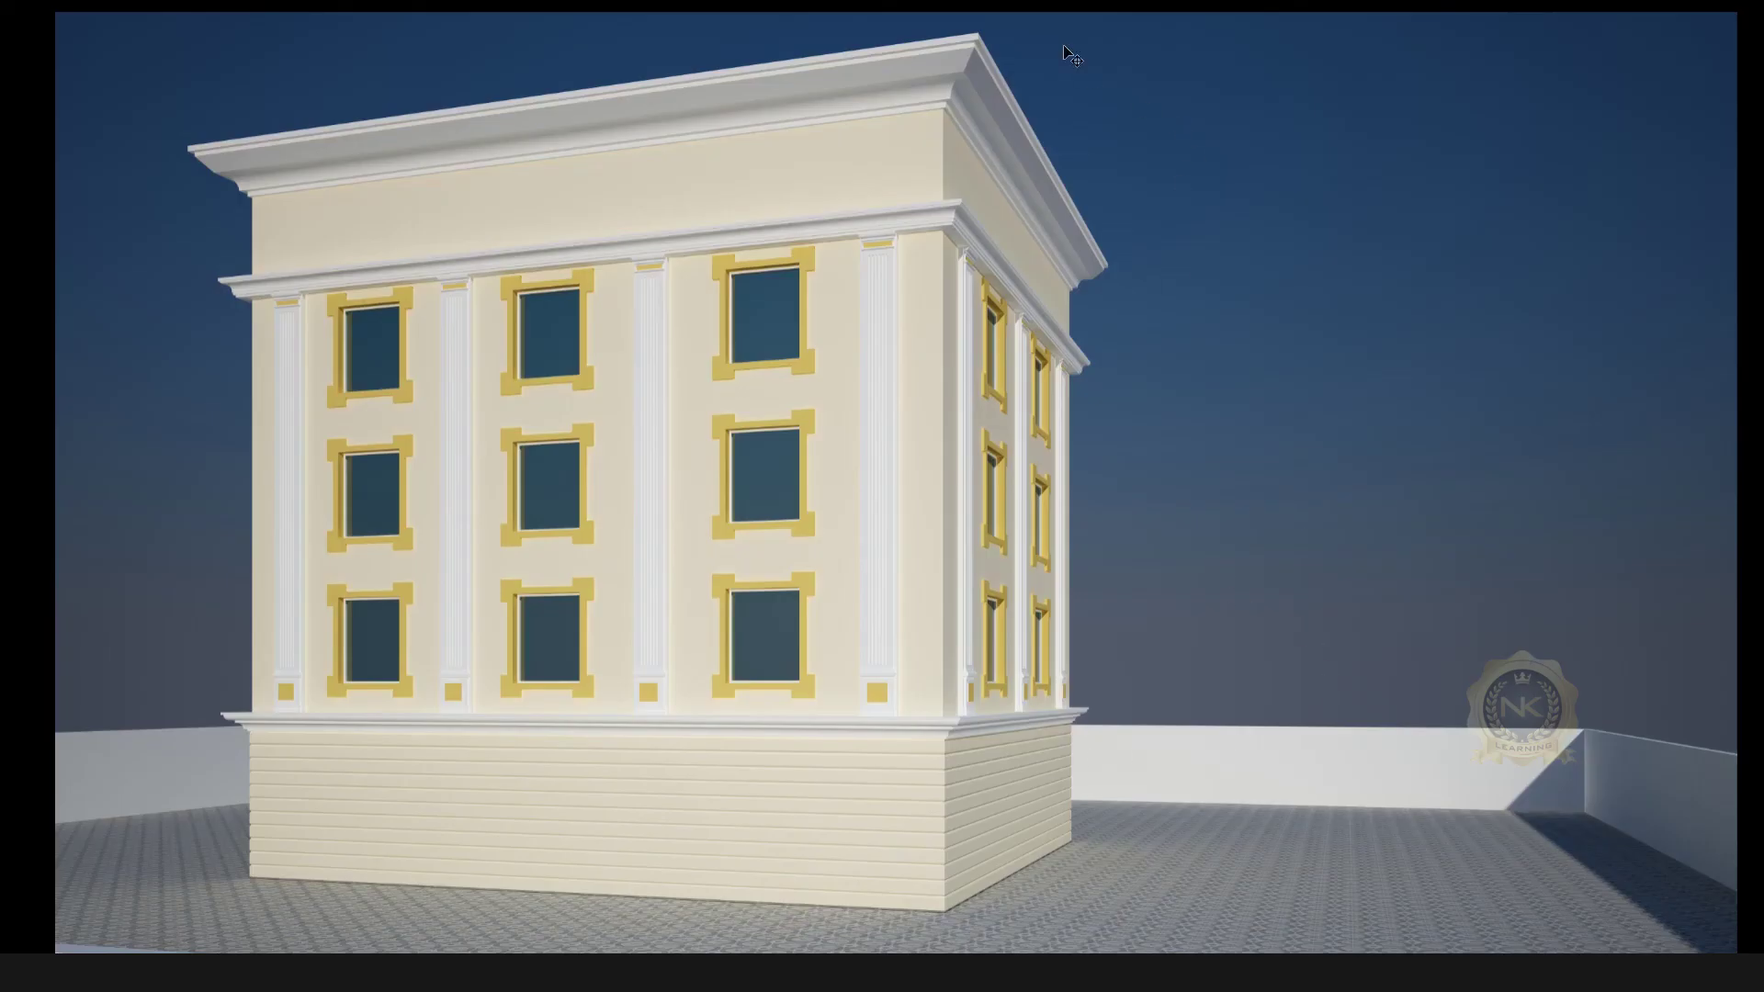
Step: Switch to the rendered image of the building and examine the two upper cornices and the pilaster tops up close
scroll(983, 53, "up", 5)
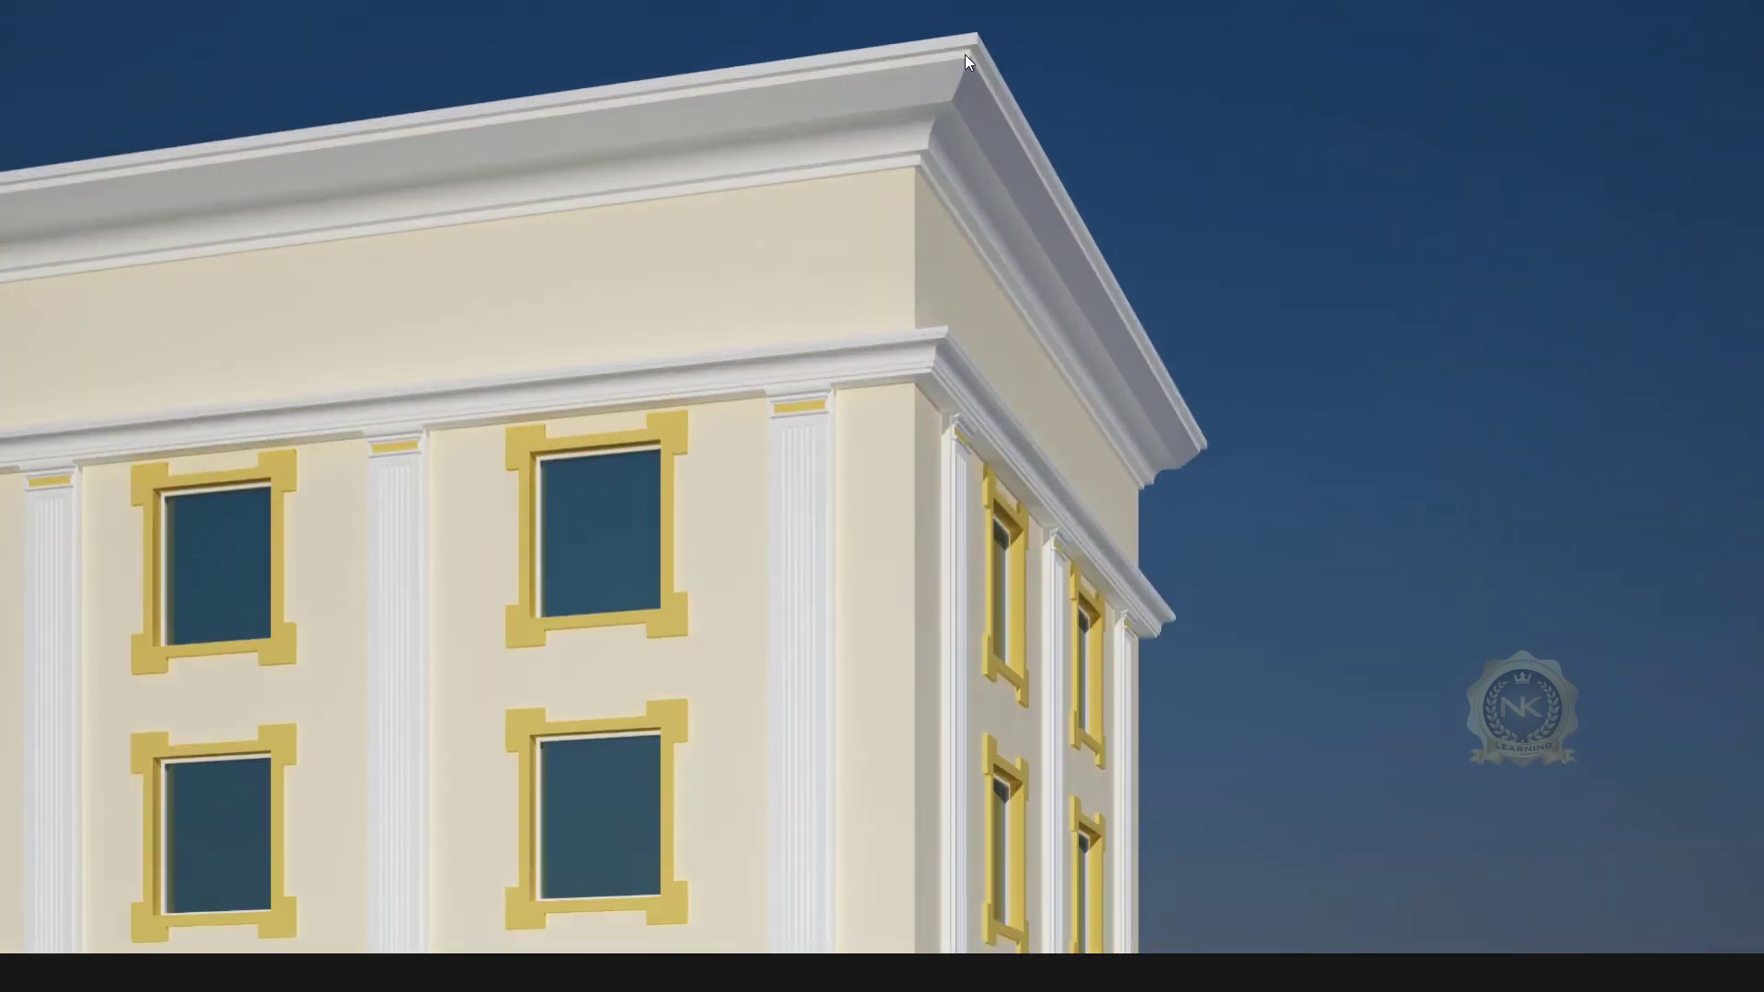
scroll(955, 92, "up", 1)
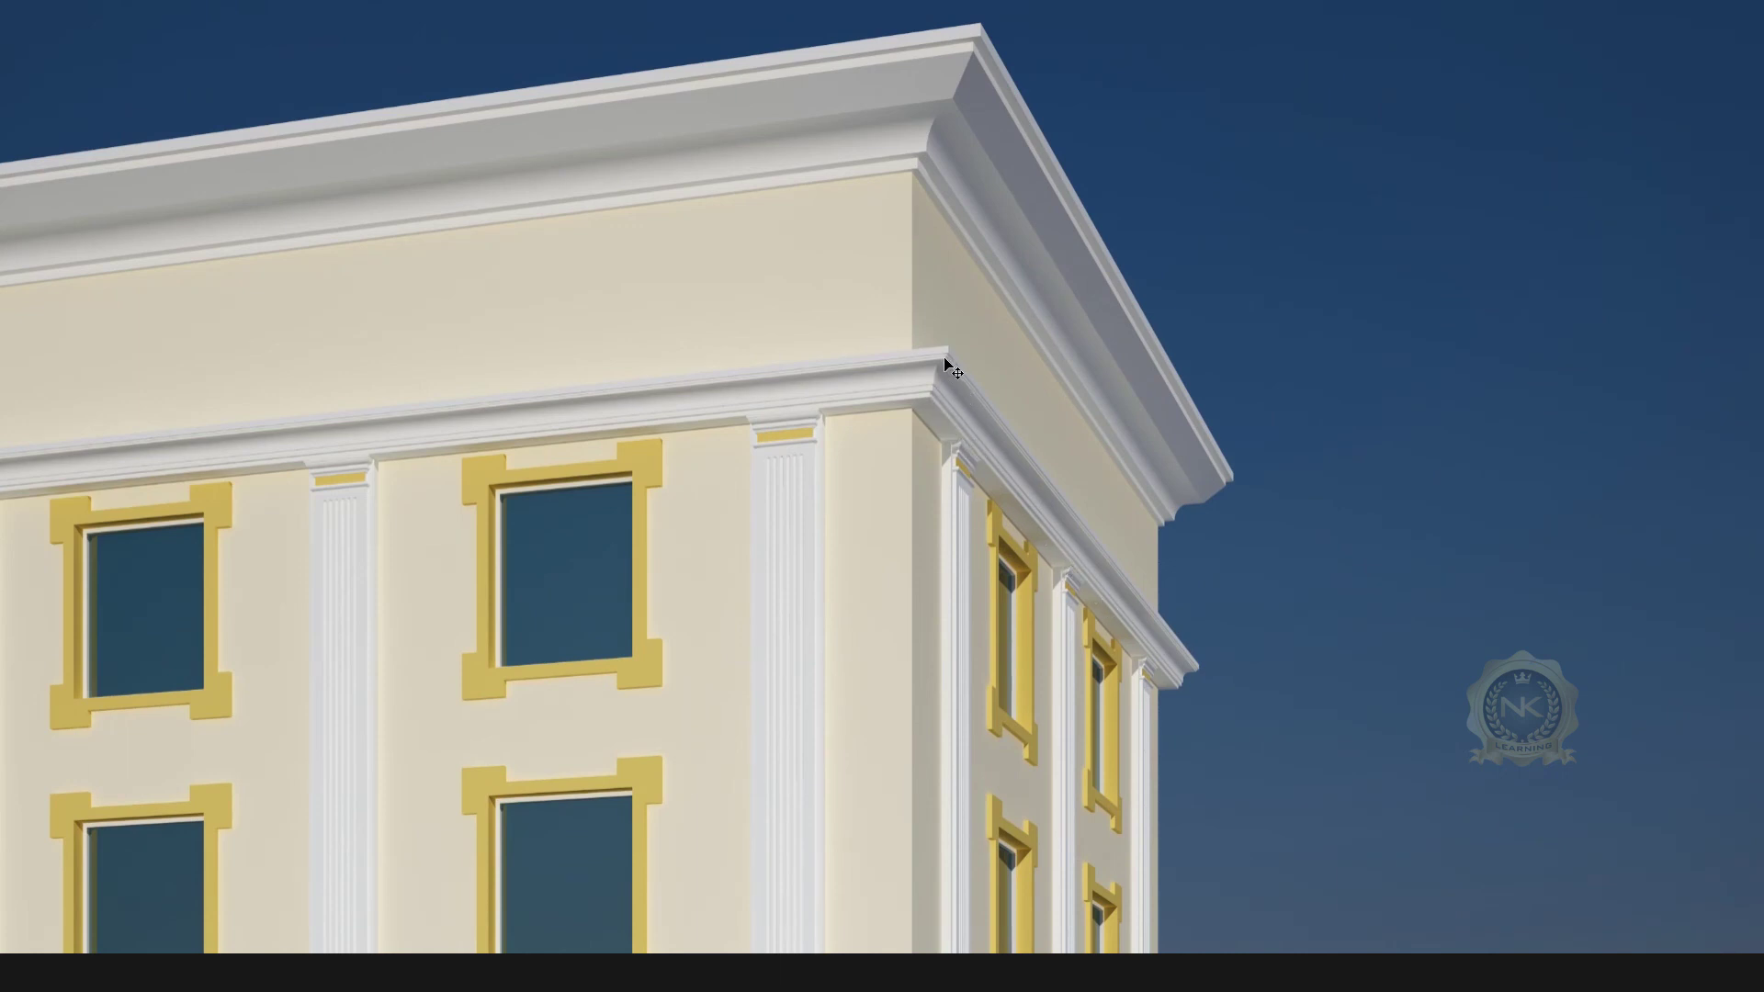
scroll(950, 364, "up", 2)
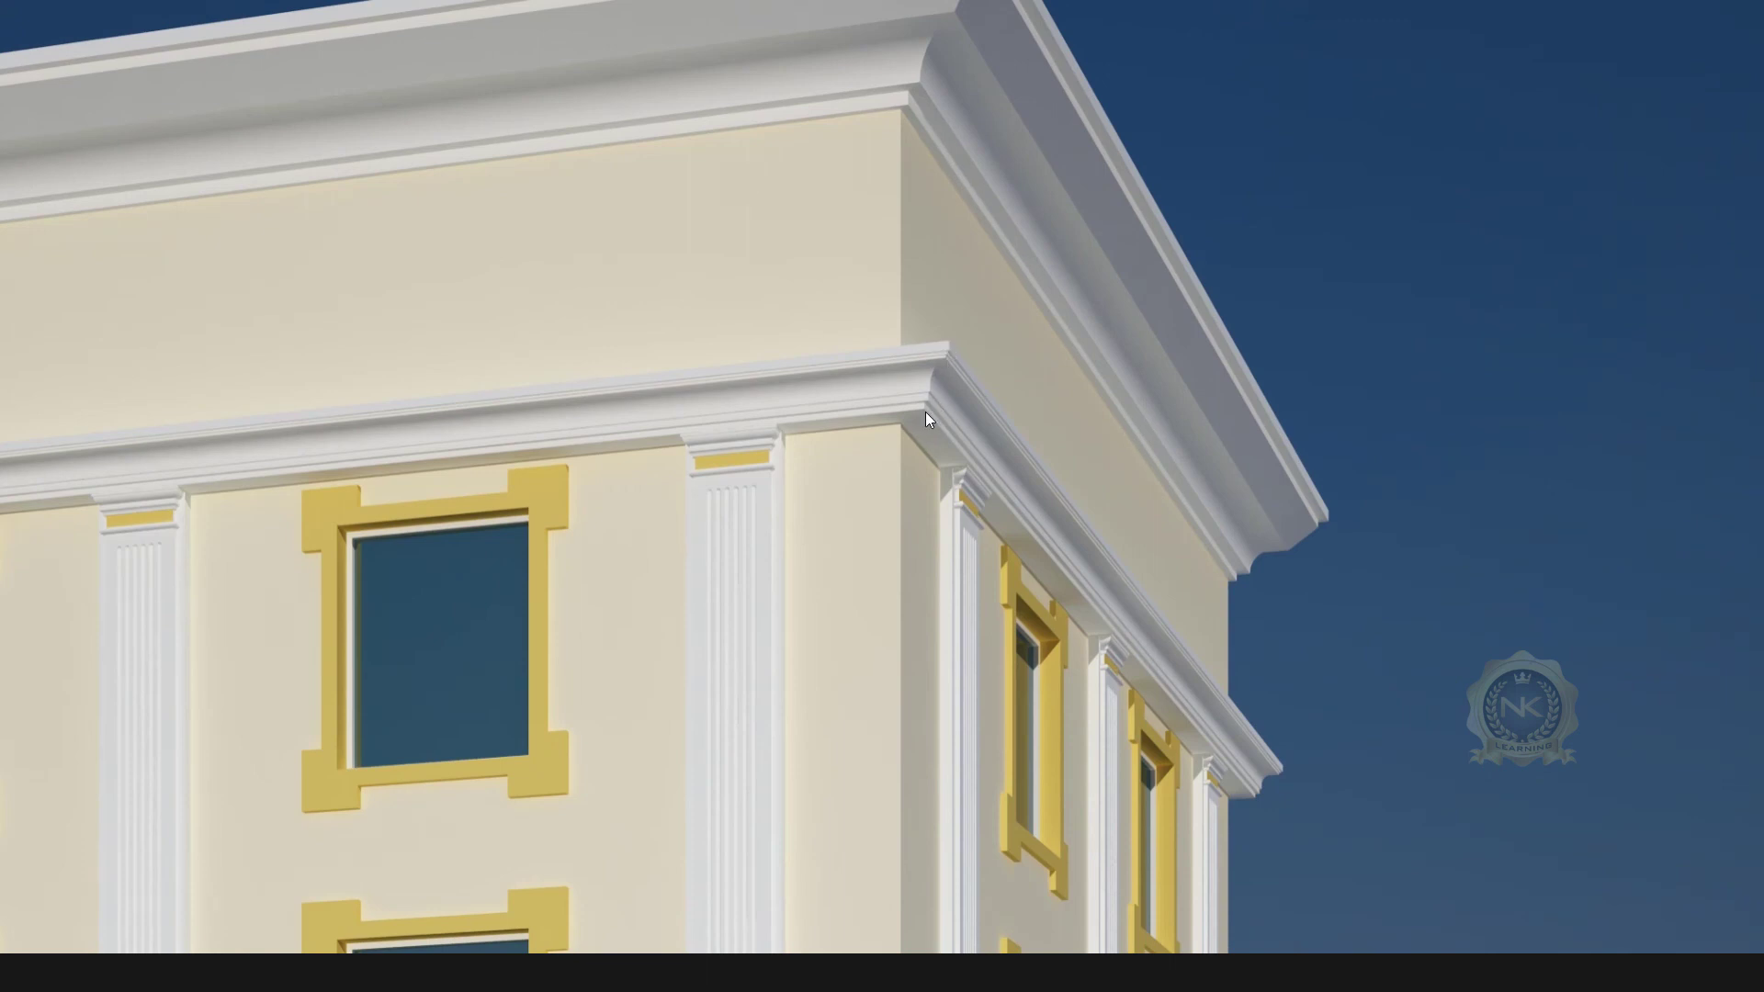
scroll(962, 538, "down", 4)
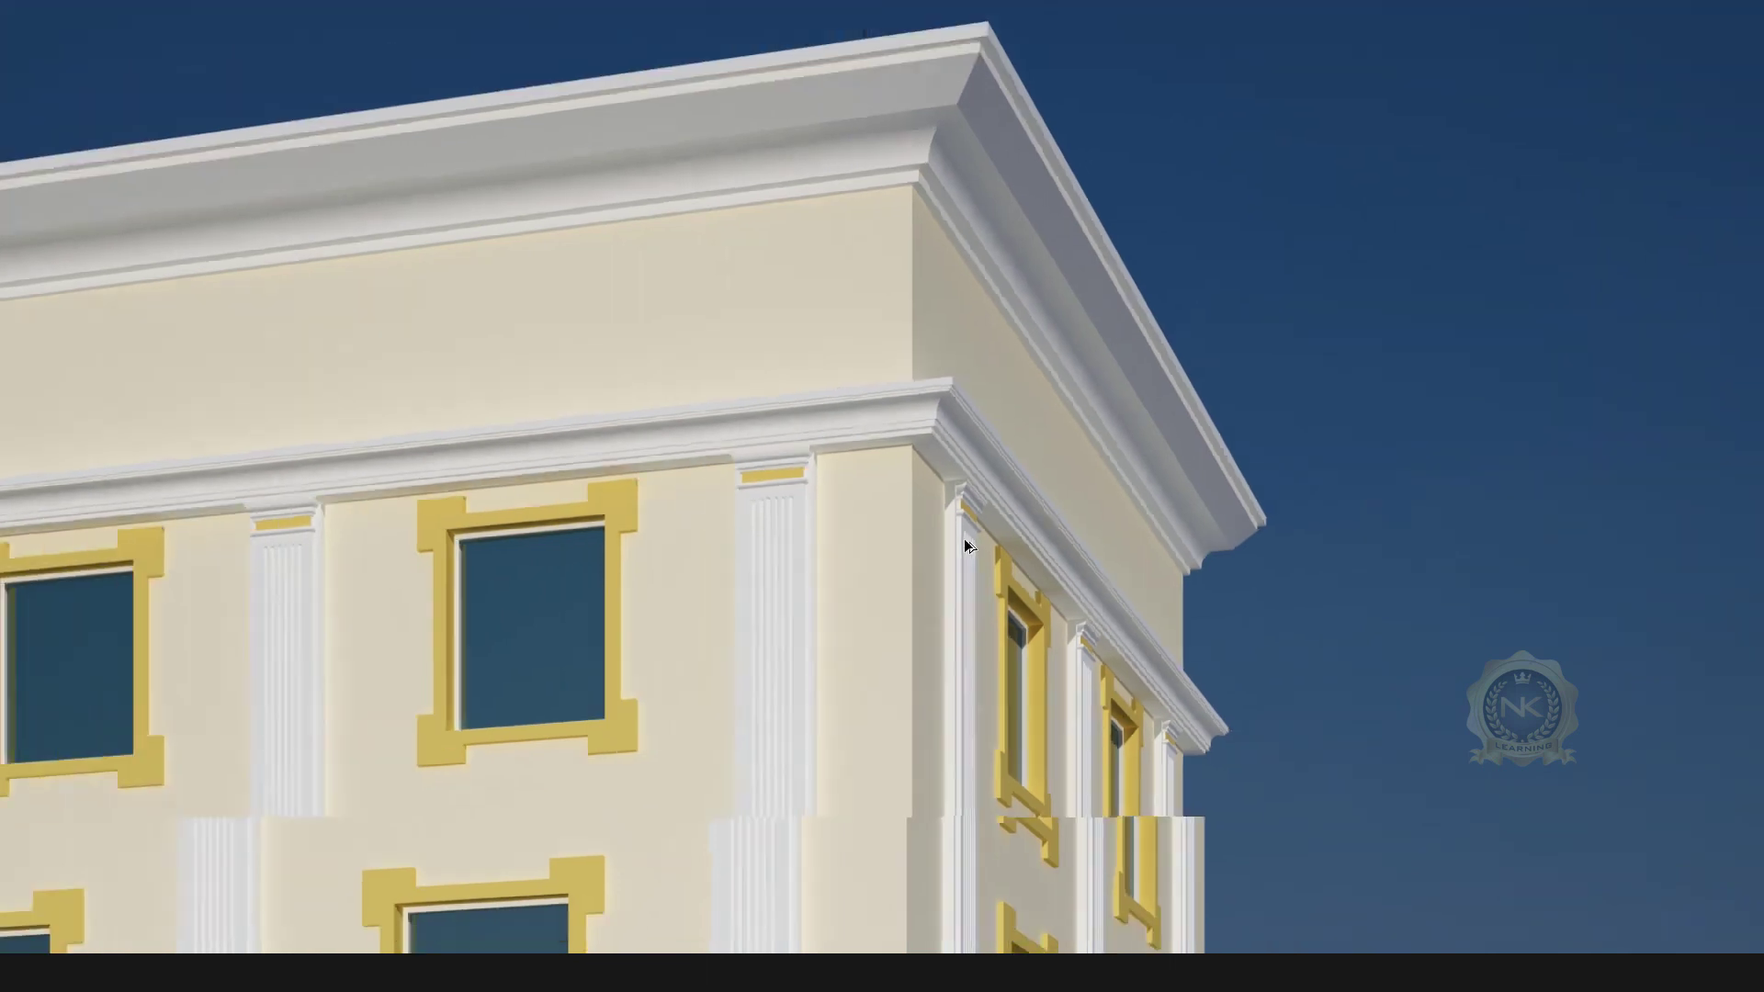
scroll(970, 685, "up", 4)
scroll(950, 598, "down", 4)
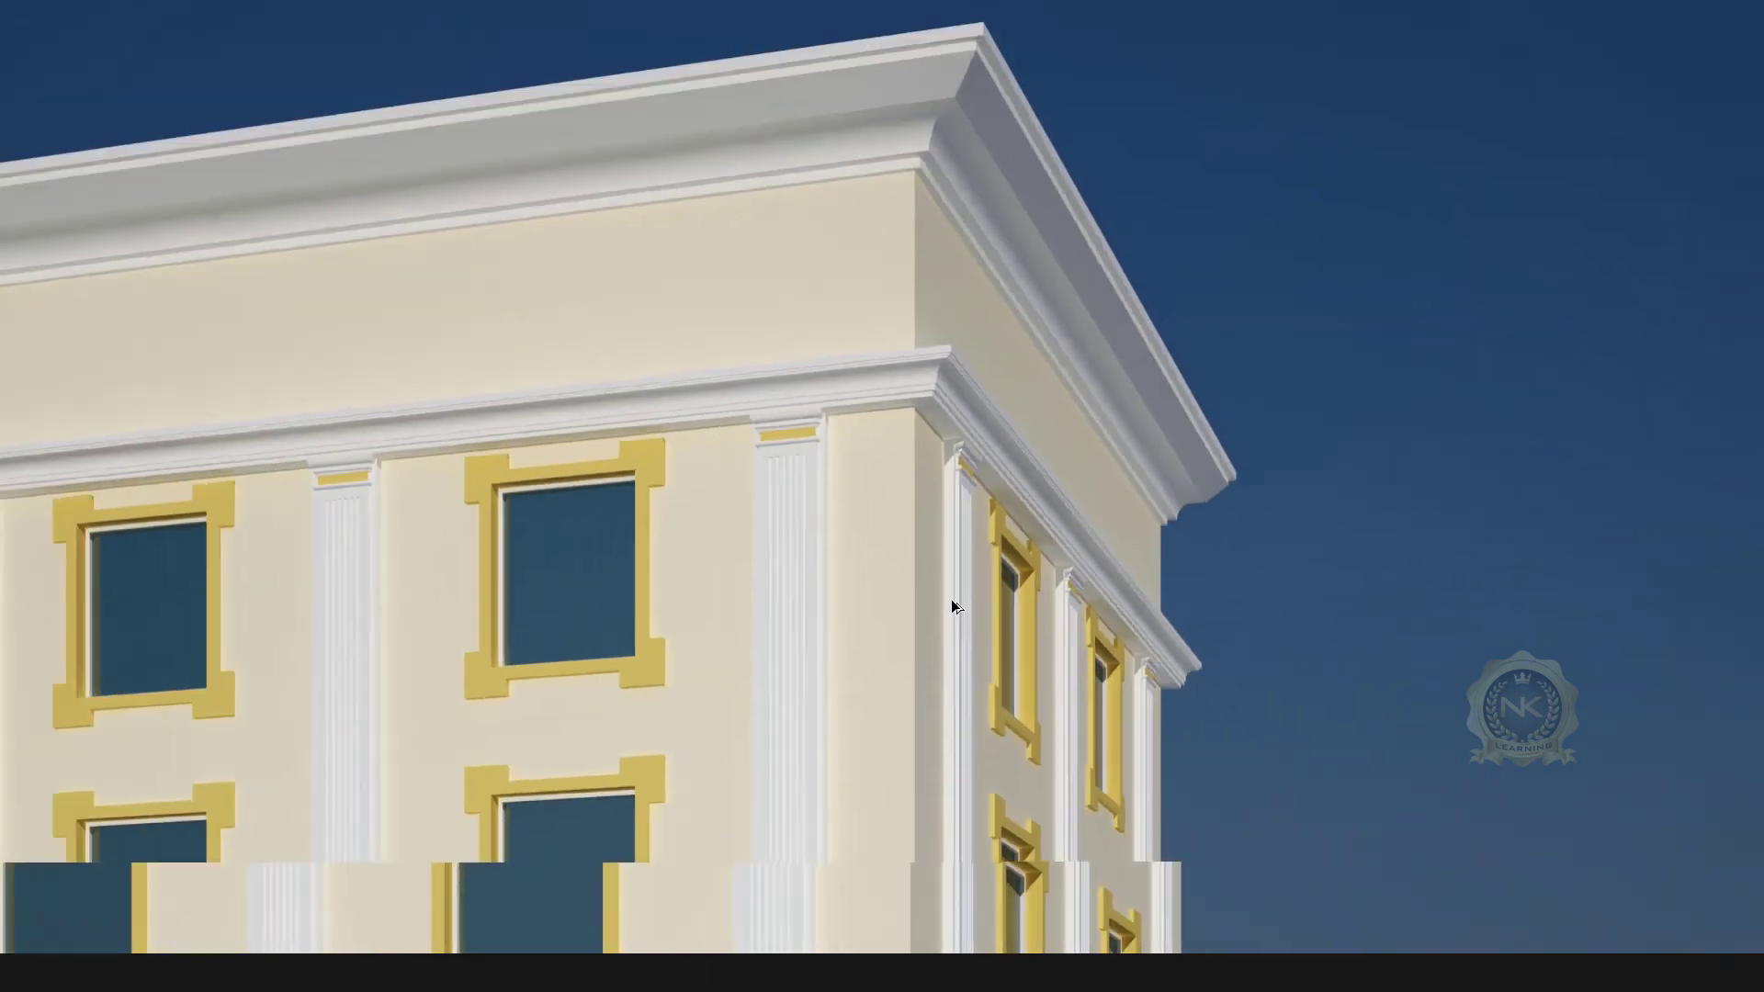
scroll(956, 950, "up", 3)
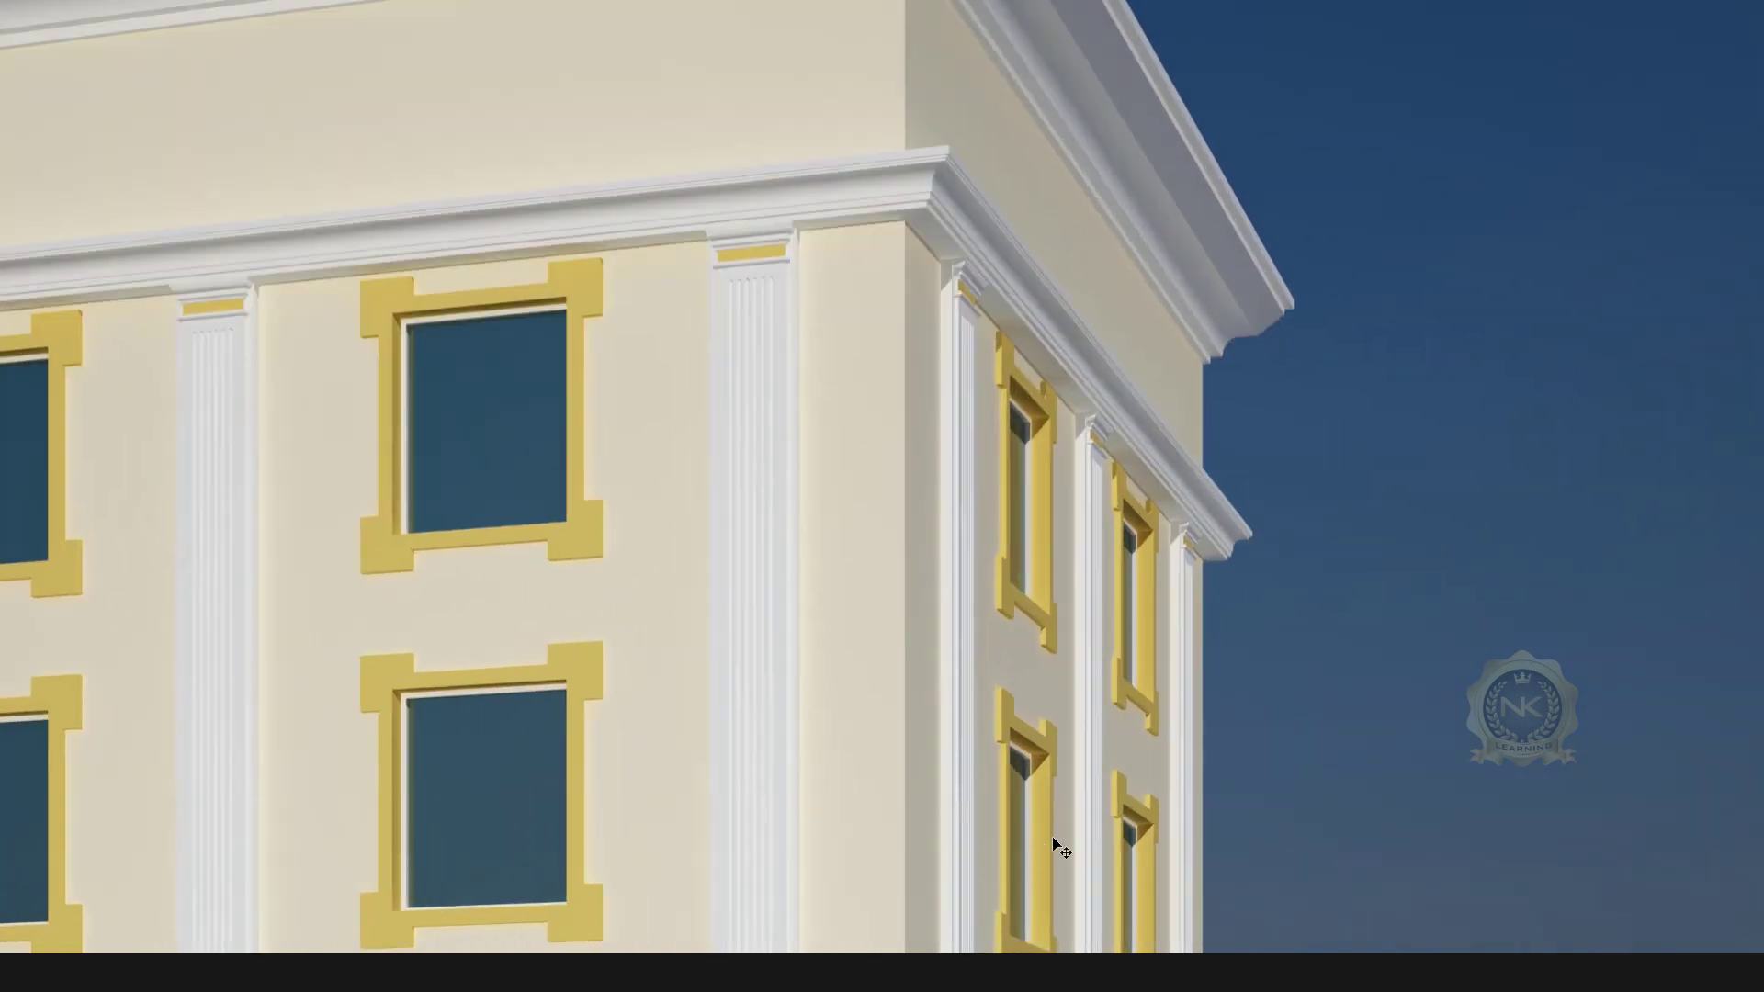
Step: Examine the base cornice, pilaster bases and banded lower wall in the render, and review the whole building
scroll(1102, 808, "down", 5)
scroll(930, 795, "down", 2)
scroll(910, 820, "up", 3)
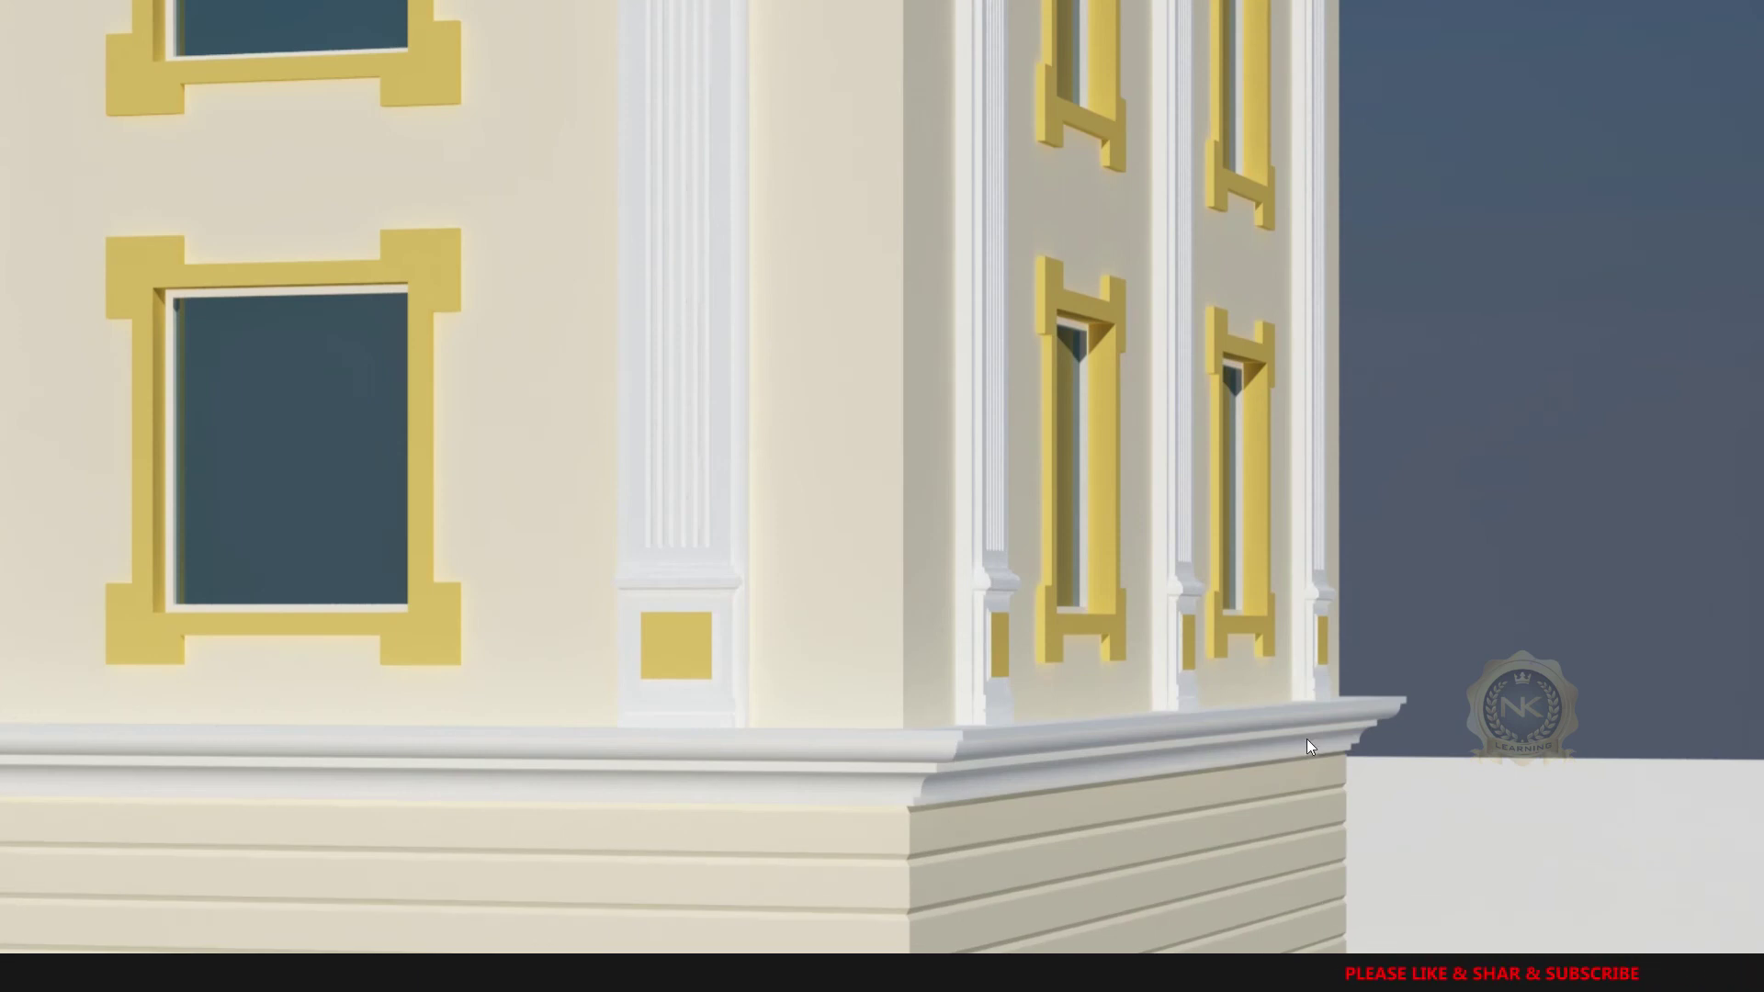
scroll(1154, 595, "down", 3)
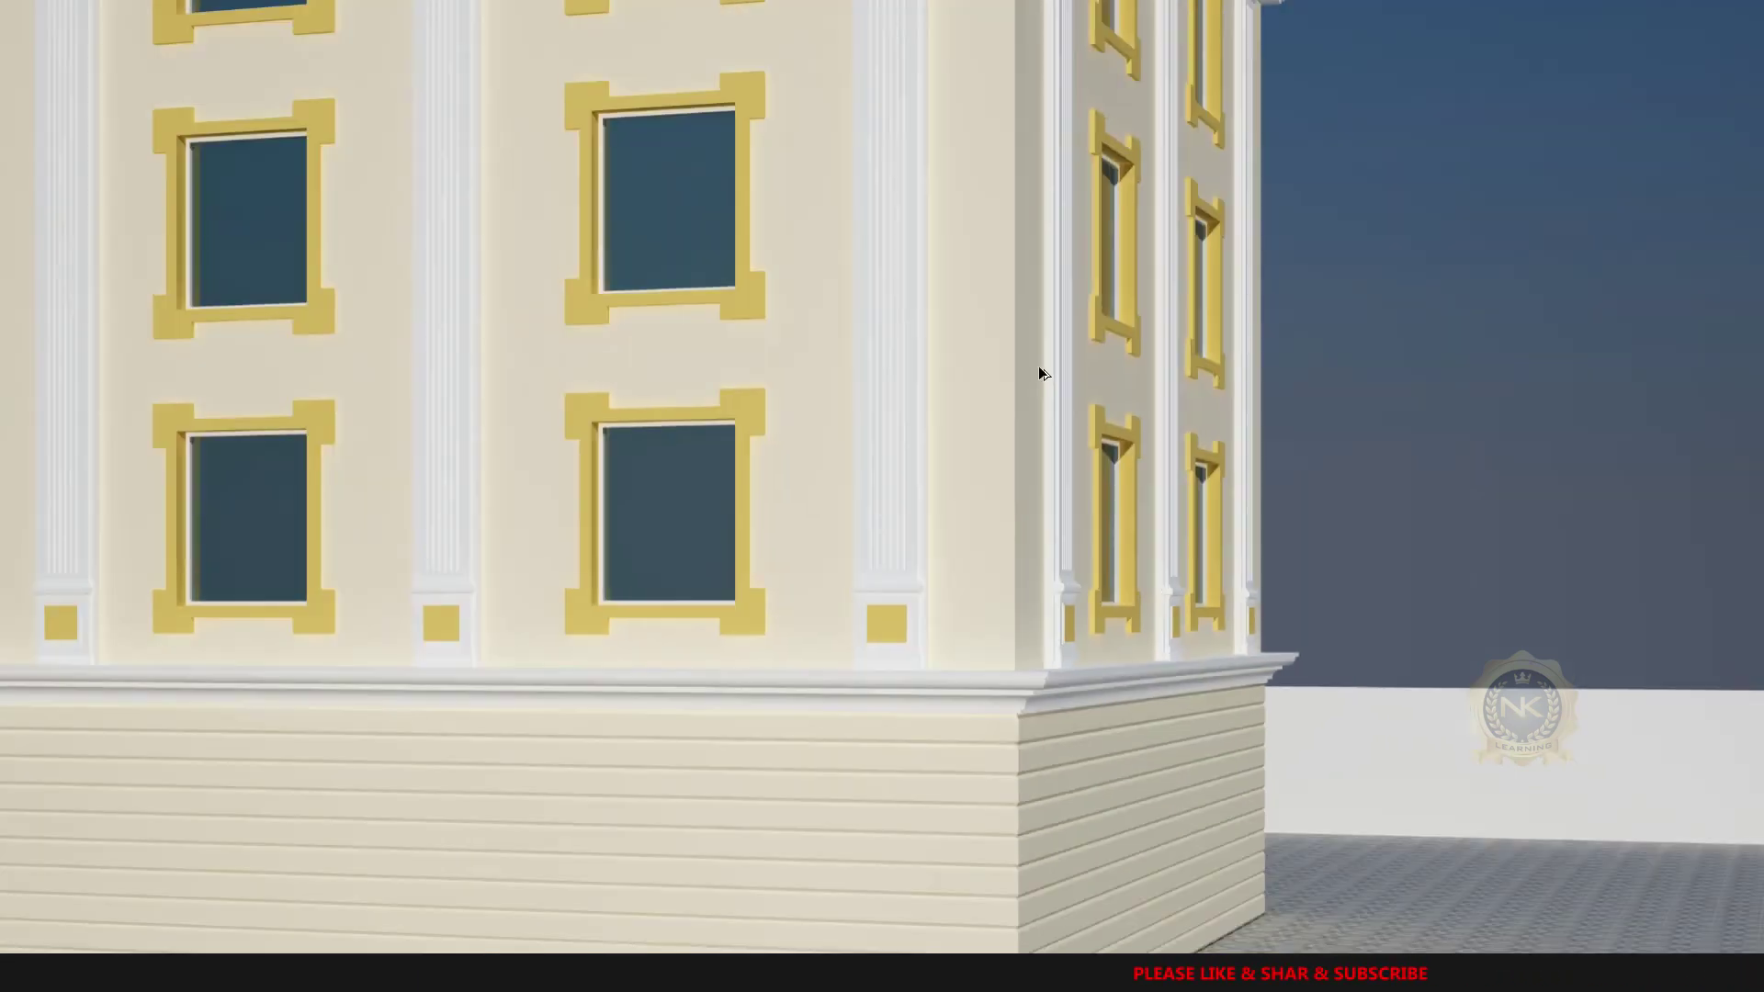
scroll(1049, 421, "down", 4)
scroll(1047, 35, "up", 1)
scroll(1049, 35, "down", 3)
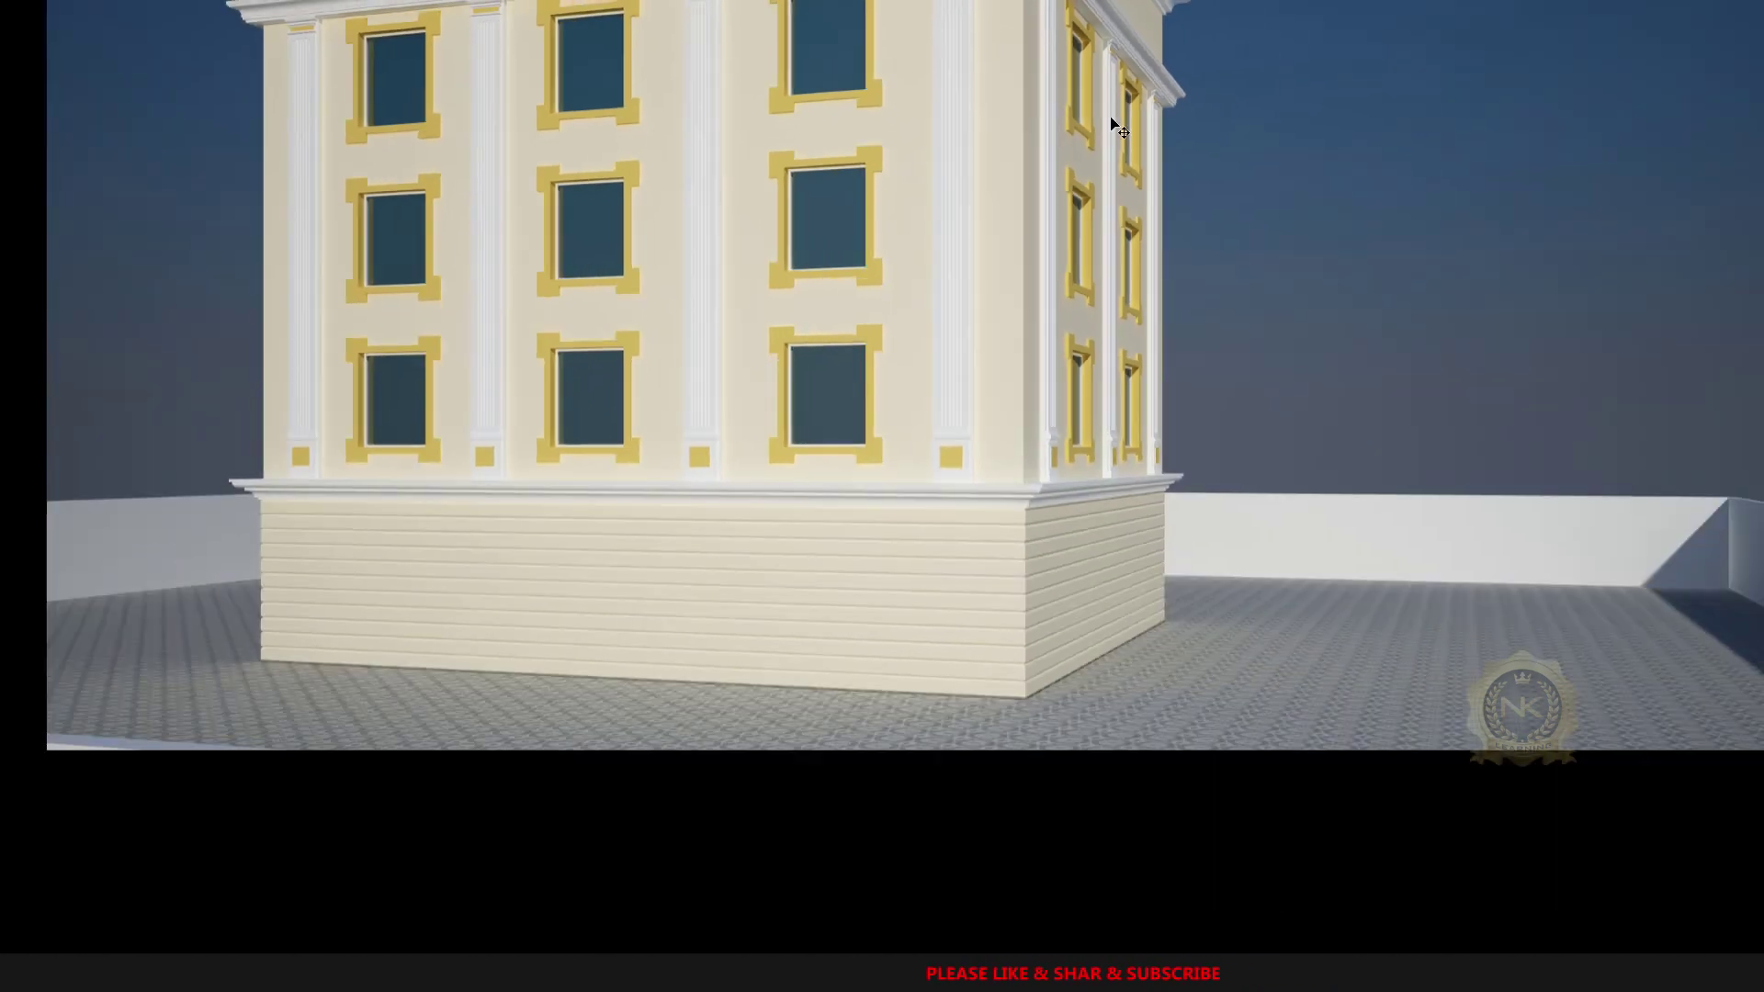
scroll(1130, 129, "up", 6)
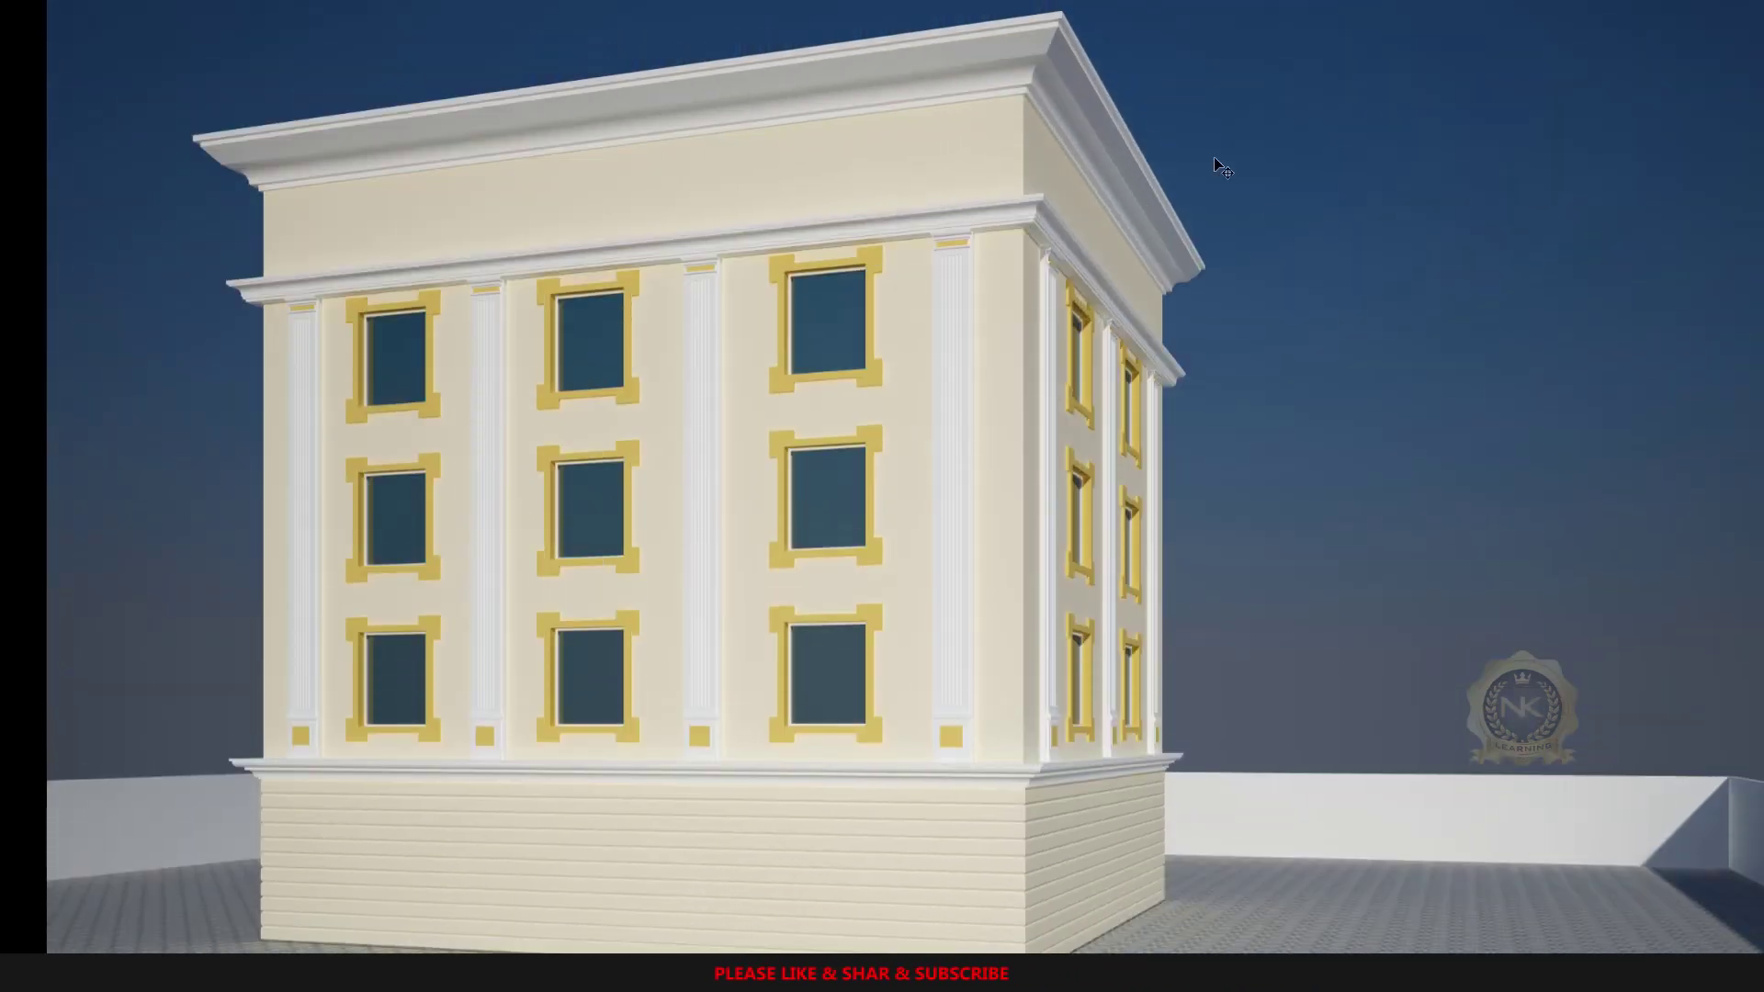